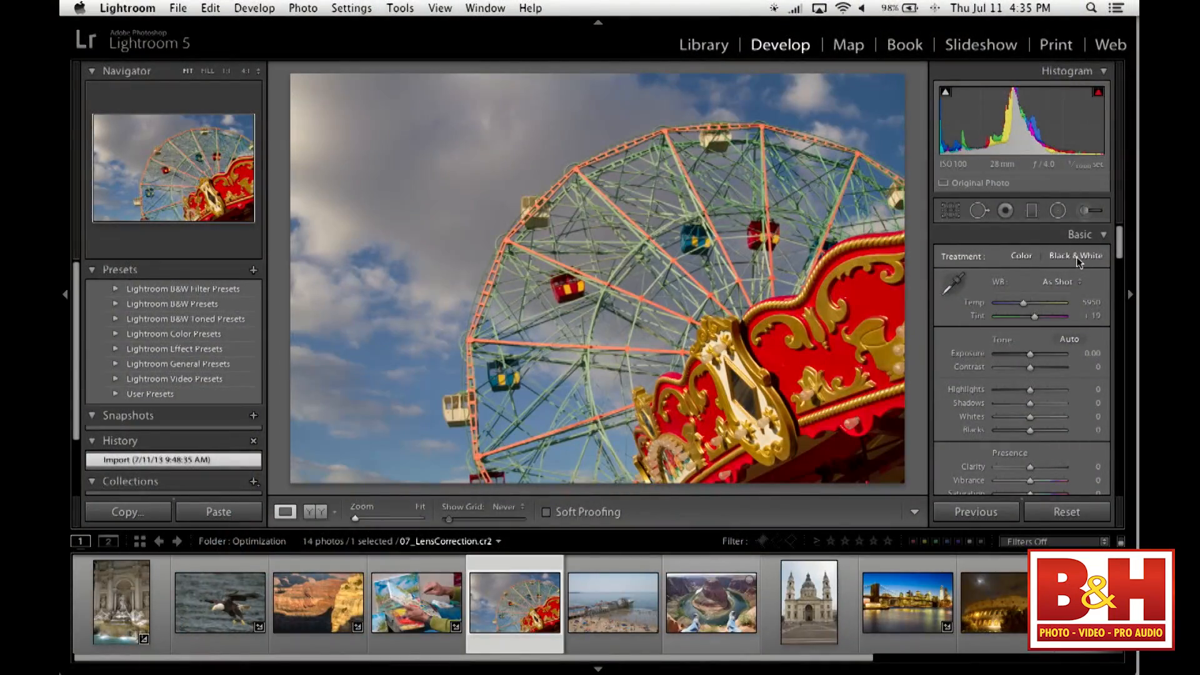
# - Try the Black & White treatment and a saturation of -100 on the Ferris wheel photo, restoring full color after each
pyautogui.click(1085, 256)
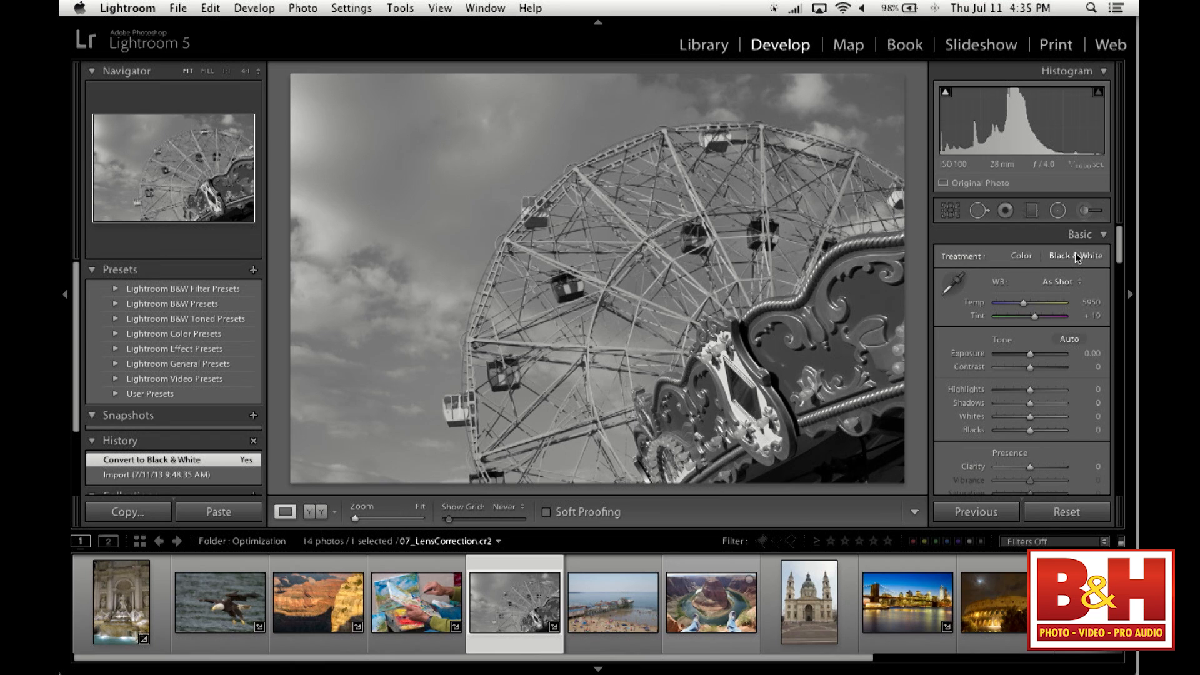
pyautogui.click(1025, 258)
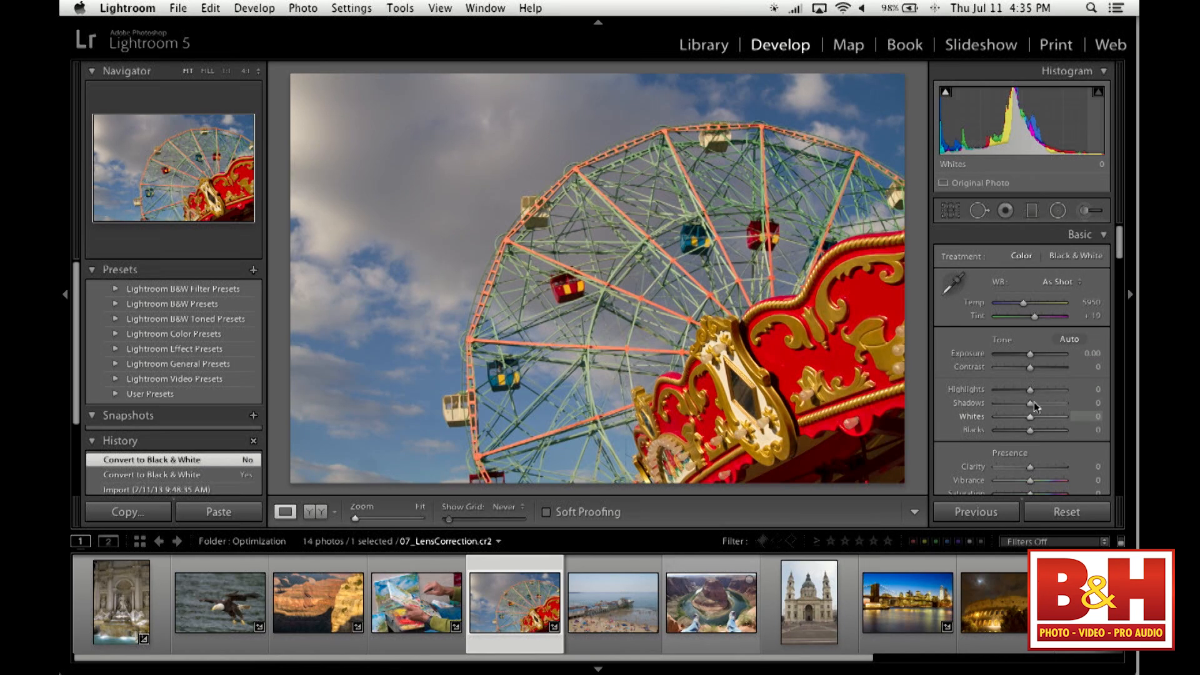
pyautogui.scroll(-2, 1053, 430)
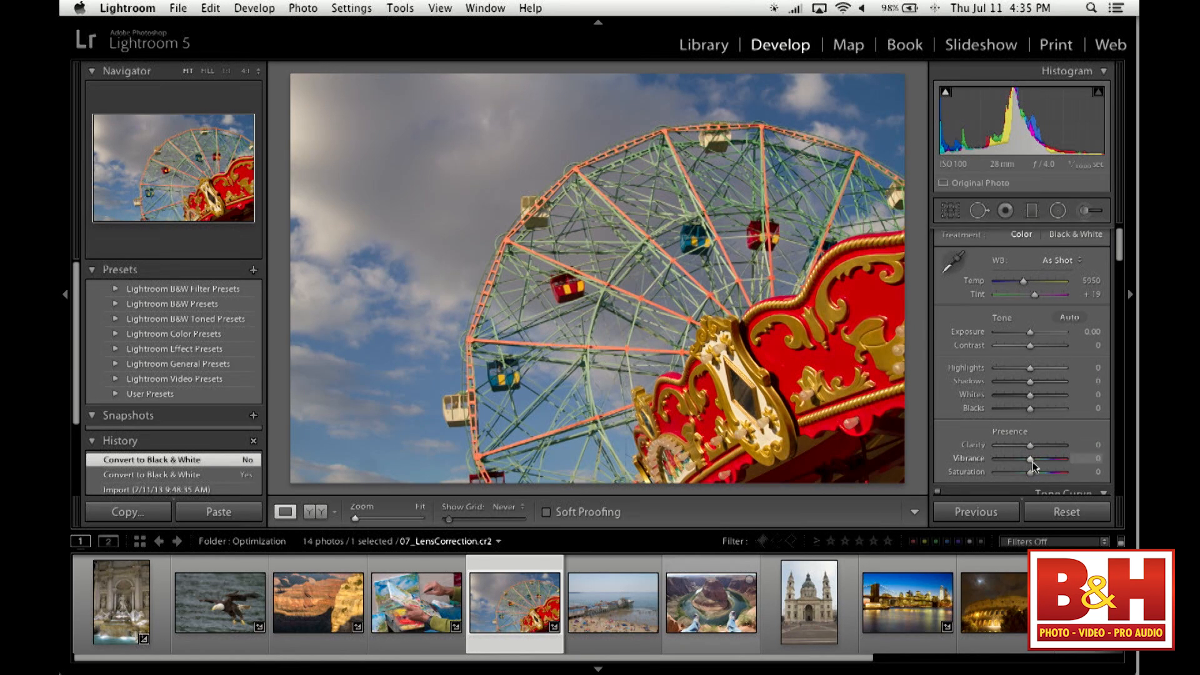
pyautogui.moveTo(1030, 472); pyautogui.dragTo(995, 477)
pyautogui.doubleClick(996, 475)
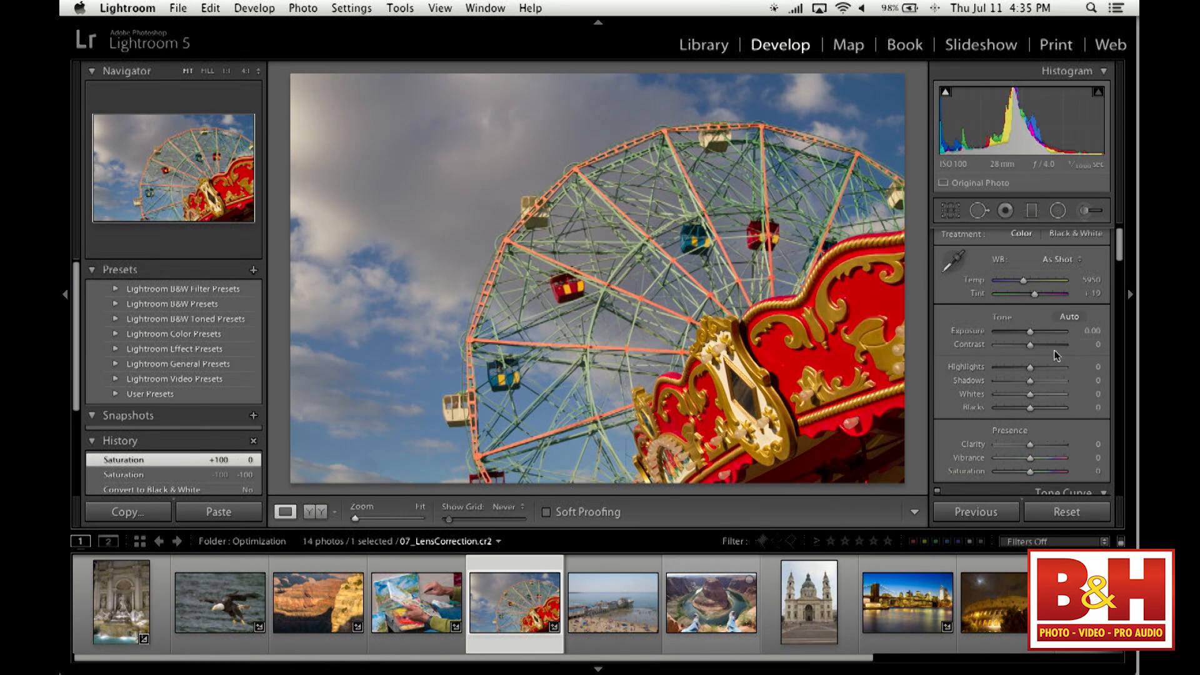
pyautogui.scroll(2, 1056, 355)
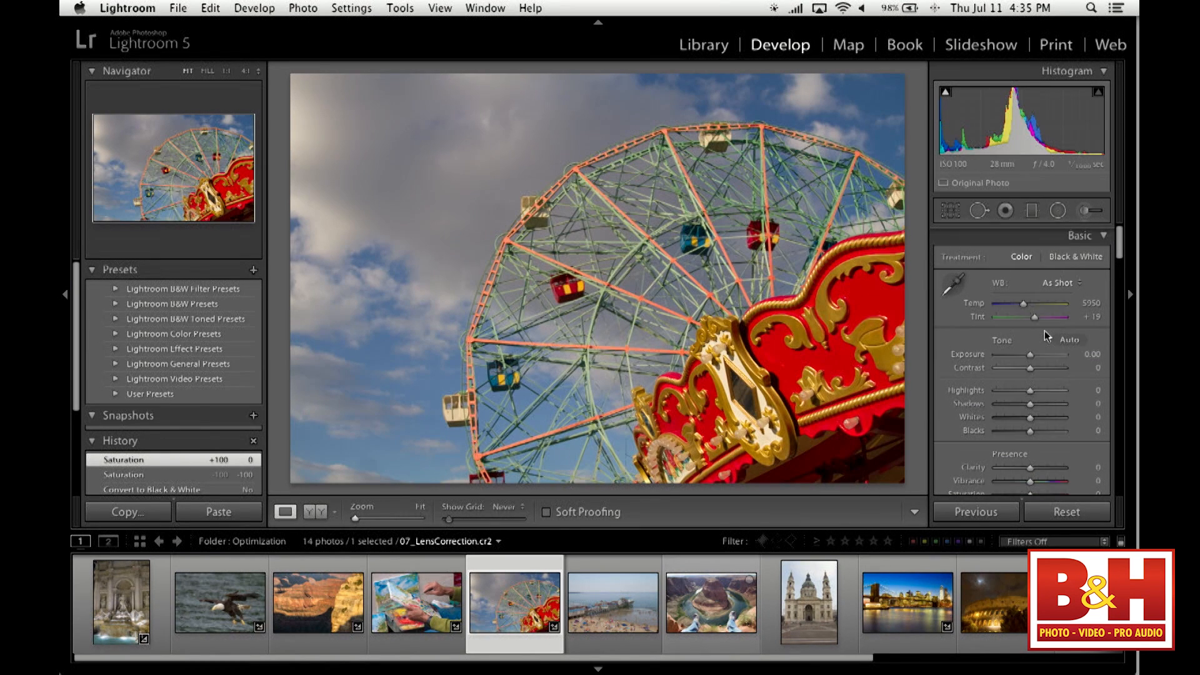
# - Convert the Ferris wheel photo to Black & White and darken the sky by setting the mix's Blue level to -83
pyautogui.click(1071, 257)
pyautogui.scroll(-4, 1073, 270)
pyautogui.scroll(-8, 1073, 270)
pyautogui.scroll(-1, 1076, 277)
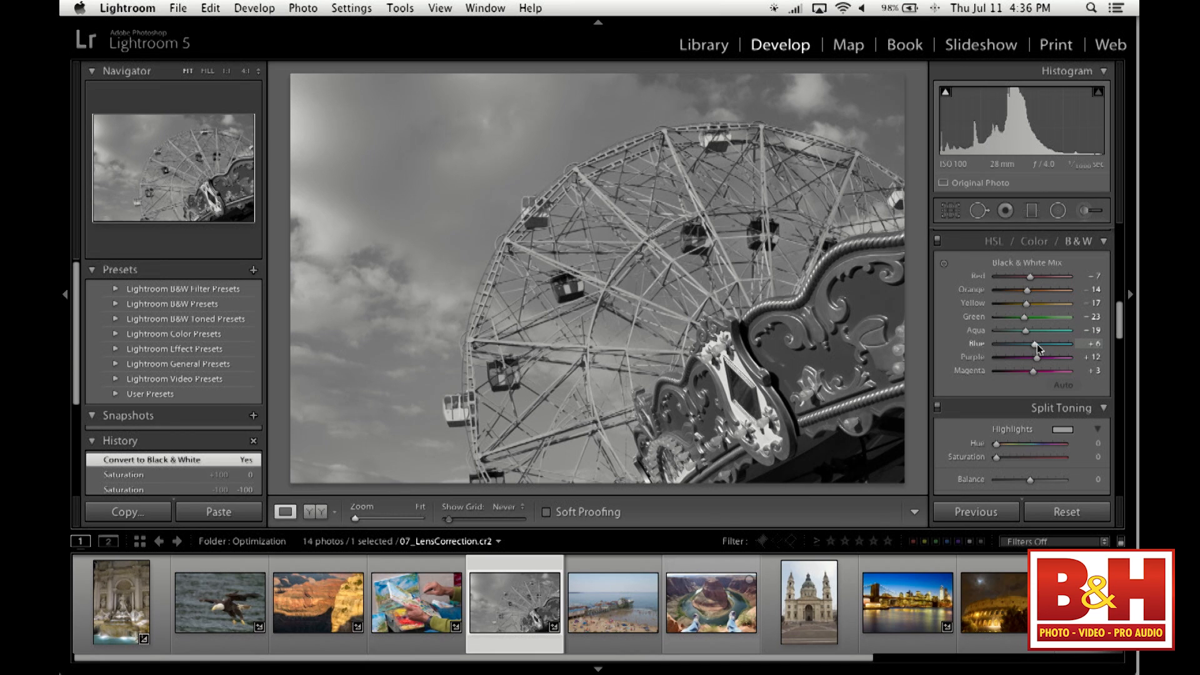
pyautogui.moveTo(1034, 344); pyautogui.dragTo(1000, 346)
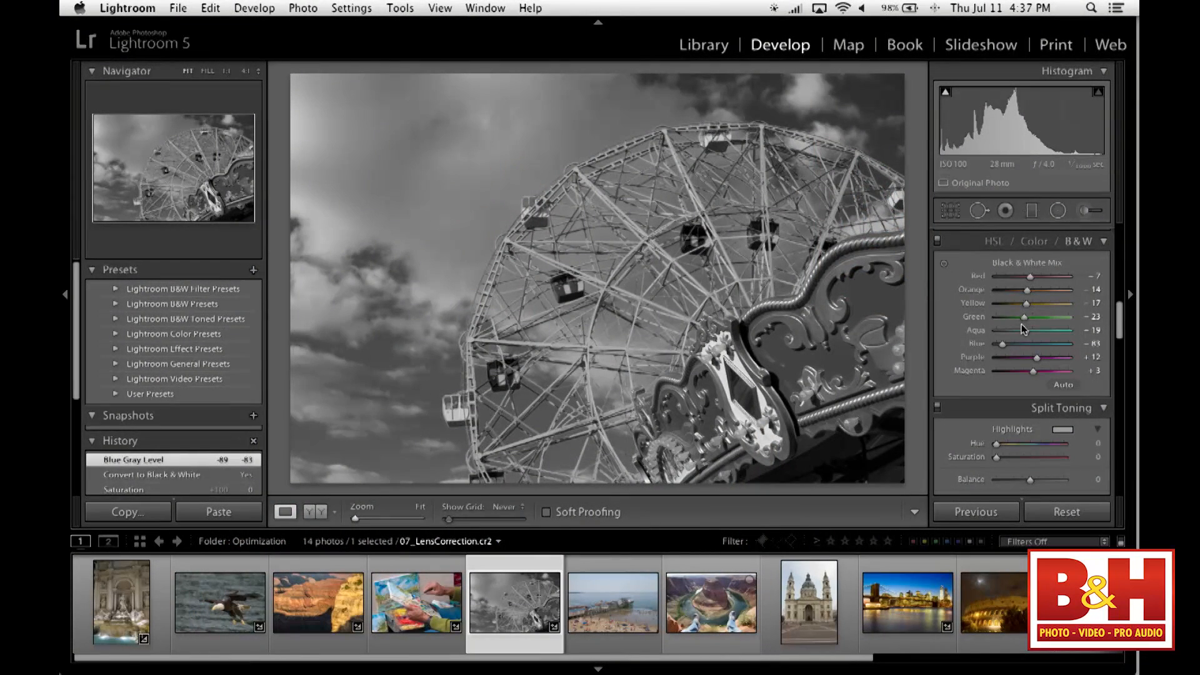
# - Brighten the ornate red sign with targeted adjustment to Red +40 and Orange +7, and set the Green level to +61
pyautogui.click(946, 267)
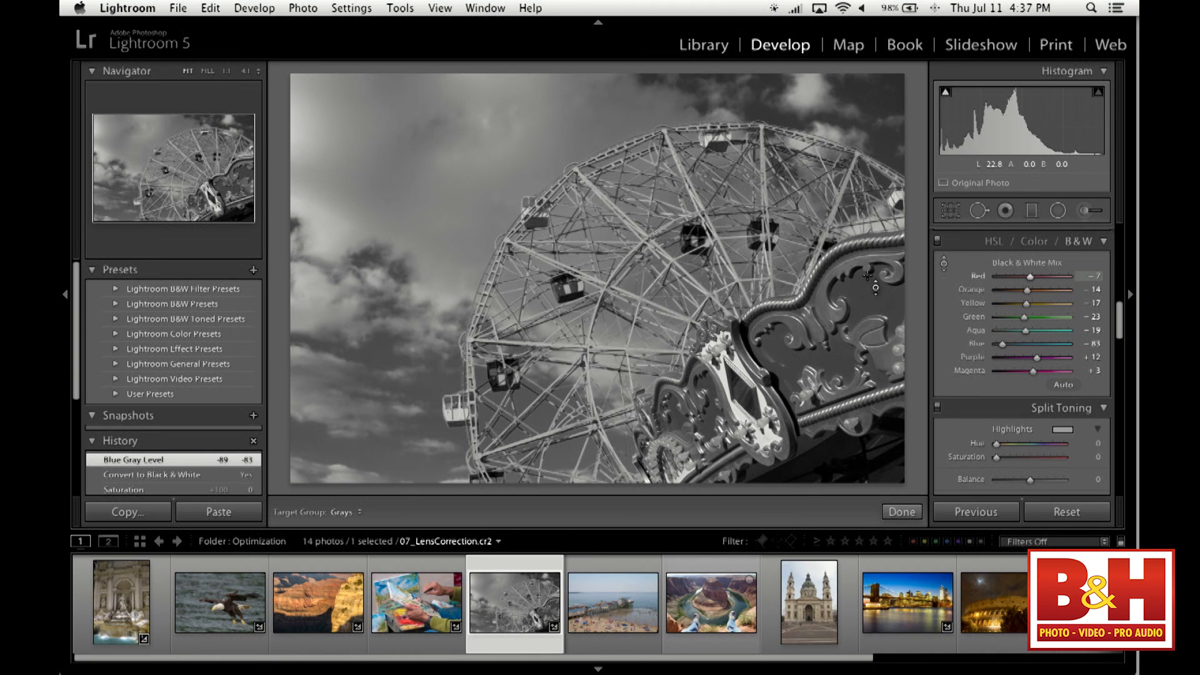
pyautogui.moveTo(867, 299); pyautogui.dragTo(868, 250)
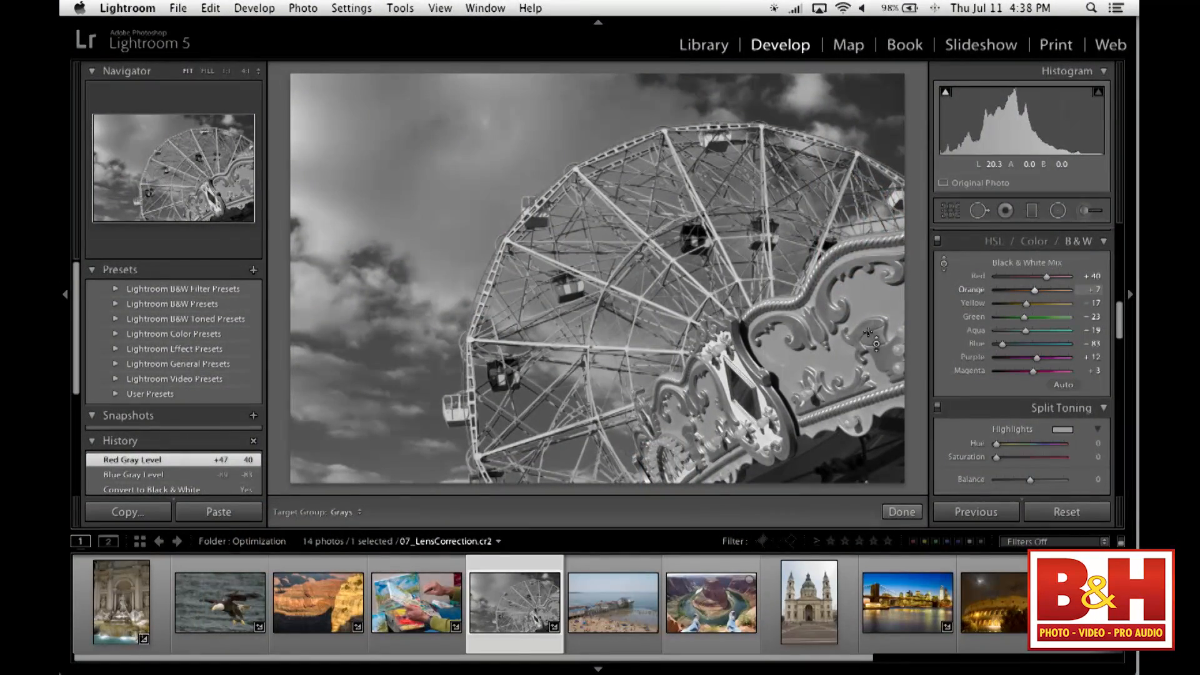
pyautogui.moveTo(387, 375)
pyautogui.mouseDown()
pyautogui.moveTo(388, 316)
pyautogui.moveTo(388, 360)
pyautogui.mouseUp()
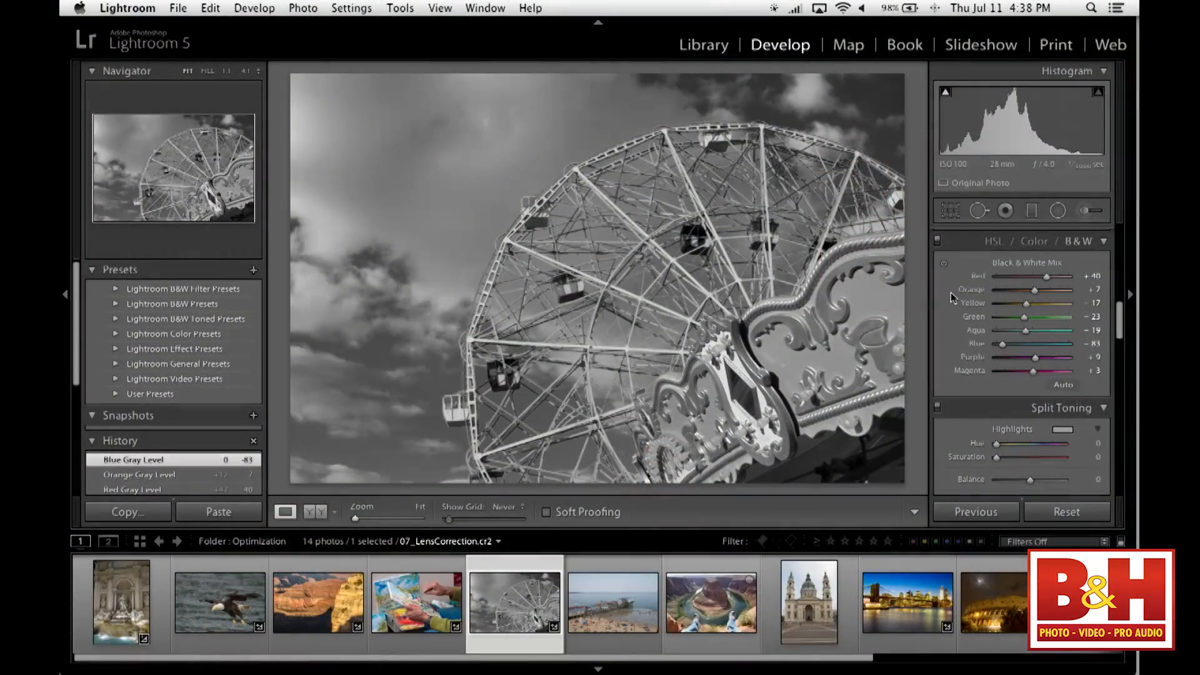
pyautogui.moveTo(1026, 317); pyautogui.dragTo(1056, 324)
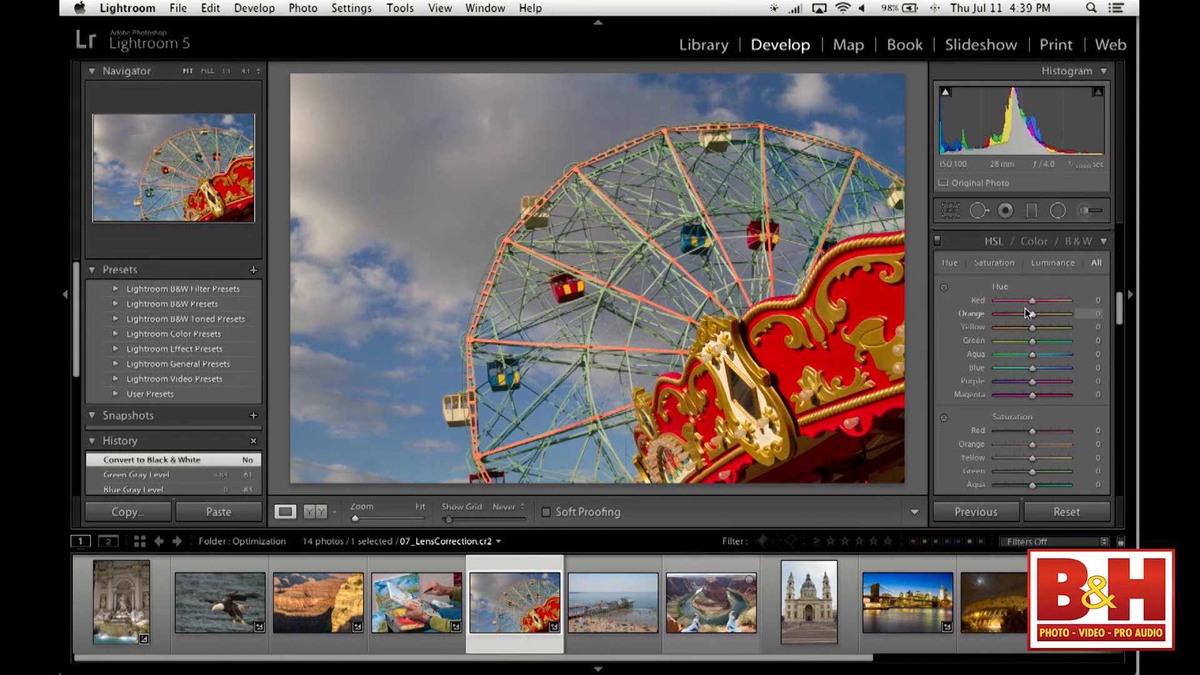
# - Adjust the reds in the color Ferris wheel photo to Hue +15, Saturation +25 and Luminance -24
pyautogui.moveTo(1034, 305)
pyautogui.mouseDown()
pyautogui.moveTo(1067, 308)
pyautogui.moveTo(987, 302)
pyautogui.moveTo(1032, 303)
pyautogui.mouseUp()
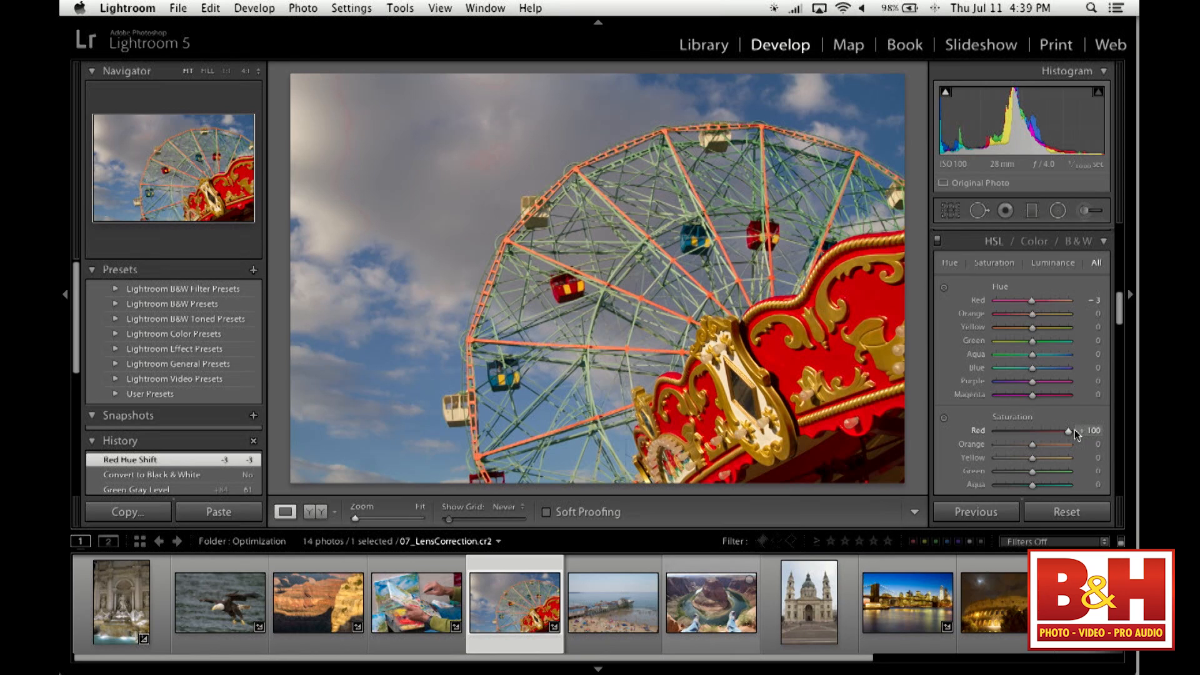
pyautogui.moveTo(1074, 430); pyautogui.dragTo(1025, 434)
pyautogui.scroll(-5, 1049, 425)
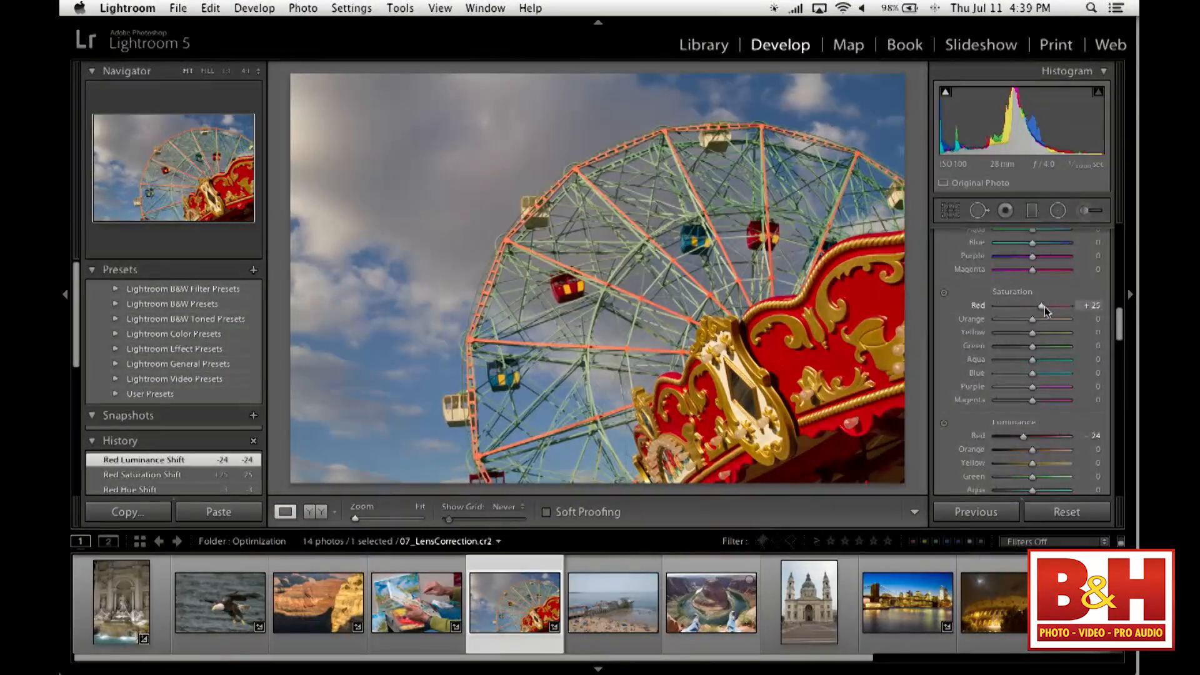
pyautogui.scroll(5, 1045, 306)
pyautogui.moveTo(1031, 321)
pyautogui.mouseDown()
pyautogui.moveTo(1060, 320)
pyautogui.moveTo(998, 322)
pyautogui.moveTo(1061, 328)
pyautogui.moveTo(1016, 323)
pyautogui.moveTo(1056, 325)
pyautogui.moveTo(1018, 329)
pyautogui.moveTo(1039, 328)
pyautogui.mouseUp()
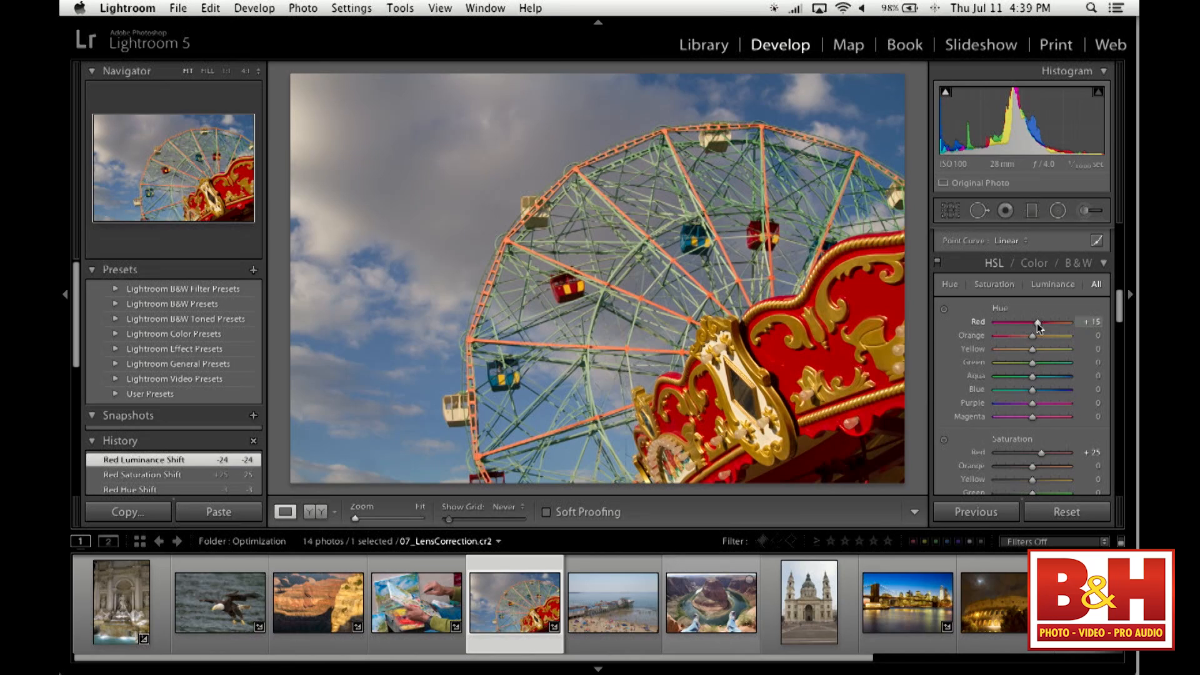
pyautogui.moveTo(1038, 325); pyautogui.dragTo(1042, 327)
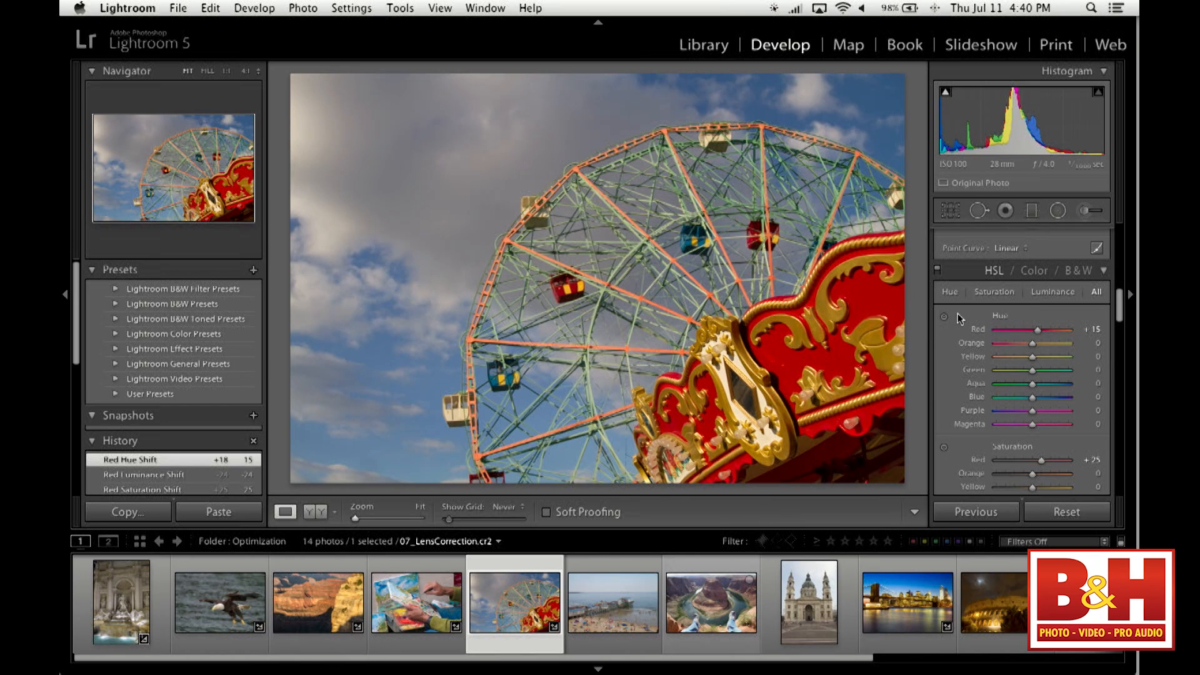
# - View the Hue, Saturation and Luminance adjustments separately, and return to showing all of them together
pyautogui.click(951, 292)
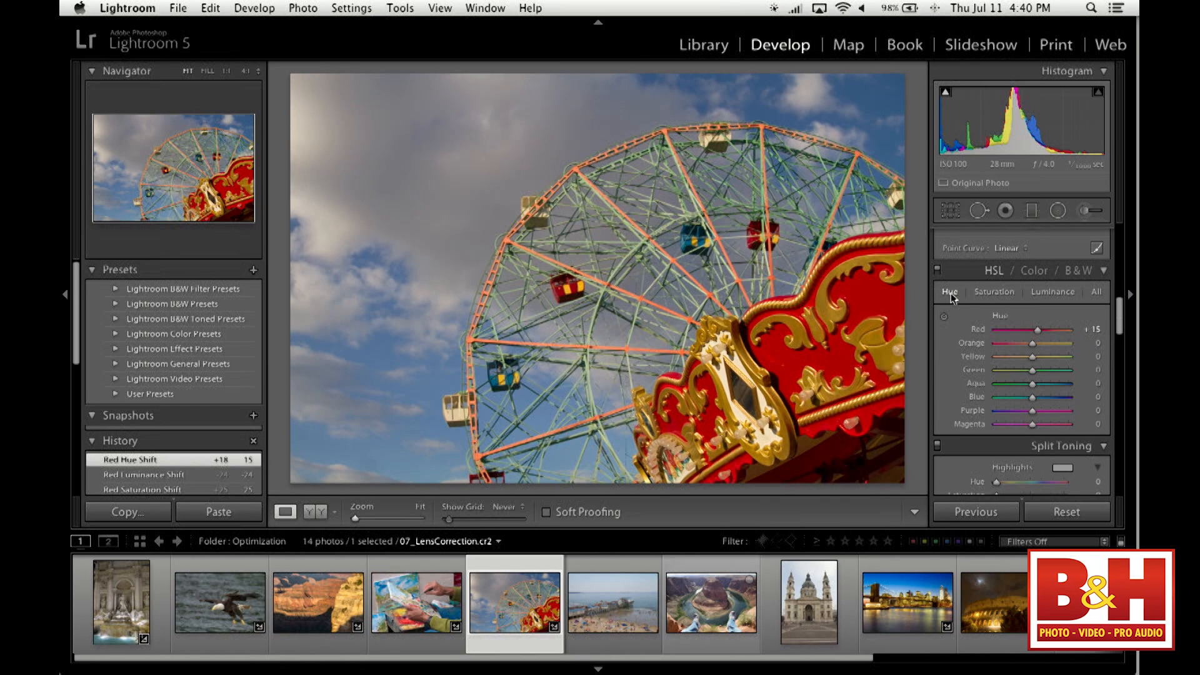
pyautogui.click(996, 294)
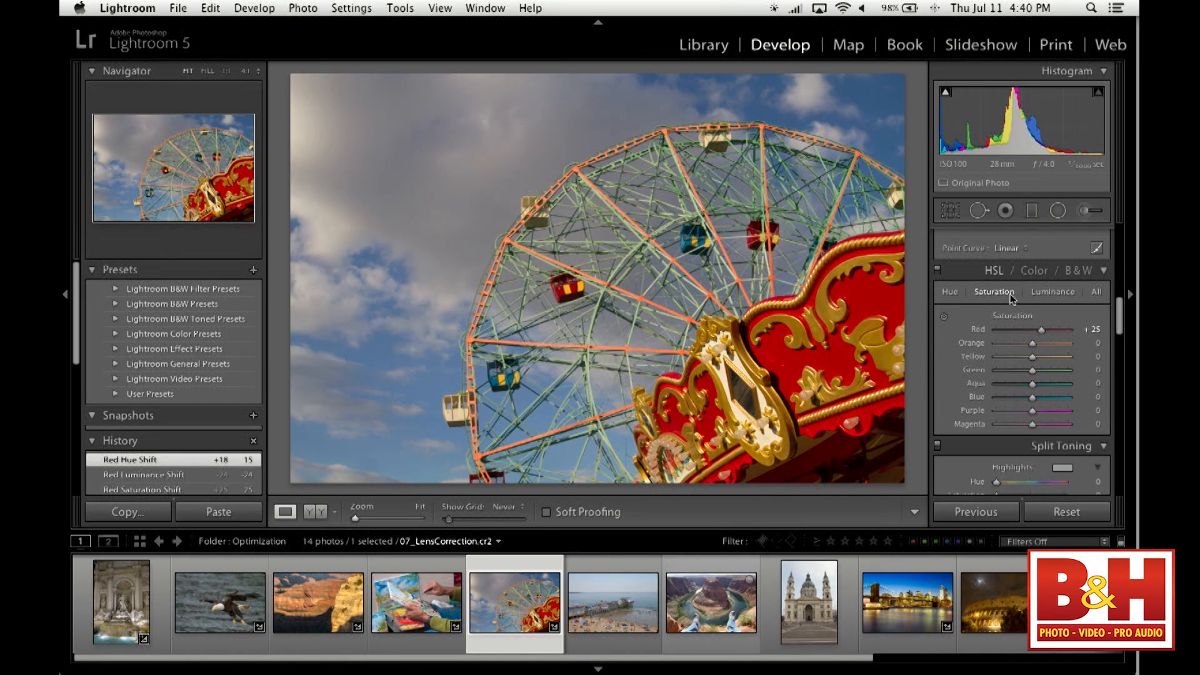
pyautogui.click(1064, 294)
pyautogui.click(1097, 292)
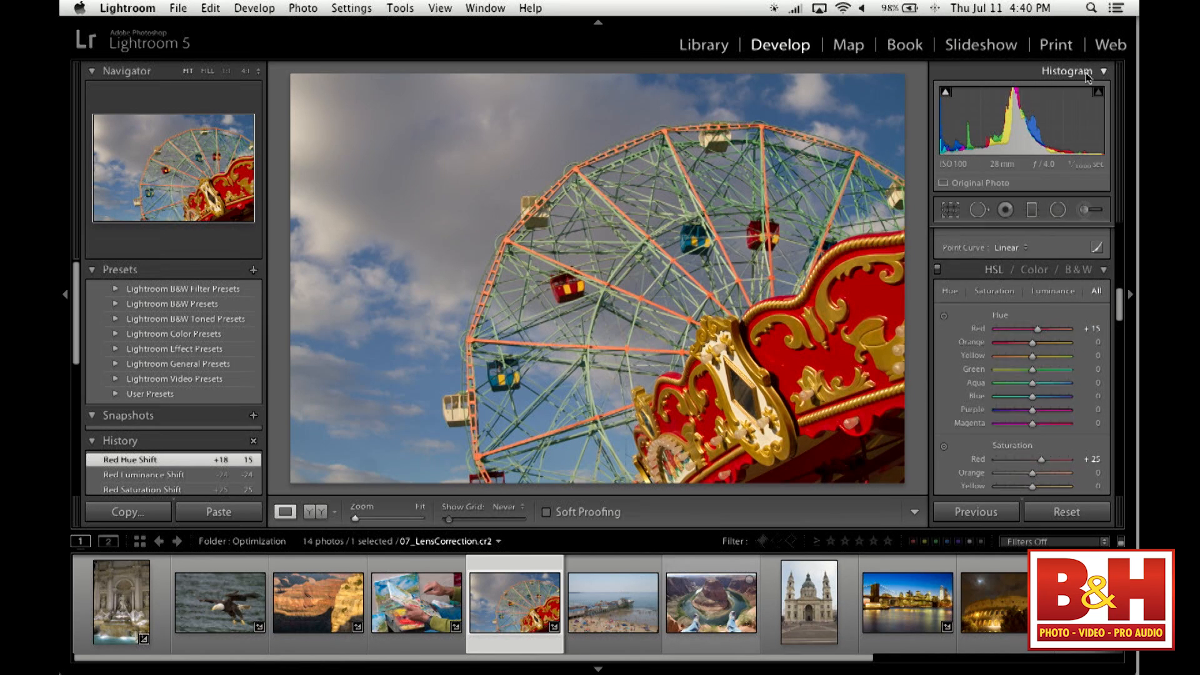
# - Collapse the histogram to make room for the full set of HSL sliders
pyautogui.click(1086, 73)
pyautogui.scroll(-3, 1045, 291)
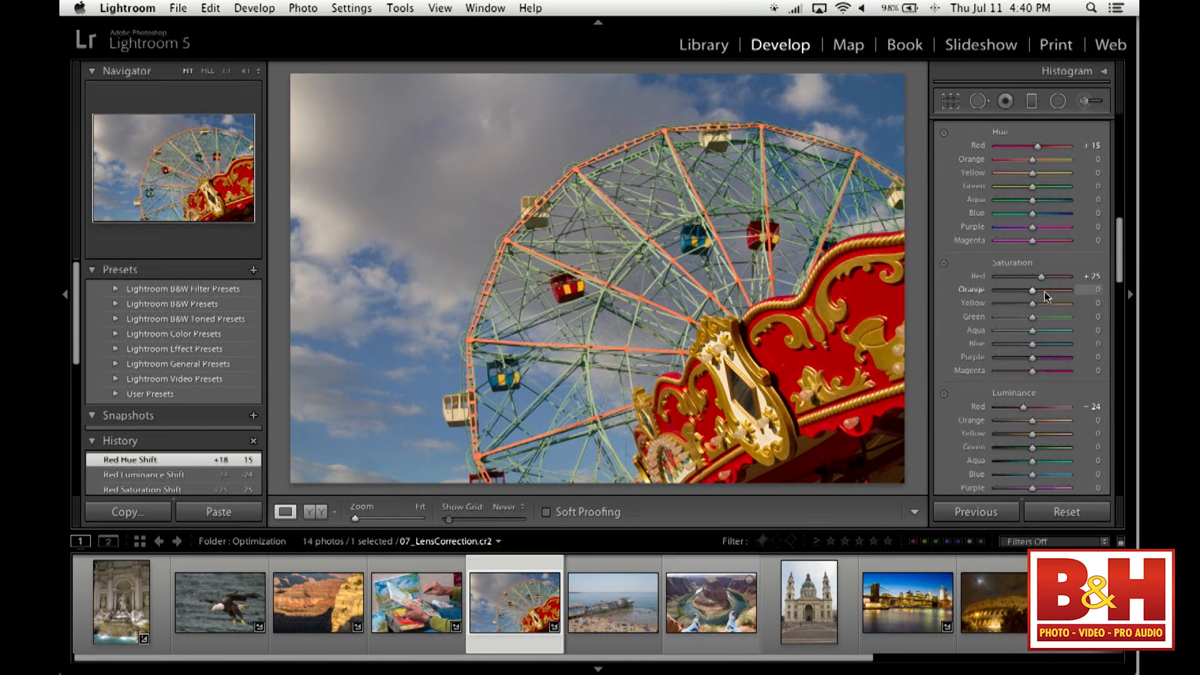
pyautogui.scroll(3, 1045, 291)
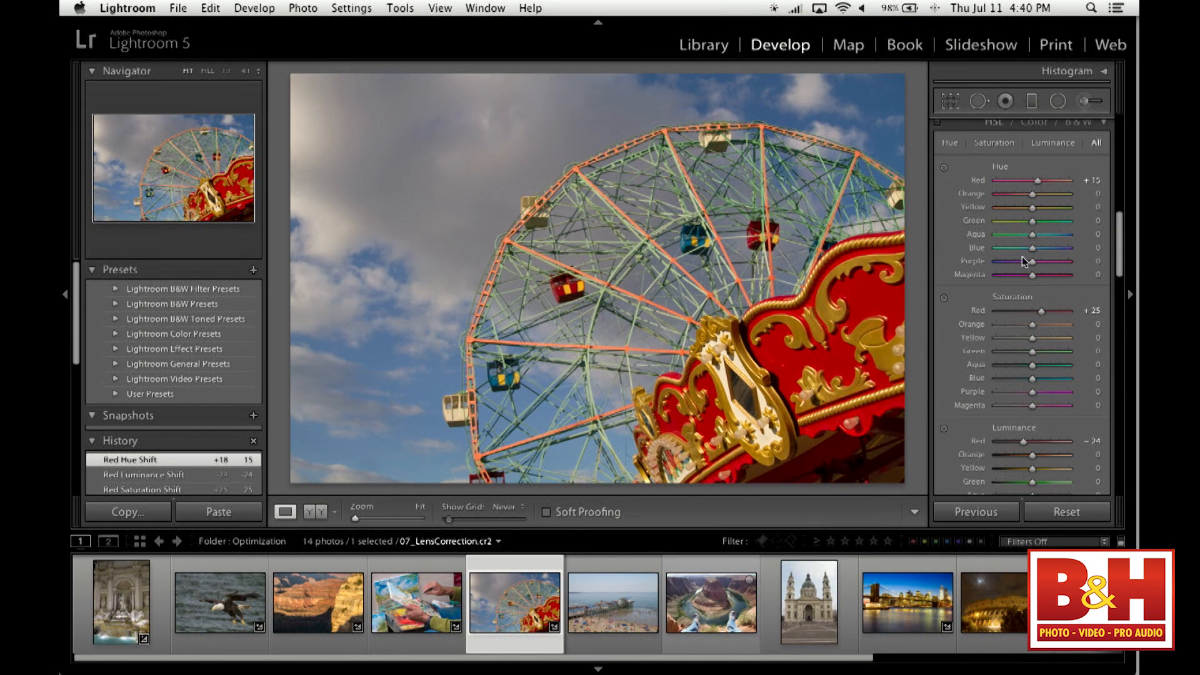
# - Inspect the adjustments grouped by individual color and for all colors, and return to the HSL view
pyautogui.click(1032, 152)
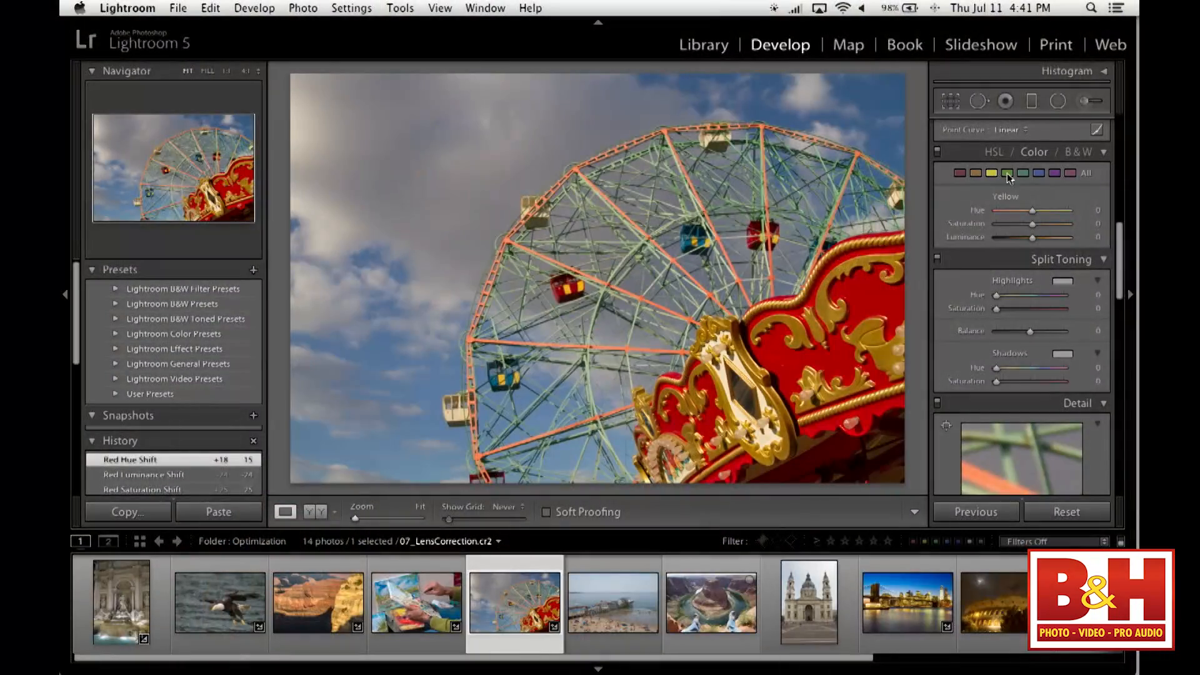
pyautogui.click(1023, 173)
pyautogui.click(1086, 174)
pyautogui.click(998, 155)
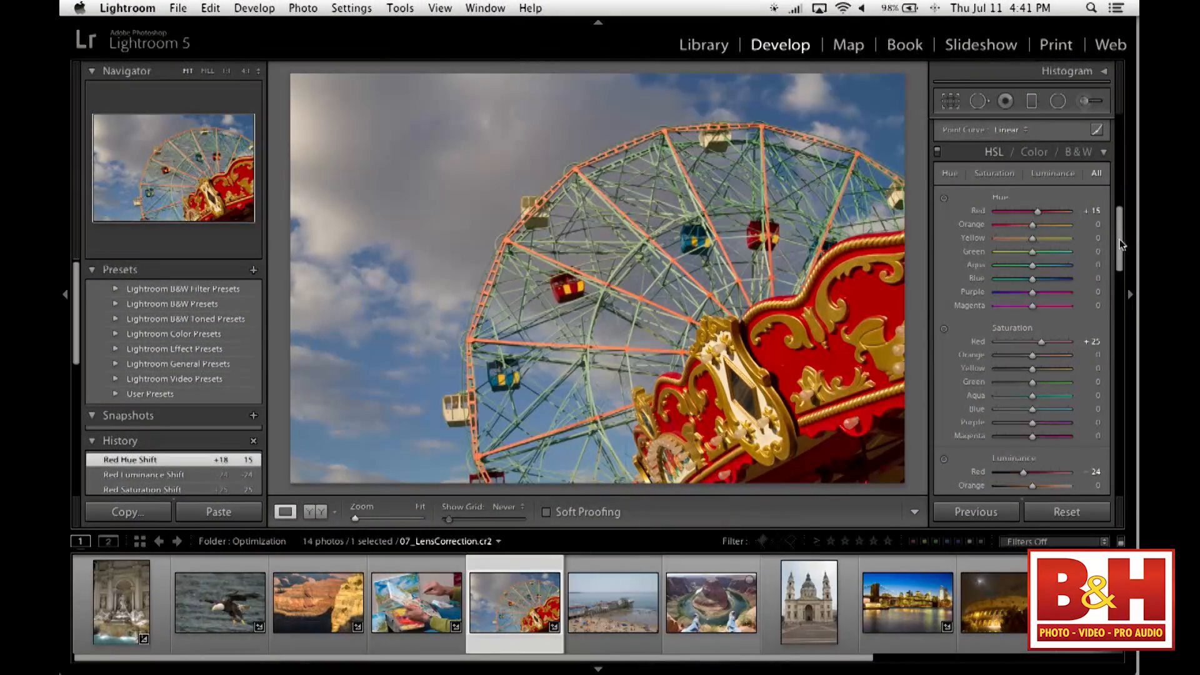
# - Open the beach pier photo for Crop & Straighten and constrain its crop to a 5 x 7 aspect ratio
pyautogui.moveTo(1120, 243); pyautogui.dragTo(1122, 252)
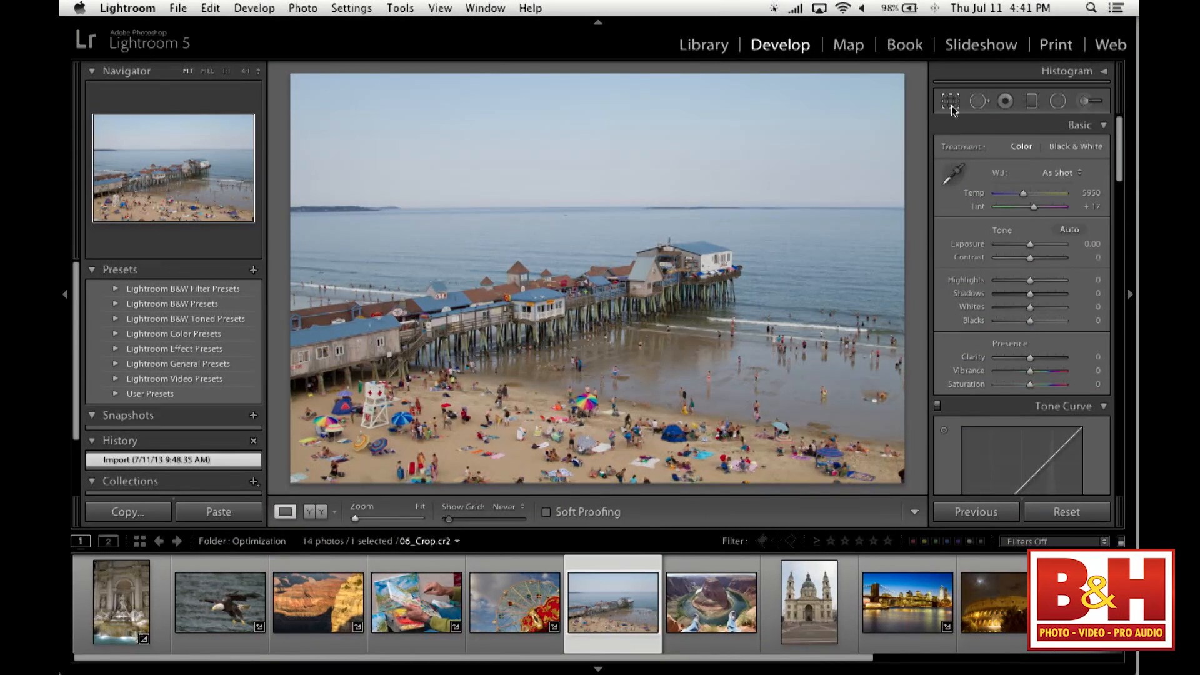
pyautogui.click(952, 106)
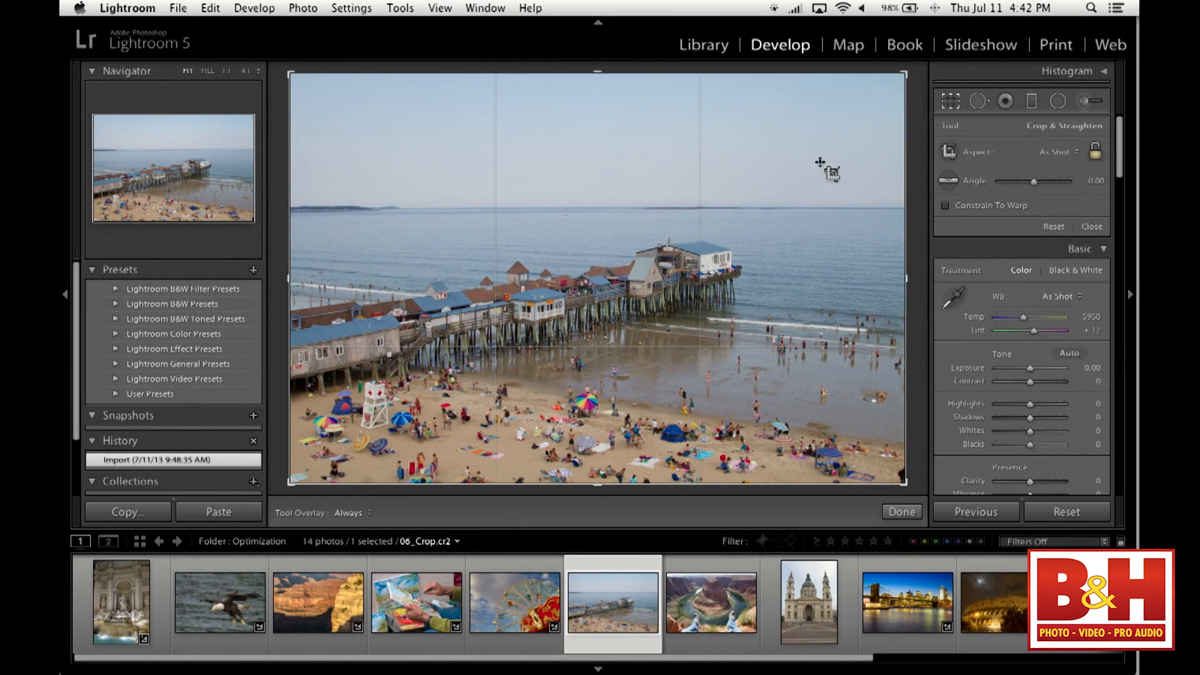
pyautogui.moveTo(908, 72)
pyautogui.mouseDown()
pyautogui.moveTo(862, 115)
pyautogui.moveTo(817, 115)
pyautogui.moveTo(910, 70)
pyautogui.mouseUp()
pyautogui.click(1054, 150)
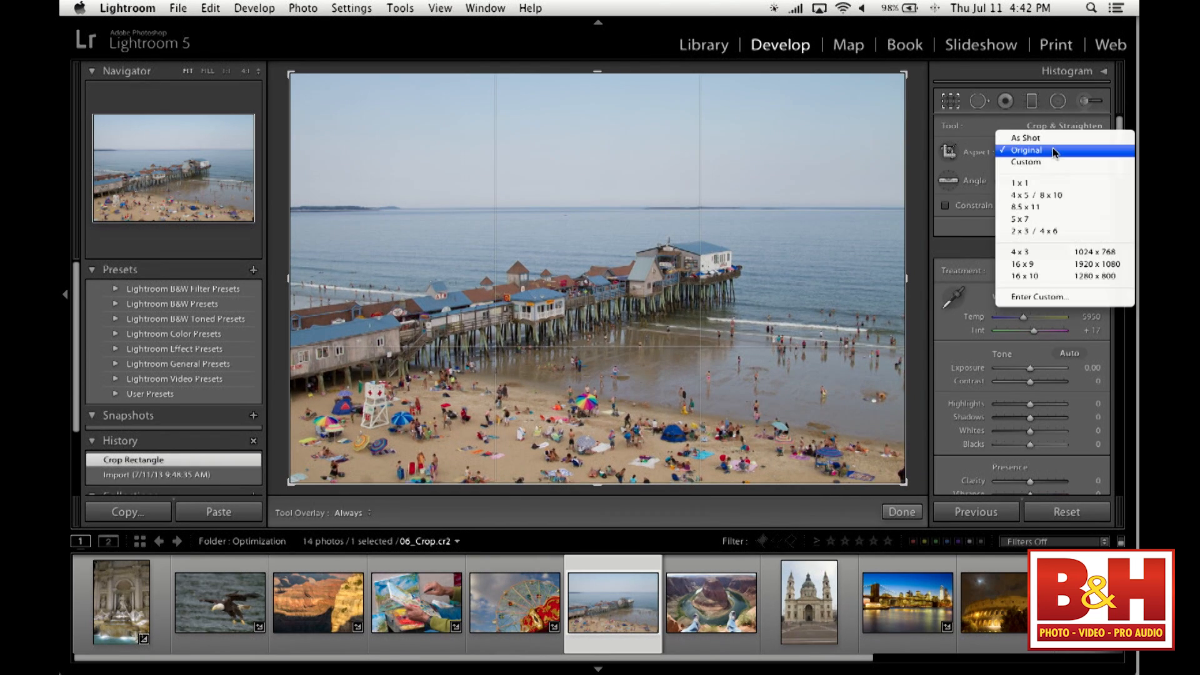
pyautogui.click(1050, 219)
pyautogui.moveTo(884, 75)
pyautogui.mouseDown()
pyautogui.moveTo(817, 107)
pyautogui.moveTo(885, 81)
pyautogui.mouseUp()
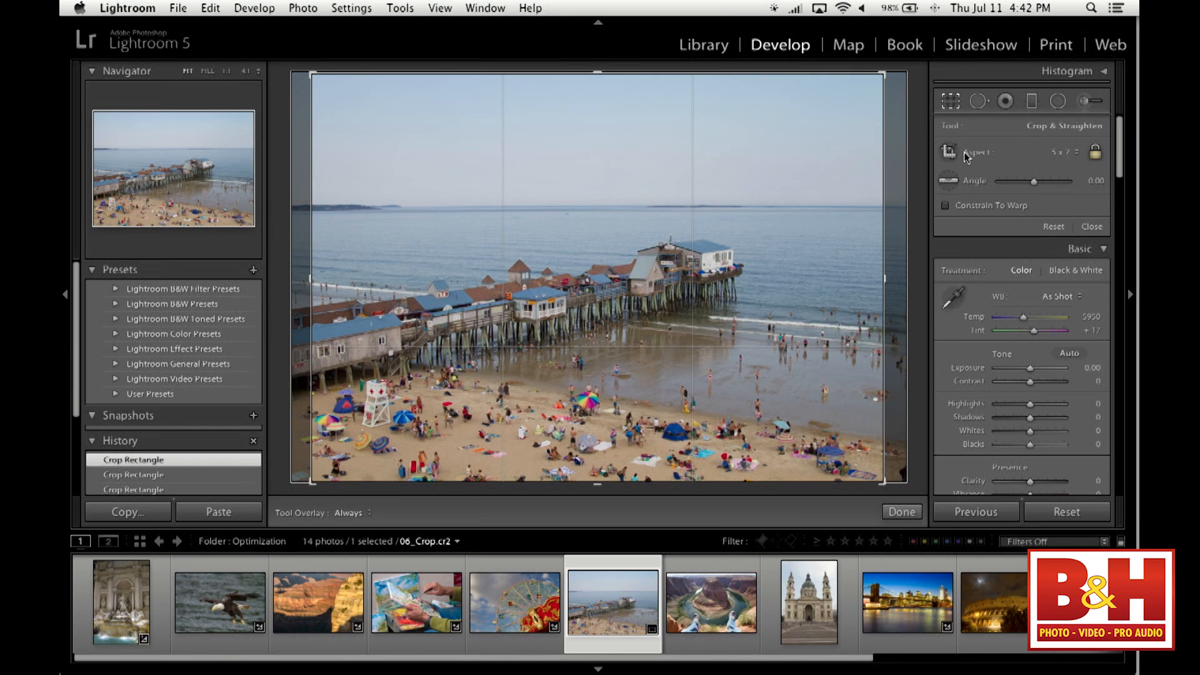
# - Set the crop's aspect ratio back to Original, try a strong rotation of the pier photo and undo it
pyautogui.click(1064, 154)
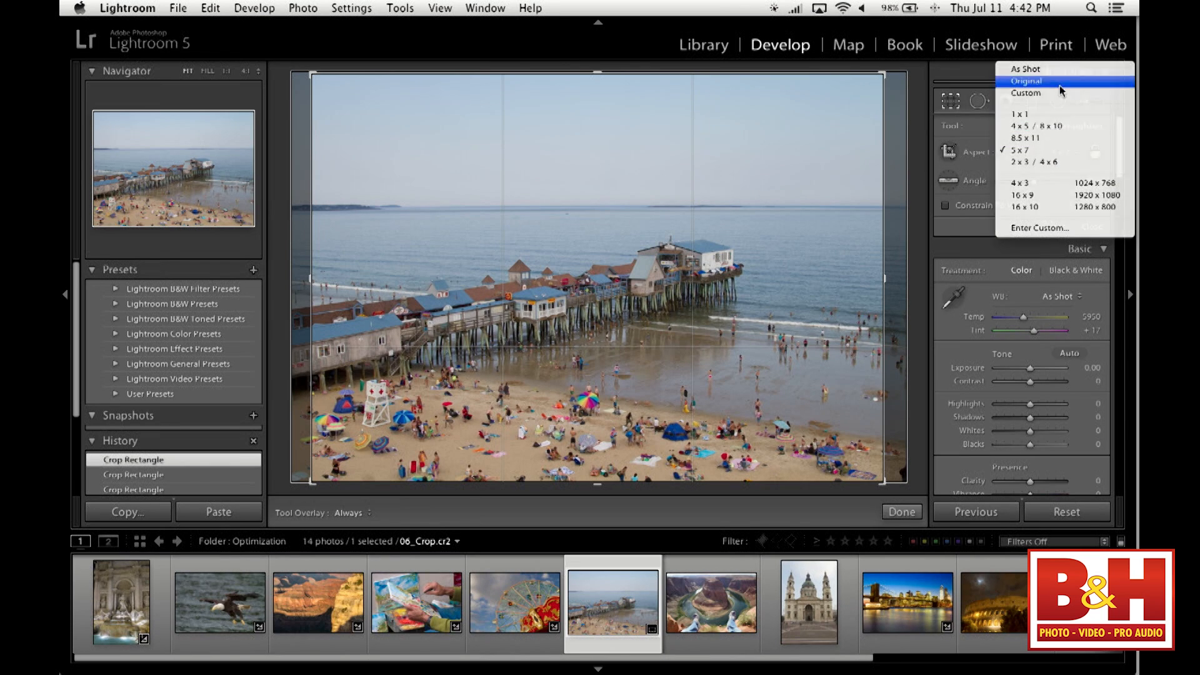
pyautogui.click(1059, 85)
pyautogui.moveTo(916, 135); pyautogui.dragTo(774, 128)
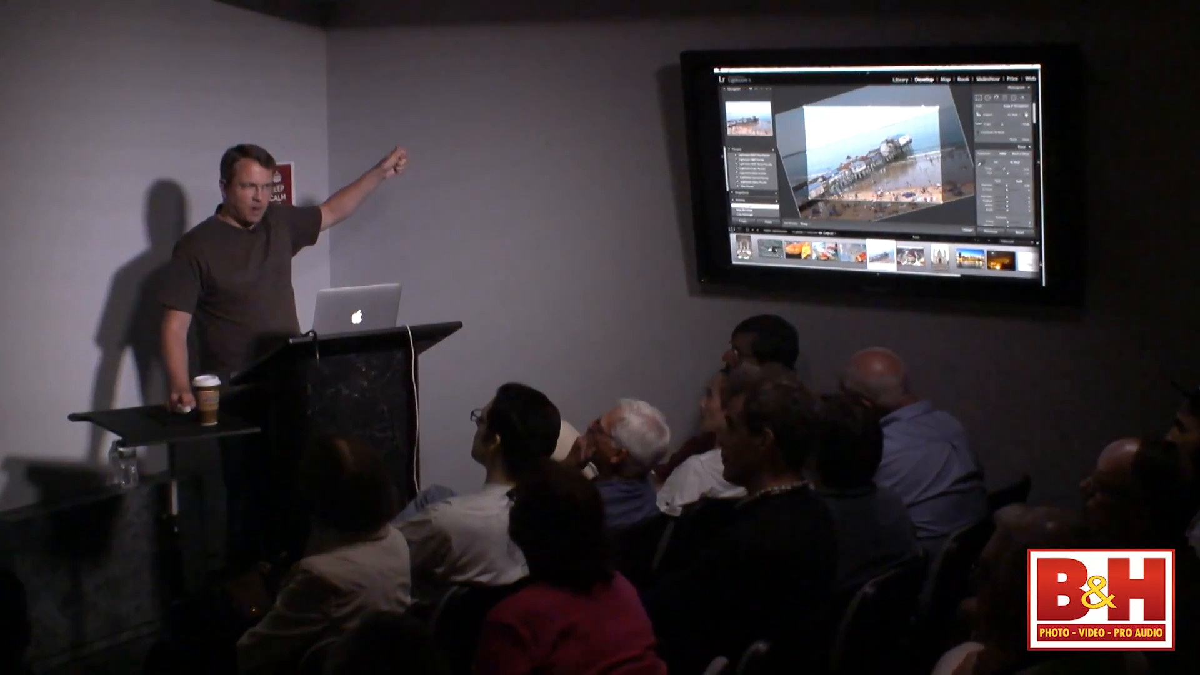
pyautogui.press('super+z')
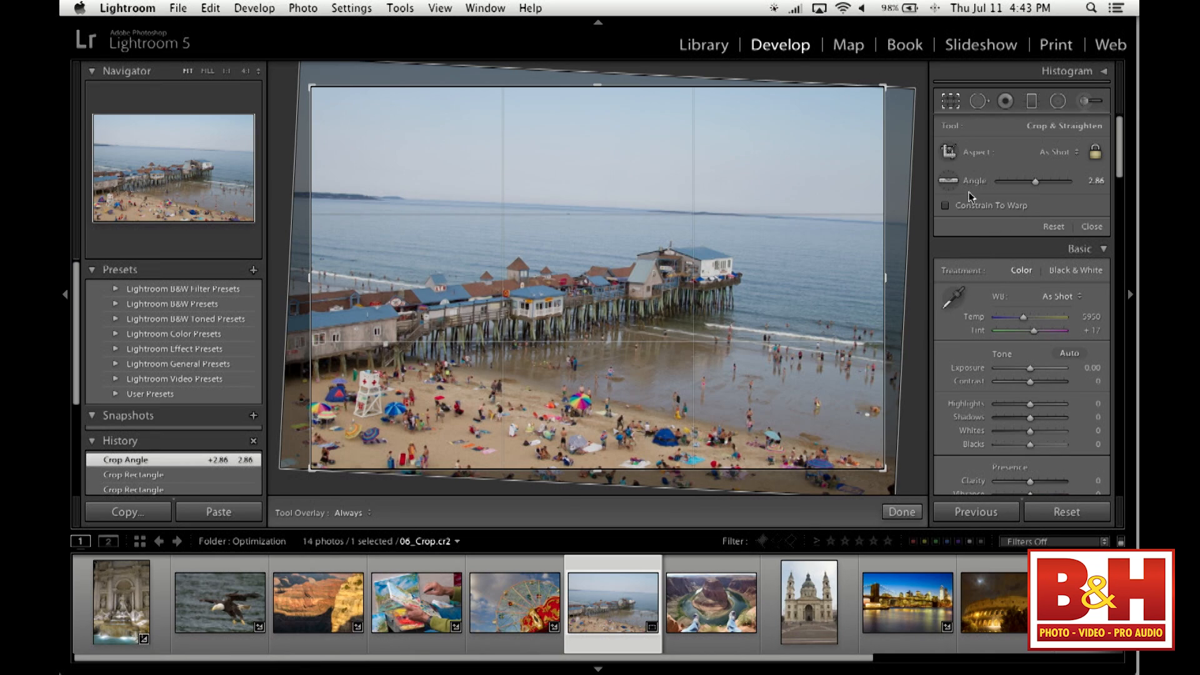
# - Straighten the pier photo by tracing a line along the sea horizon, and enlarge the crop slightly
pyautogui.click(947, 182)
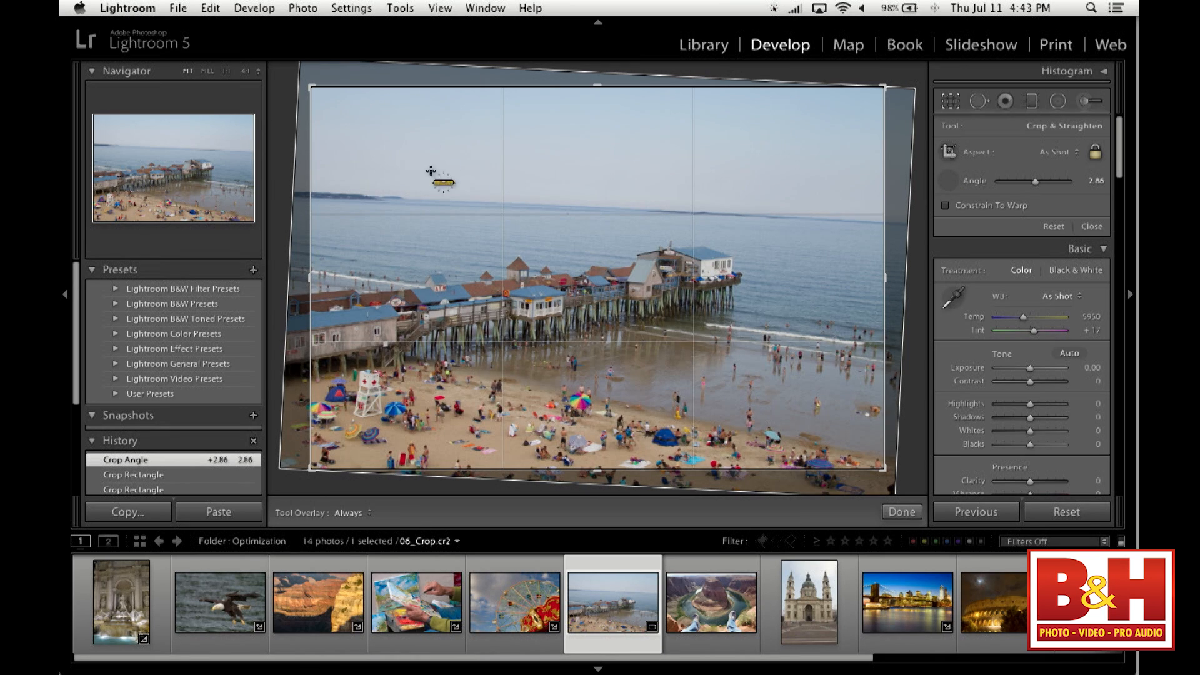
pyautogui.moveTo(419, 199); pyautogui.dragTo(420, 199)
pyautogui.moveTo(614, 211); pyautogui.dragTo(873, 223)
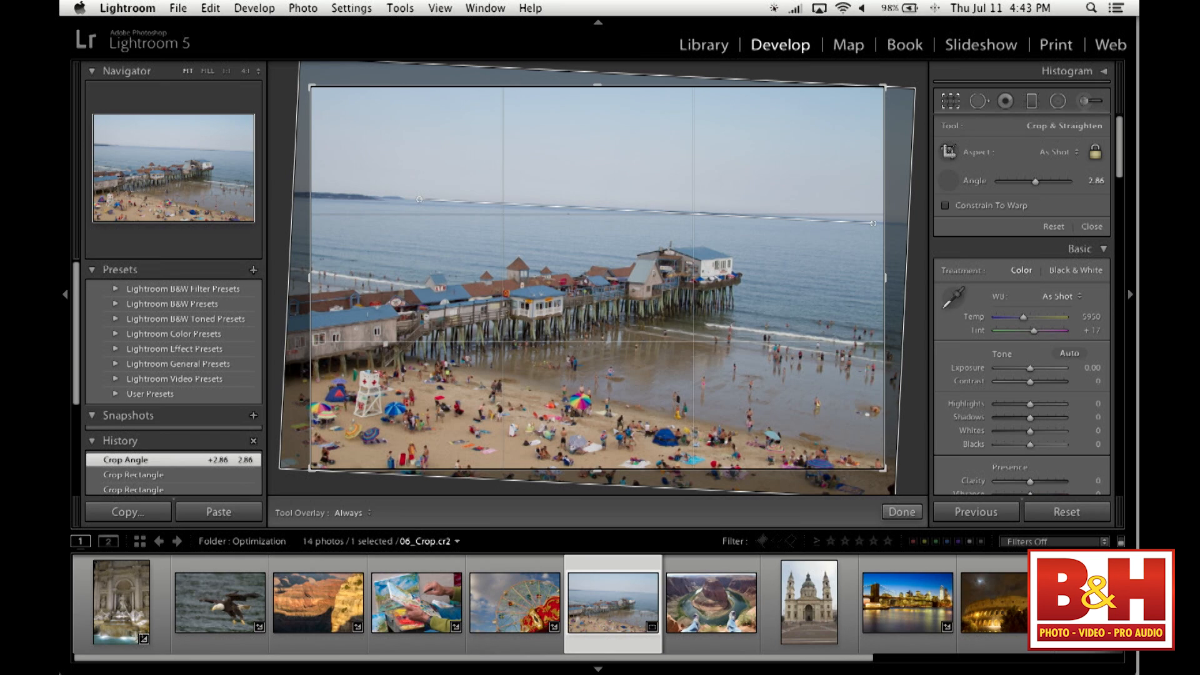
pyautogui.moveTo(873, 223); pyautogui.dragTo(874, 224)
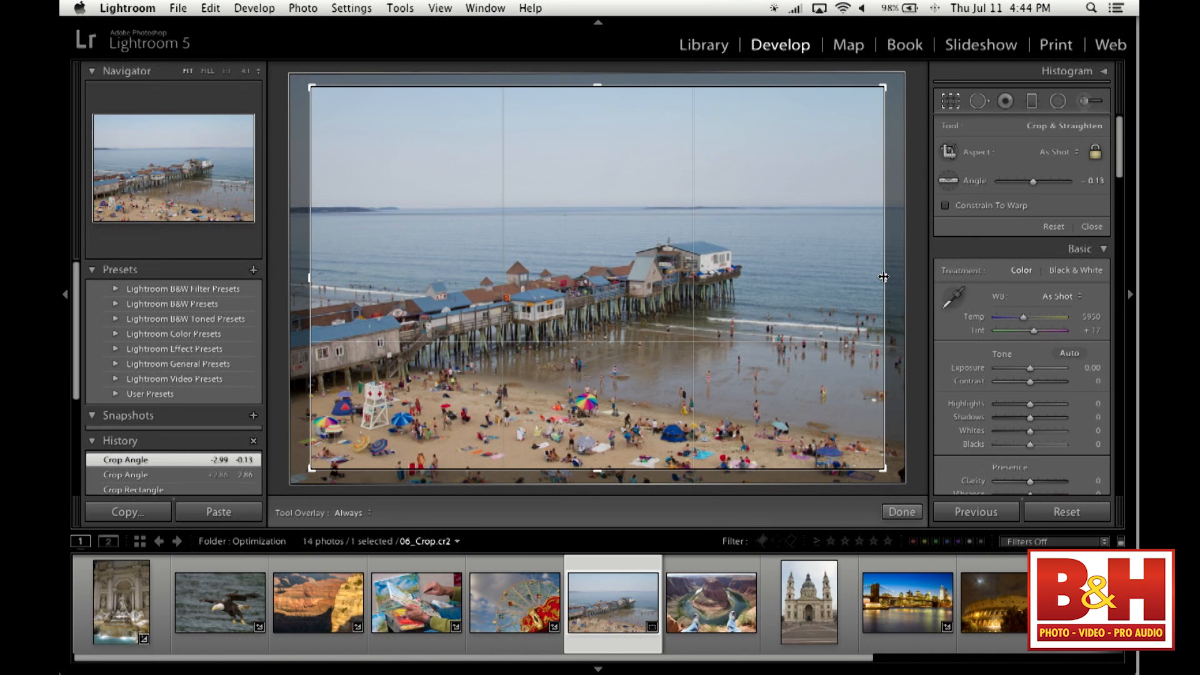
pyautogui.moveTo(883, 277)
pyautogui.mouseDown()
pyautogui.moveTo(823, 277)
pyautogui.moveTo(893, 290)
pyautogui.mouseUp()
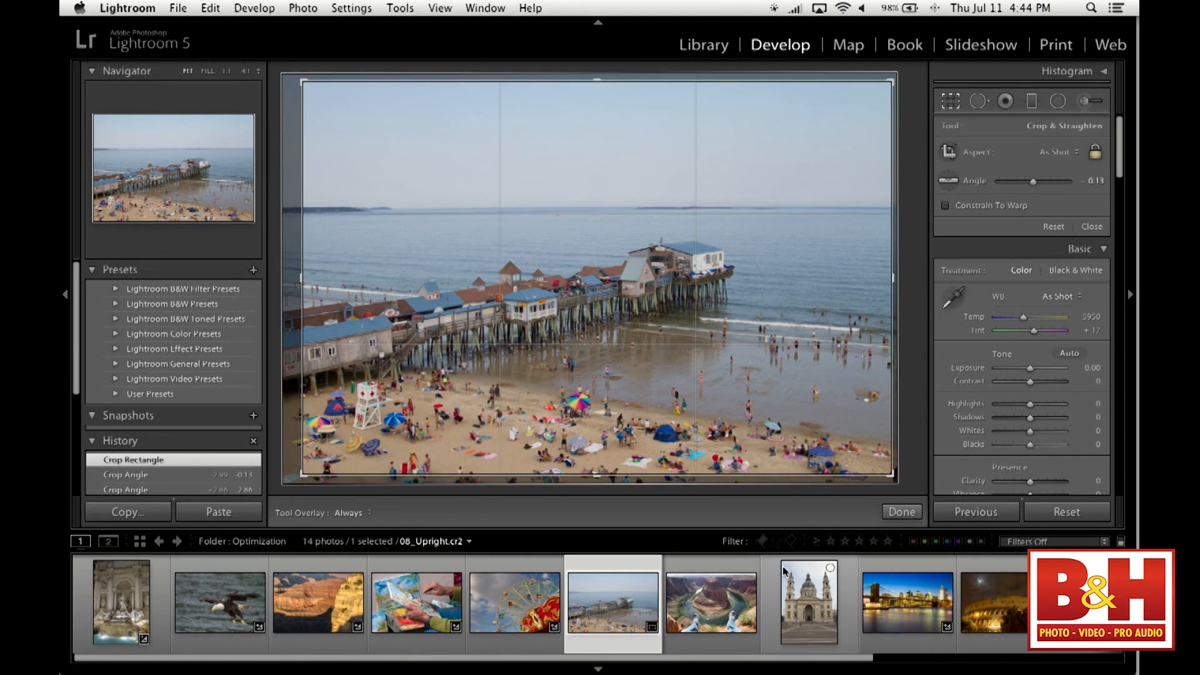
# - Open the canyon river-bend photo, close the crop tool and bring up its lens correction settings
pyautogui.click(701, 614)
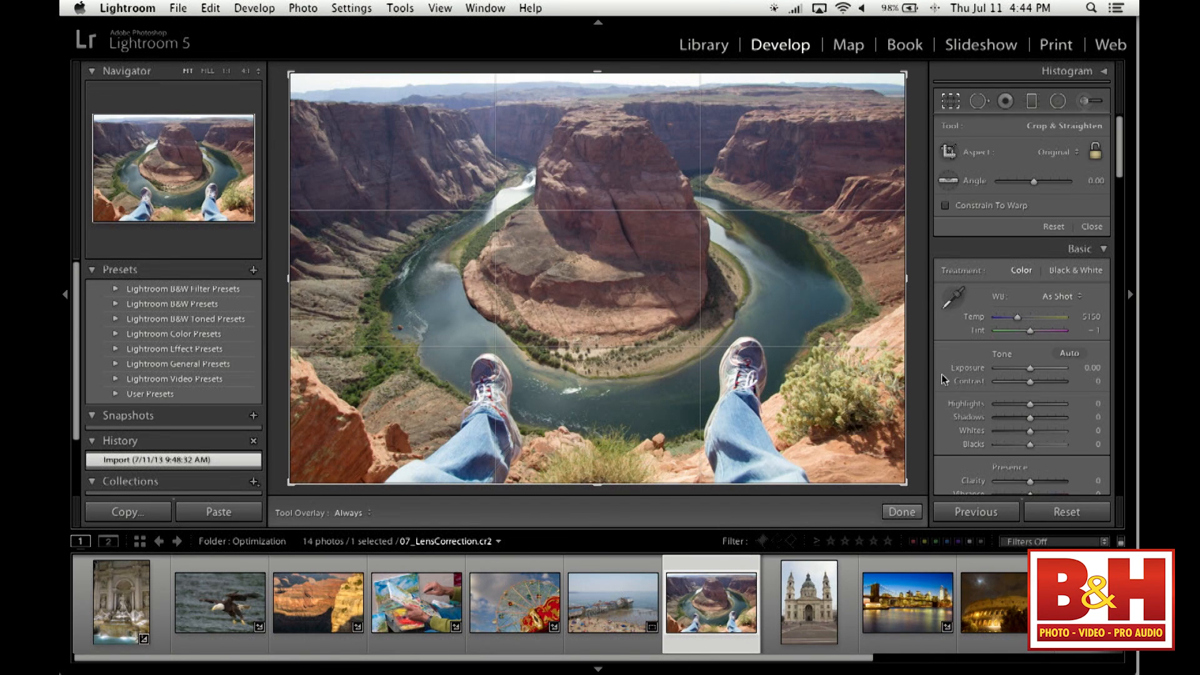
pyautogui.click(902, 512)
pyautogui.scroll(-10, 1010, 353)
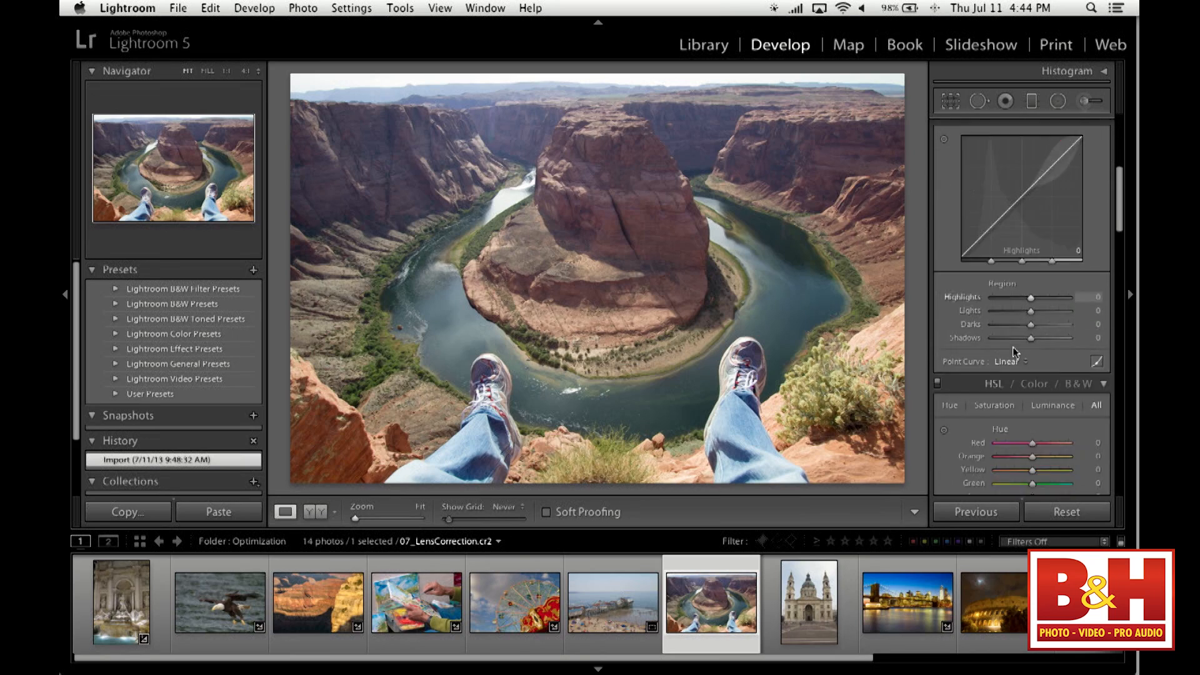
pyautogui.scroll(-10, 1012, 347)
pyautogui.scroll(-10, 1015, 351)
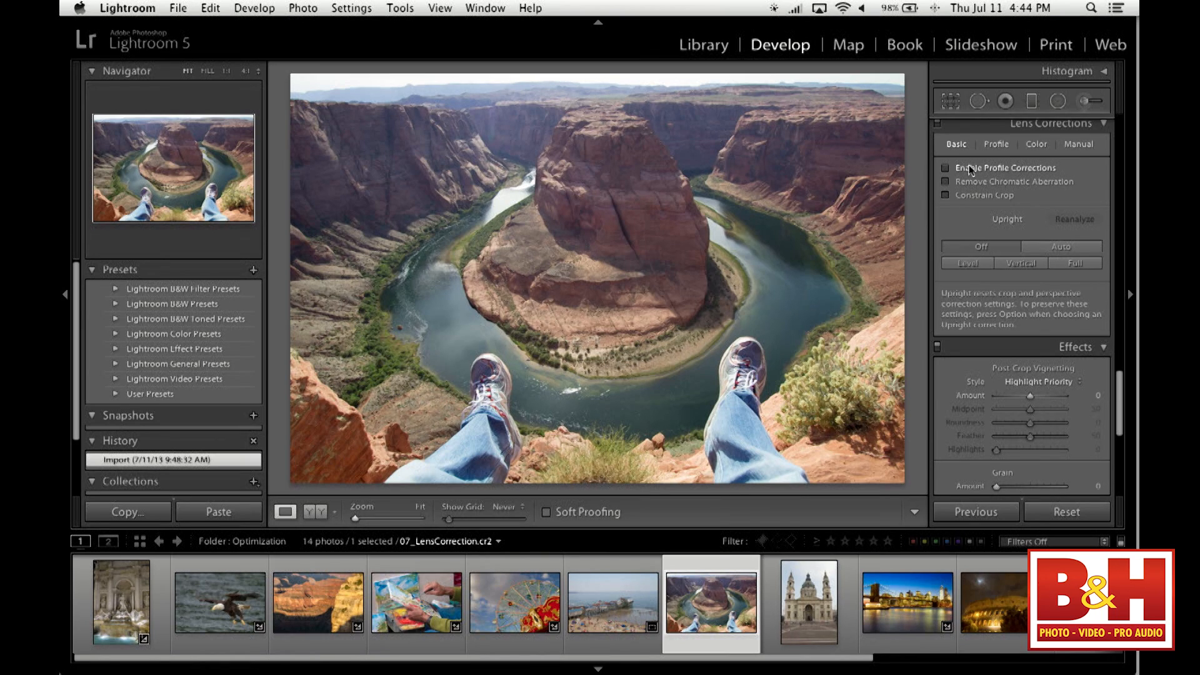
# - Enable lens profile corrections for the canyon photo and set the profile setup to Auto
pyautogui.click(996, 145)
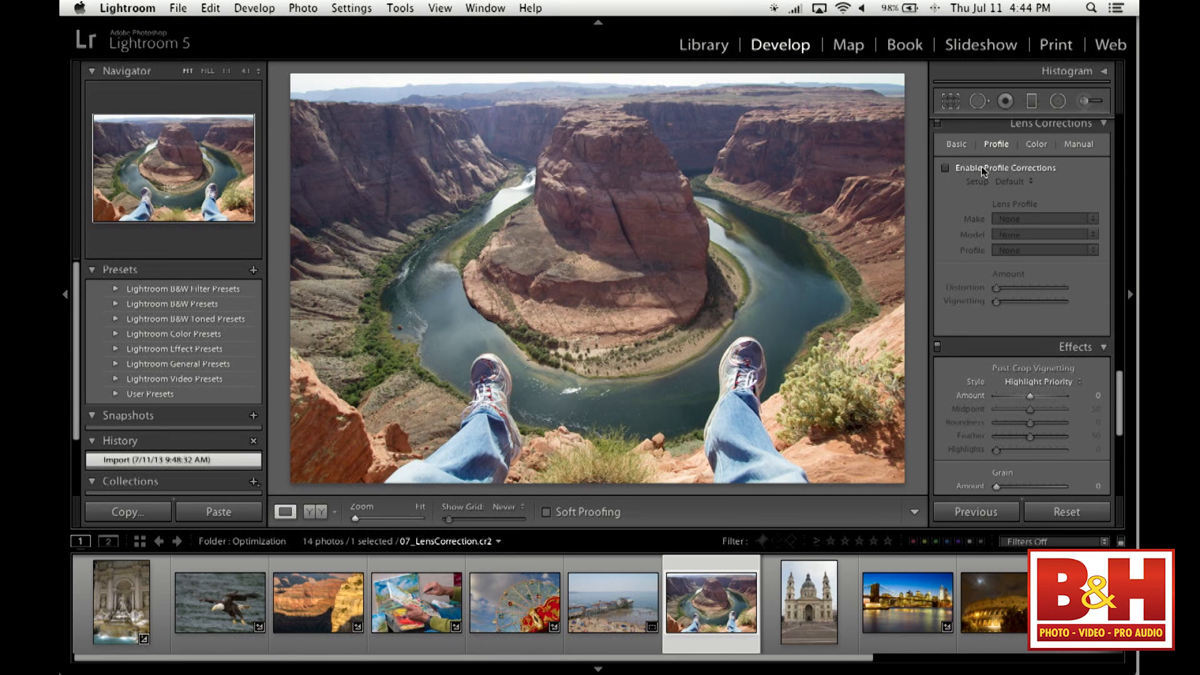
pyautogui.click(981, 166)
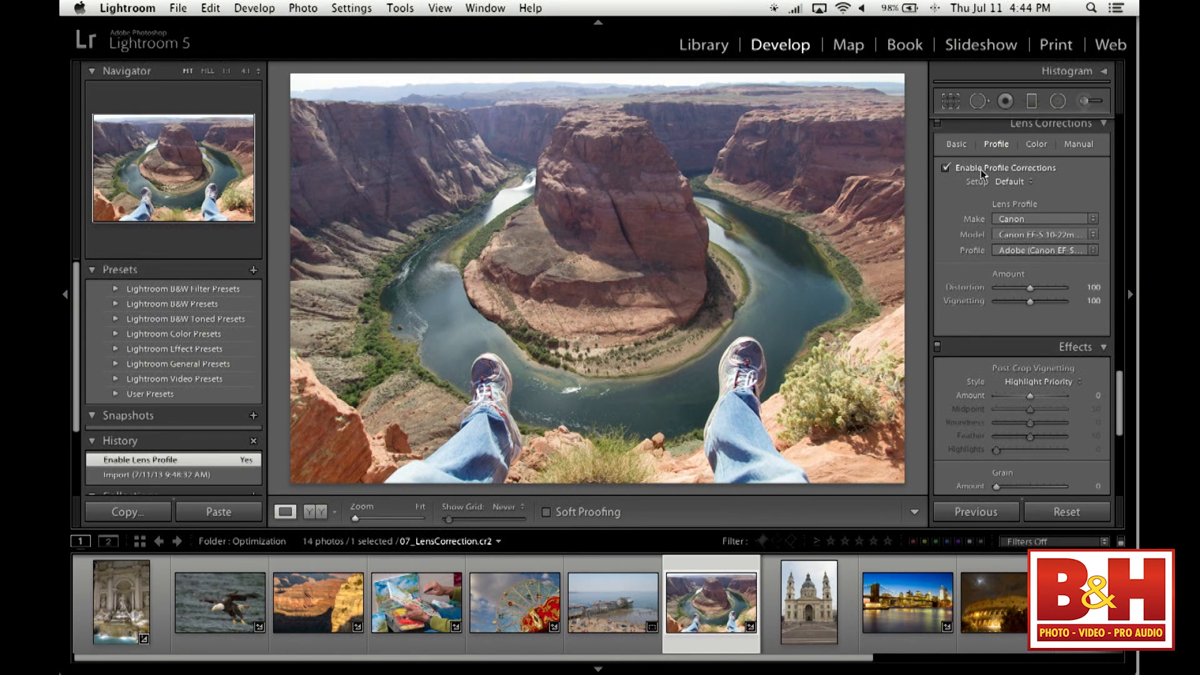
pyautogui.click(1015, 181)
pyautogui.click(1013, 193)
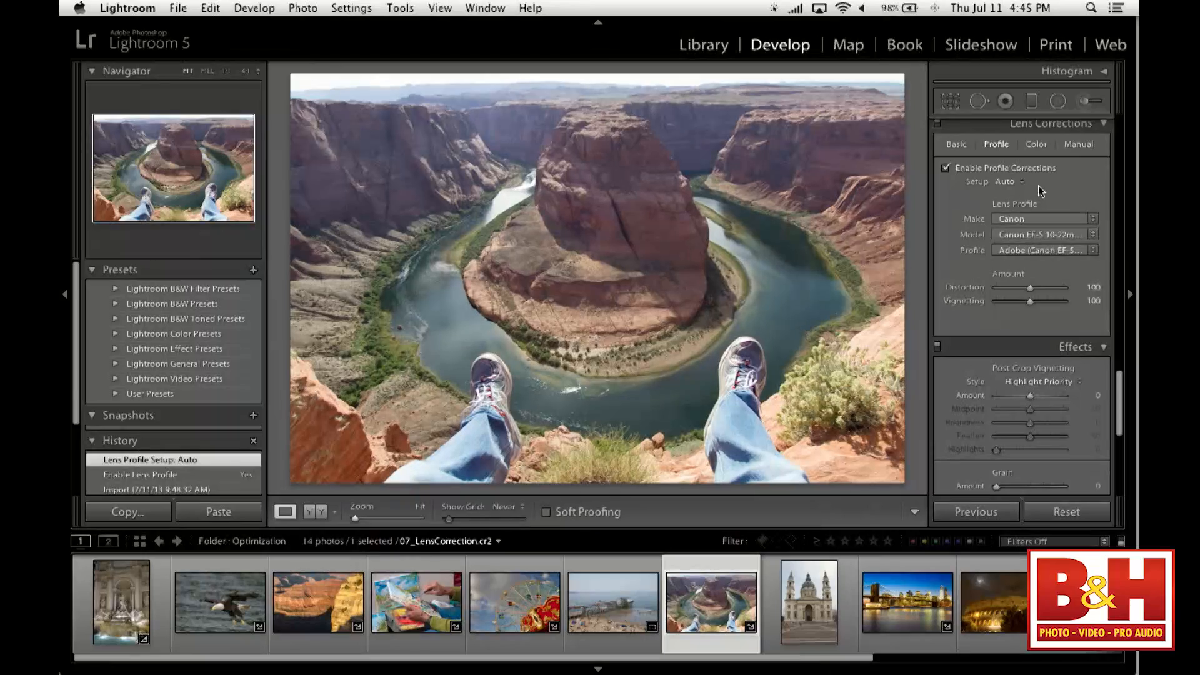
# - Compare the canyon photo repeatedly before and after the lens profile correction
pyautogui.press('\\')
pyautogui.press('\\')
pyautogui.press('\\')
pyautogui.press('\\')
pyautogui.press('\\')
pyautogui.press('\\')
pyautogui.press('\\')
pyautogui.press('\\')
pyautogui.press('\\')
pyautogui.press('\\')
pyautogui.press('\\')
pyautogui.press('\\')
pyautogui.press('\\')
pyautogui.press('\\')
pyautogui.press('\\')
pyautogui.press('\\')
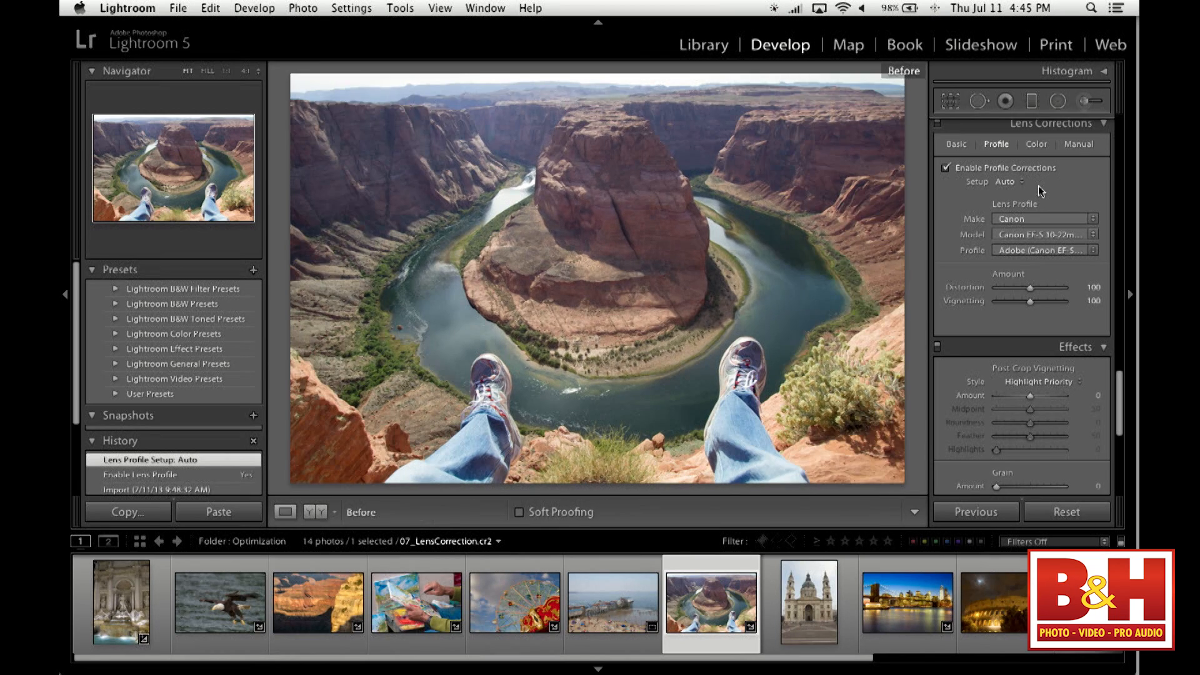
pyautogui.press('\\')
pyautogui.press('\\')
pyautogui.press('\\')
pyautogui.press('\\')
pyautogui.press('\\')
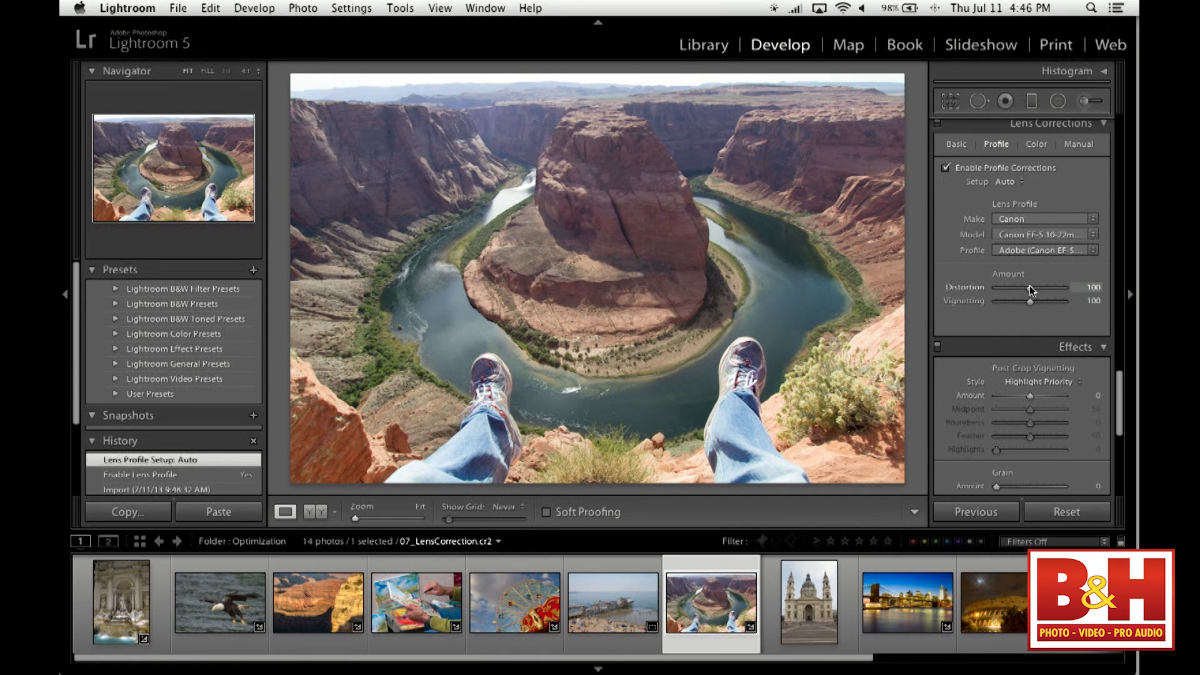
# - Fine-tune the lens profile correction amounts, setting Distortion to 113 and Vignetting to 73
pyautogui.moveTo(1030, 290); pyautogui.dragTo(1078, 294)
pyautogui.moveTo(1083, 295); pyautogui.dragTo(1030, 299)
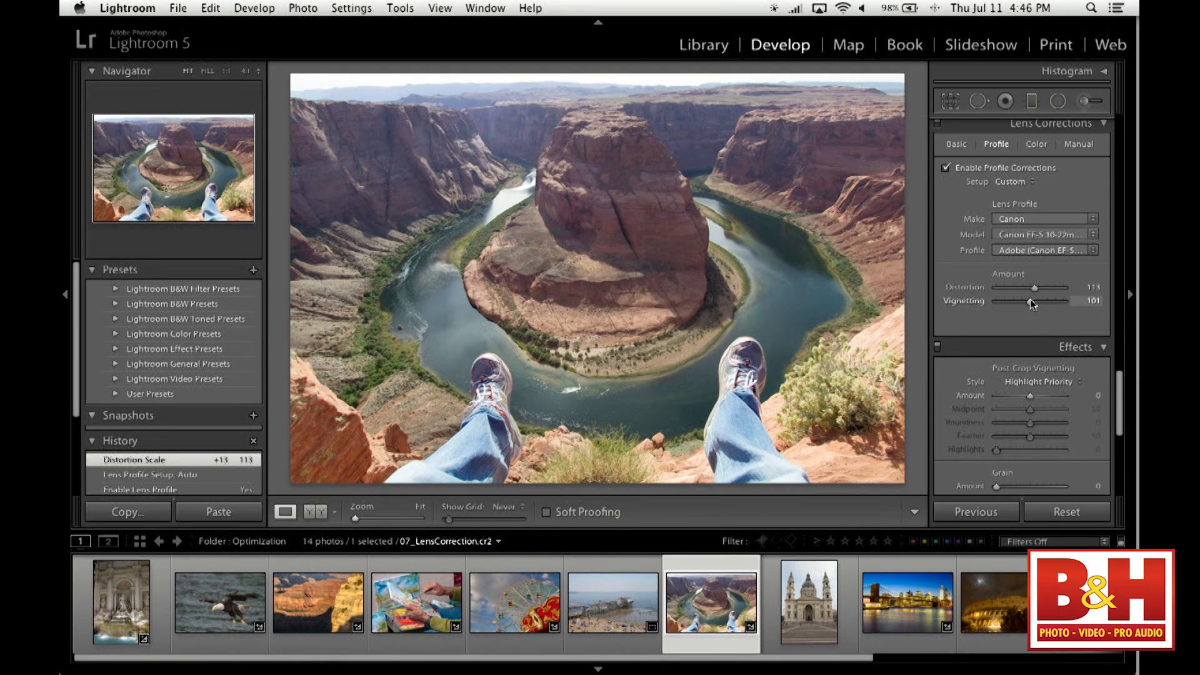
pyautogui.moveTo(1030, 299); pyautogui.dragTo(1021, 299)
pyautogui.scroll(1, 1021, 301)
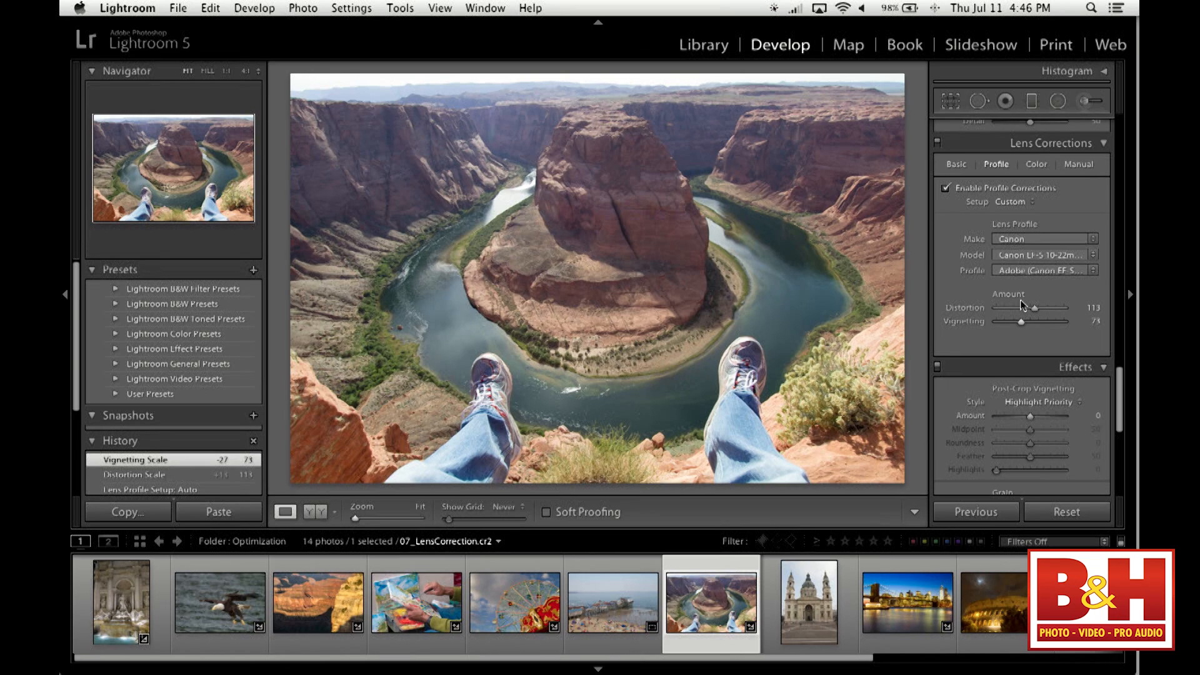
# - Toggle the profile corrections off and on to compare their effect on the canyon photo
pyautogui.click(946, 188)
pyautogui.click(946, 189)
pyautogui.click(946, 189)
pyautogui.click(945, 189)
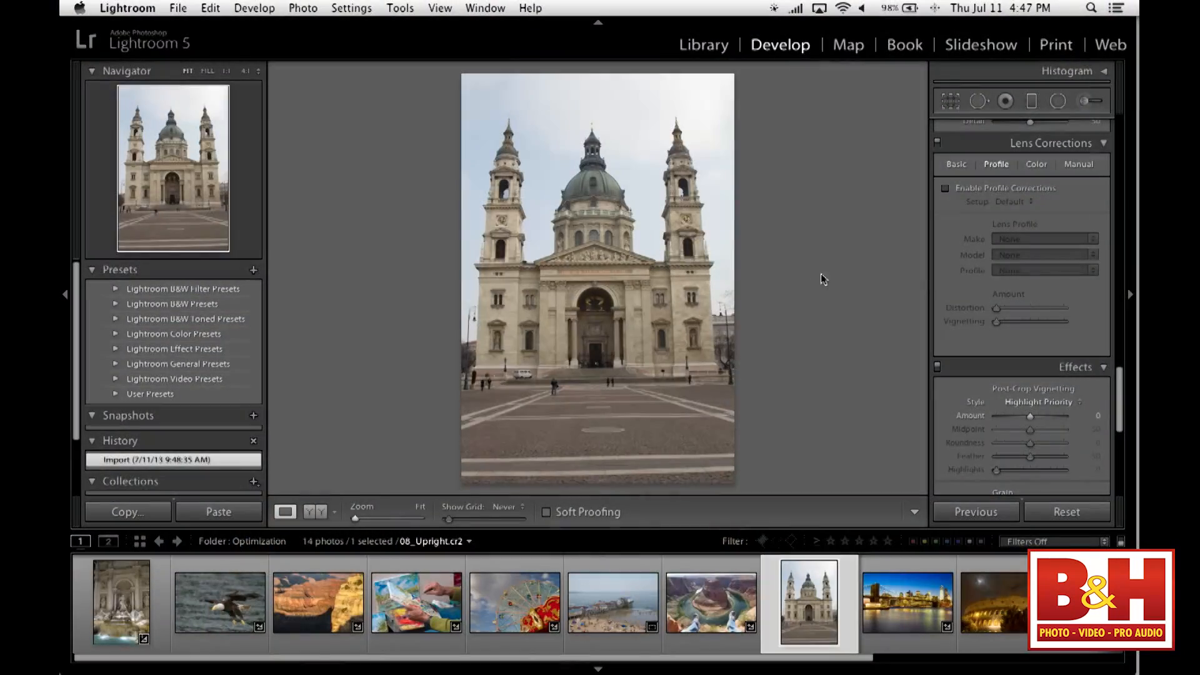
# - Try the Level and Vertical Upright corrections on the domed church photo, turning Upright off in between
pyautogui.click(956, 166)
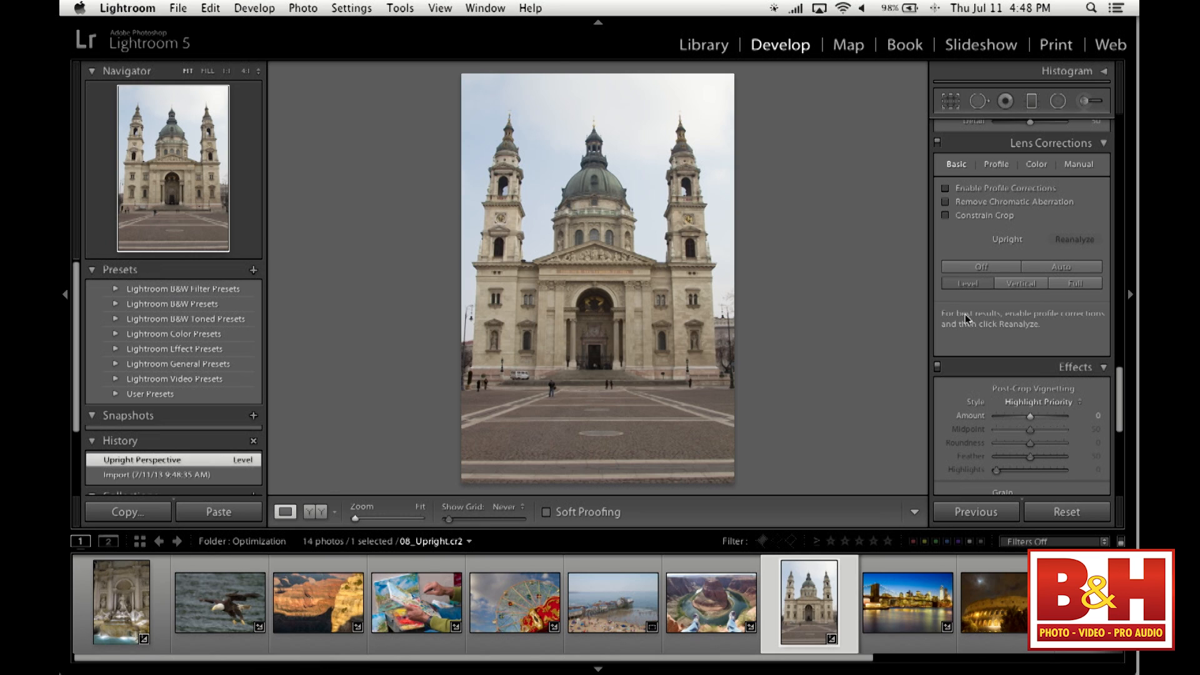
pyautogui.click(981, 268)
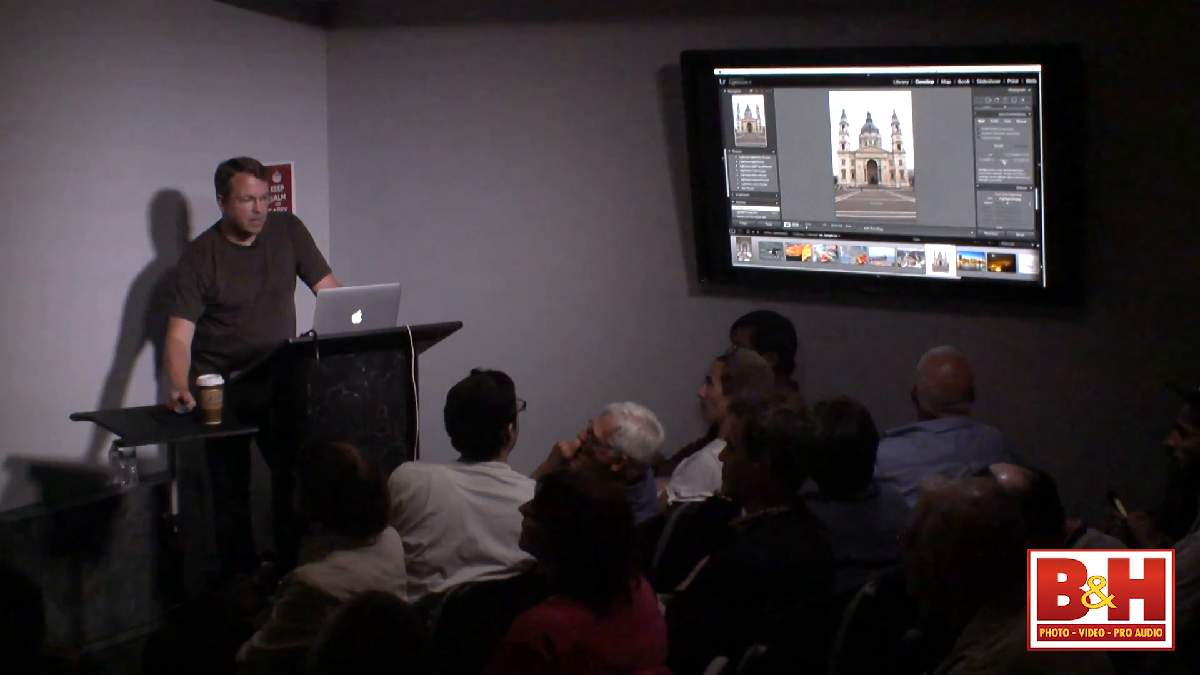
pyautogui.click(1004, 162)
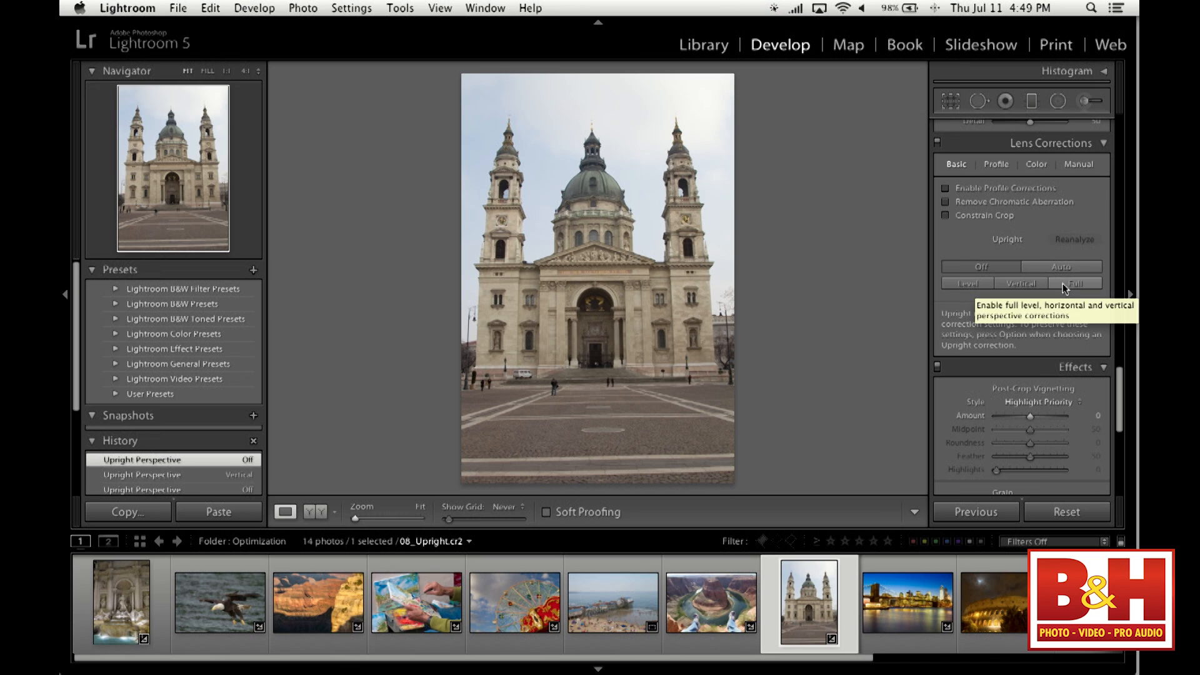
# - Alternate between the Full and Vertical Upright corrections on the church photo, finishing with Upright turned off
pyautogui.click(1063, 283)
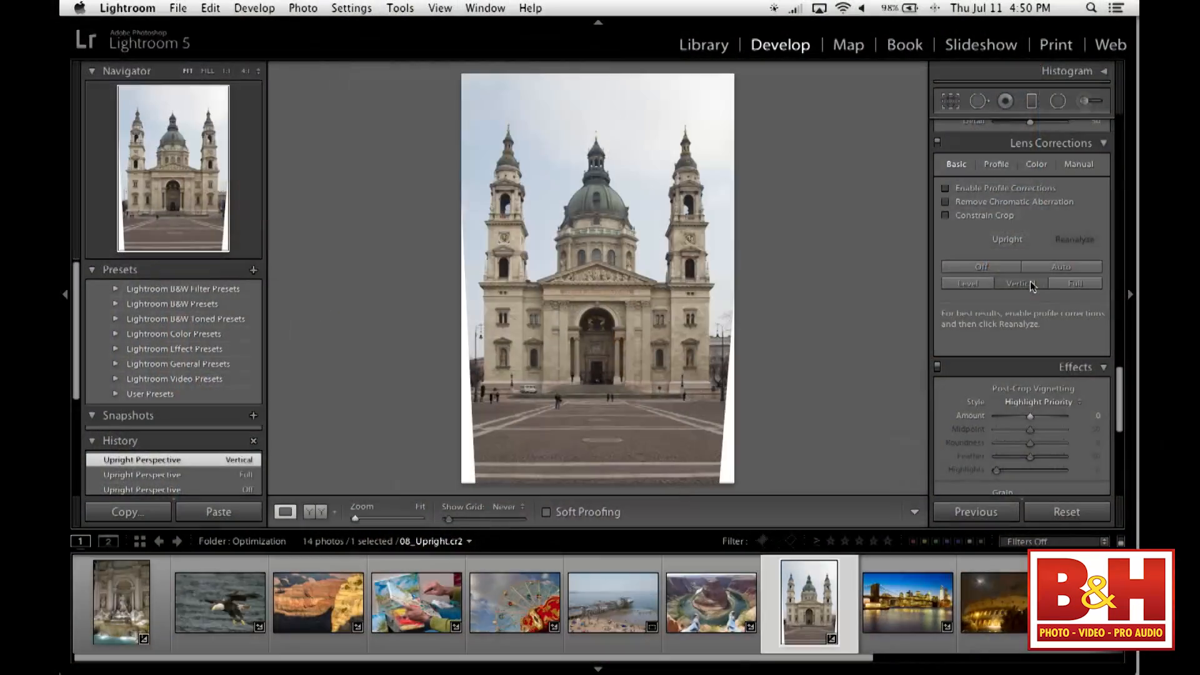
pyautogui.click(1071, 284)
pyautogui.click(1022, 284)
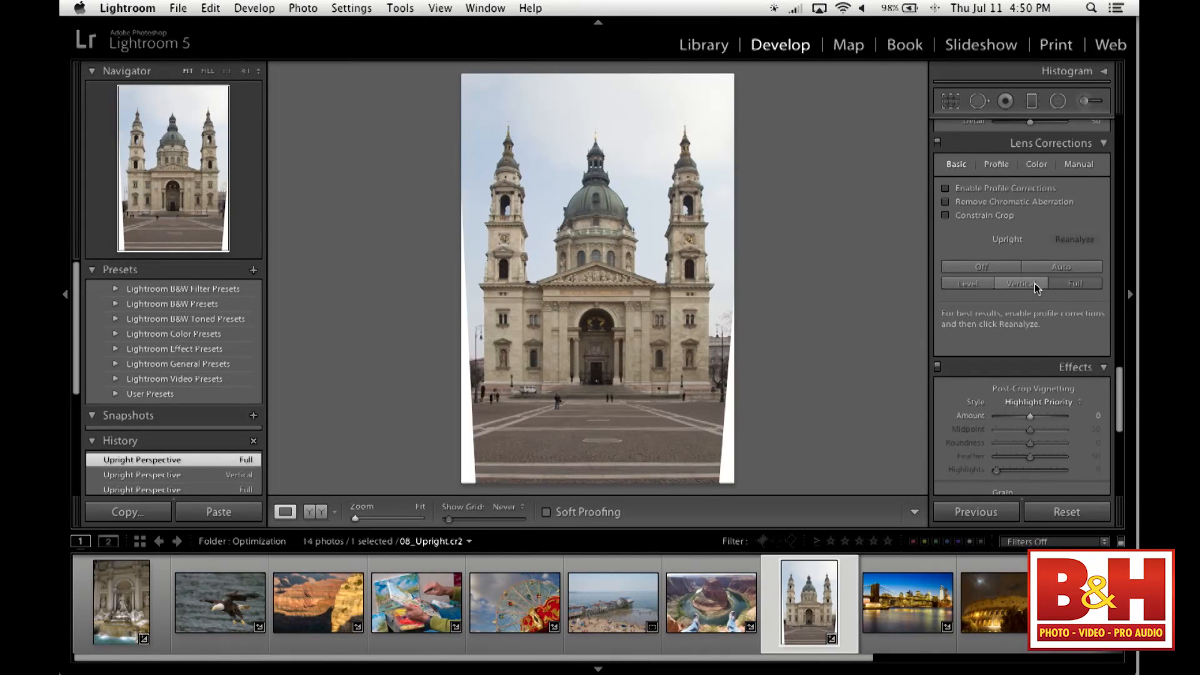
pyautogui.click(1074, 285)
pyautogui.click(1023, 287)
pyautogui.click(1072, 286)
pyautogui.click(1037, 286)
pyautogui.click(1061, 285)
pyautogui.click(1000, 269)
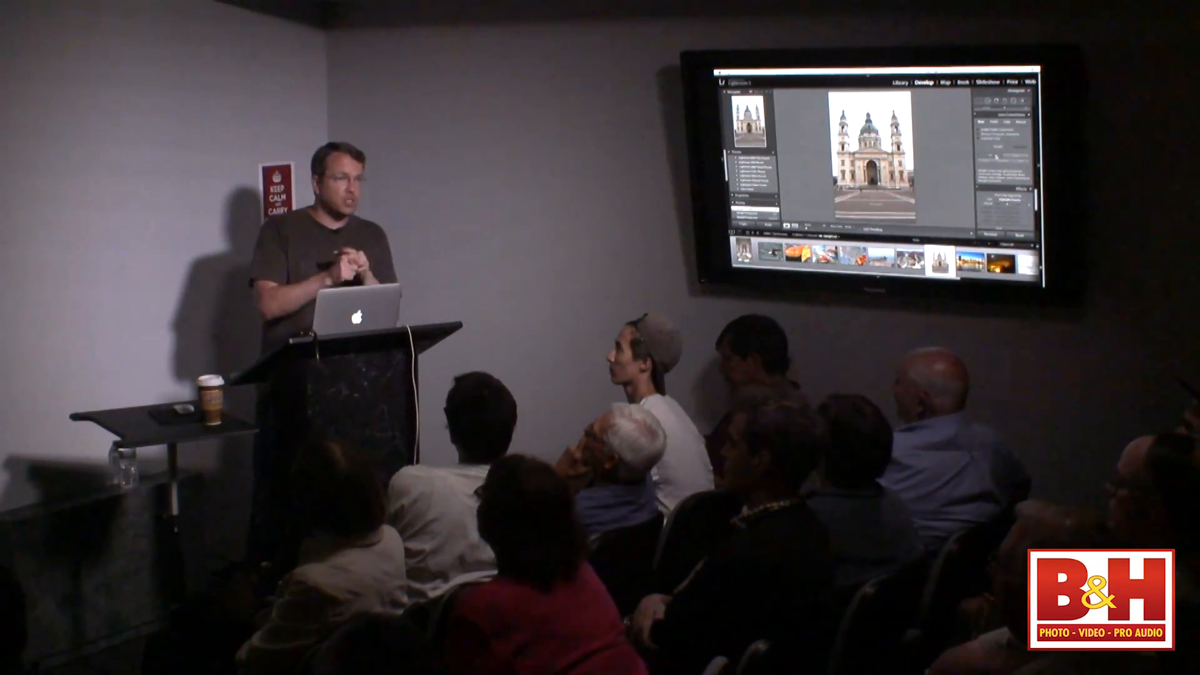
# - Apply the Auto Upright correction to the church photo, with manual transform values of Distortion +29 and Vertical -15
pyautogui.click(1012, 158)
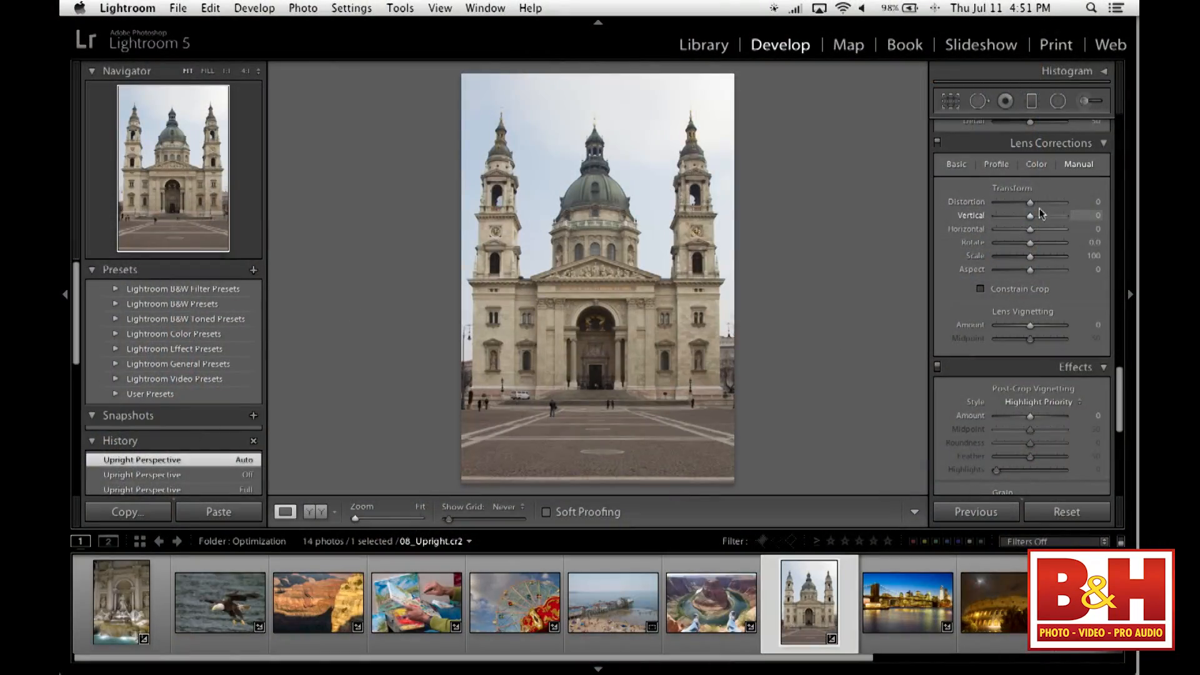
pyautogui.moveTo(1030, 204)
pyautogui.mouseDown()
pyautogui.moveTo(1056, 205)
pyautogui.moveTo(988, 205)
pyautogui.moveTo(1086, 208)
pyautogui.moveTo(989, 208)
pyautogui.moveTo(1048, 215)
pyautogui.moveTo(993, 216)
pyautogui.moveTo(1043, 223)
pyautogui.moveTo(1020, 220)
pyautogui.mouseUp()
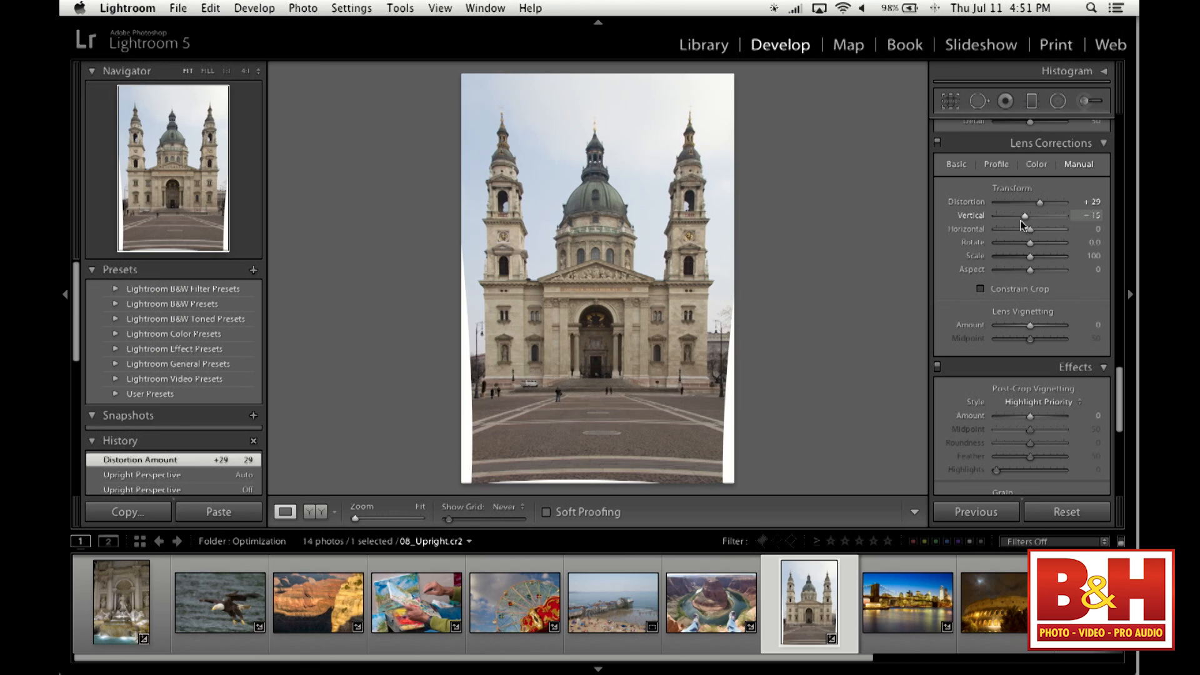
# - Try slight Horizontal and Rotate transforms, reset both to 0, and set the church photo's Scale to 112
pyautogui.moveTo(1031, 233)
pyautogui.mouseDown()
pyautogui.moveTo(1052, 231)
pyautogui.moveTo(1030, 232)
pyautogui.mouseUp()
pyautogui.doubleClick(1031, 232)
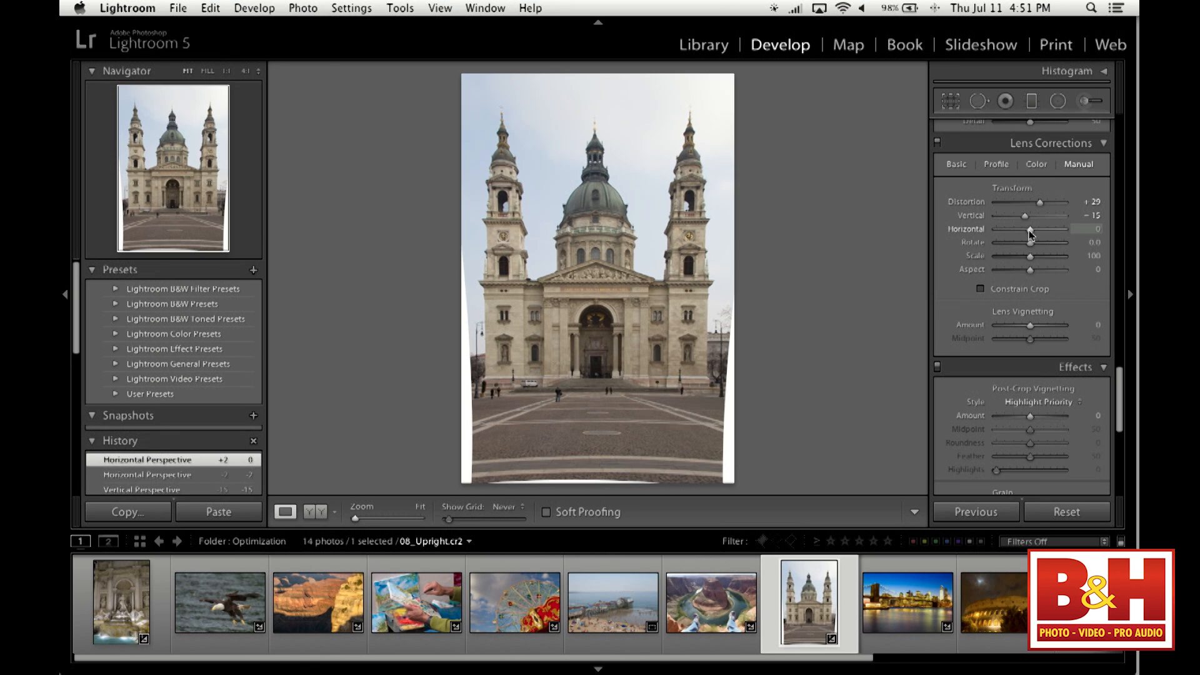
pyautogui.moveTo(1032, 247); pyautogui.dragTo(1031, 245)
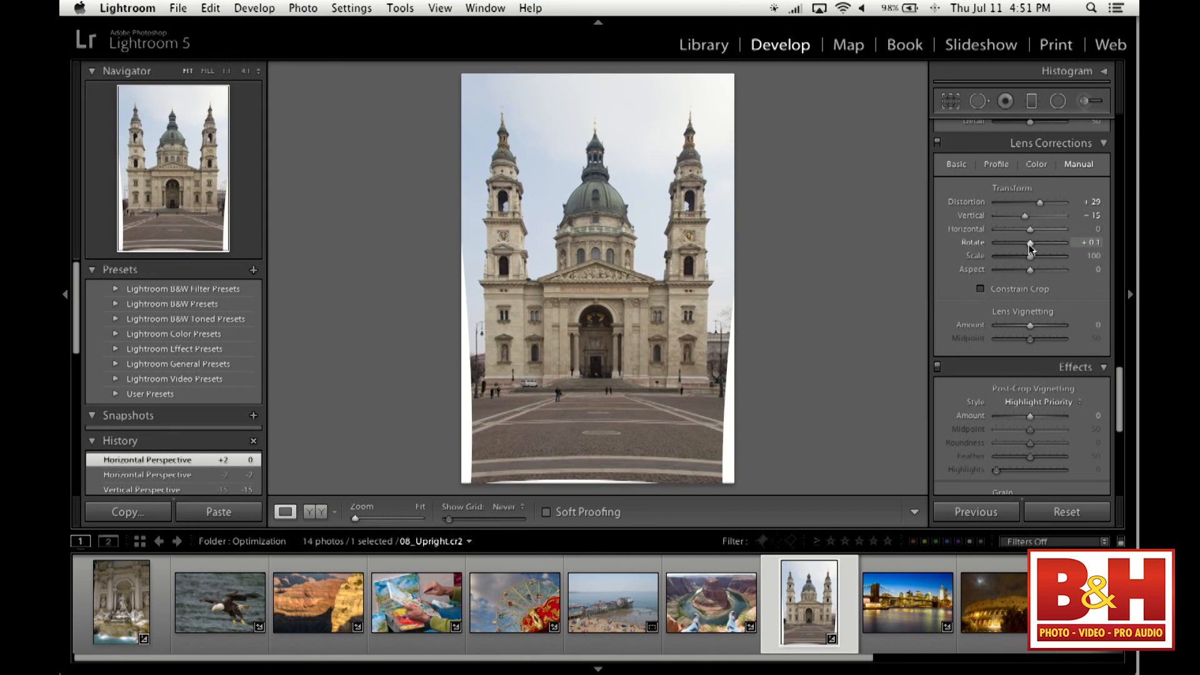
pyautogui.doubleClick(1031, 246)
pyautogui.moveTo(1030, 258); pyautogui.dragTo(1038, 259)
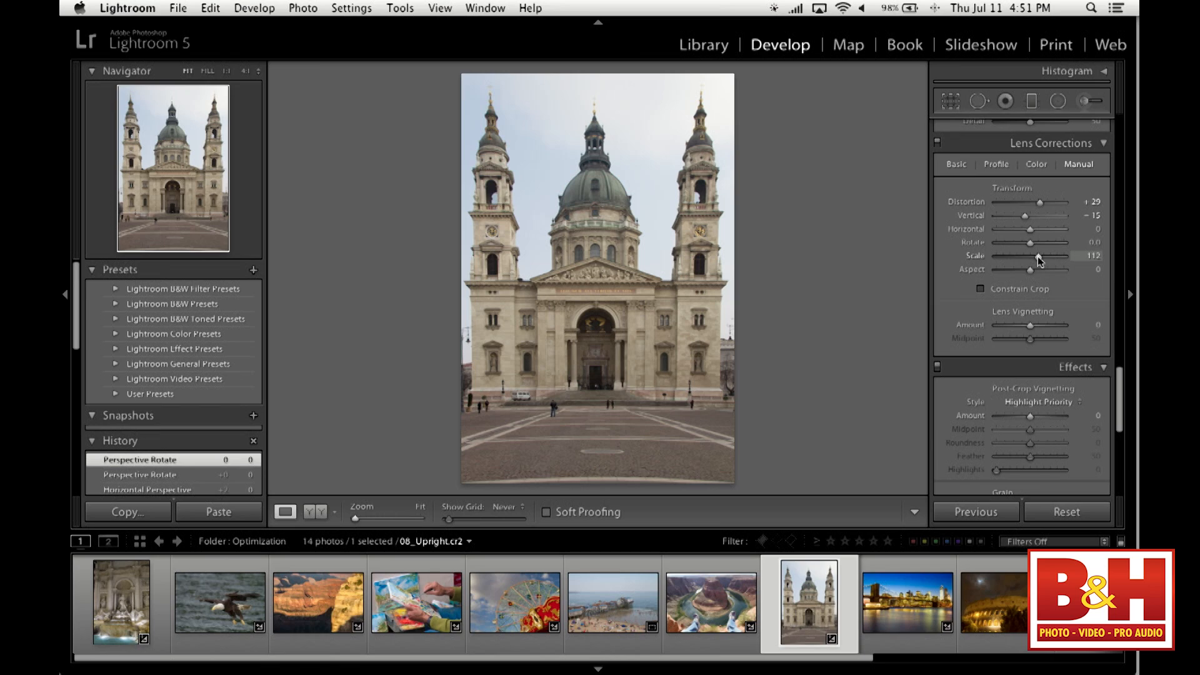
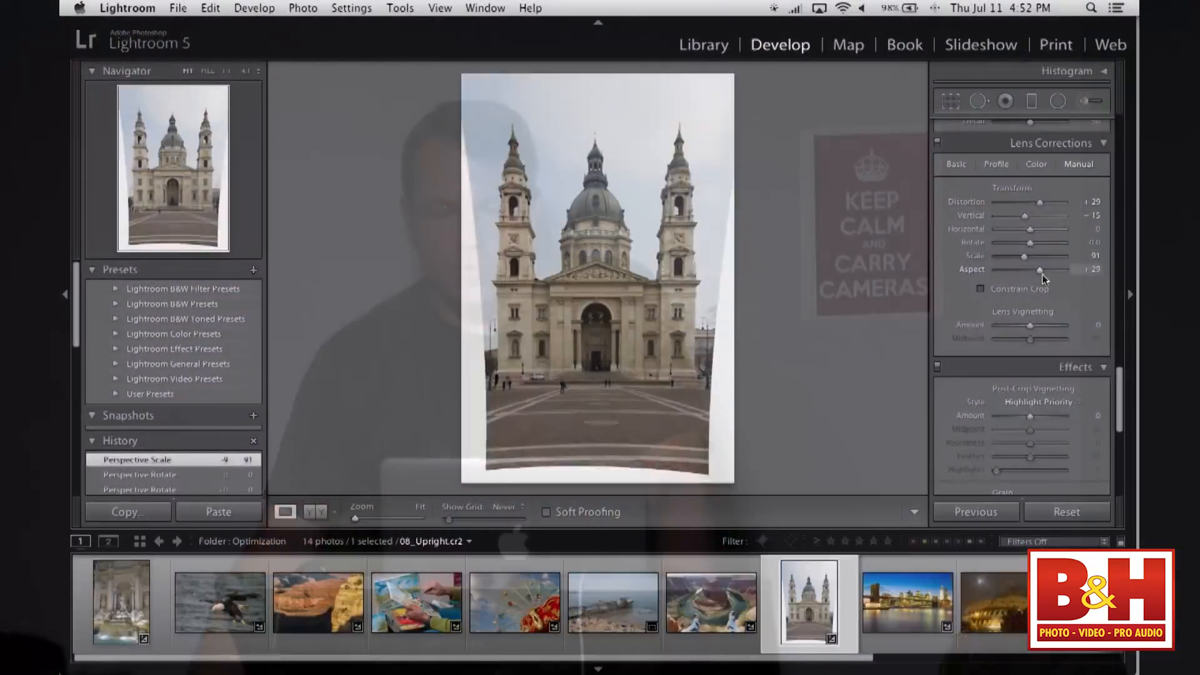
# - Adjust the church photo's Aspect transform, trying a strong vertical stretch before settling on +12
pyautogui.moveTo(1041, 274)
pyautogui.mouseDown()
pyautogui.moveTo(1071, 275)
pyautogui.moveTo(977, 271)
pyautogui.moveTo(1075, 272)
pyautogui.moveTo(1017, 272)
pyautogui.moveTo(1053, 269)
pyautogui.mouseUp()
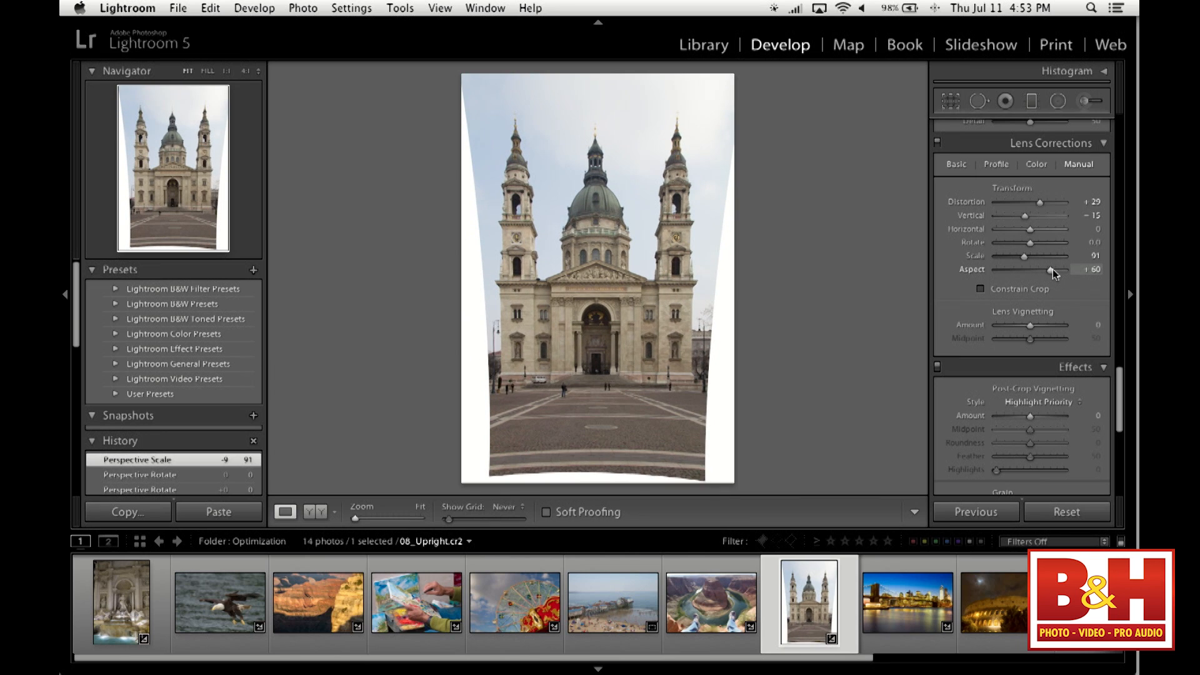
pyautogui.moveTo(1053, 268); pyautogui.dragTo(1042, 271)
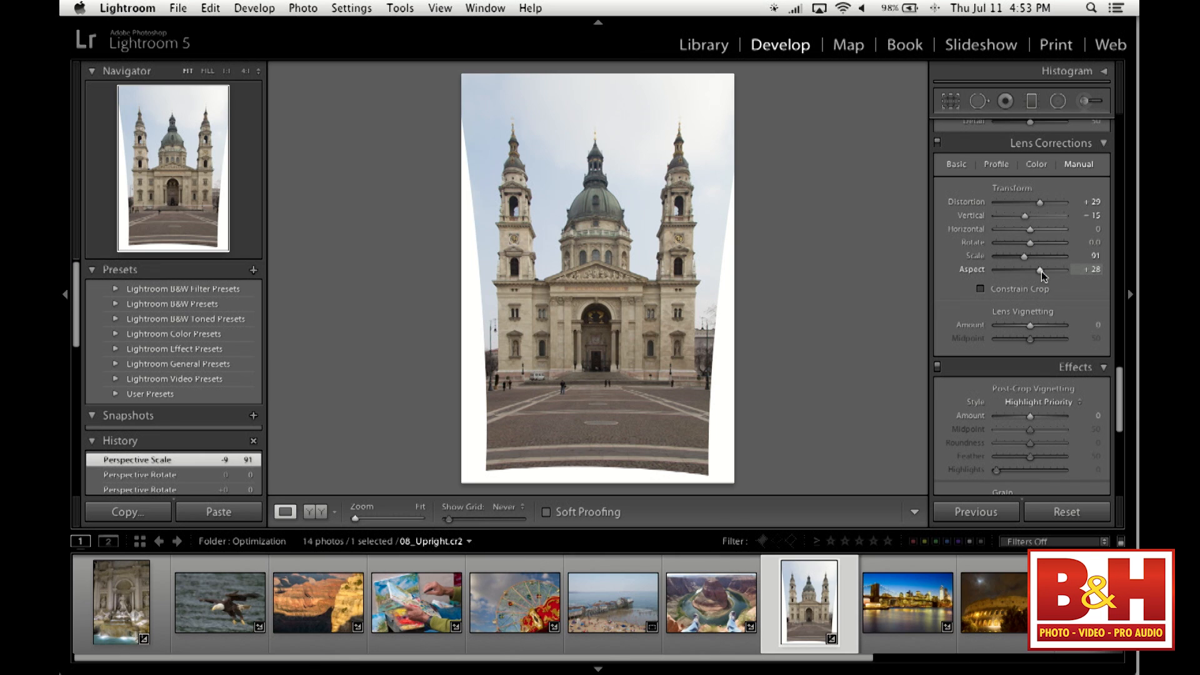
pyautogui.moveTo(1041, 271); pyautogui.dragTo(1037, 270)
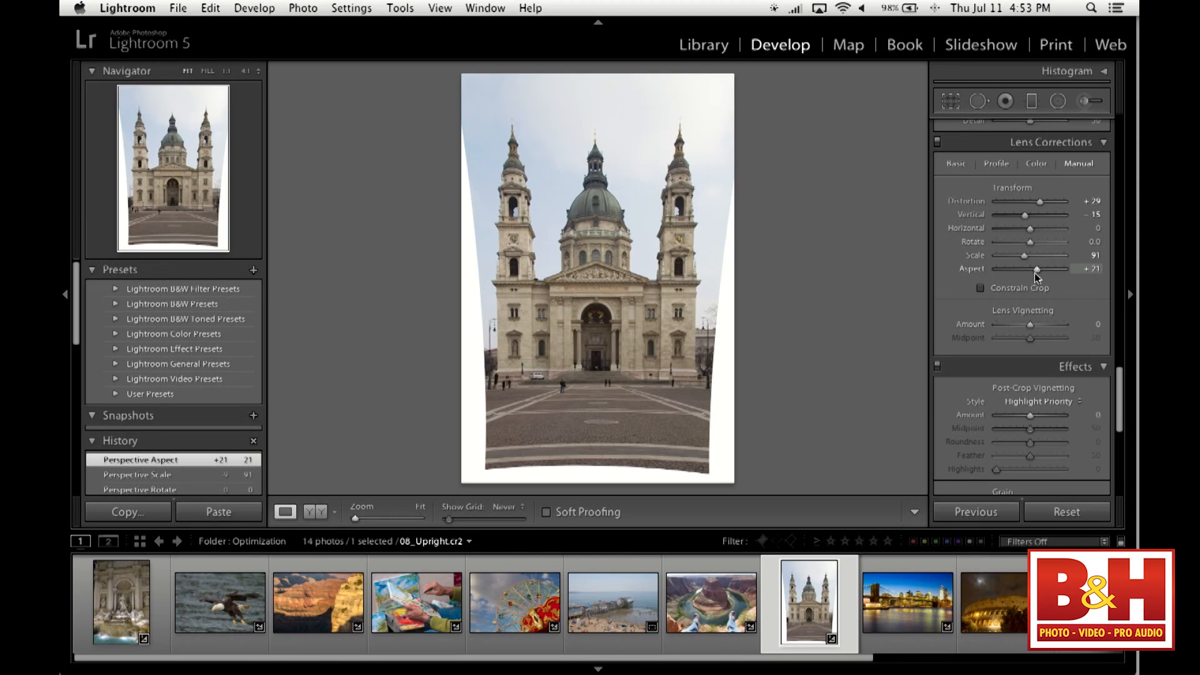
pyautogui.moveTo(1038, 269); pyautogui.dragTo(1033, 272)
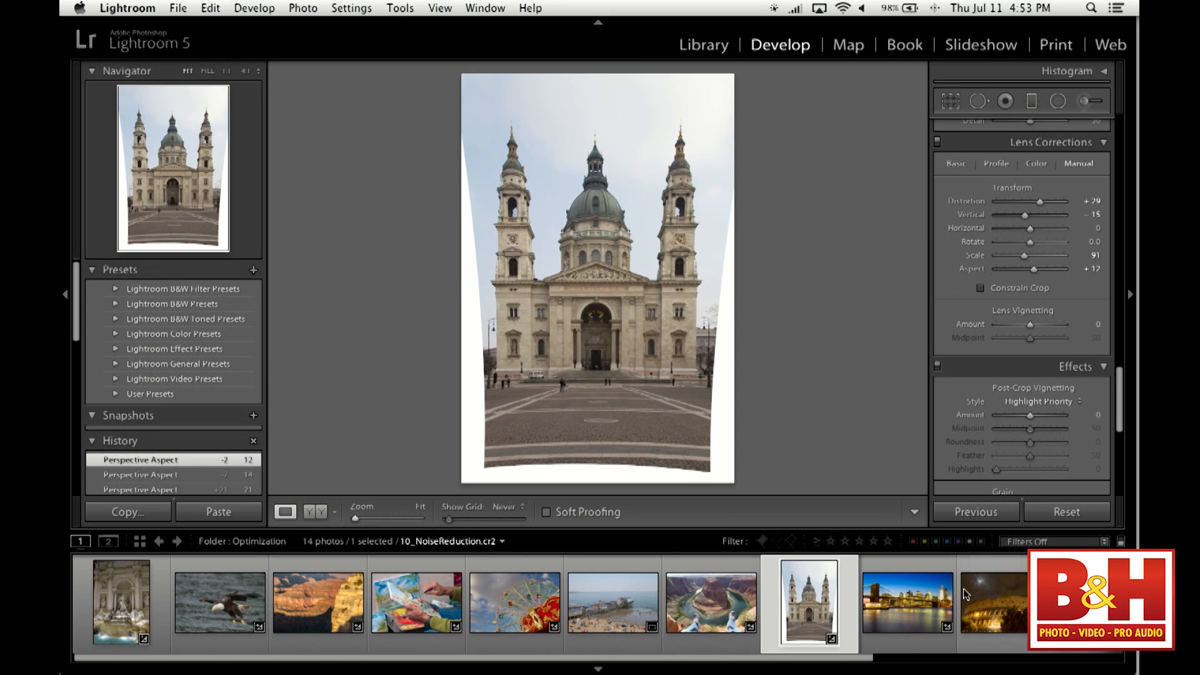
# - Open the night bridge photo 09_ChromaticAberration.cr2 and examine the bridge tower's edges at 1:1 for color fringing
pyautogui.click(906, 602)
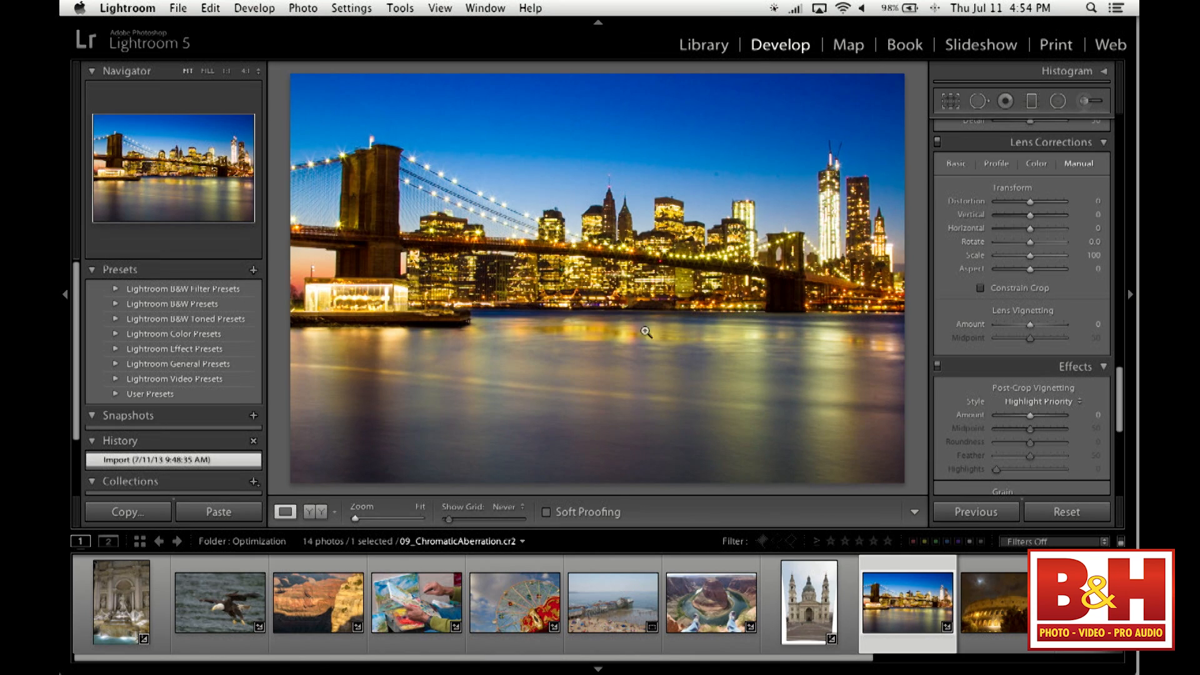
pyautogui.click(400, 148)
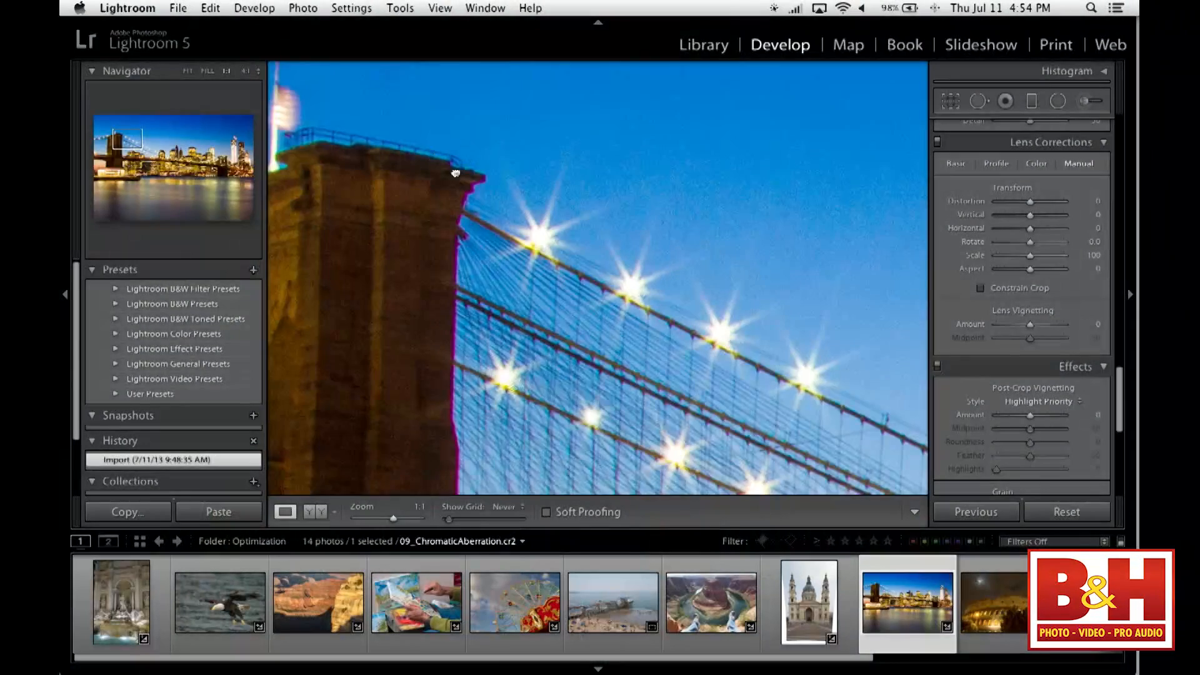
pyautogui.moveTo(455, 173); pyautogui.dragTo(629, 241)
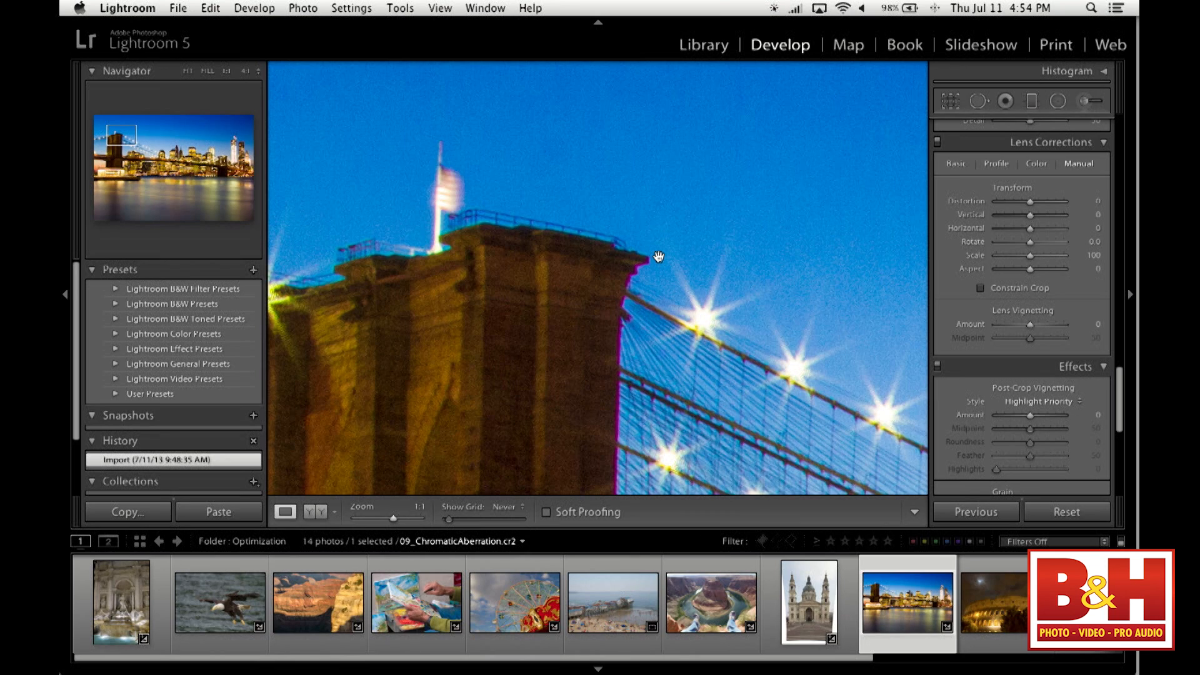
pyautogui.moveTo(659, 257); pyautogui.dragTo(692, 241)
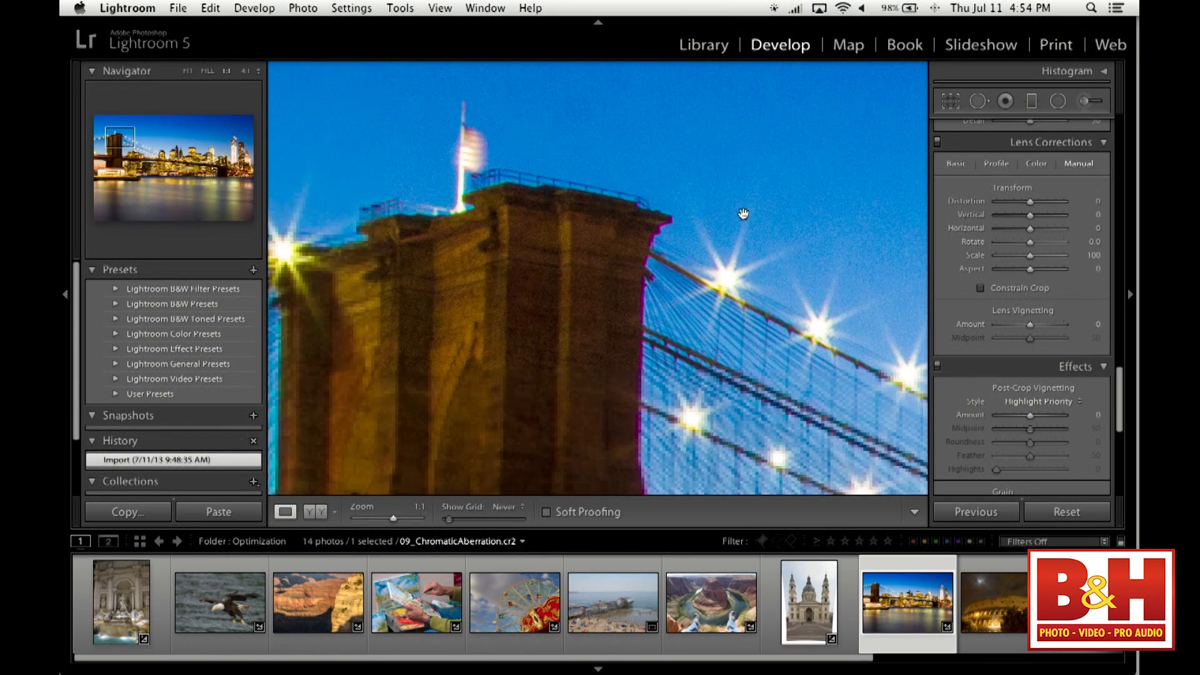
# - Enable Remove Chromatic Aberration on the bridge photo, comparing it off and on at 4:1 along the tower's edge
pyautogui.click(955, 163)
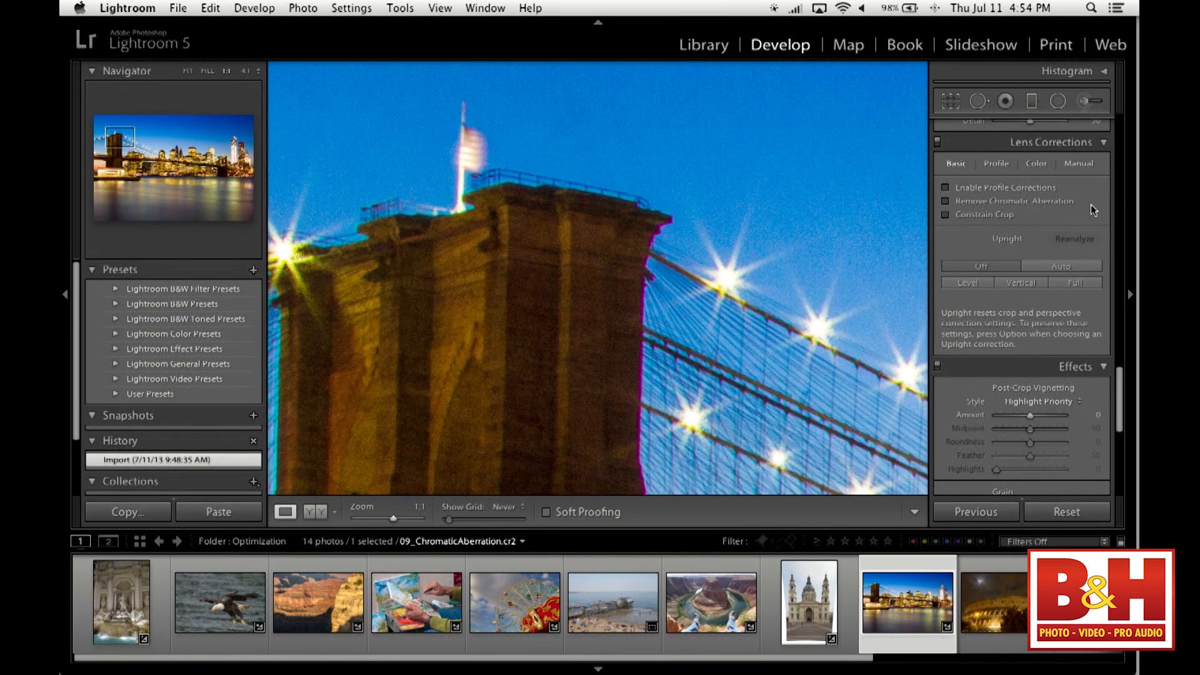
pyautogui.click(1057, 204)
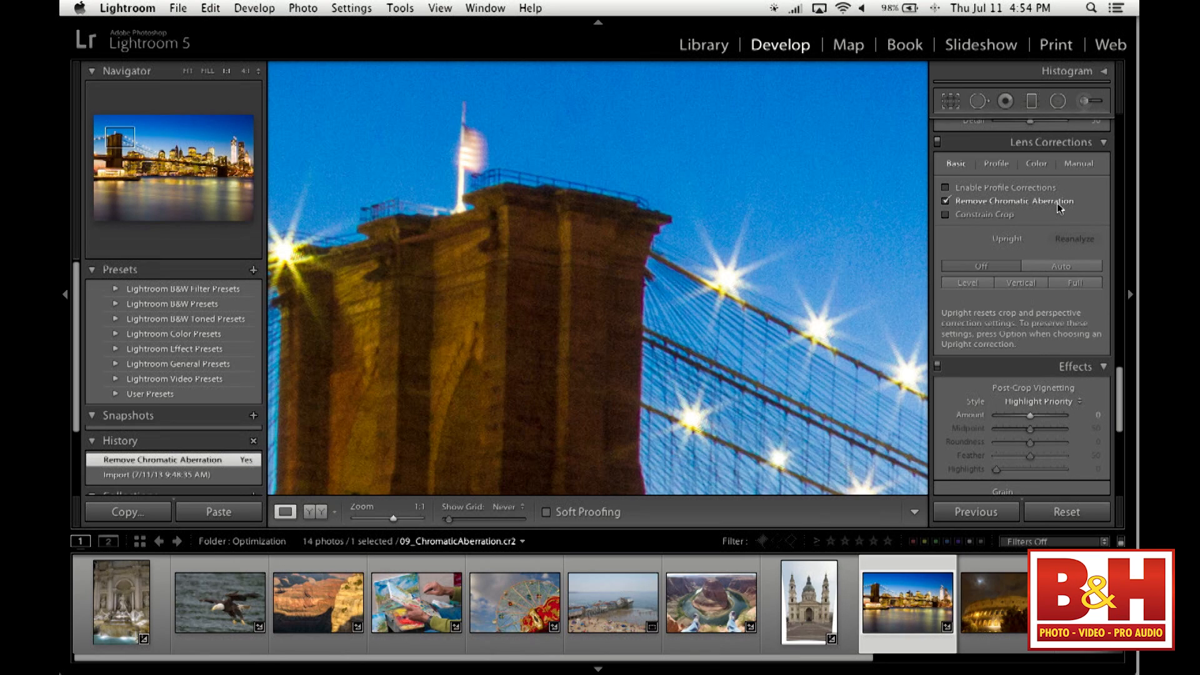
pyautogui.click(247, 72)
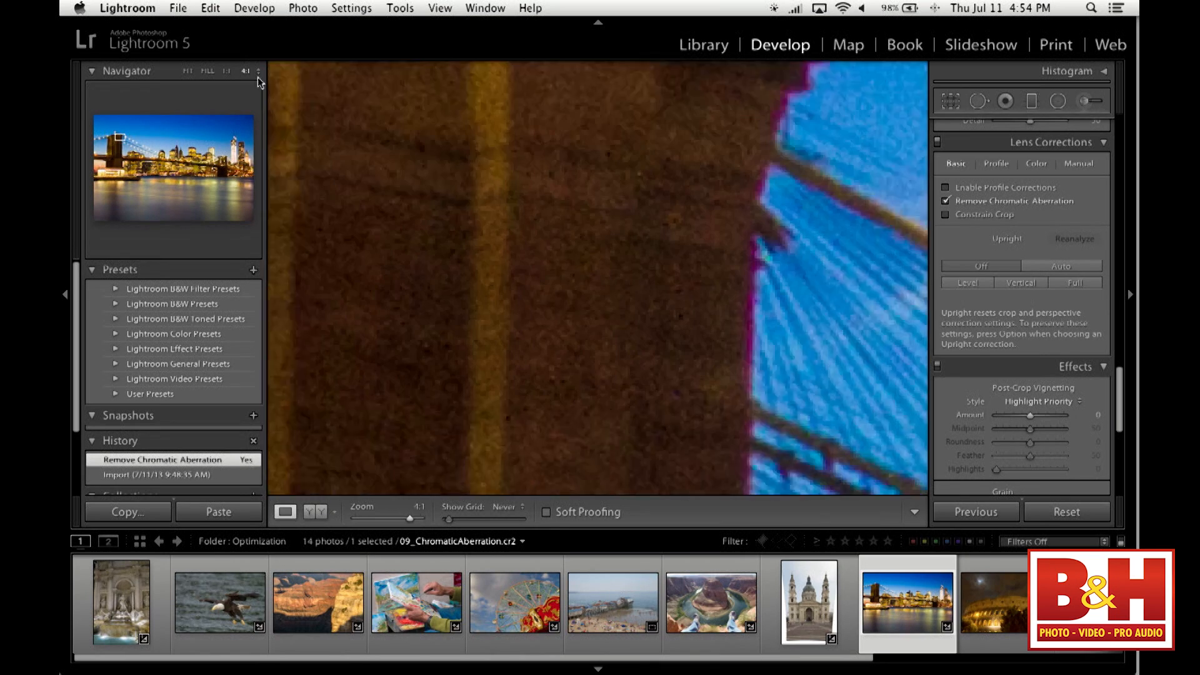
pyautogui.moveTo(611, 166); pyautogui.dragTo(509, 327)
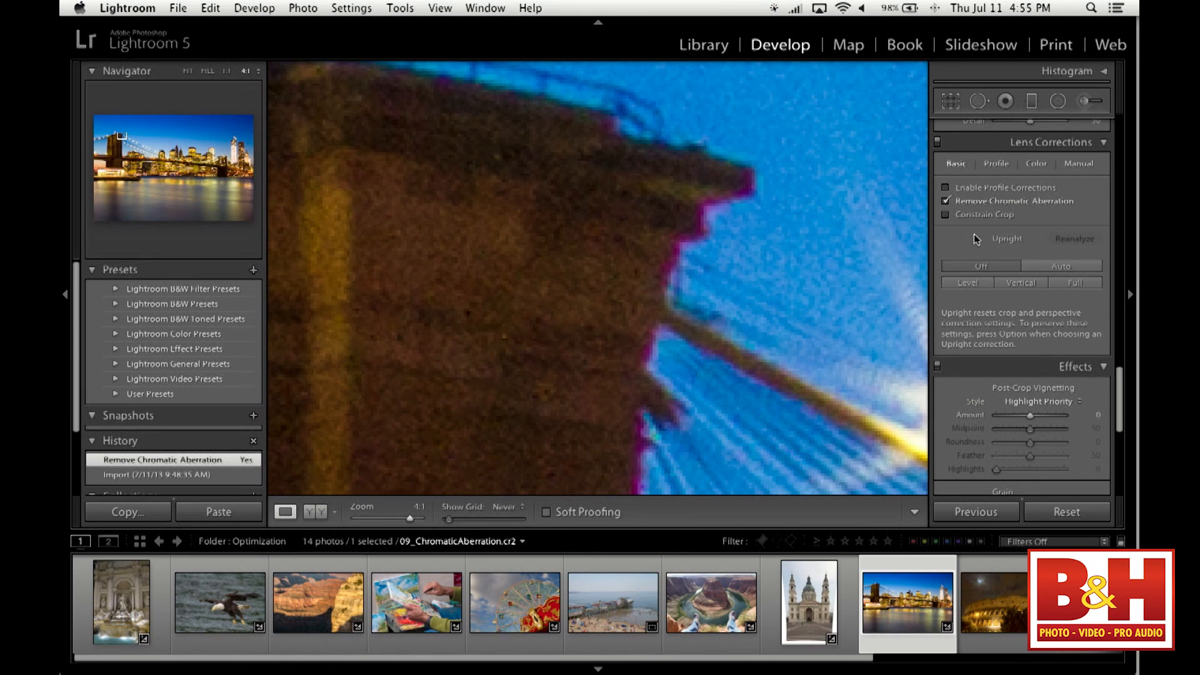
pyautogui.click(945, 201)
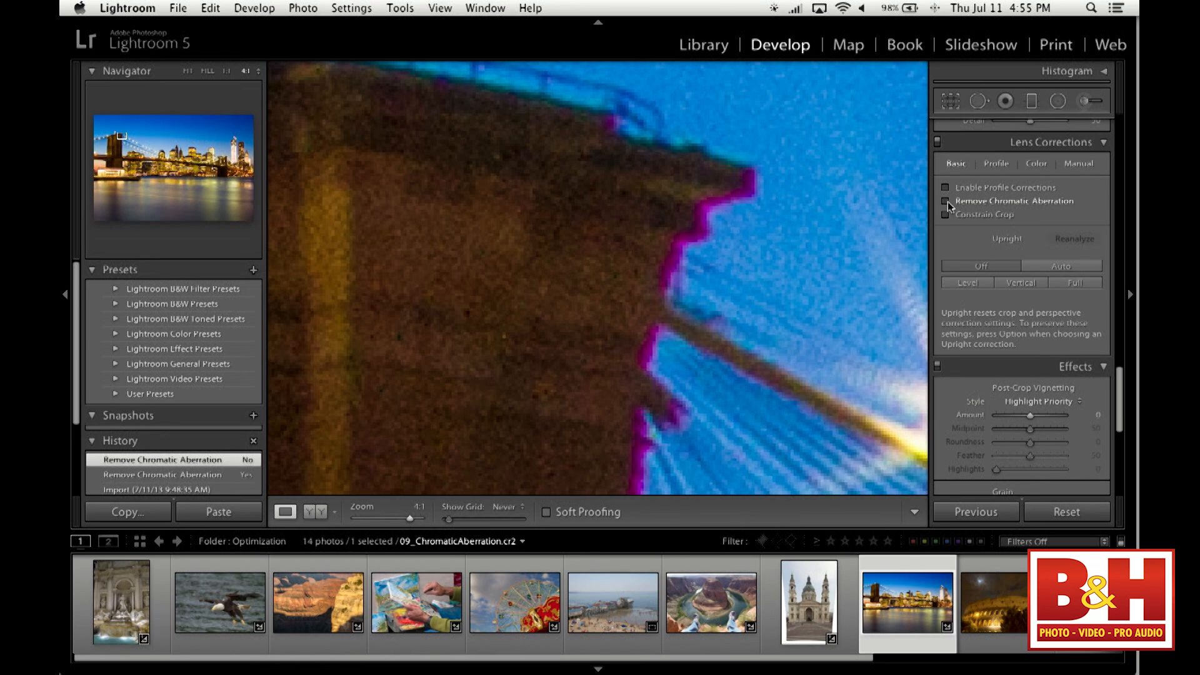
pyautogui.click(945, 201)
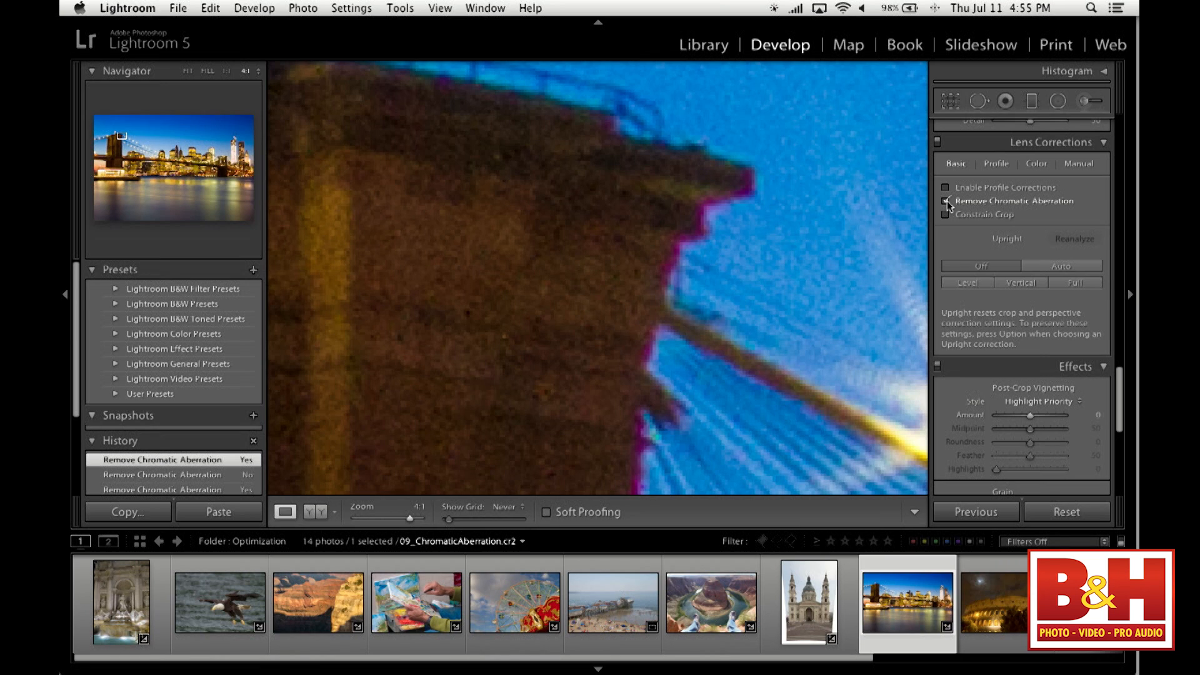
# - Defringe the bridge photo with a purple Amount of 8, a green Amount of 13 and a Green Hue range of 40/100
pyautogui.click(1035, 164)
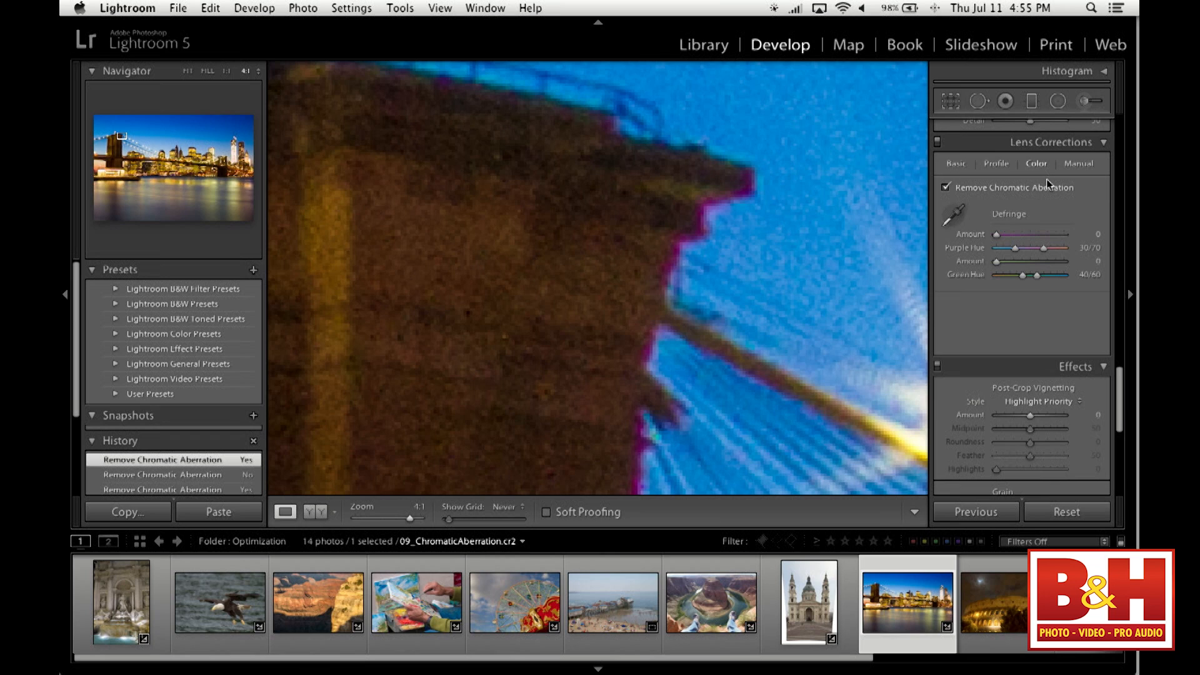
pyautogui.scroll(3, 1046, 178)
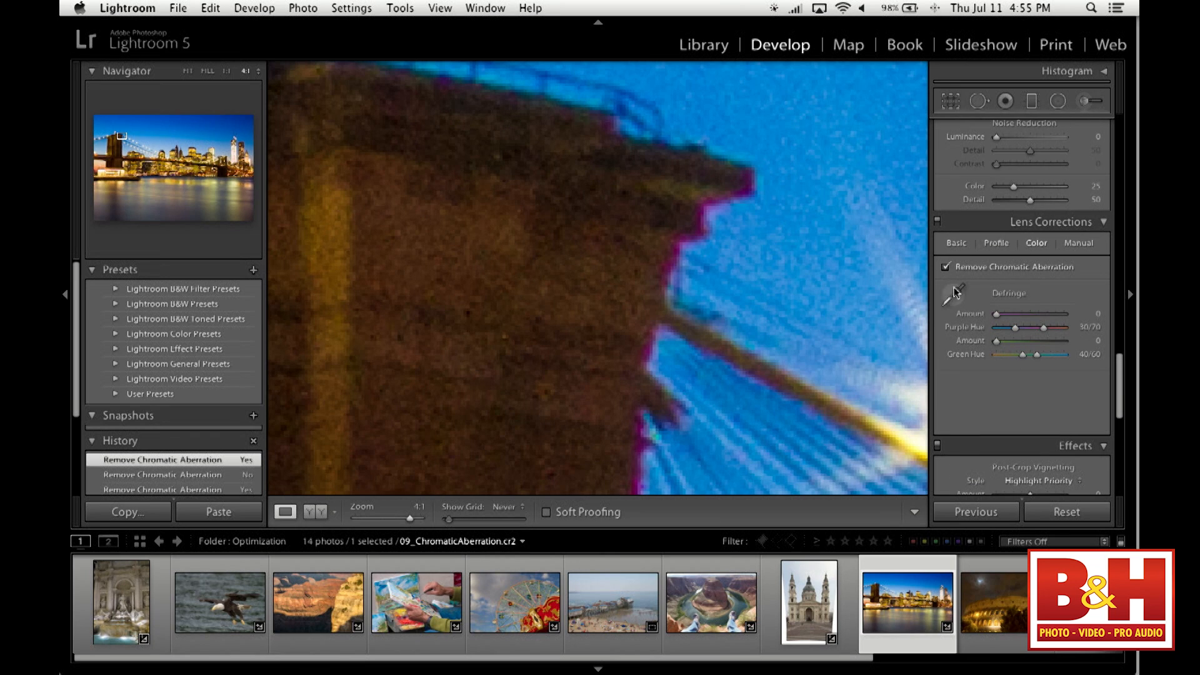
pyautogui.click(957, 245)
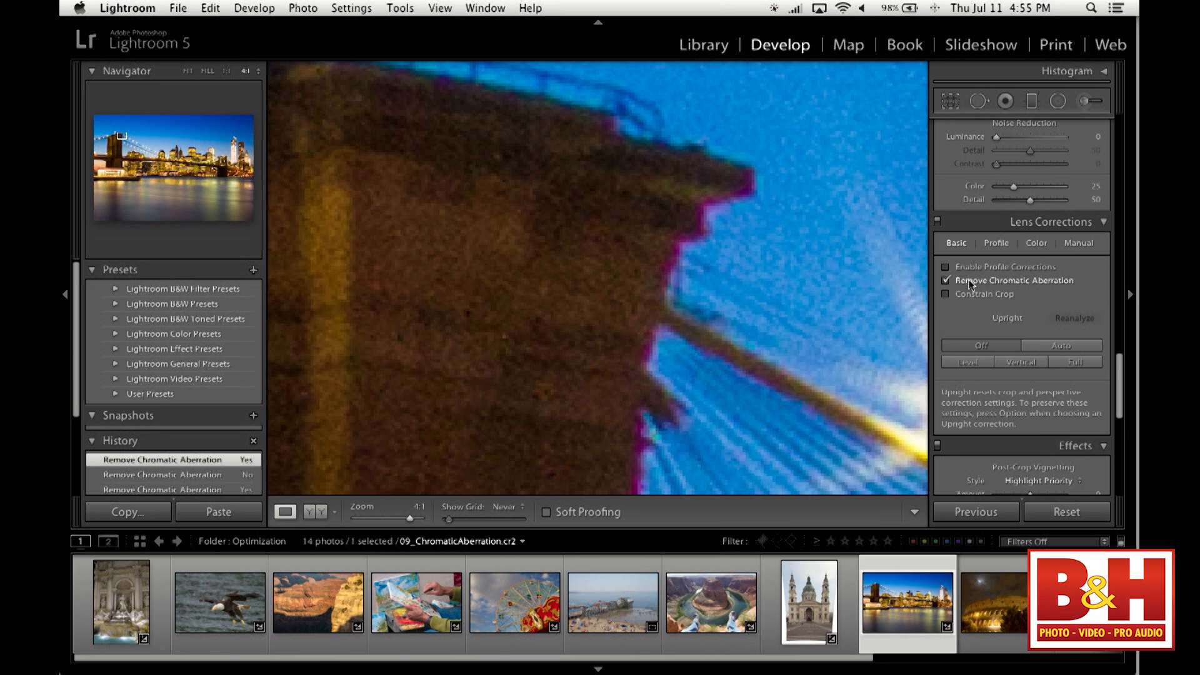
pyautogui.click(1033, 243)
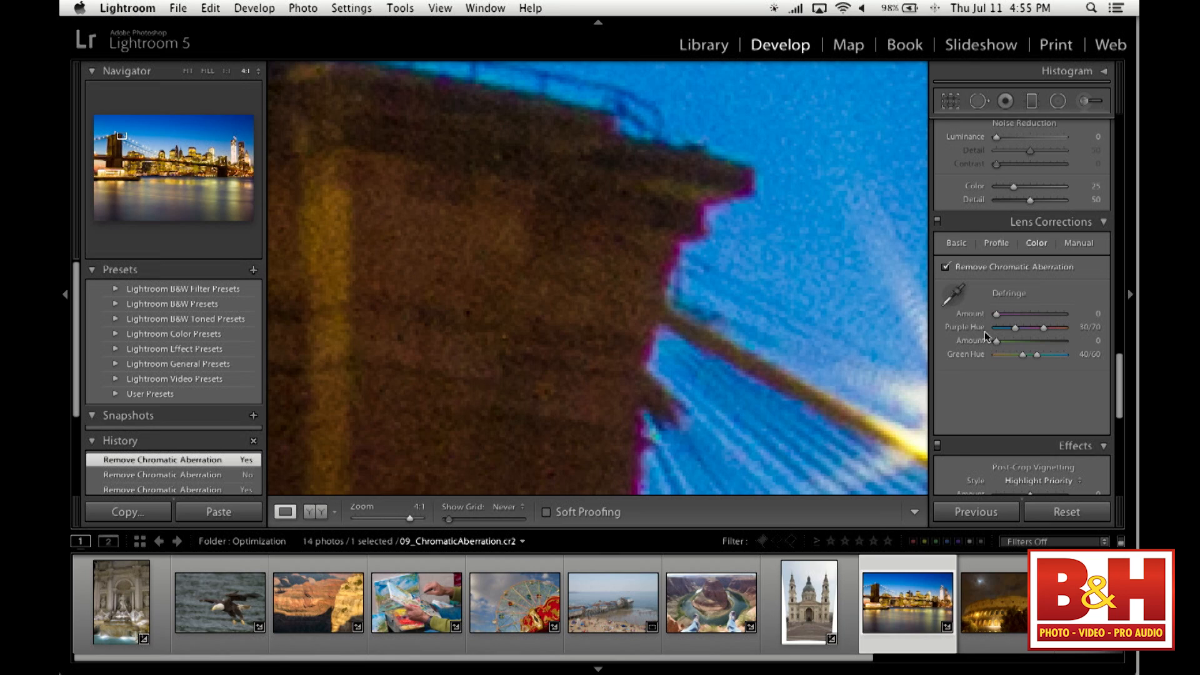
pyautogui.moveTo(996, 319)
pyautogui.mouseDown()
pyautogui.moveTo(1034, 319)
pyautogui.moveTo(998, 320)
pyautogui.mouseUp()
pyautogui.moveTo(997, 314); pyautogui.dragTo(1024, 315)
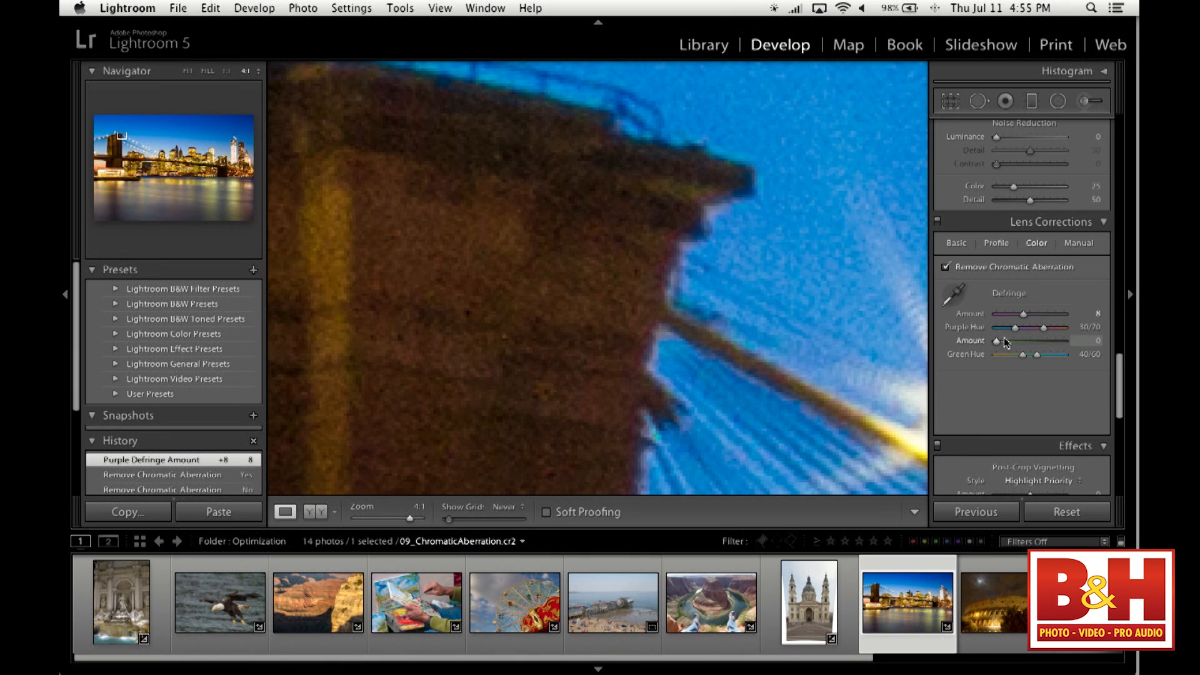
pyautogui.moveTo(996, 341); pyautogui.dragTo(1039, 347)
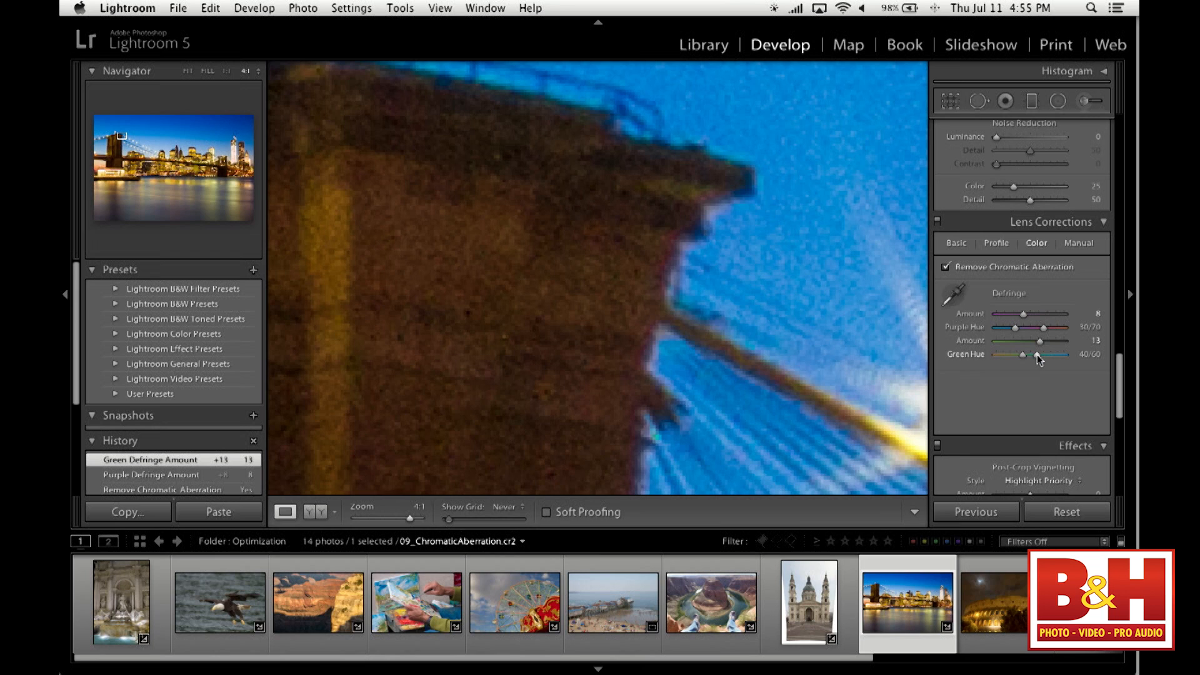
pyautogui.moveTo(1037, 355); pyautogui.dragTo(1076, 357)
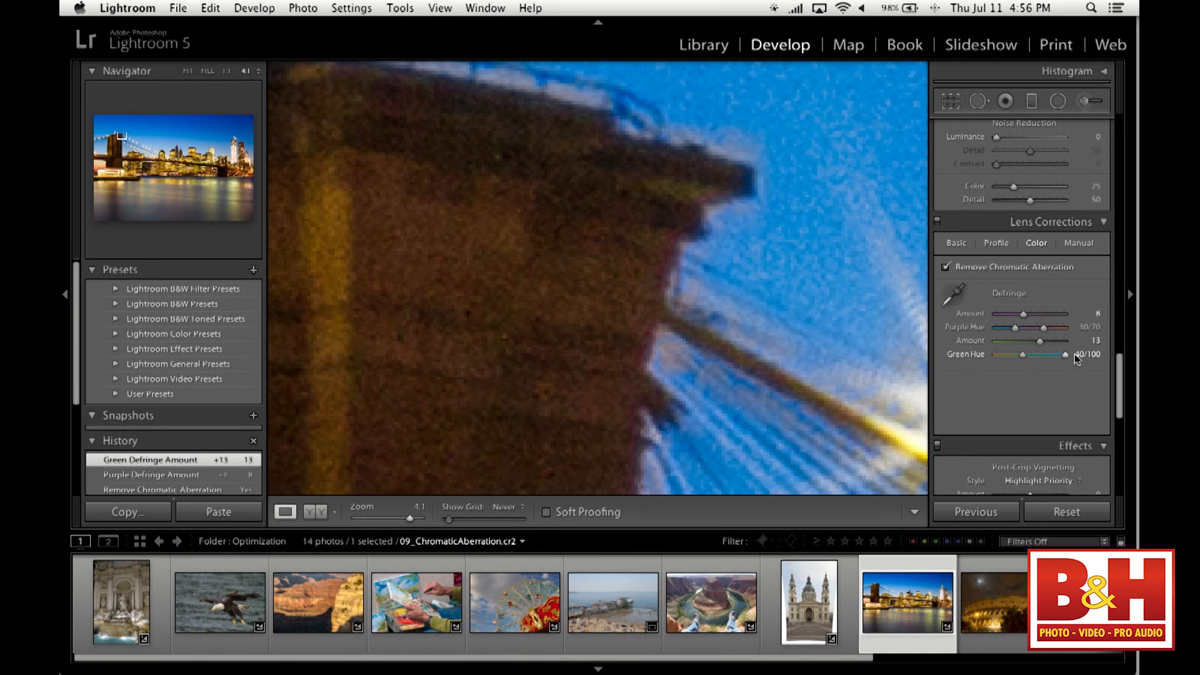
# - Refine the tower's defringing with green Amount 13, Green Hue 36/79 and Purple Hue 31/88
pyautogui.moveTo(600, 167); pyautogui.dragTo(680, 275)
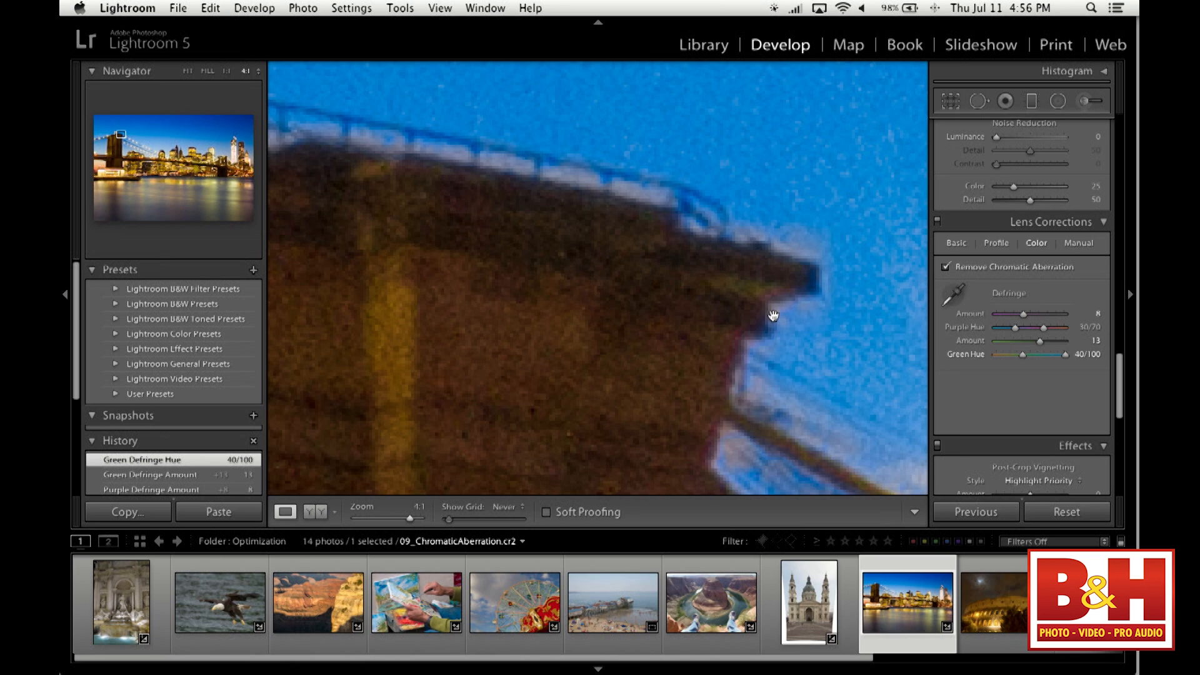
pyautogui.moveTo(1040, 340); pyautogui.dragTo(1086, 343)
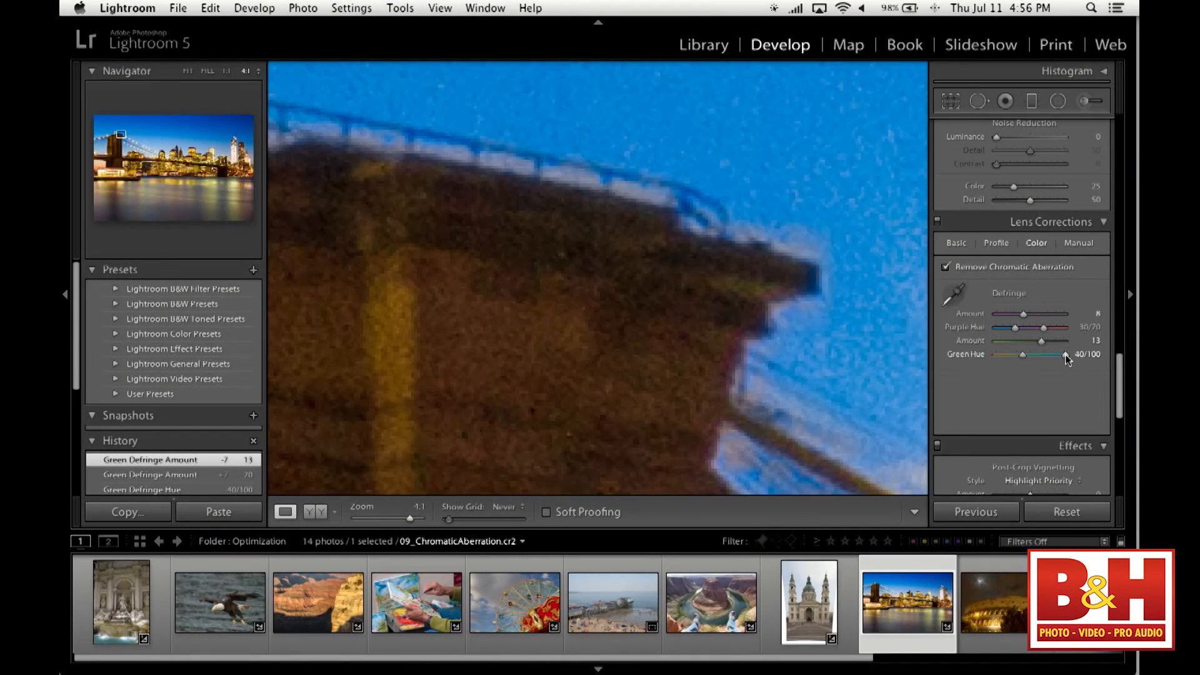
pyautogui.moveTo(1065, 355); pyautogui.dragTo(1054, 356)
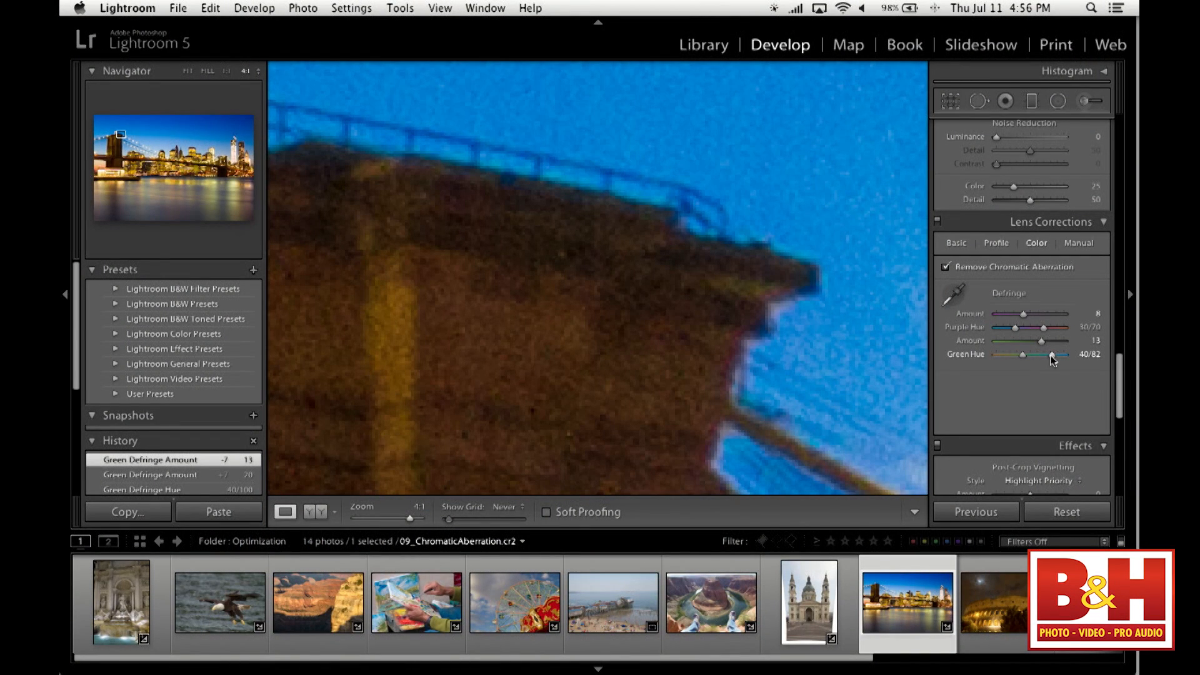
pyautogui.moveTo(1050, 359); pyautogui.dragTo(1055, 331)
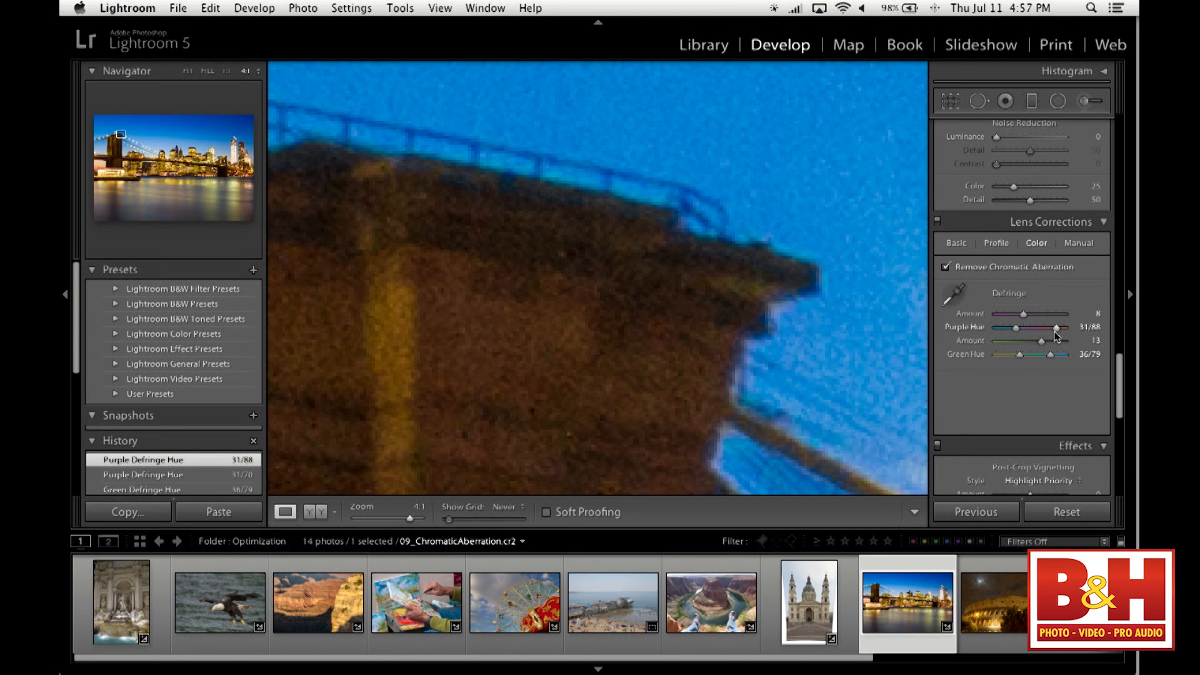
# - Check the skyscraper edges at 4:1 and set the green defringe Amount to 12 and Purple Hue to 26/88
pyautogui.click(750, 268)
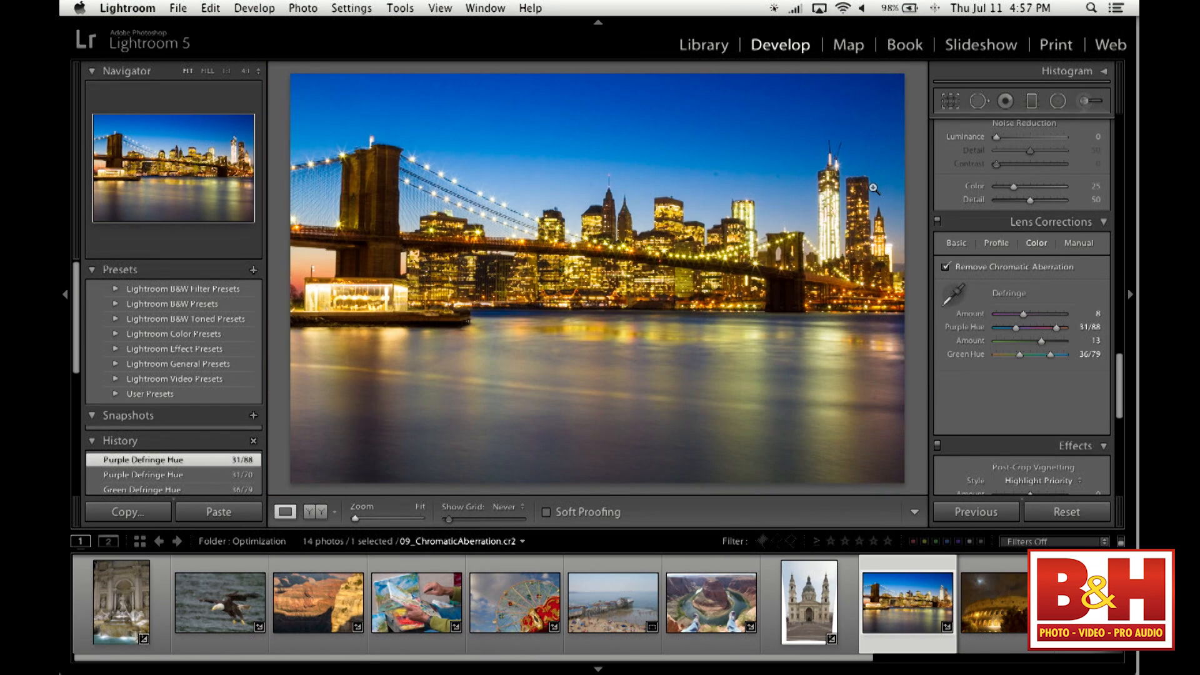
pyautogui.click(873, 188)
pyautogui.moveTo(862, 228); pyautogui.dragTo(836, 334)
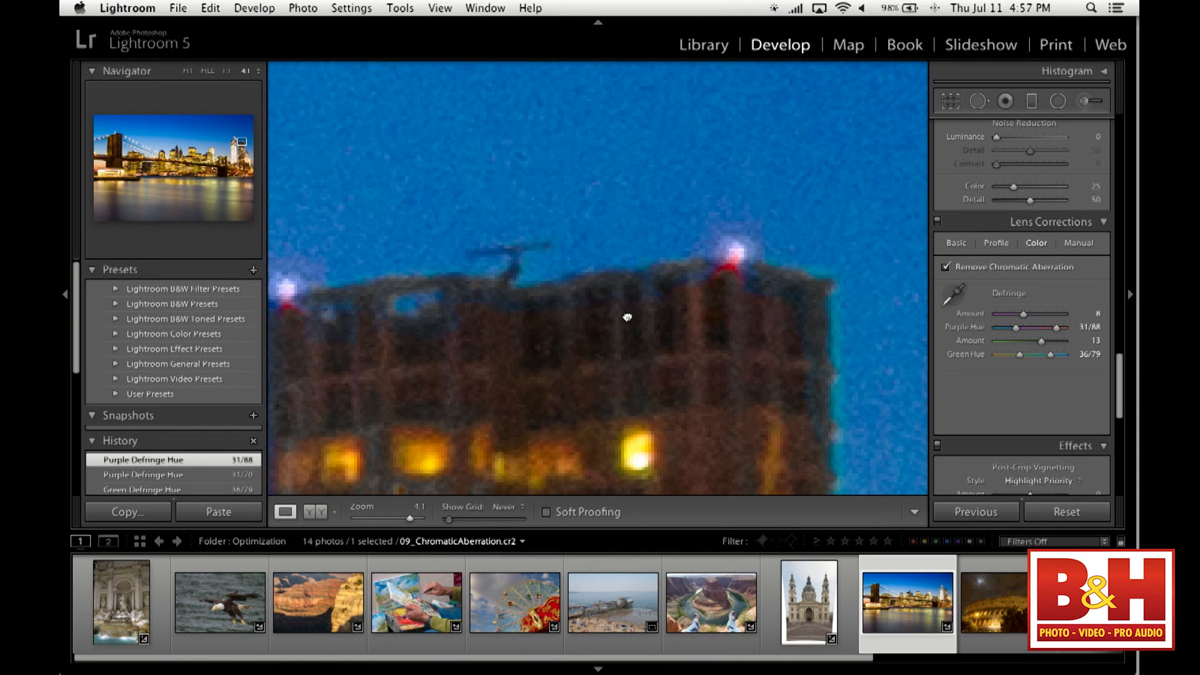
pyautogui.moveTo(627, 317); pyautogui.dragTo(722, 336)
pyautogui.moveTo(578, 403); pyautogui.dragTo(727, 247)
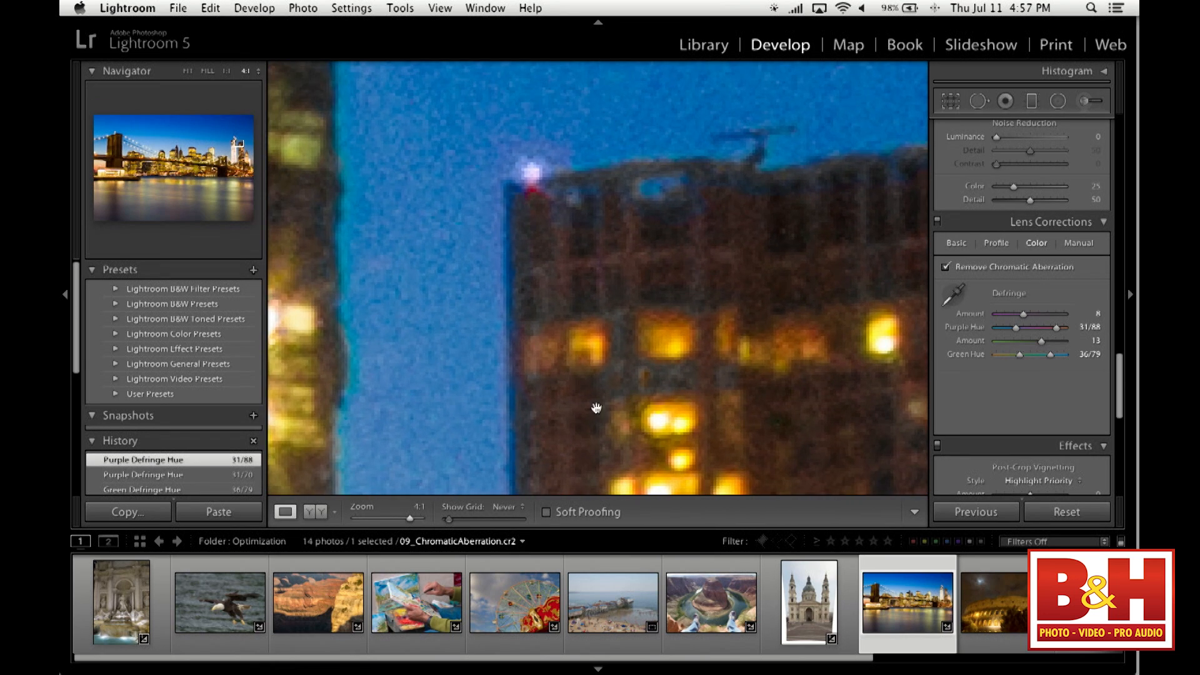
pyautogui.moveTo(557, 406); pyautogui.dragTo(681, 302)
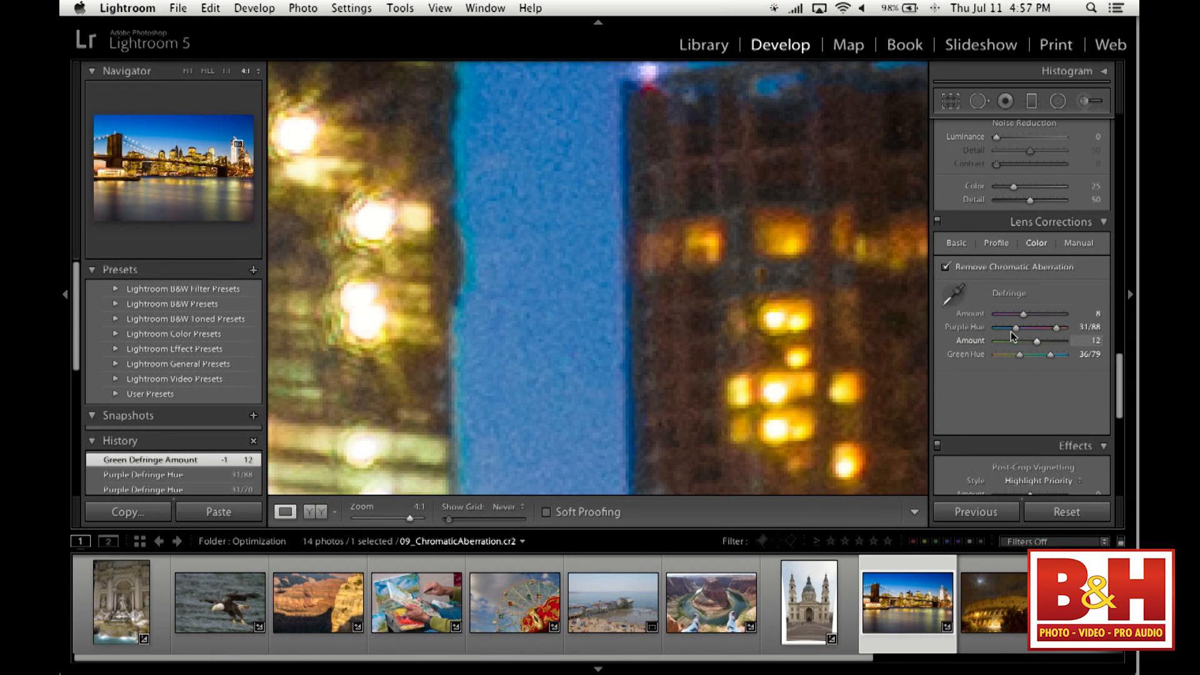
pyautogui.moveTo(1017, 331); pyautogui.dragTo(1014, 332)
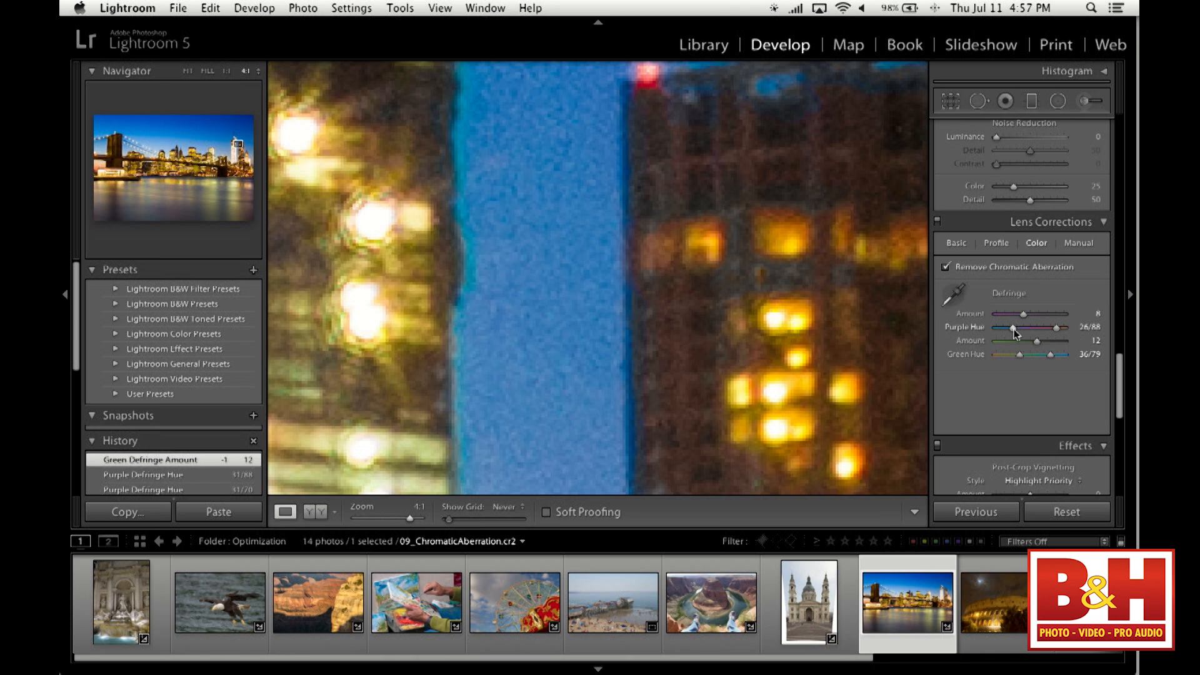
# - Recheck the bridge tower's edge at 4:1, set Purple Hue to 31/88 and return to the full photo
pyautogui.click(625, 378)
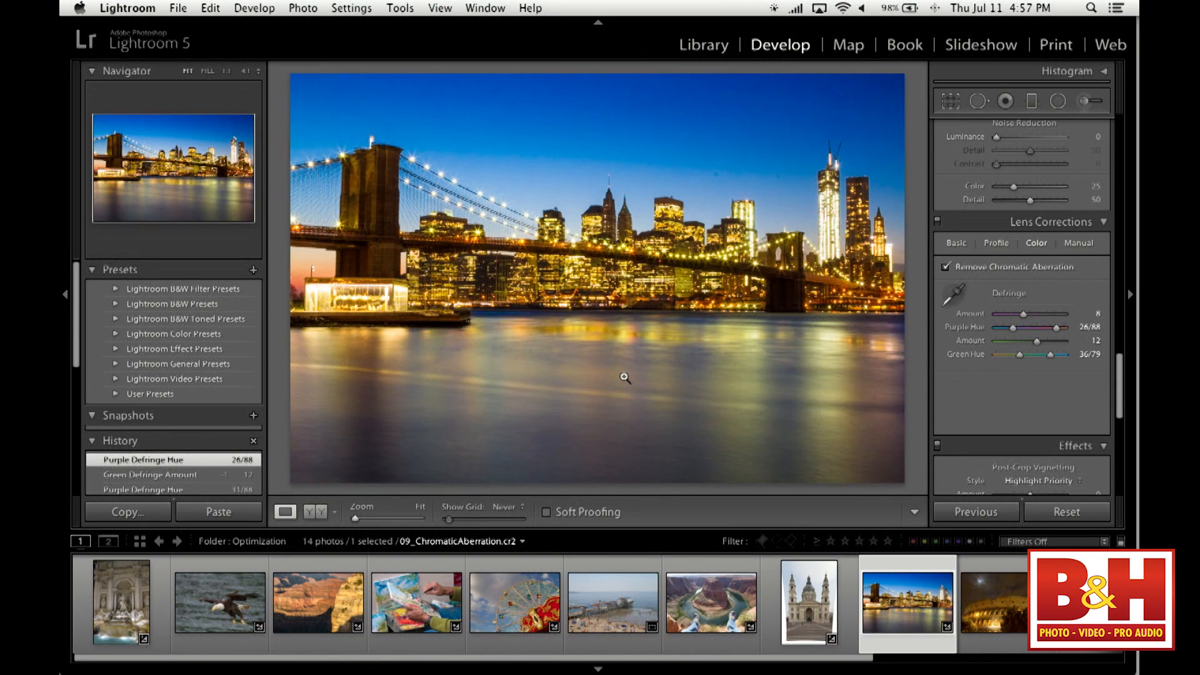
pyautogui.click(399, 152)
pyautogui.moveTo(396, 148); pyautogui.dragTo(574, 238)
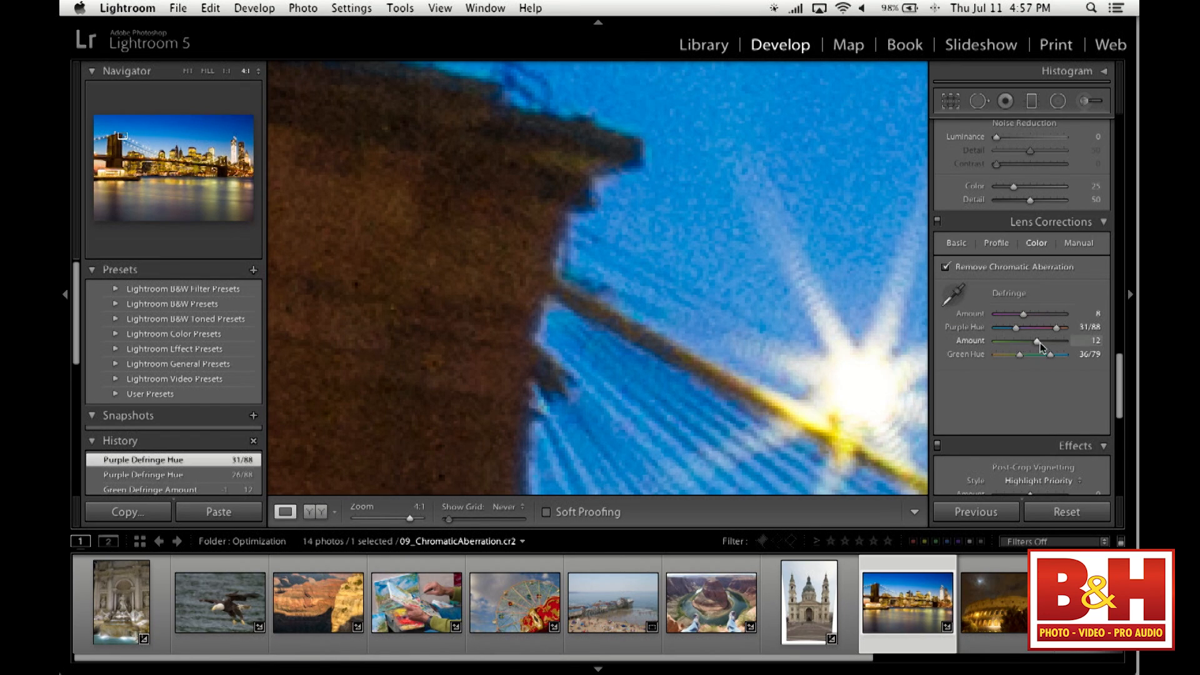
pyautogui.click(388, 291)
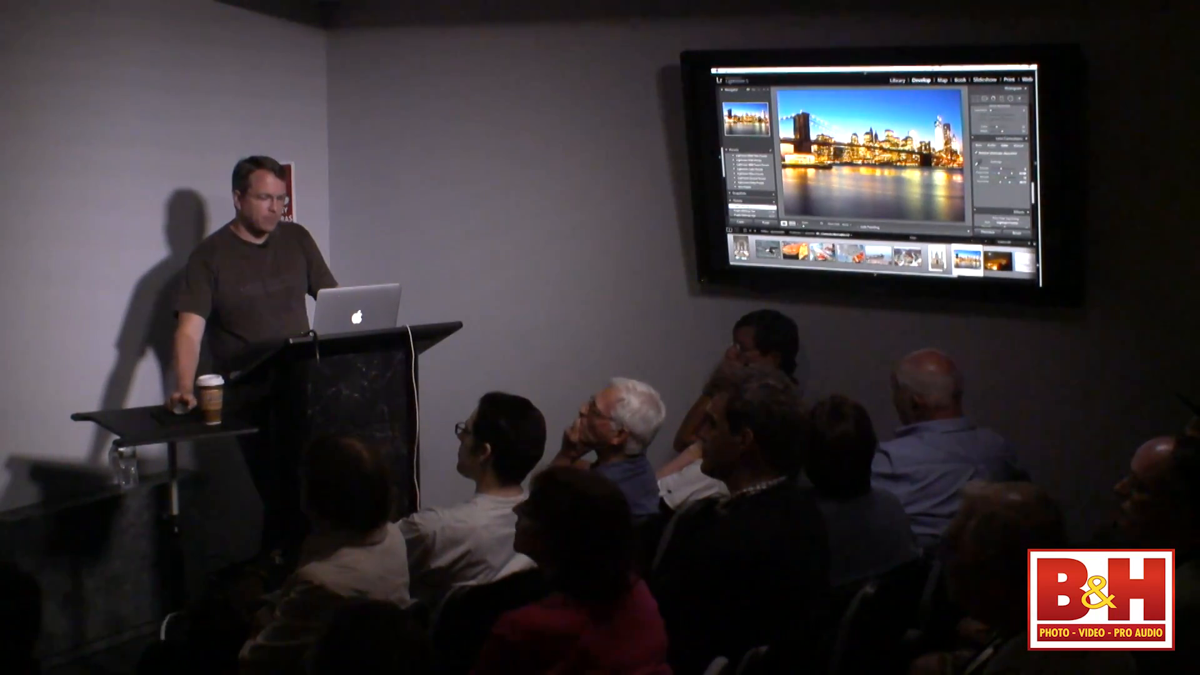
# - Open the night photo 10_NoiseReduction.cr2 of the Colosseum and view the noise along the upper wall at 1:1
pyautogui.press('Right')
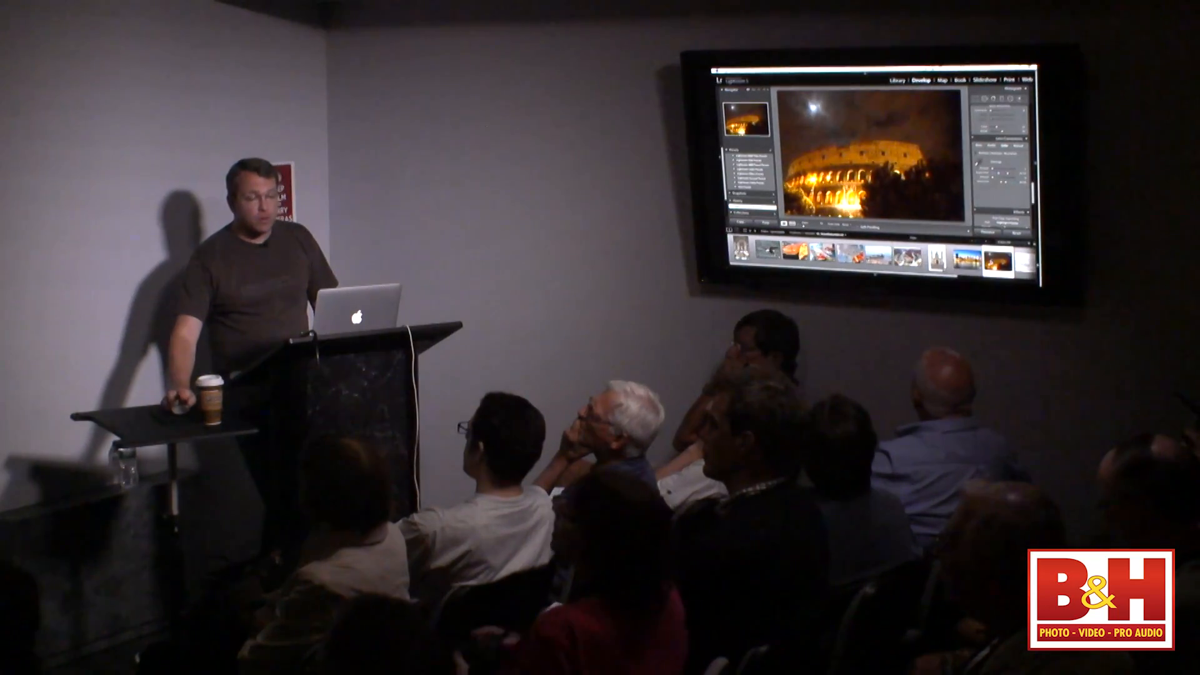
pyautogui.click(1015, 89)
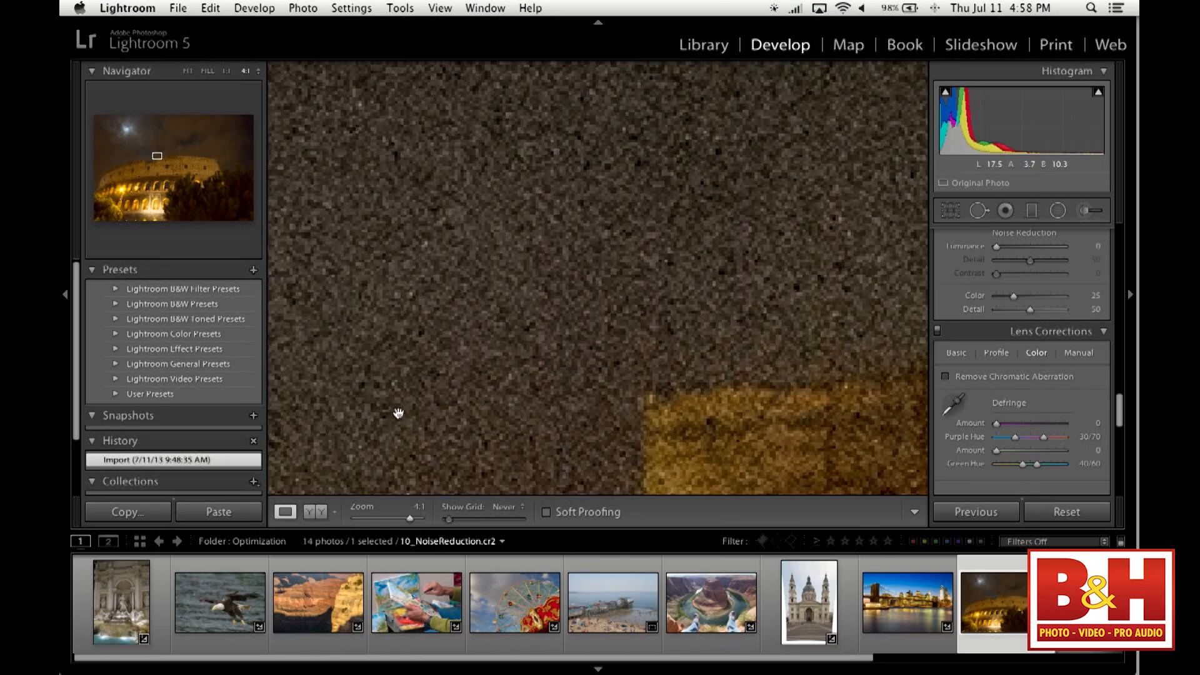
pyautogui.click(224, 71)
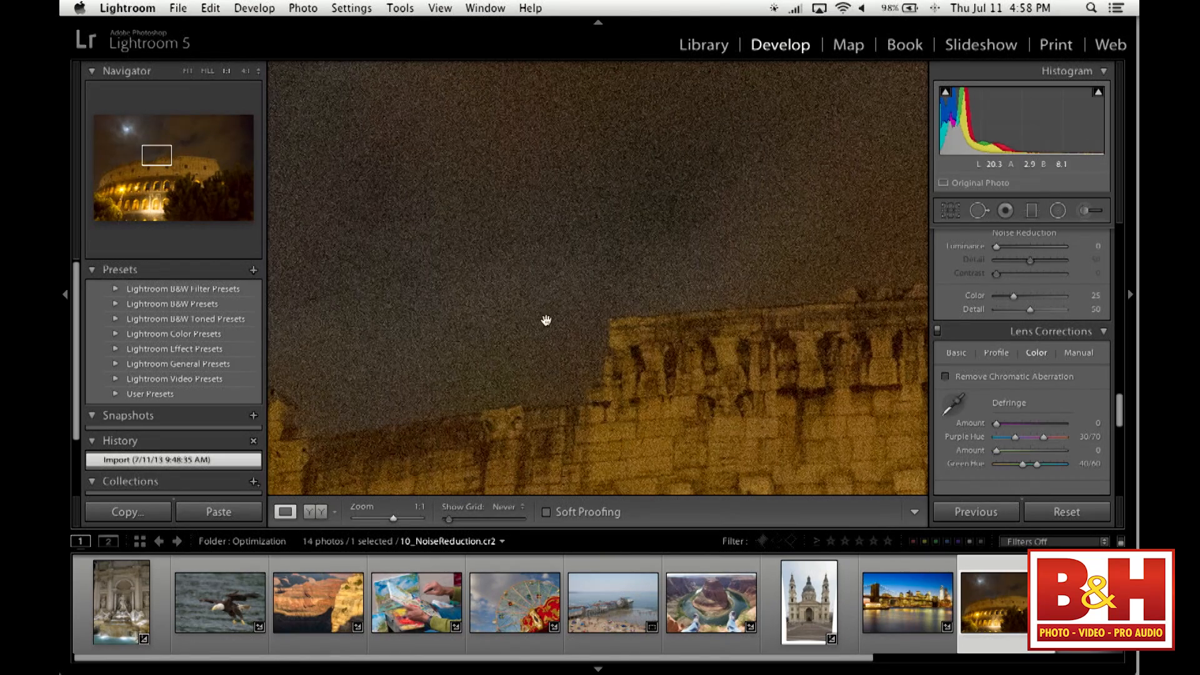
pyautogui.moveTo(652, 396); pyautogui.dragTo(640, 348)
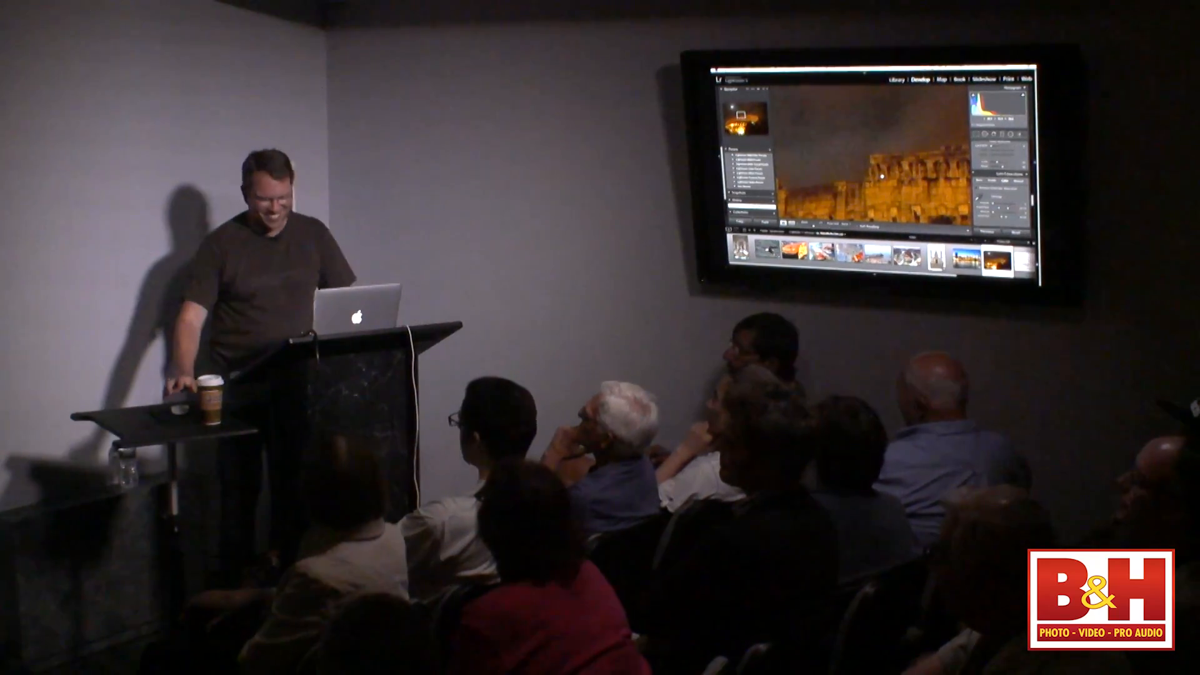
# - Test color noise reduction with Detail at 0 and Color at 0 and 100, comparing the wall at 4:1 and 1:1
pyautogui.moveTo(1035, 208)
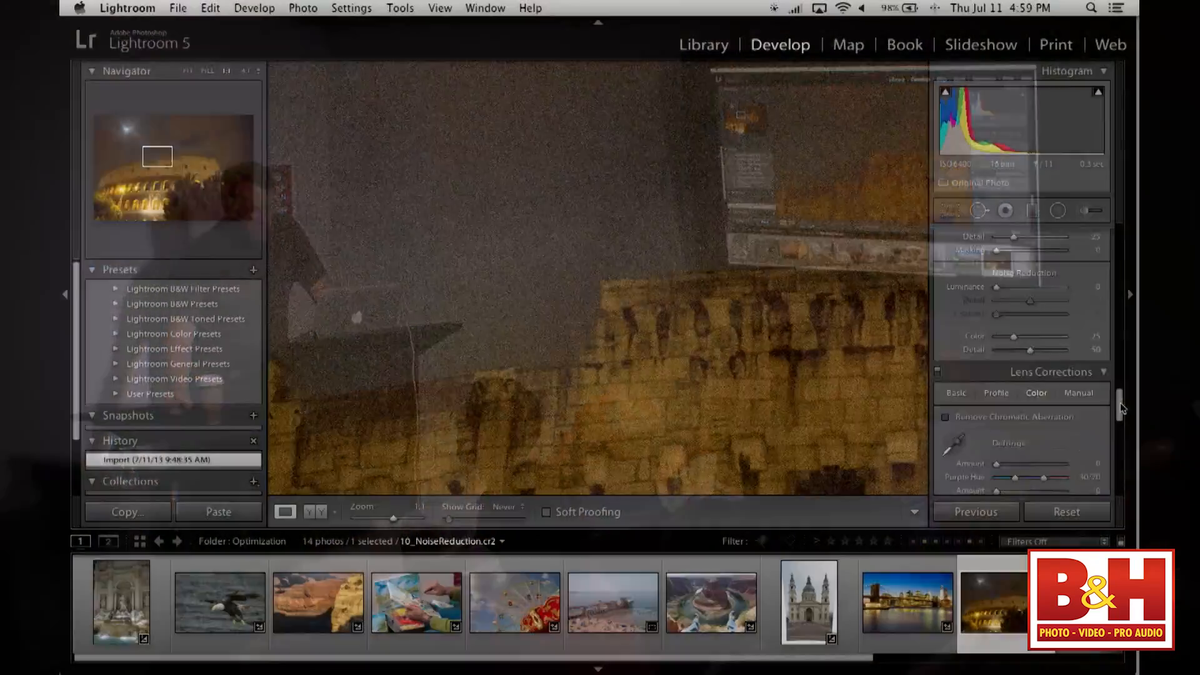
pyautogui.moveTo(1120, 403); pyautogui.dragTo(1120, 395)
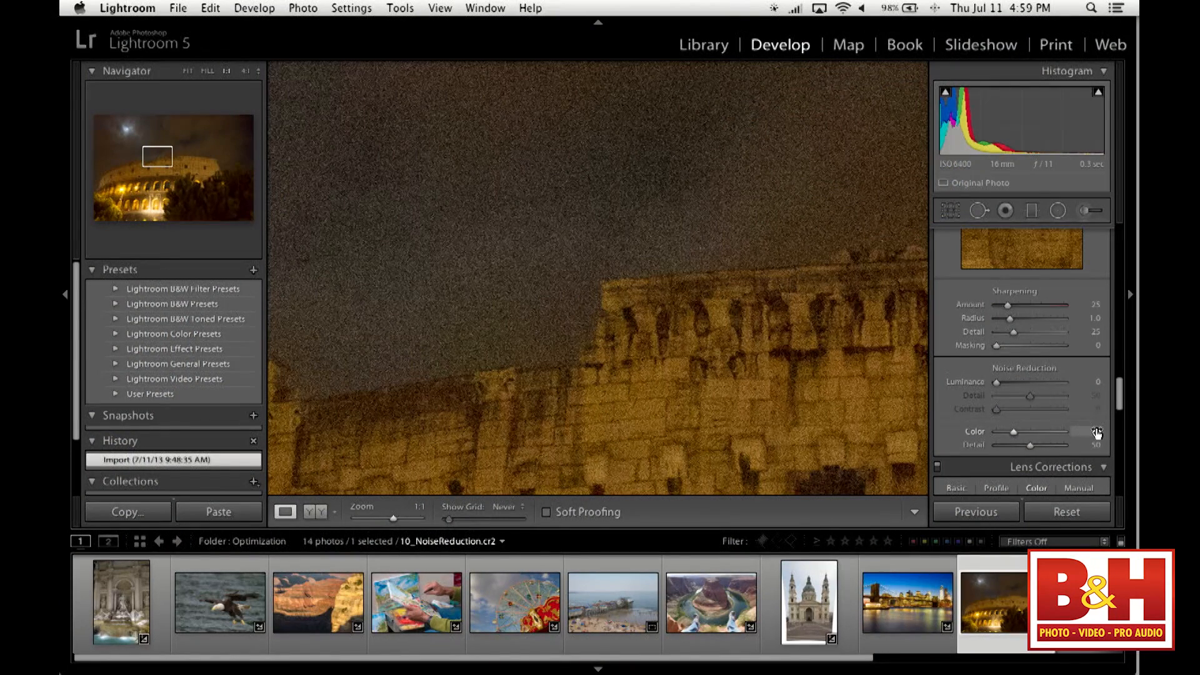
pyautogui.moveTo(1029, 445); pyautogui.dragTo(979, 436)
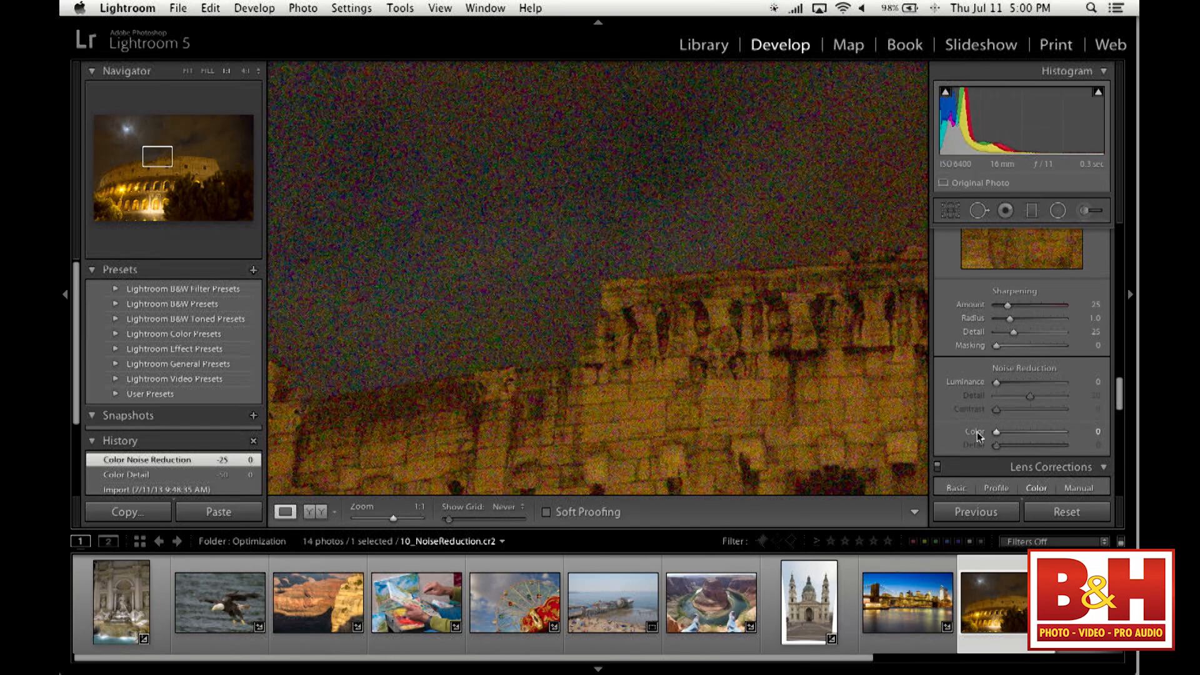
pyautogui.click(245, 70)
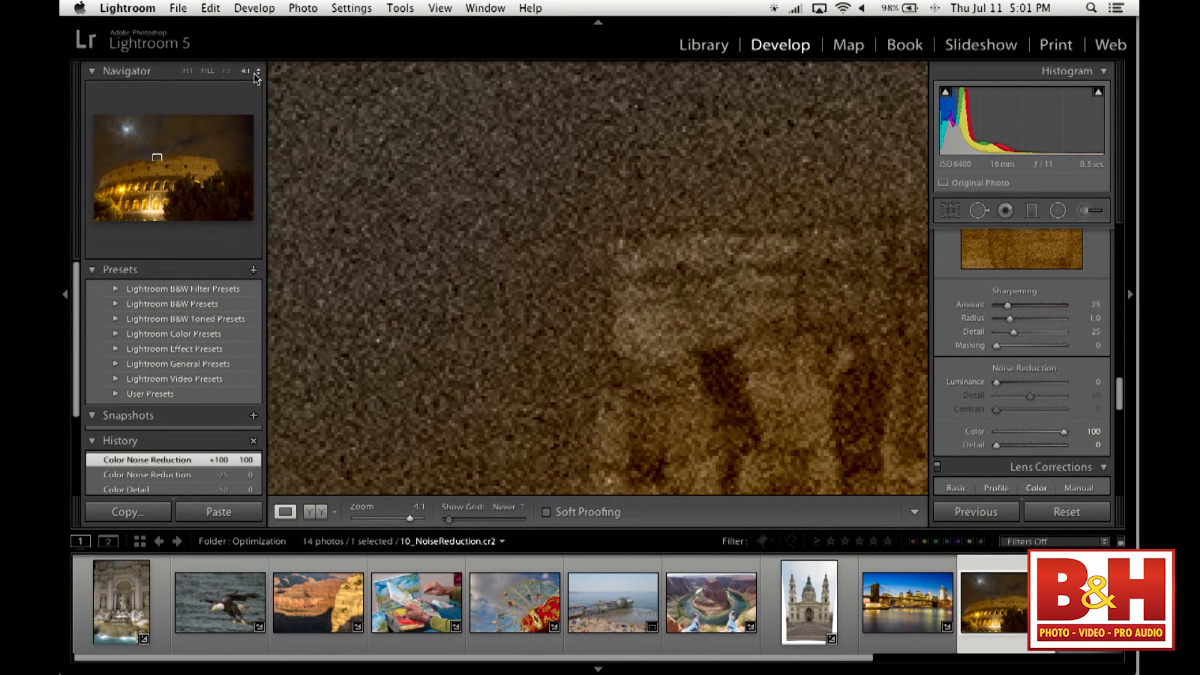
pyautogui.click(227, 70)
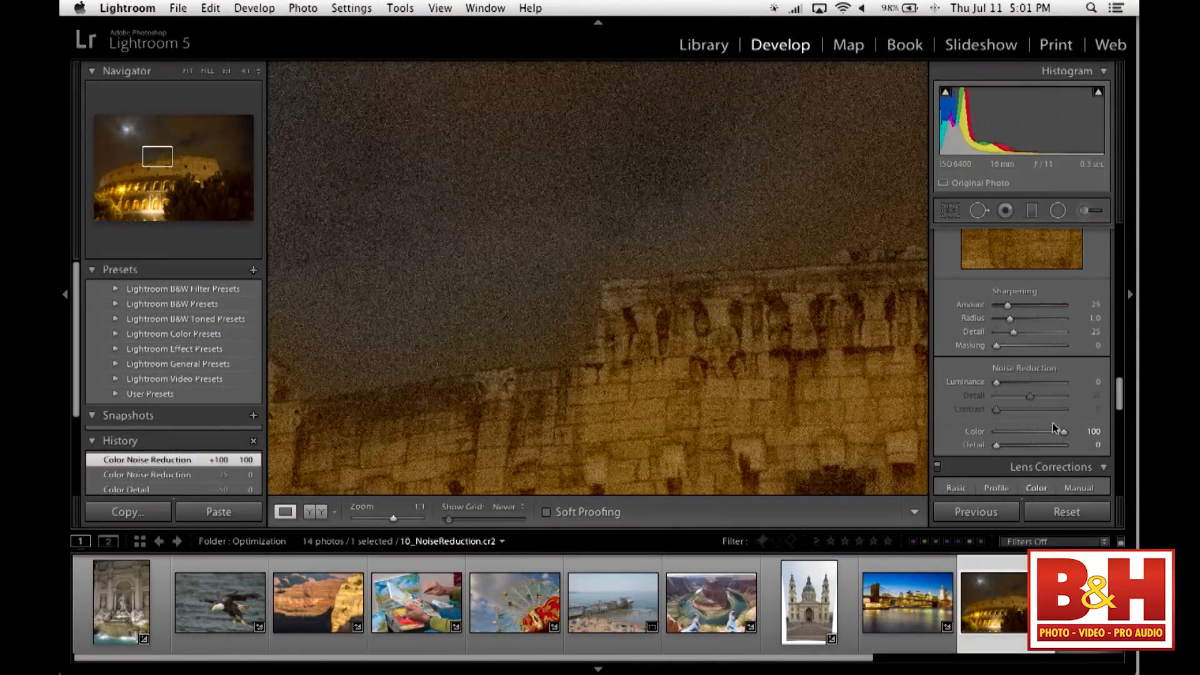
# - Set the color noise reduction's Color to 14 and inspect the wall corner against the sky at 4:1
pyautogui.moveTo(1064, 433); pyautogui.dragTo(1018, 438)
pyautogui.moveTo(1007, 438); pyautogui.dragTo(1005, 438)
pyautogui.click(252, 73)
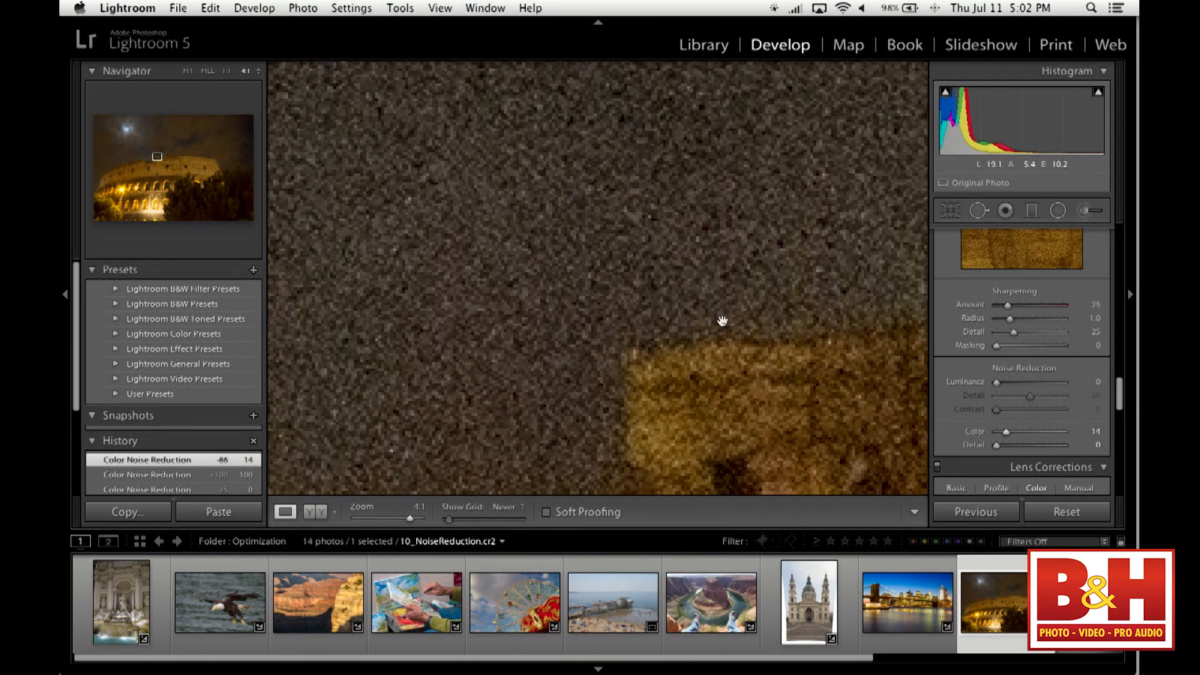
# - Try the color noise reduction's Color at 0 and 3, and settle on Color 19 with Detail 31
pyautogui.moveTo(998, 432); pyautogui.dragTo(996, 438)
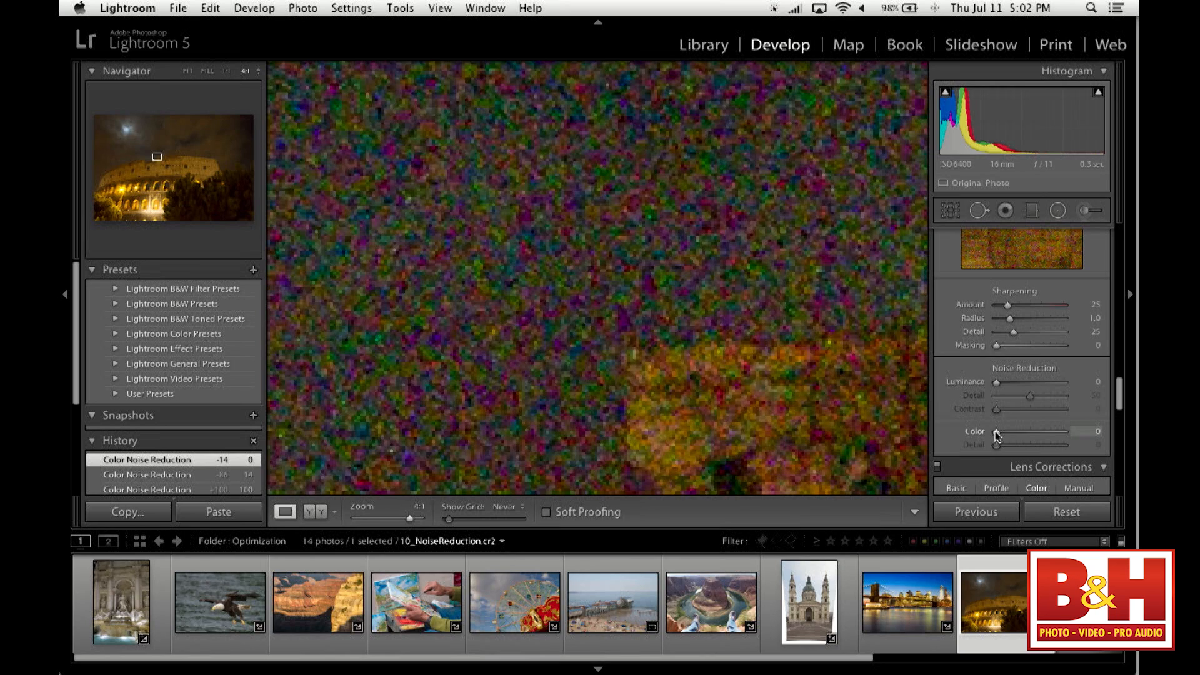
pyautogui.moveTo(996, 435); pyautogui.dragTo(999, 436)
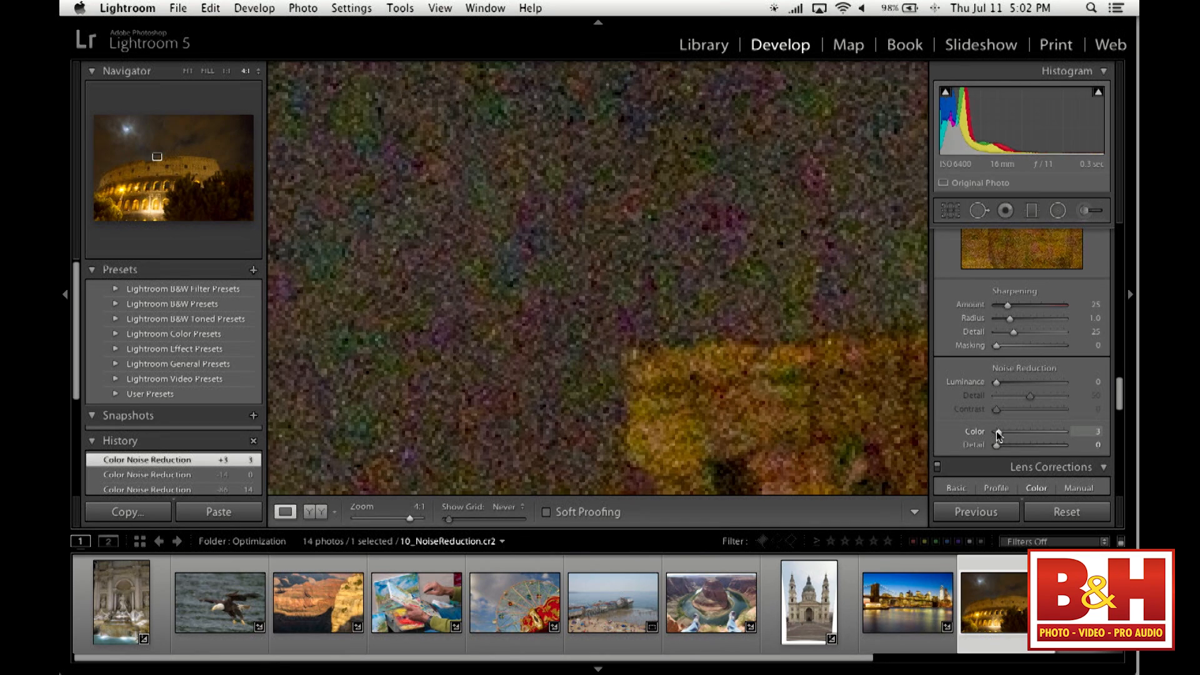
pyautogui.moveTo(998, 432); pyautogui.dragTo(1009, 436)
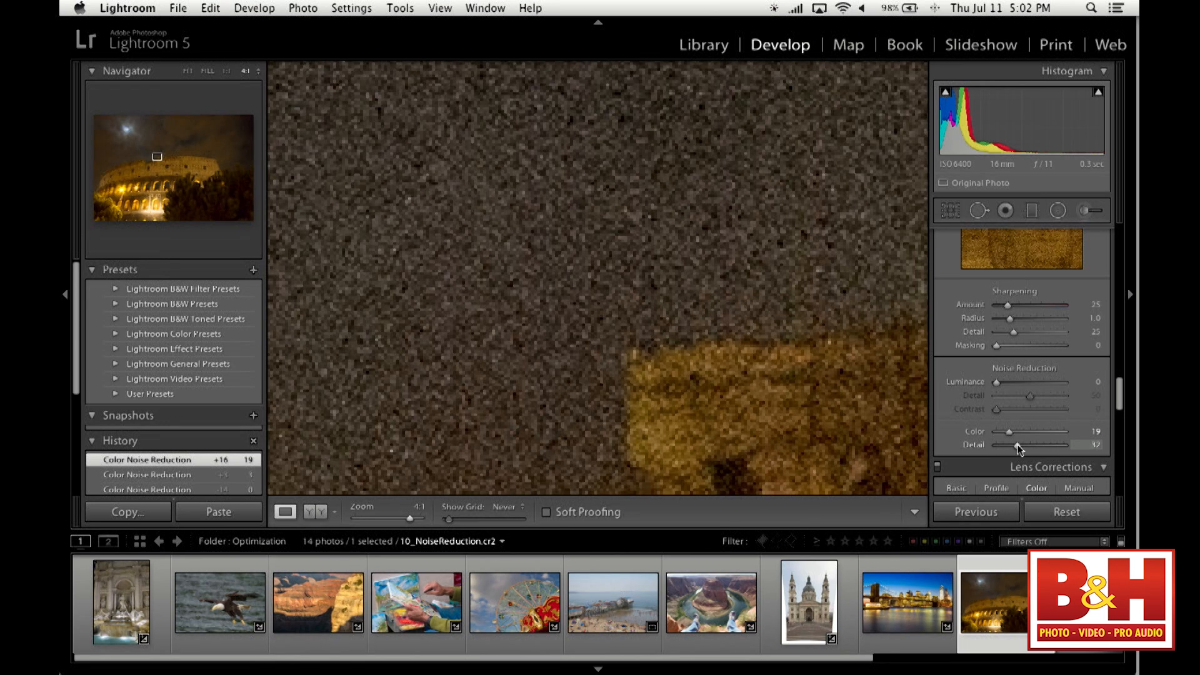
pyautogui.moveTo(1008, 447); pyautogui.dragTo(1094, 453)
pyautogui.moveTo(1064, 445); pyautogui.dragTo(1019, 451)
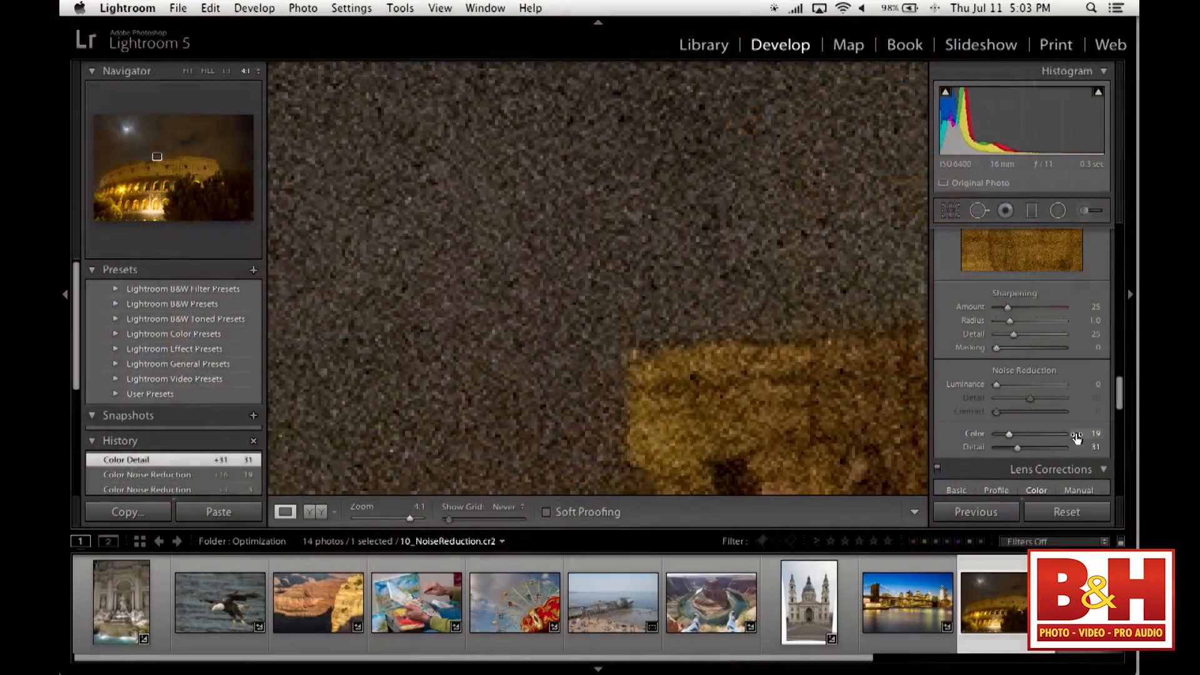
# - Set luminance noise reduction to Luminance 100 and Detail 0, and inspect the wall's smoothing at 4:1 and in the full photo
pyautogui.moveTo(997, 385); pyautogui.dragTo(973, 400)
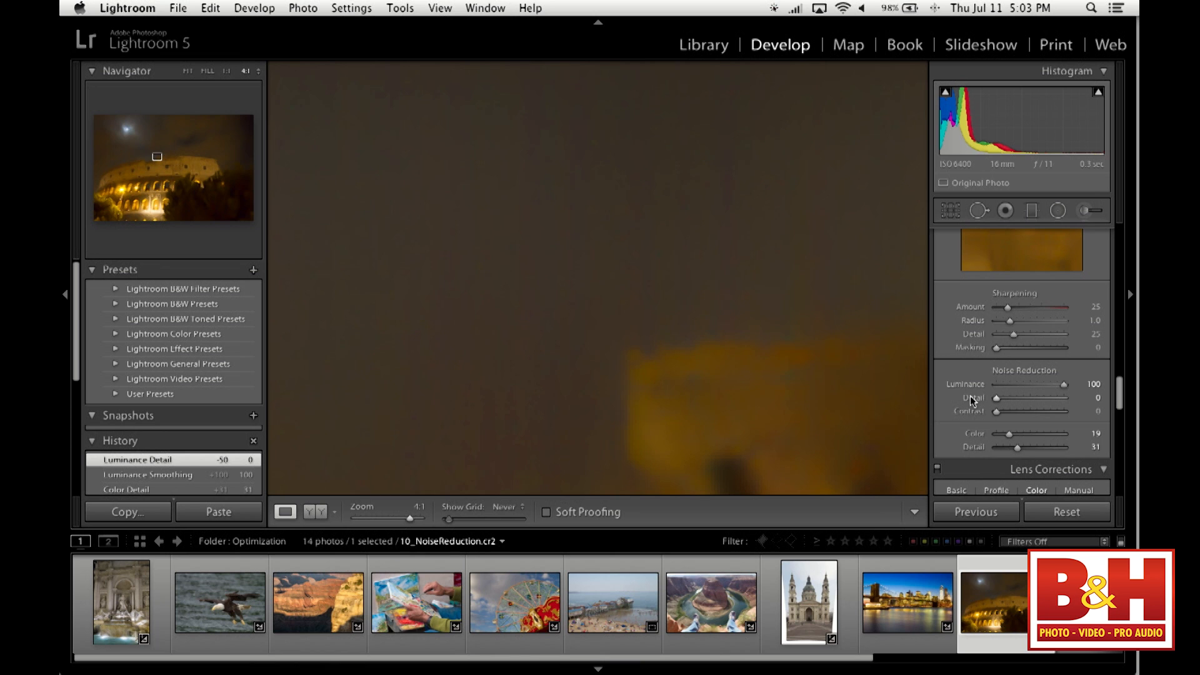
pyautogui.moveTo(816, 372); pyautogui.dragTo(543, 338)
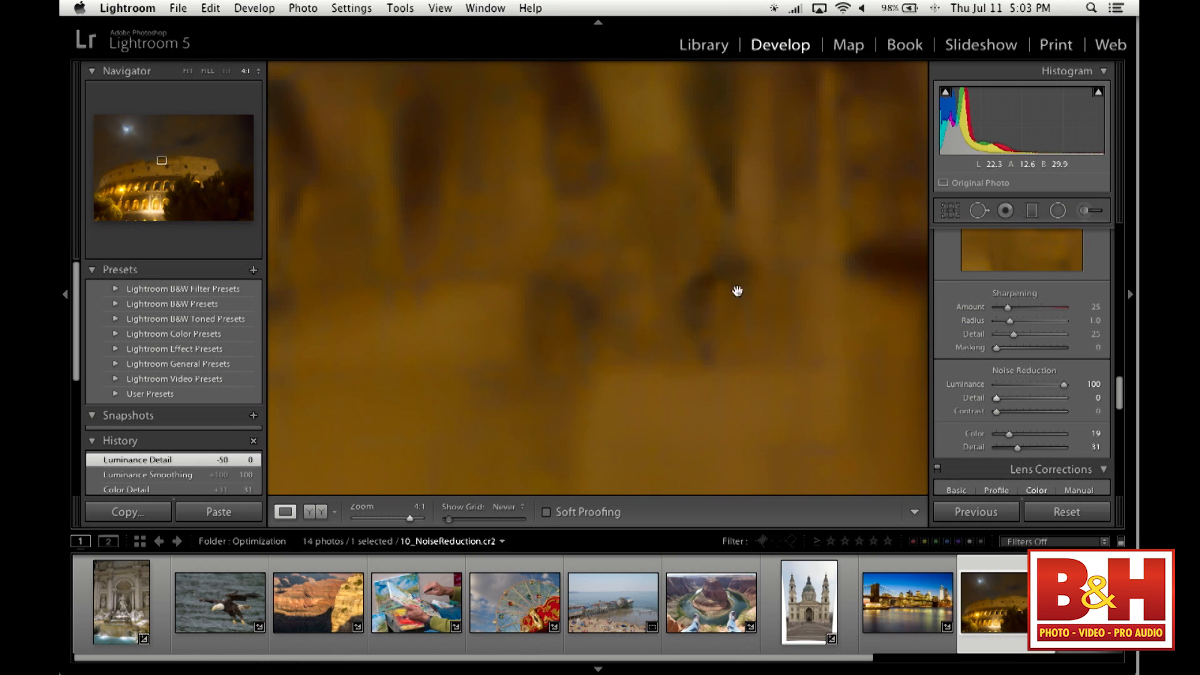
pyautogui.moveTo(800, 250); pyautogui.dragTo(704, 400)
pyautogui.moveTo(812, 279); pyautogui.dragTo(555, 364)
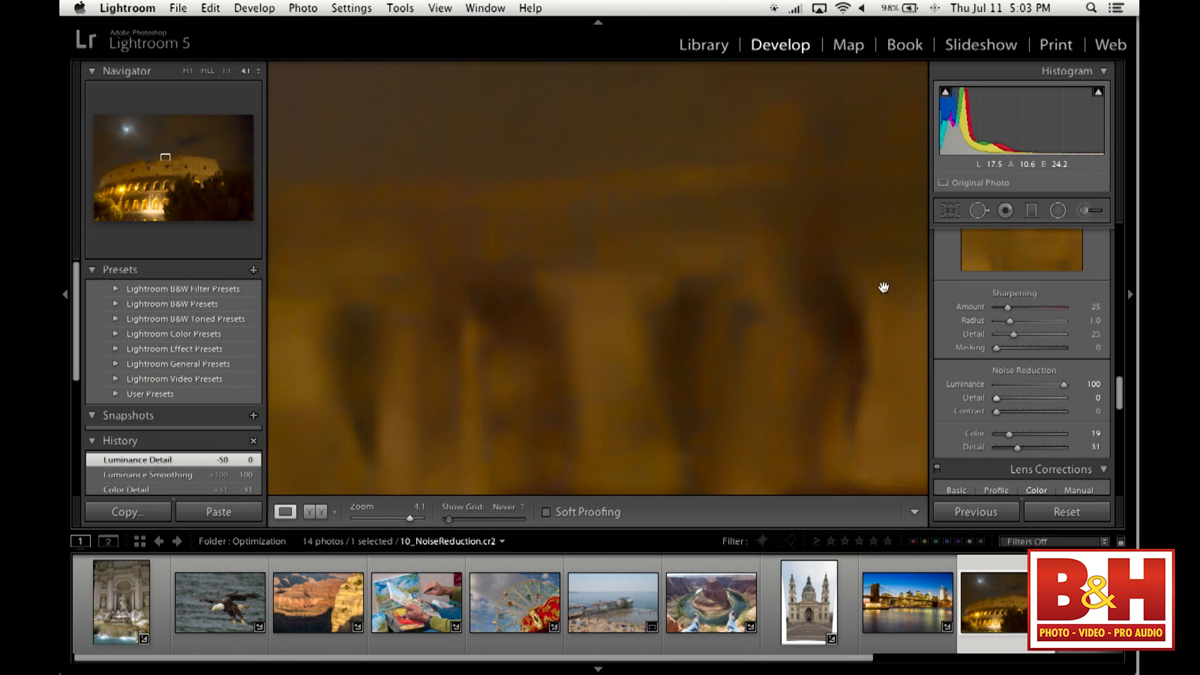
pyautogui.moveTo(884, 284); pyautogui.dragTo(612, 399)
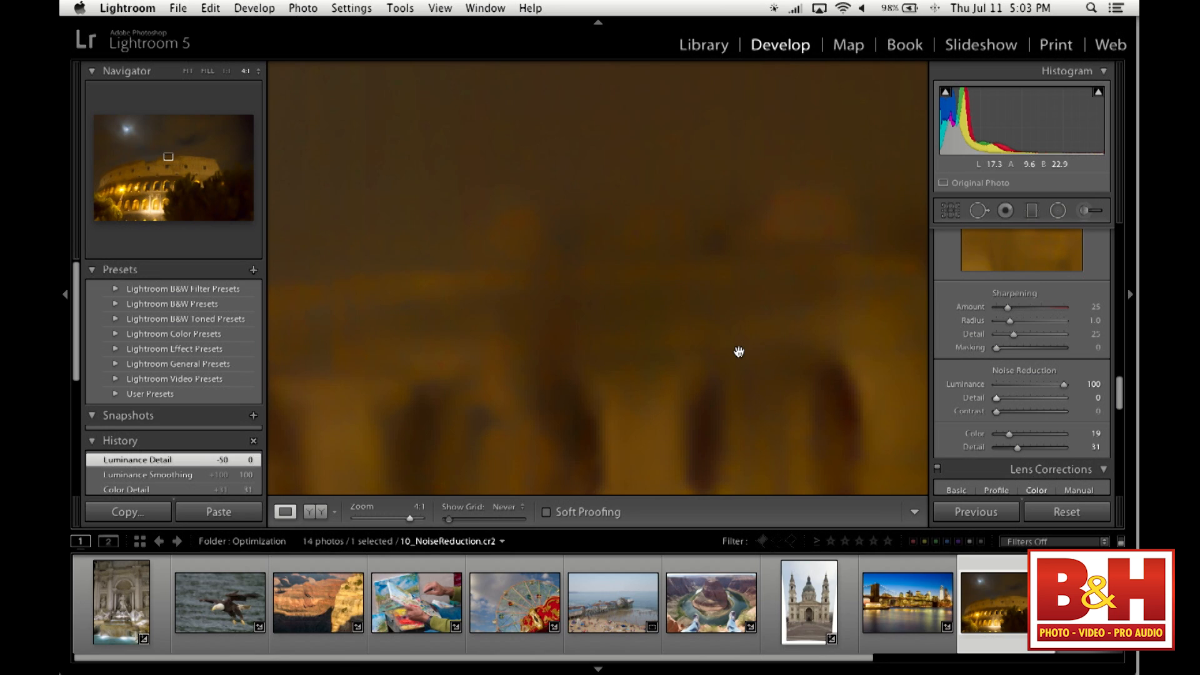
pyautogui.click(739, 352)
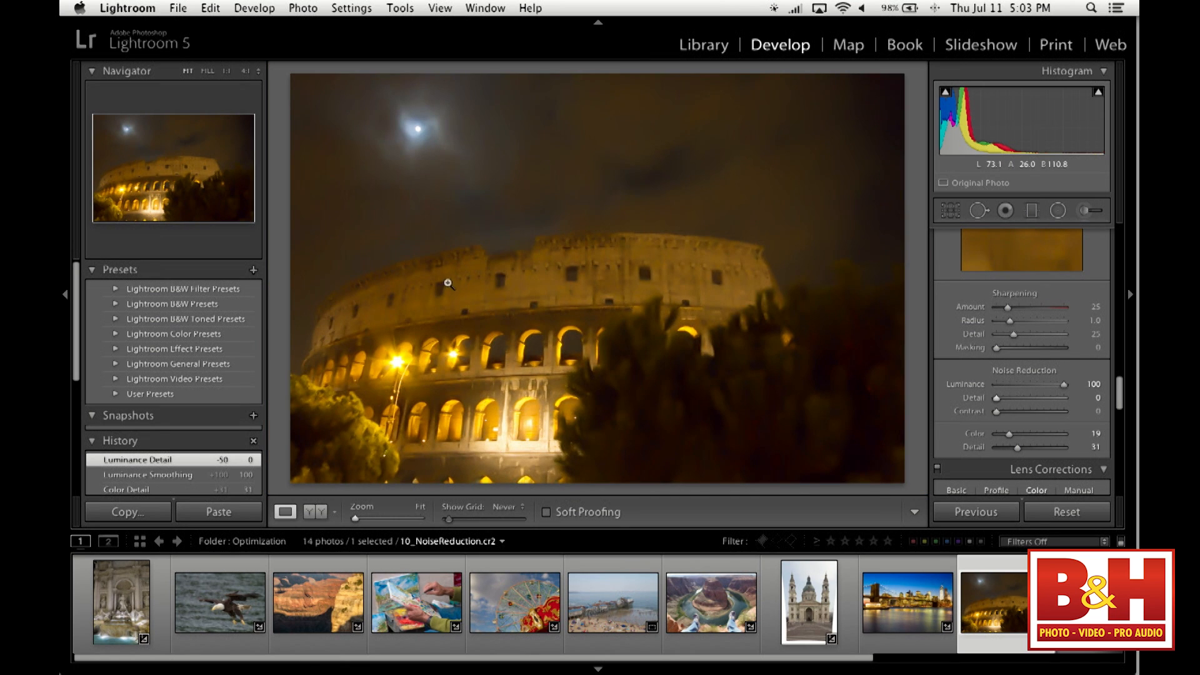
# - Reduce the Luminance noise reduction to 53 and on to 20 while checking the wall corner at 4:1
pyautogui.click(541, 239)
pyautogui.moveTo(684, 321); pyautogui.dragTo(635, 308)
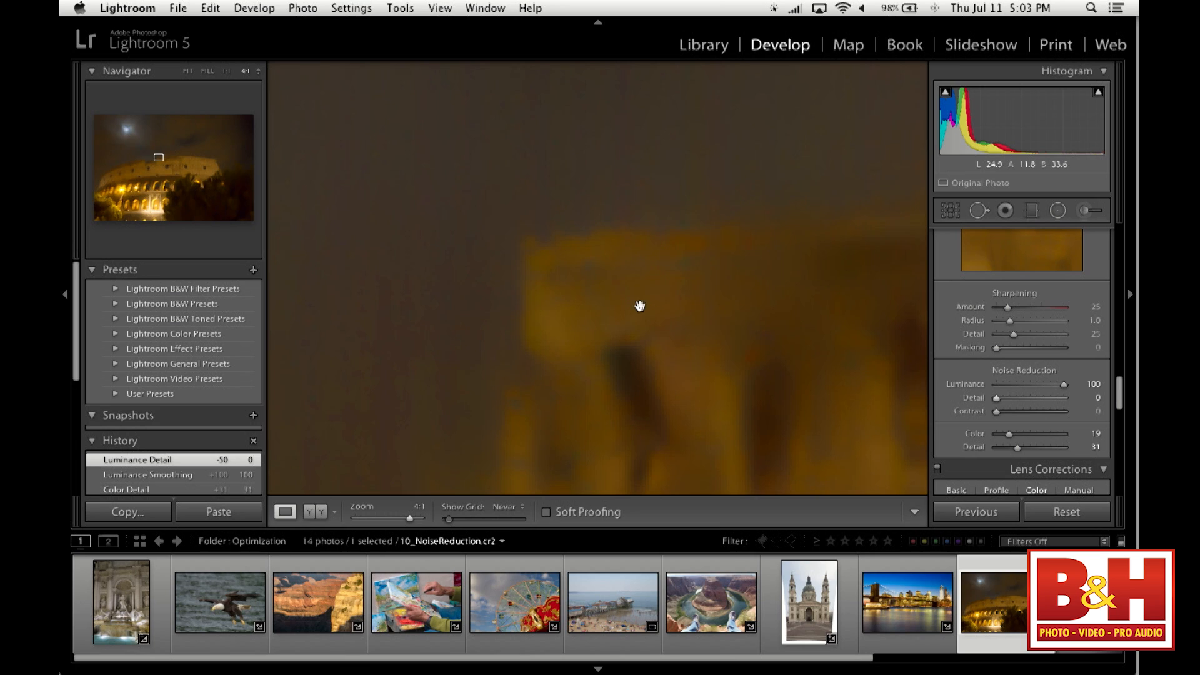
pyautogui.moveTo(1063, 386); pyautogui.dragTo(1031, 388)
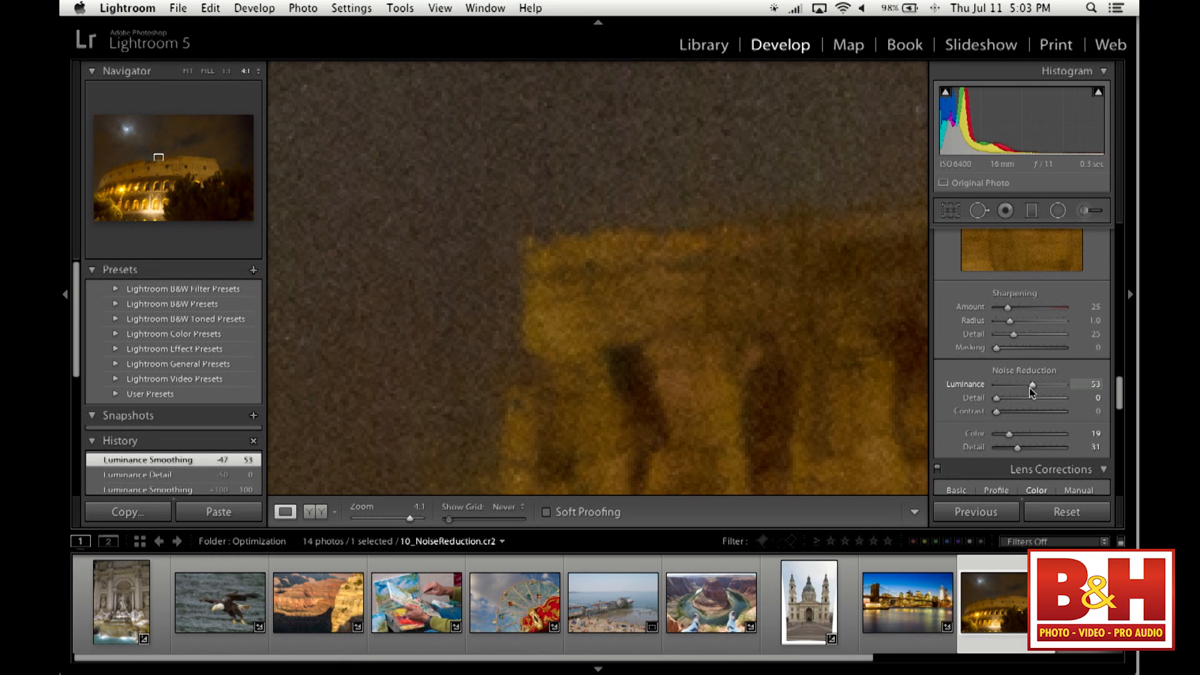
pyautogui.moveTo(1030, 388); pyautogui.dragTo(1014, 387)
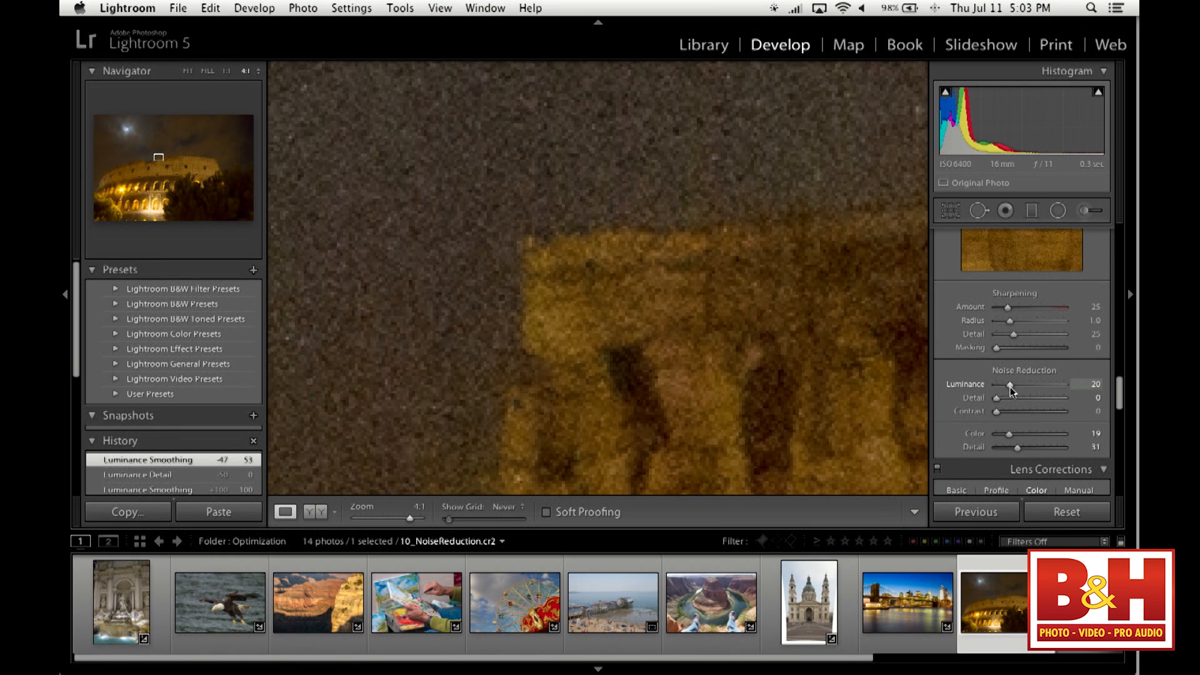
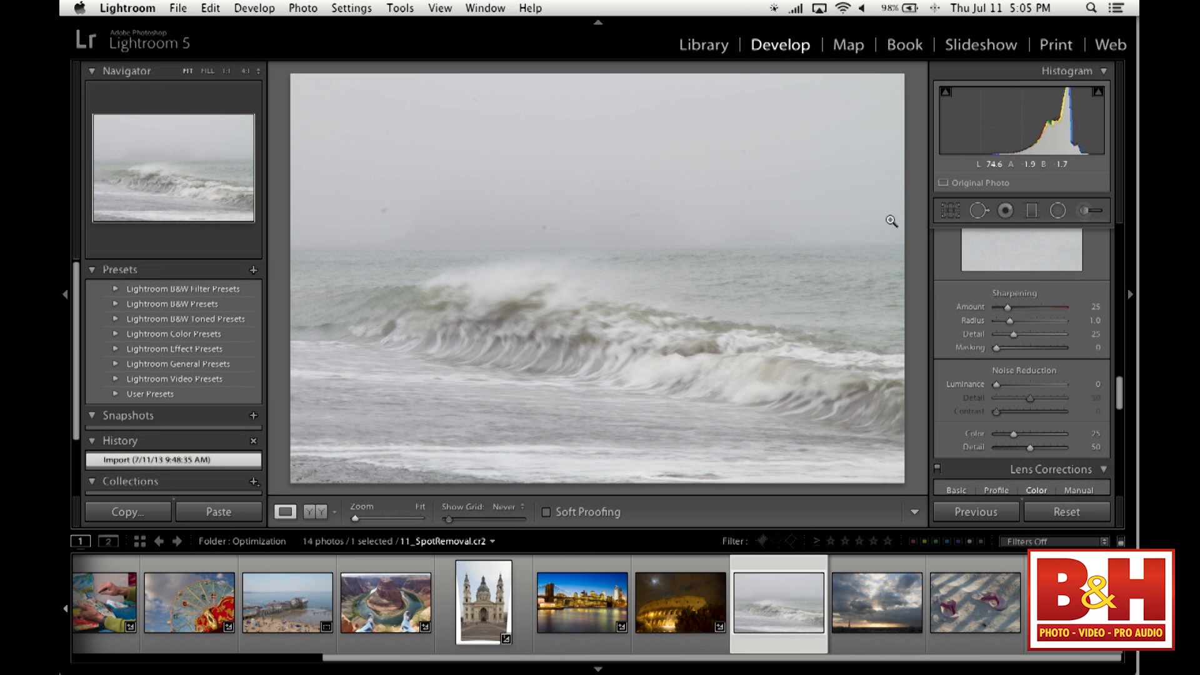
# - Start the Spot Removal tool and examine the sky for dust spots with Visualize Spots on, then turn the visualization off
pyautogui.click(979, 211)
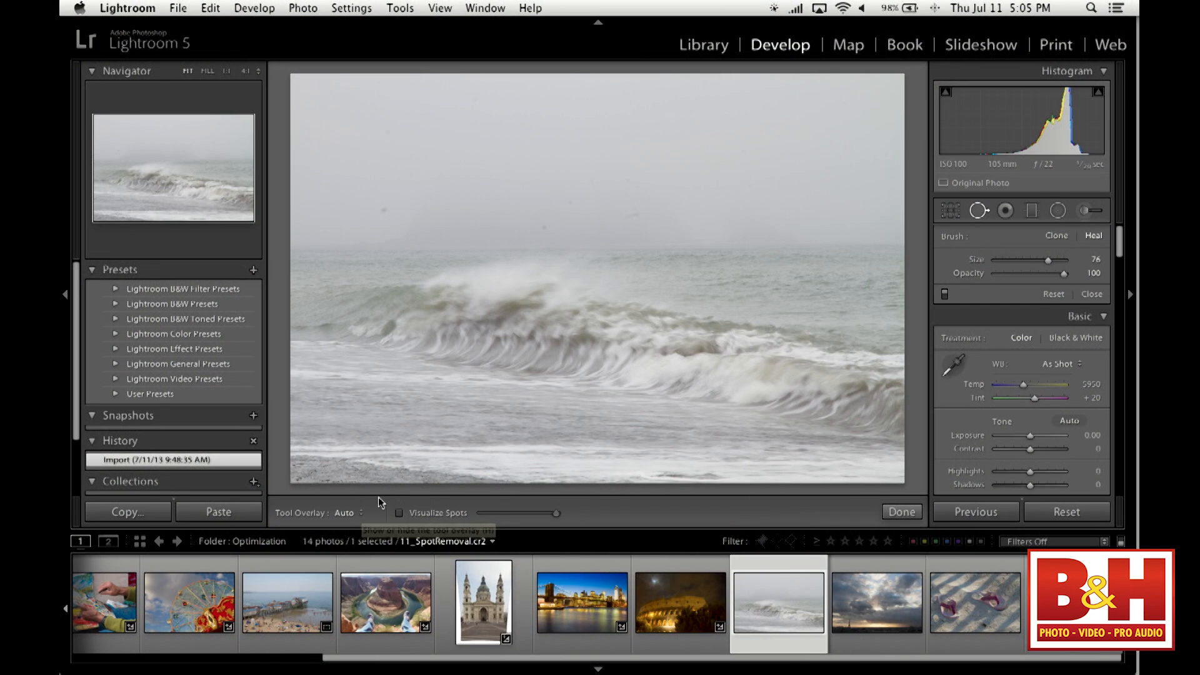
pyautogui.click(400, 513)
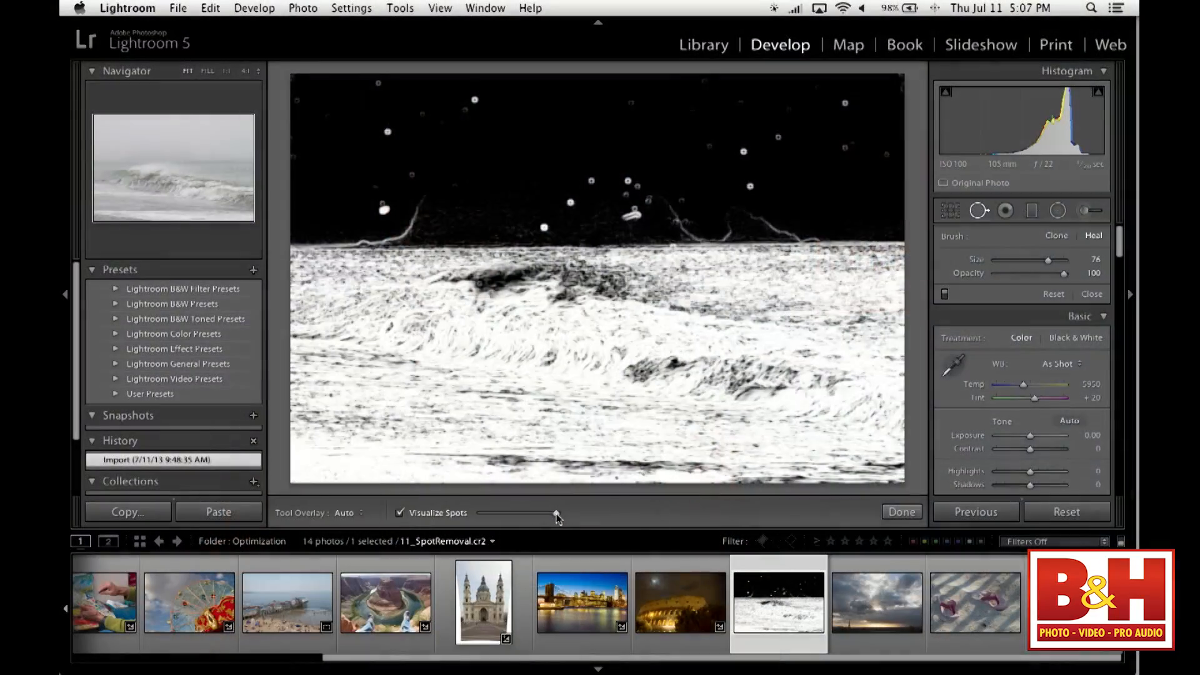
pyautogui.moveTo(556, 514)
pyautogui.mouseDown()
pyautogui.moveTo(472, 516)
pyautogui.moveTo(573, 517)
pyautogui.mouseUp()
pyautogui.moveTo(557, 512); pyautogui.dragTo(583, 519)
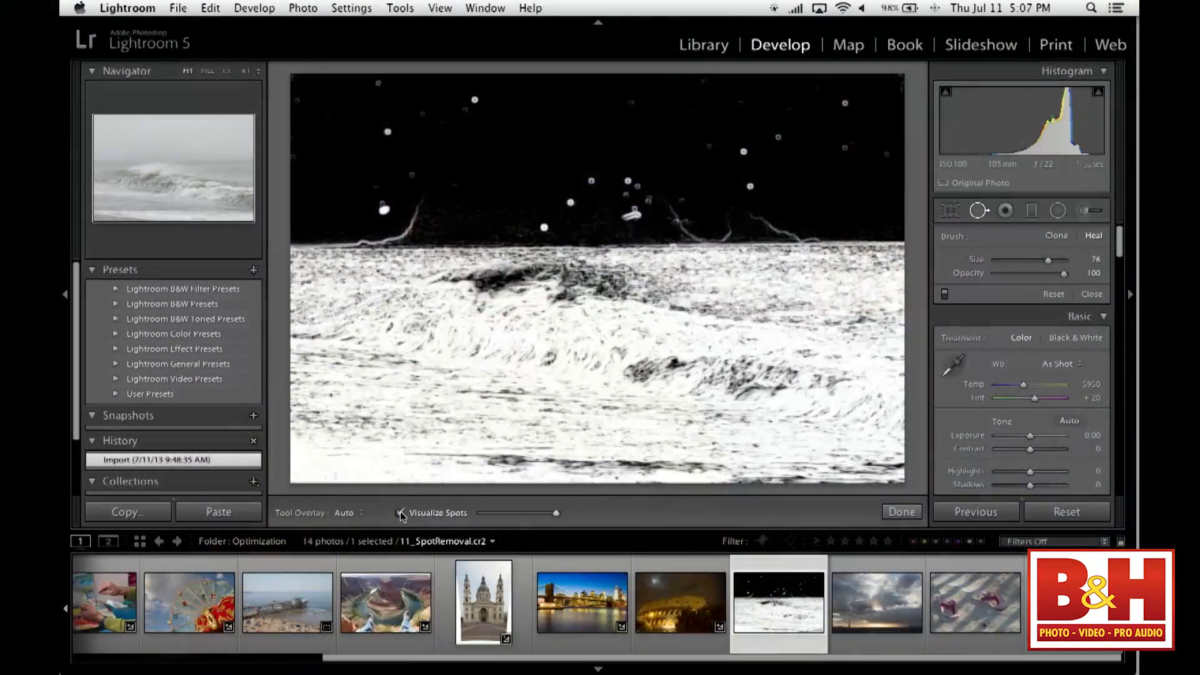
pyautogui.click(399, 512)
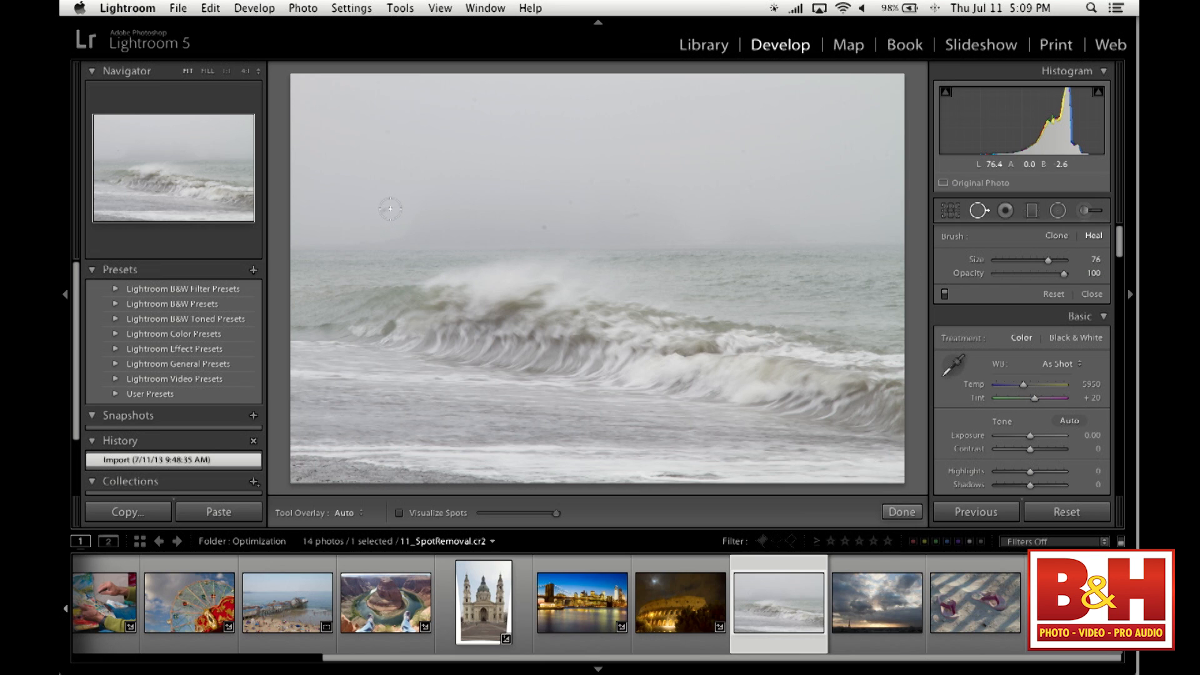
# - Heal the dark spot above the horizon at size 45, and adjust the correction to size 76 with its source higher in the sky
pyautogui.click(228, 71)
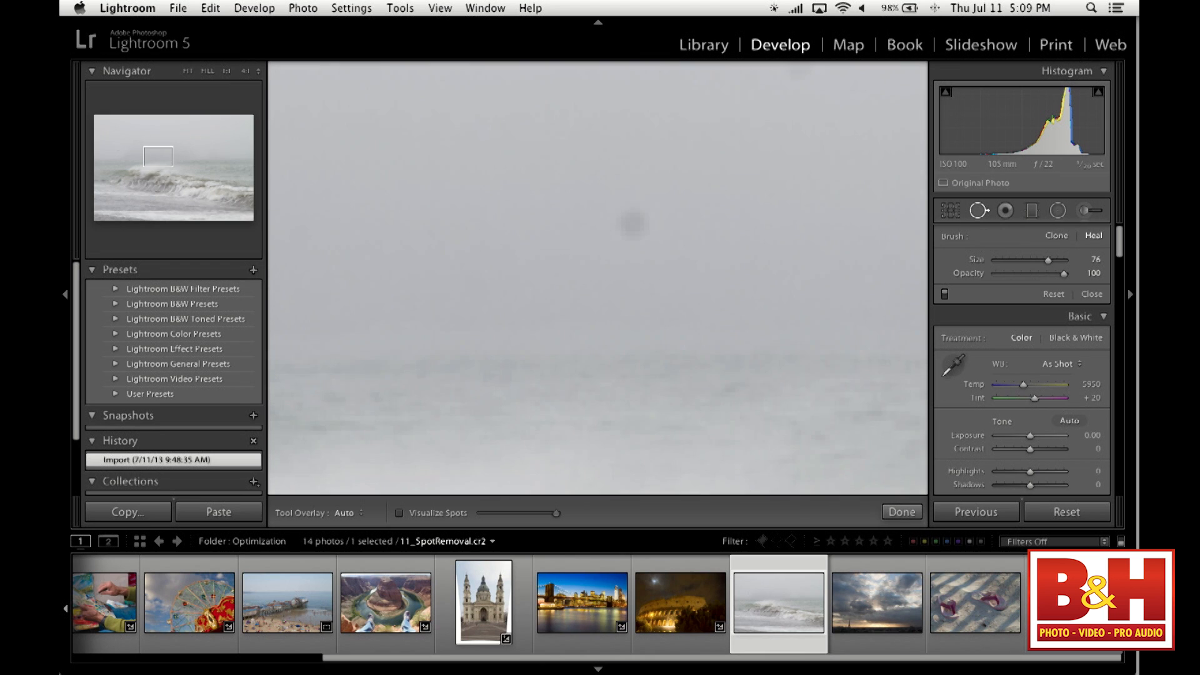
pyautogui.moveTo(517, 303); pyautogui.dragTo(576, 332)
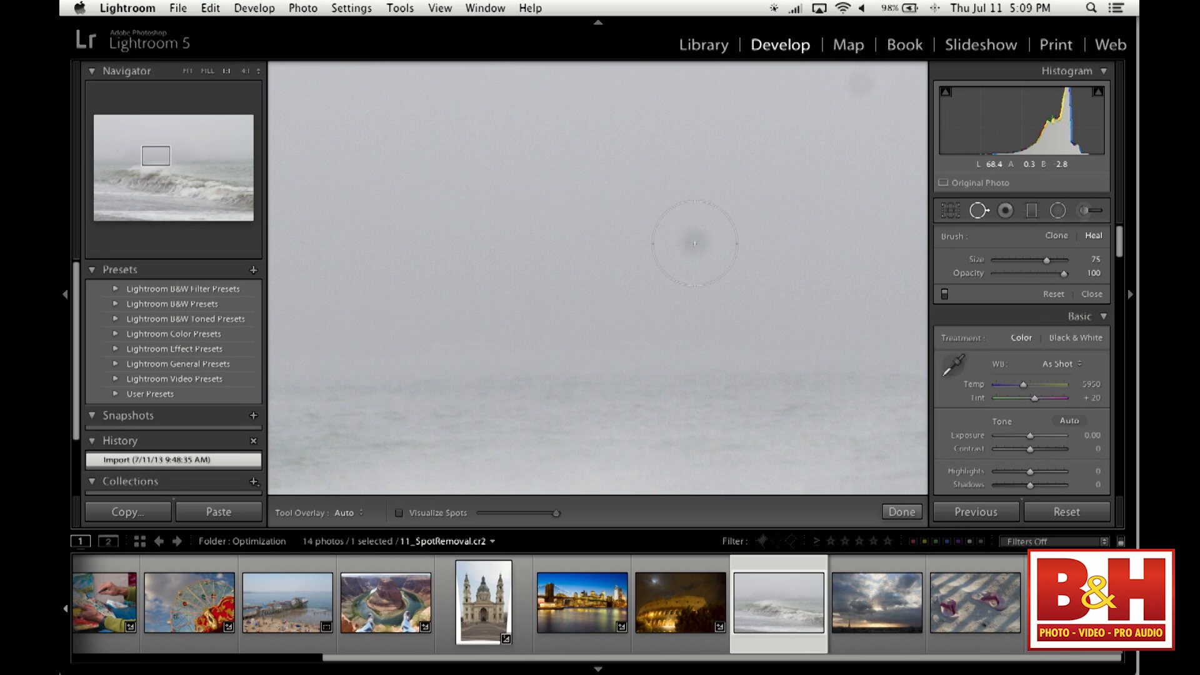
pyautogui.scroll(-10, 695, 243)
pyautogui.click(695, 244)
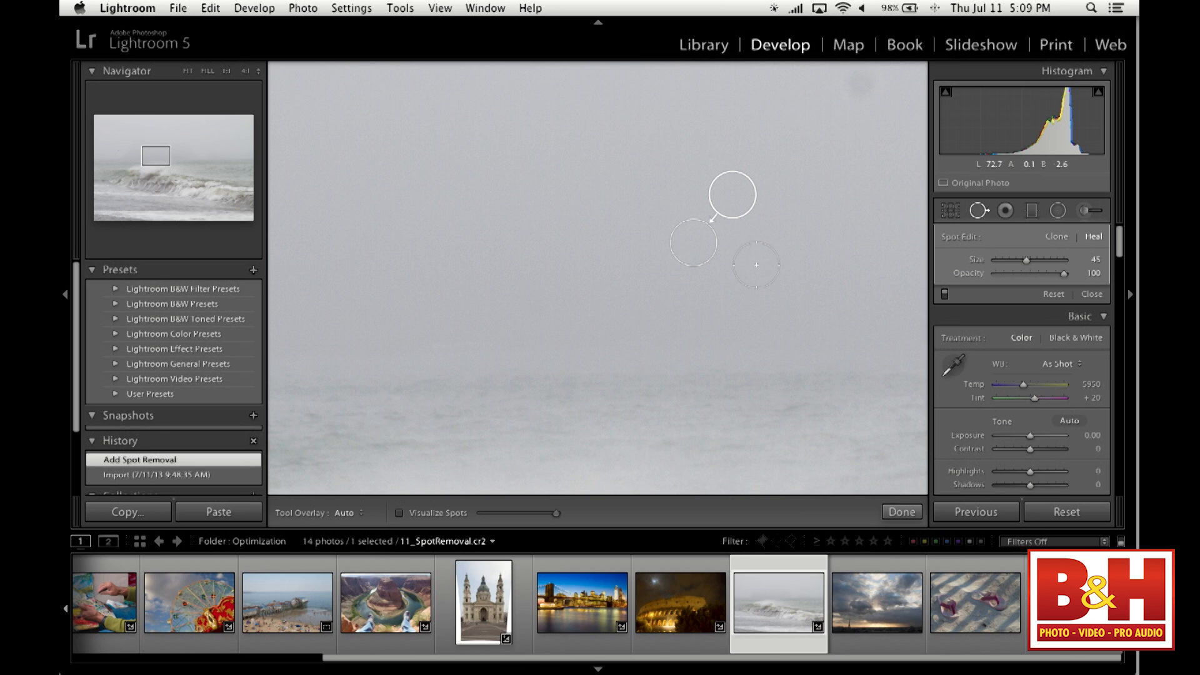
pyautogui.click(188, 70)
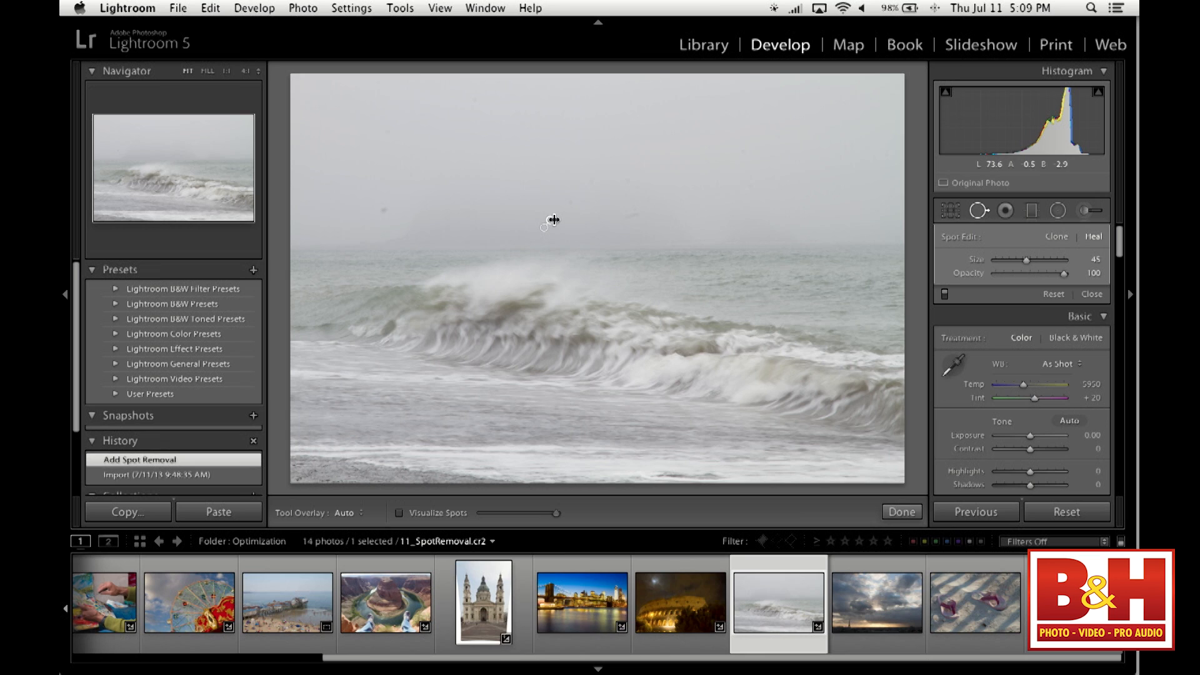
pyautogui.moveTo(553, 219); pyautogui.dragTo(674, 332)
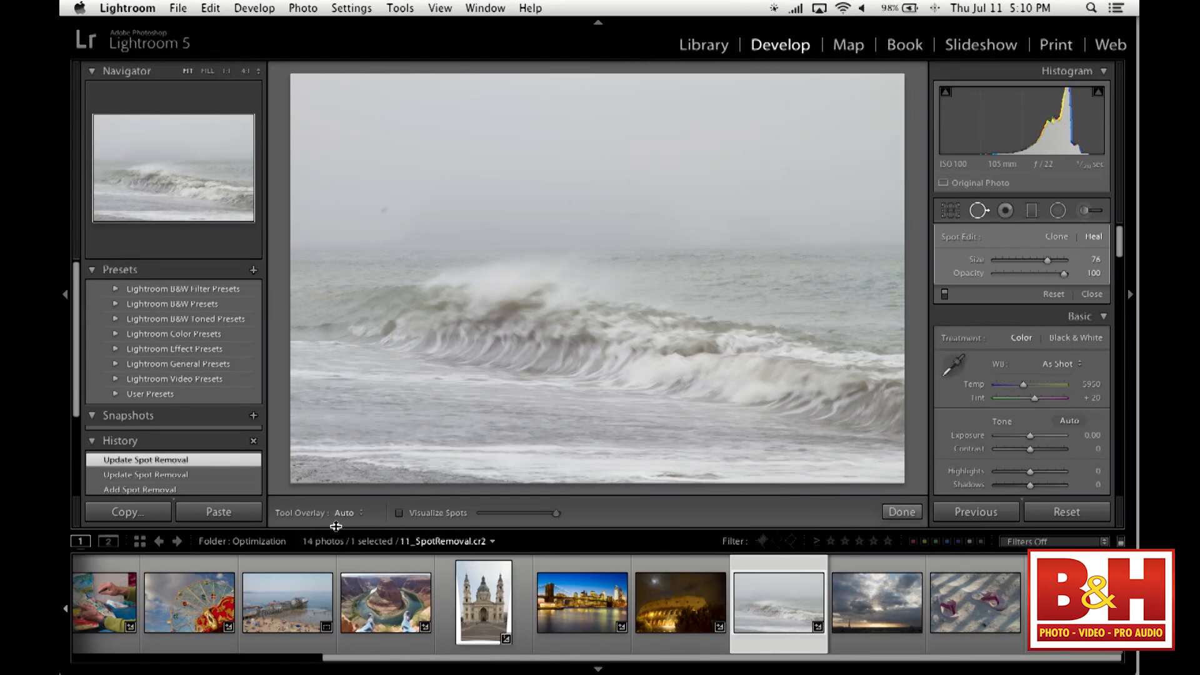
# - Keep Tool Overlay on Auto and, with Visualize Spots on, heal the dust spots in the upper left of the sky
pyautogui.click(349, 517)
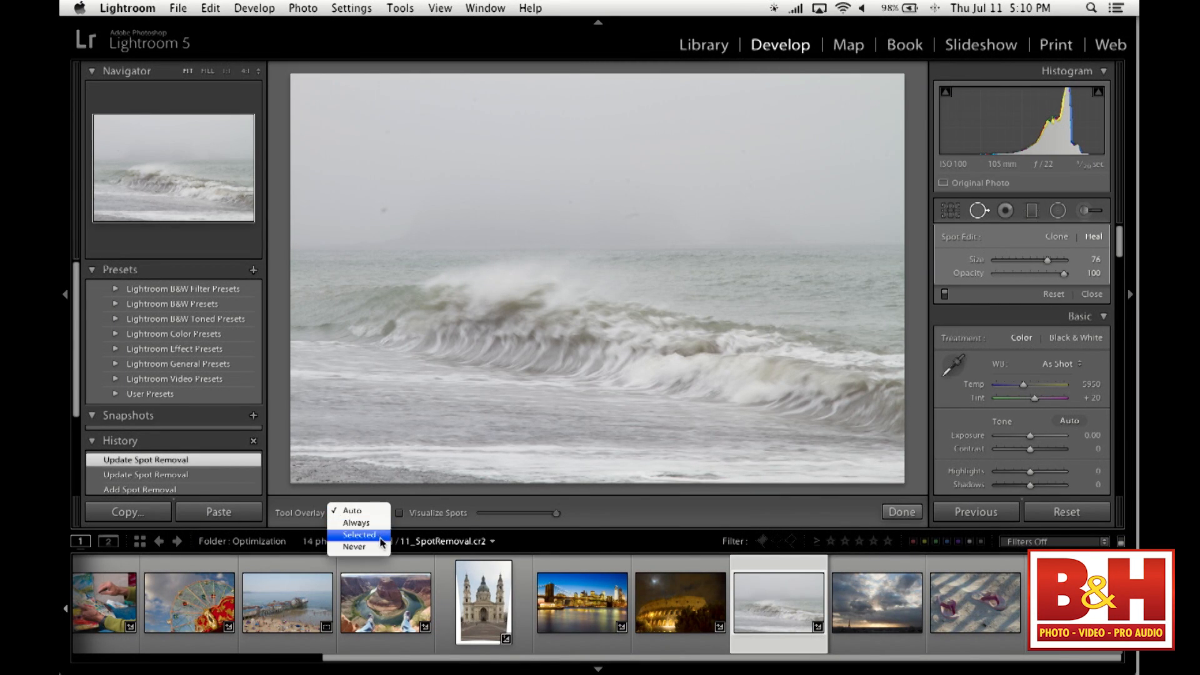
pyautogui.click(374, 512)
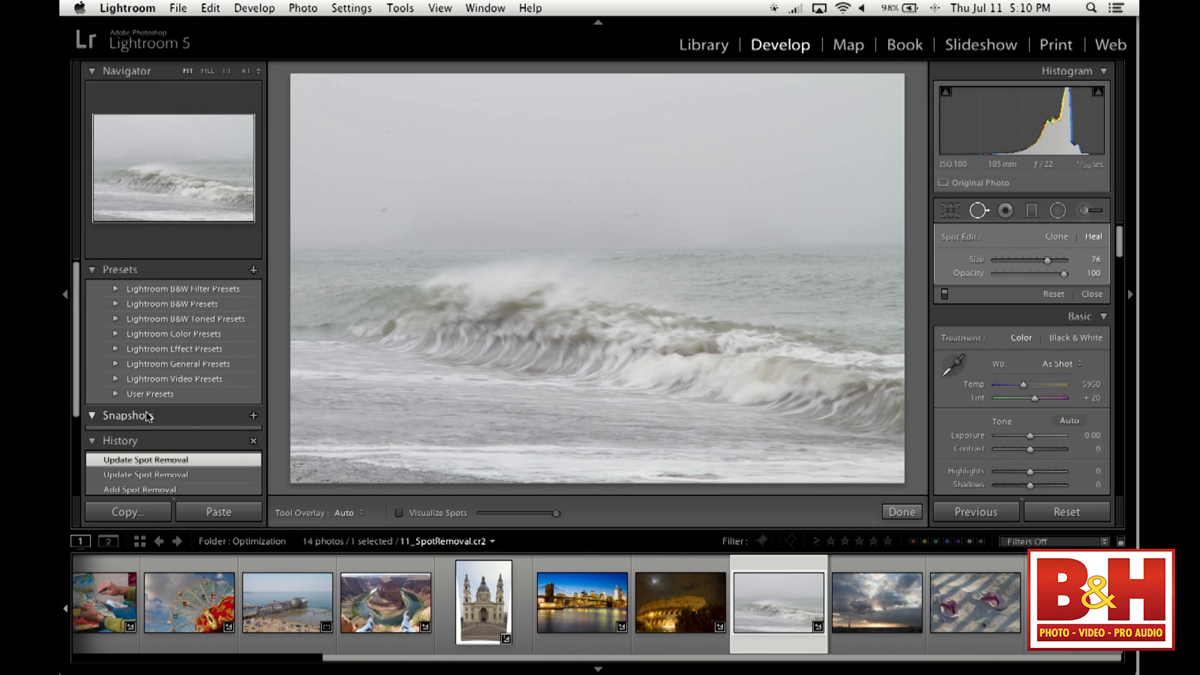
pyautogui.click(399, 513)
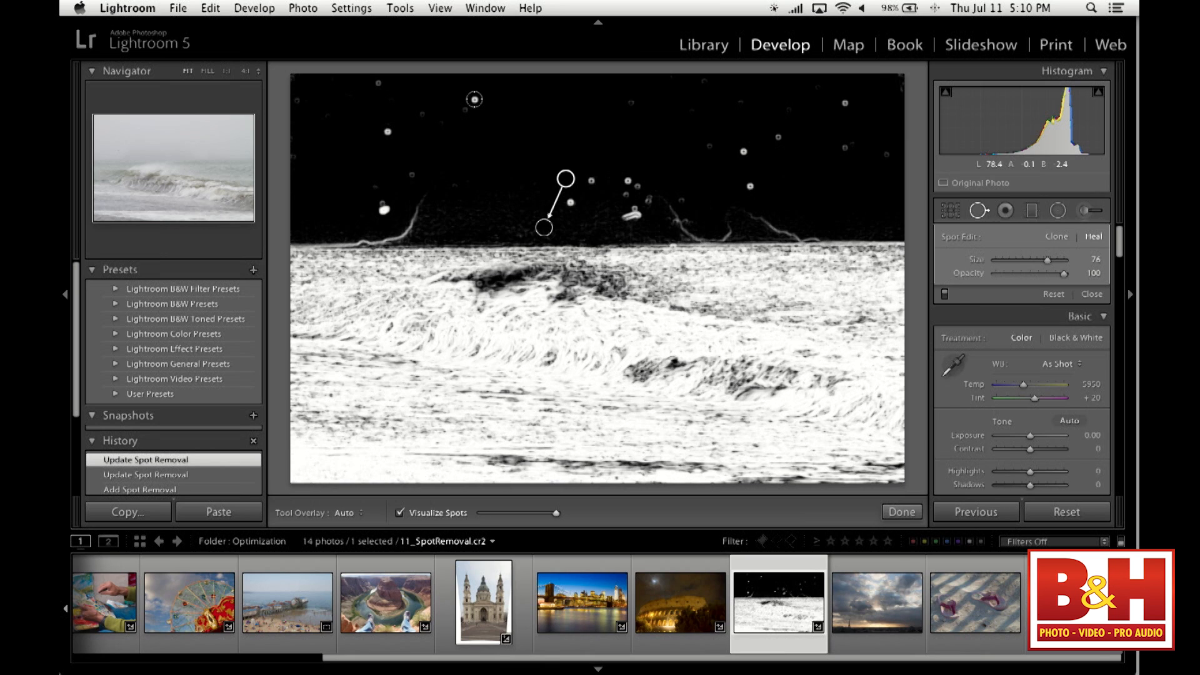
pyautogui.click(475, 98)
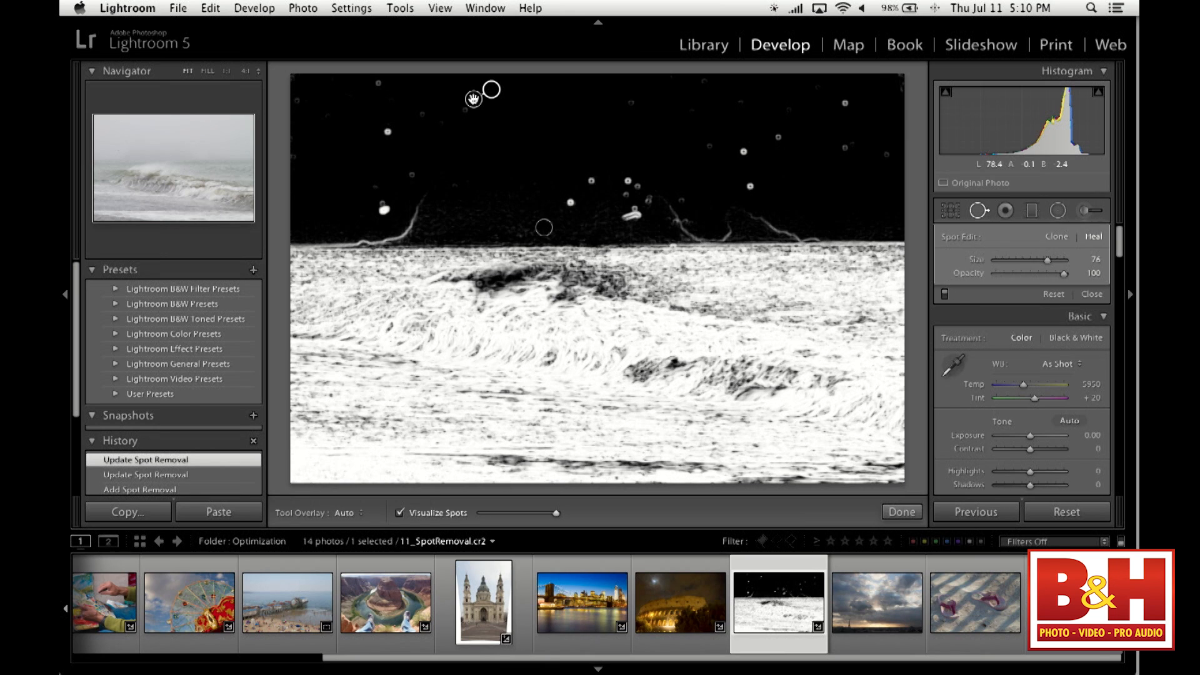
pyautogui.click(463, 111)
pyautogui.click(419, 115)
pyautogui.click(379, 81)
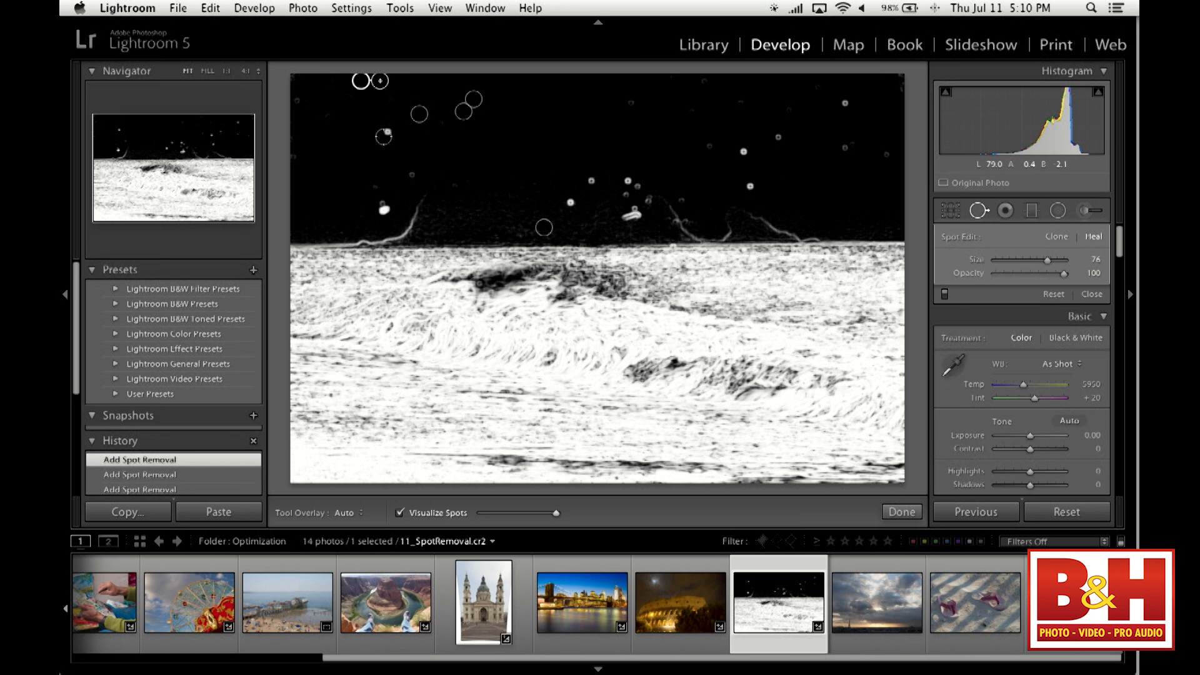
pyautogui.click(387, 132)
pyautogui.click(409, 170)
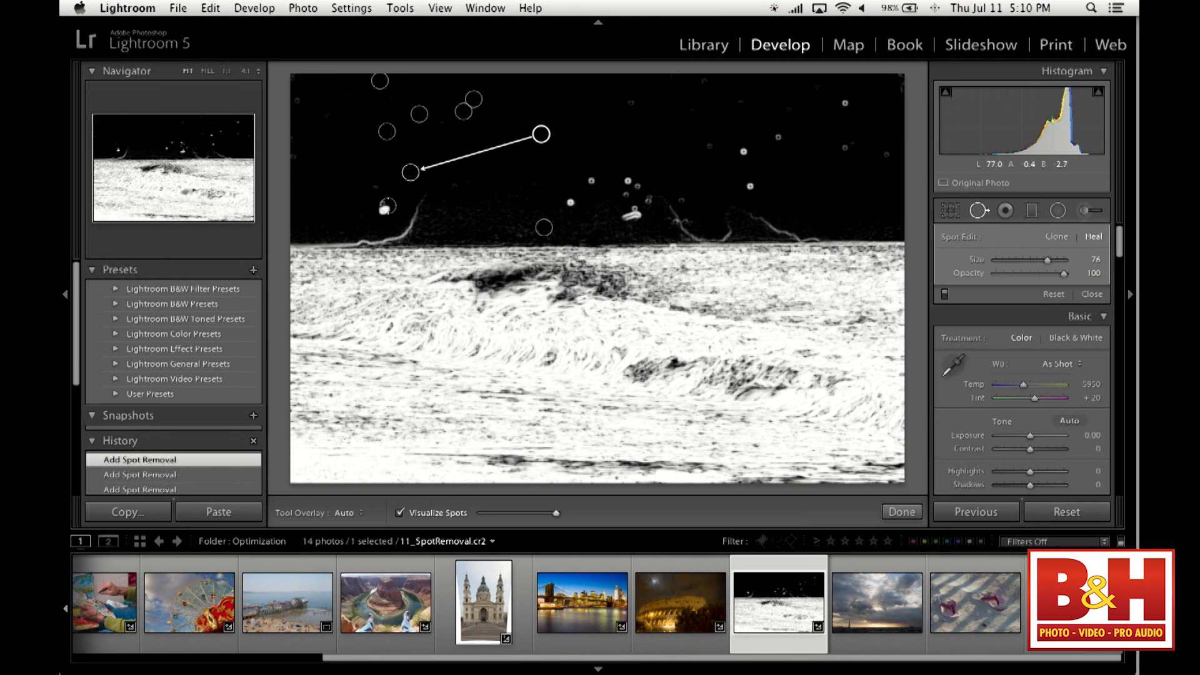
# - Heal the bright spots in the lower left and centre of the sky at size 76, and turn Visualize Spots off
pyautogui.click(382, 207)
pyautogui.click(382, 207)
pyautogui.click(379, 191)
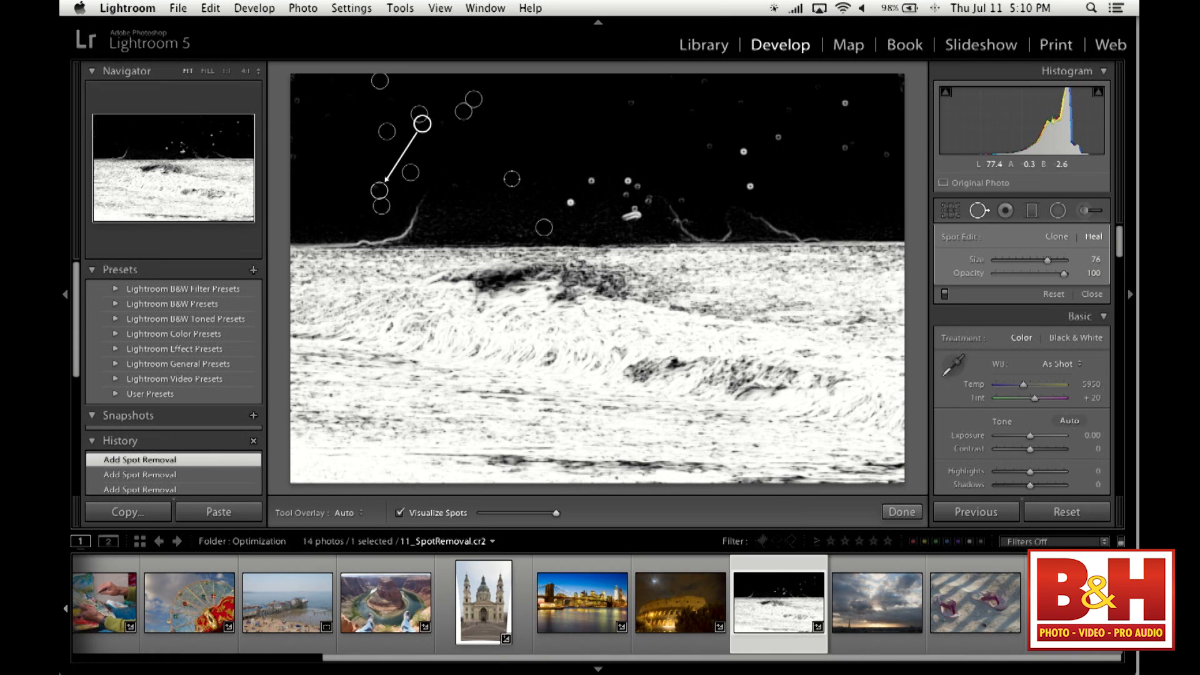
pyautogui.click(567, 201)
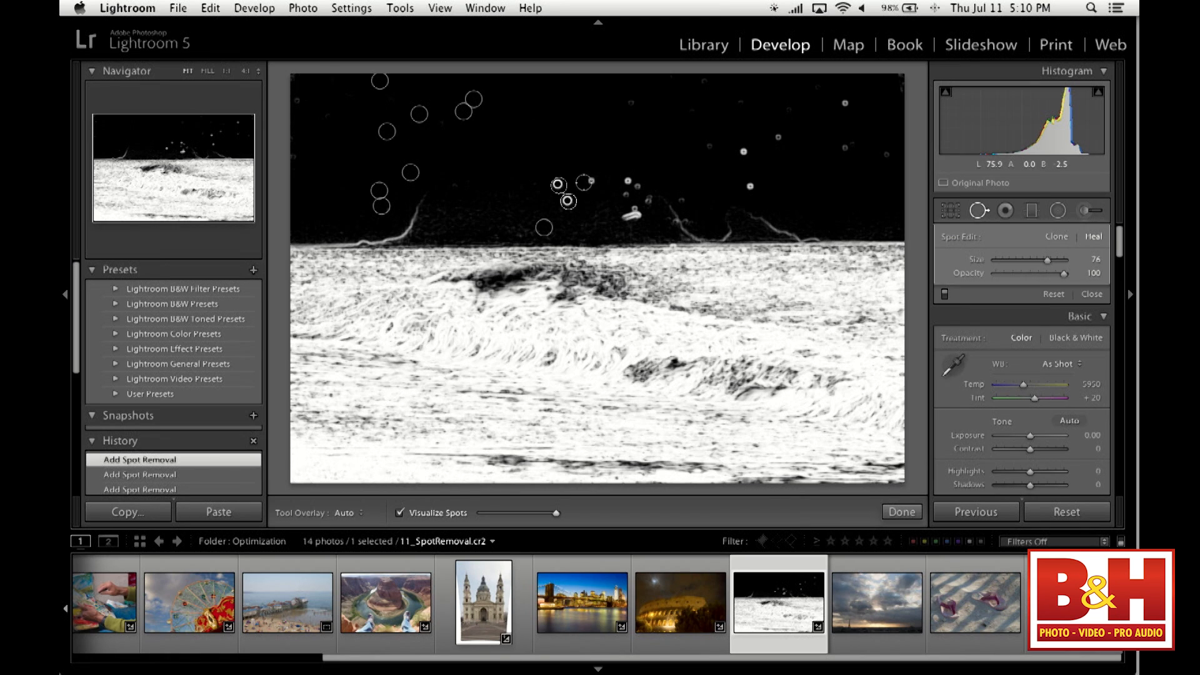
pyautogui.click(591, 179)
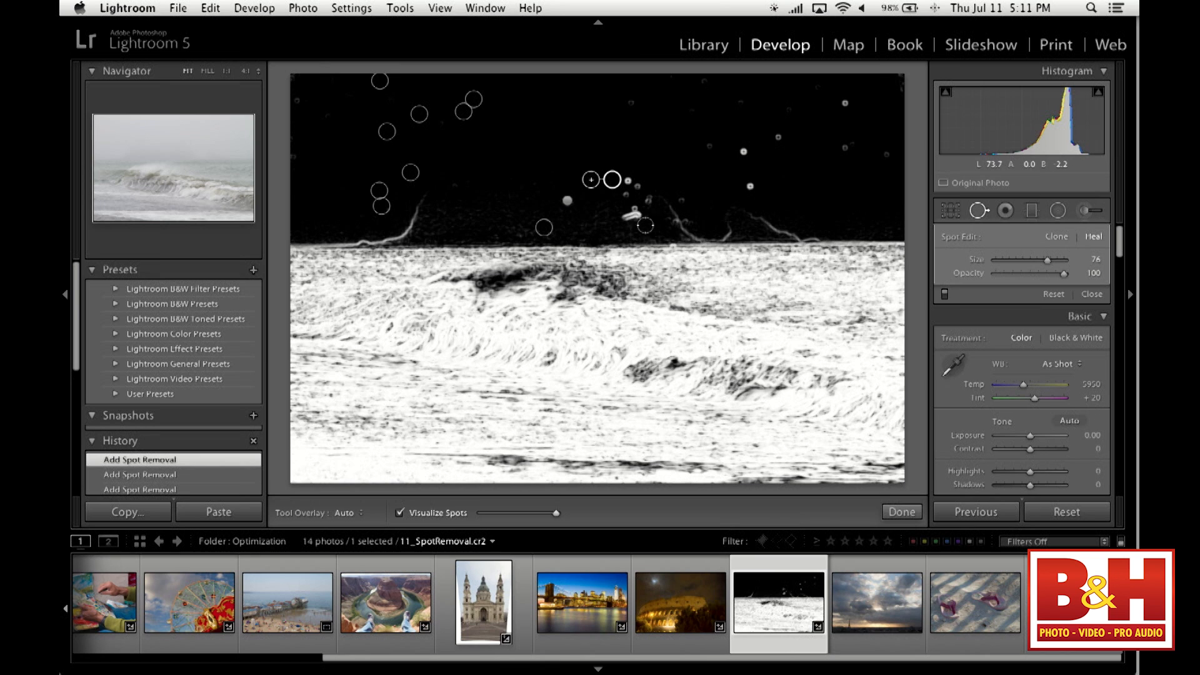
pyautogui.click(400, 512)
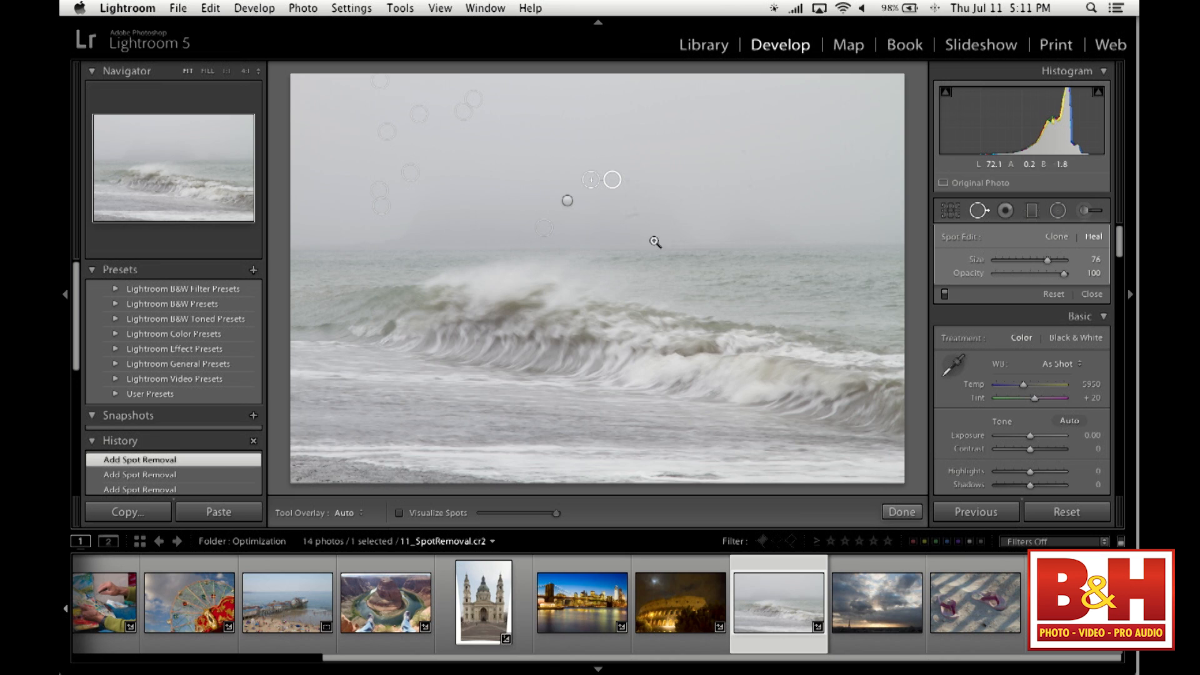
# - Heal the elongated smudge above the horizon at 1:1 with a freehand stroke at brush size 41, and return to the full photo
pyautogui.click(628, 220)
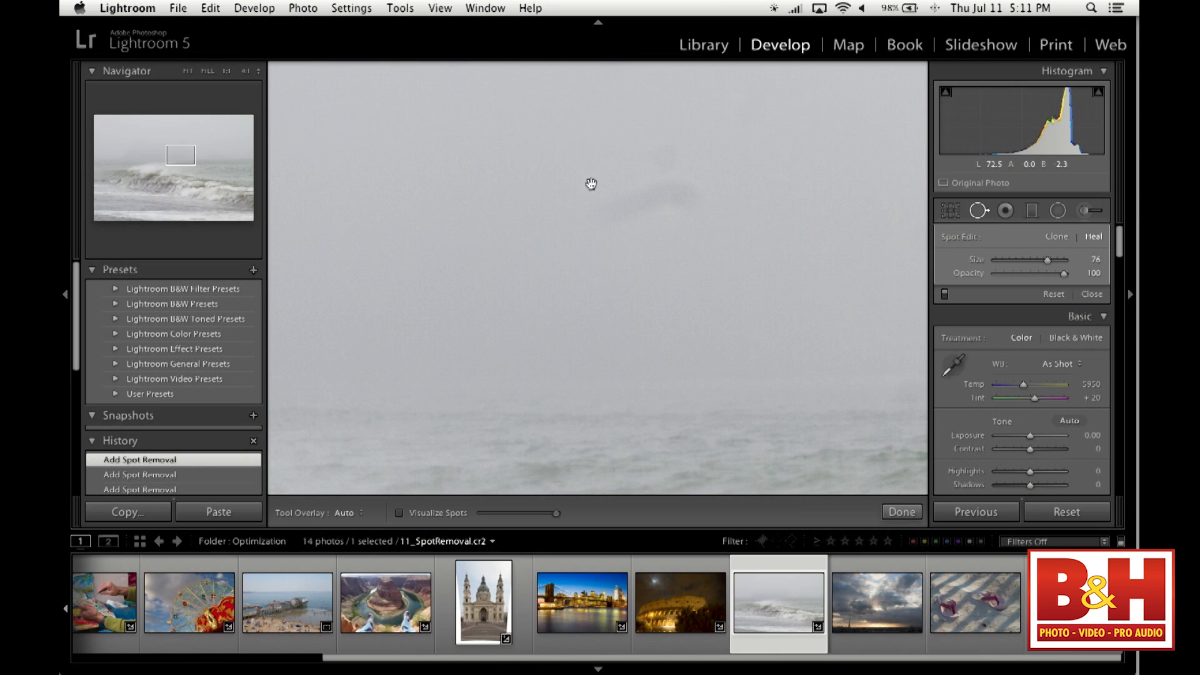
pyautogui.click(980, 211)
pyautogui.click(980, 210)
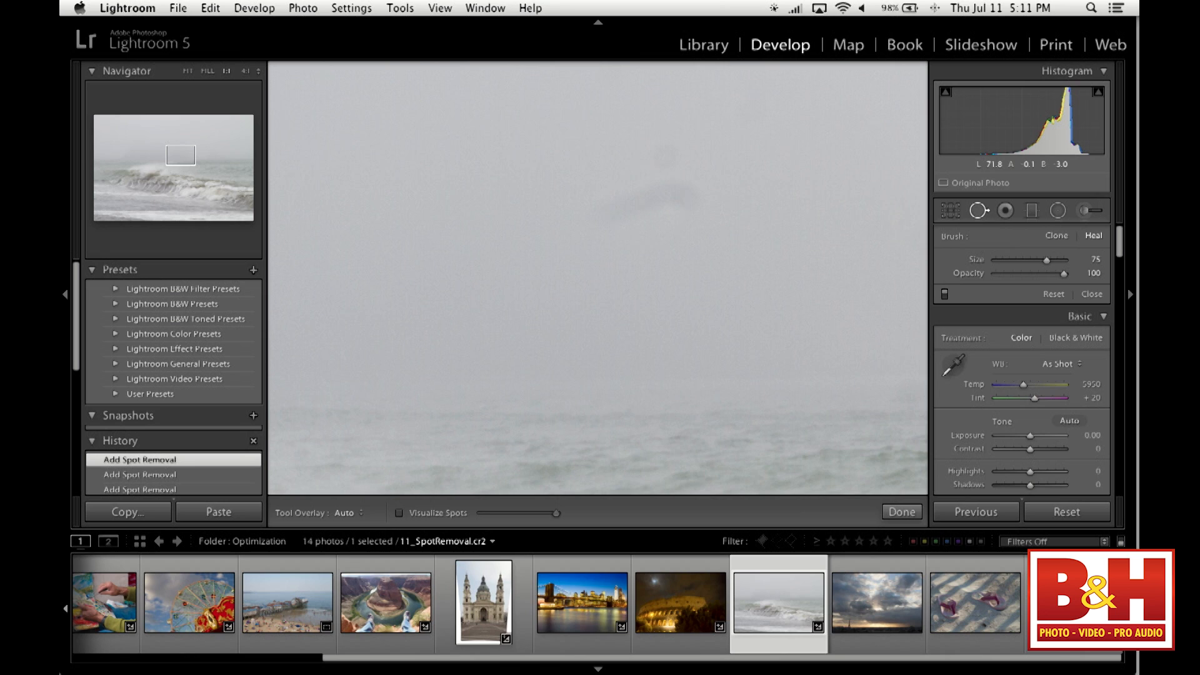
pyautogui.press('[')
pyautogui.press('[')
pyautogui.press('[')
pyautogui.press('[')
pyautogui.moveTo(603, 216)
pyautogui.mouseDown()
pyautogui.moveTo(611, 201)
pyautogui.moveTo(659, 194)
pyautogui.moveTo(700, 209)
pyautogui.mouseUp()
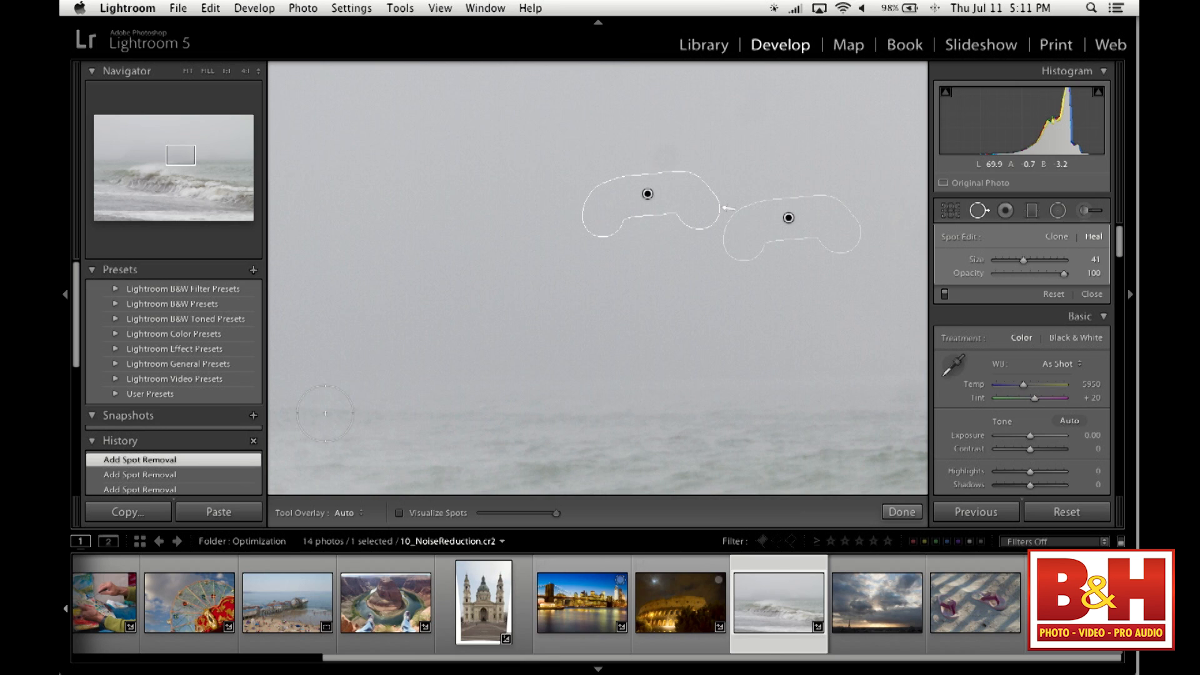
pyautogui.click(189, 72)
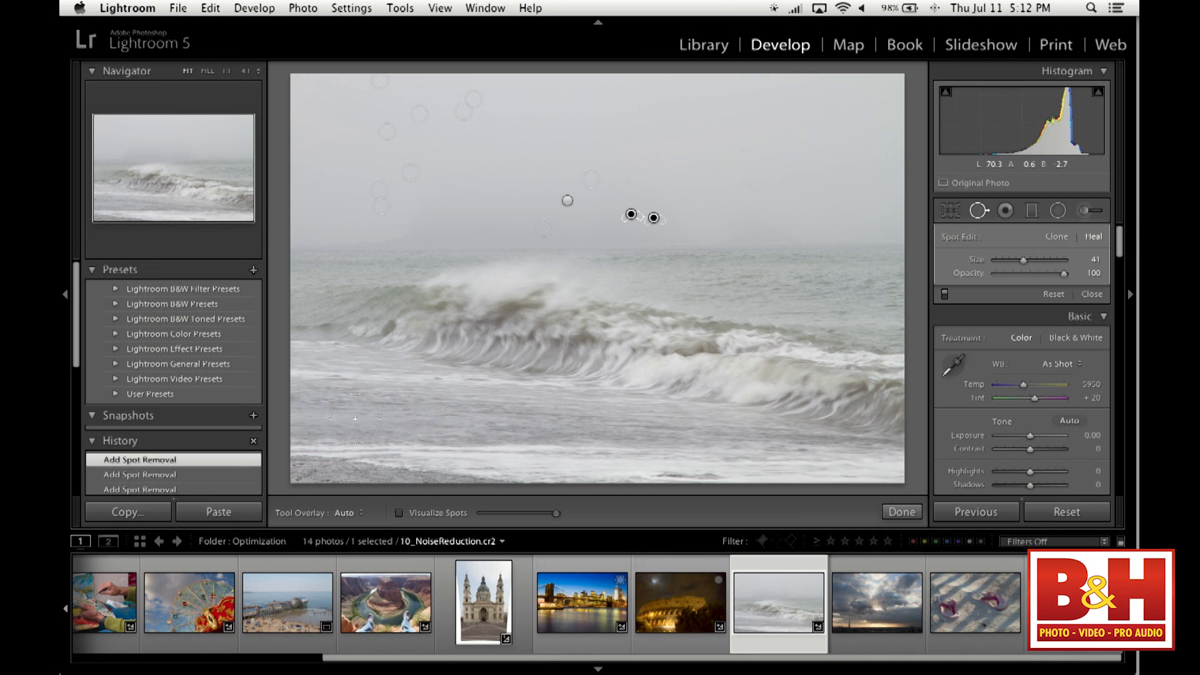
# - Try healing a straight horizontal strip across the foreground with a size 81 brush, undo it, and reset all of the photo's adjustments
pyautogui.press('shift')
pyautogui.moveTo(356, 418)
pyautogui.mouseDown()
pyautogui.moveTo(532, 416)
pyautogui.moveTo(265, 425)
pyautogui.moveTo(635, 403)
pyautogui.moveTo(327, 412)
pyautogui.moveTo(570, 413)
pyautogui.mouseUp()
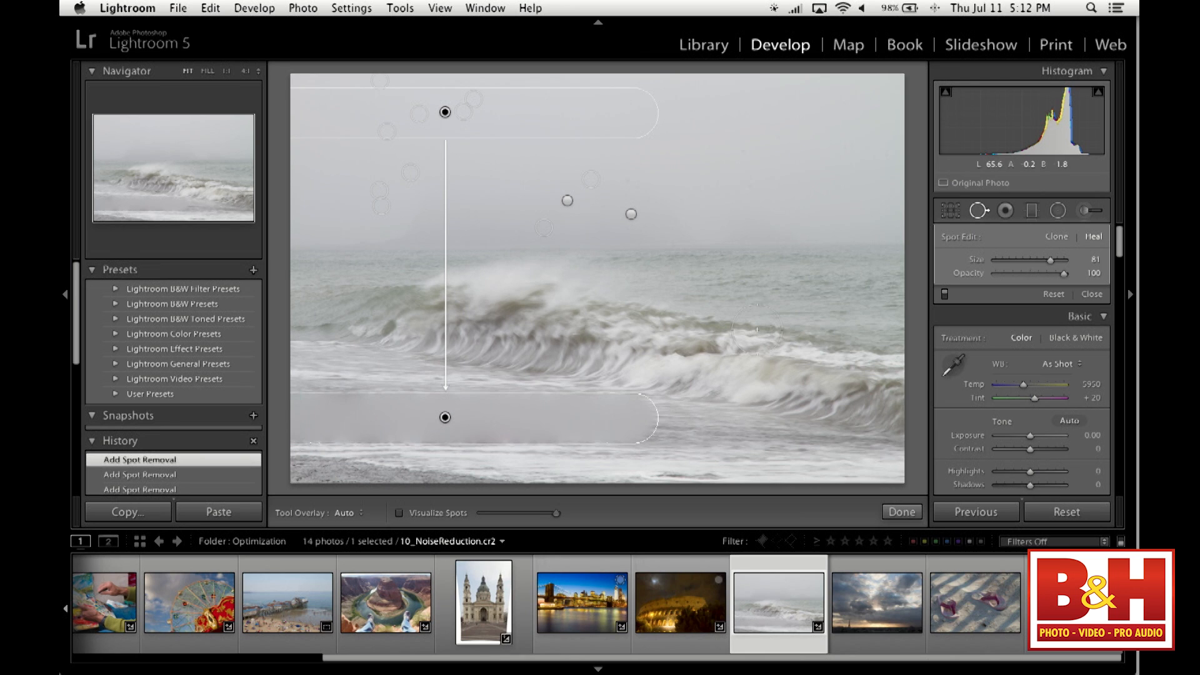
pyautogui.moveTo(800, 190)
pyautogui.mouseDown()
pyautogui.moveTo(798, 302)
pyautogui.moveTo(803, 129)
pyautogui.moveTo(796, 309)
pyautogui.mouseUp()
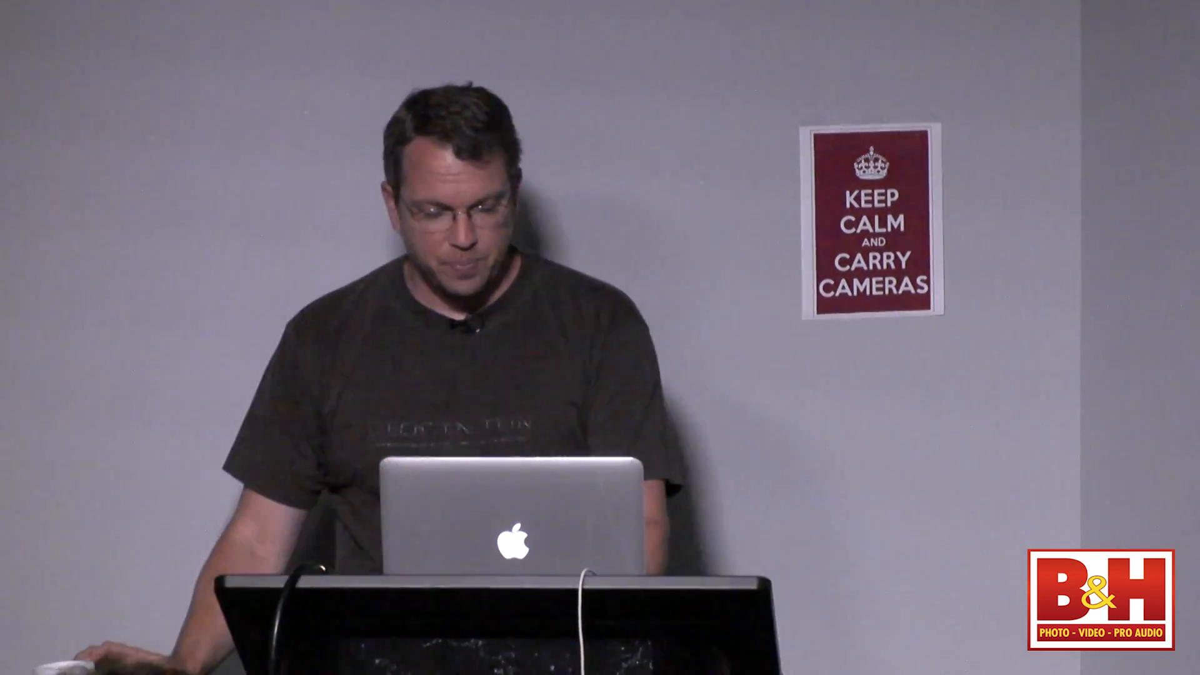
pyautogui.press('super+z')
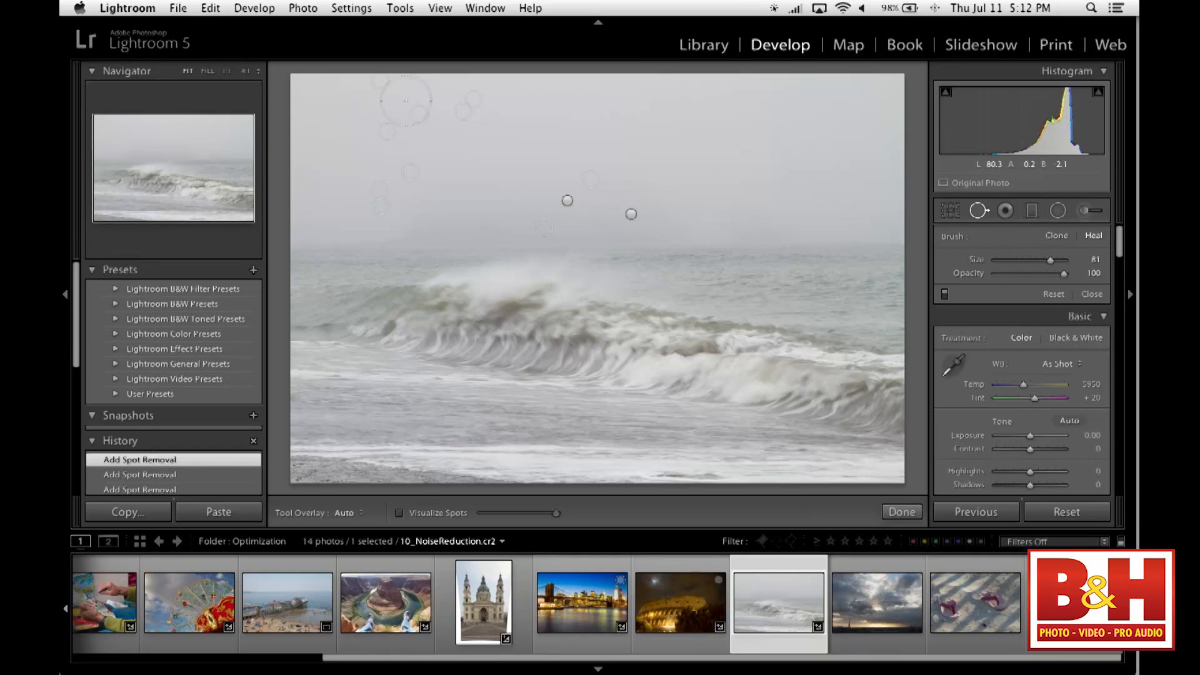
pyautogui.click(1067, 512)
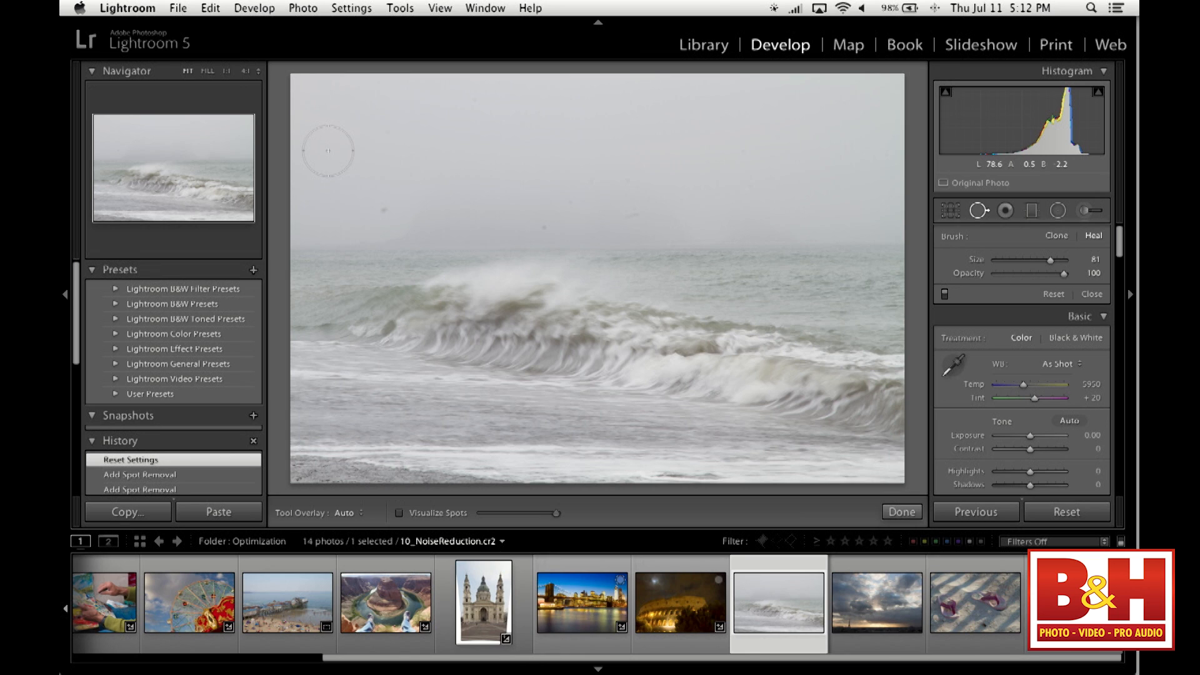
# - Heal a size 81 spot at the horizon's left end and try extending it in a straight line to the right end
pyautogui.click(319, 249)
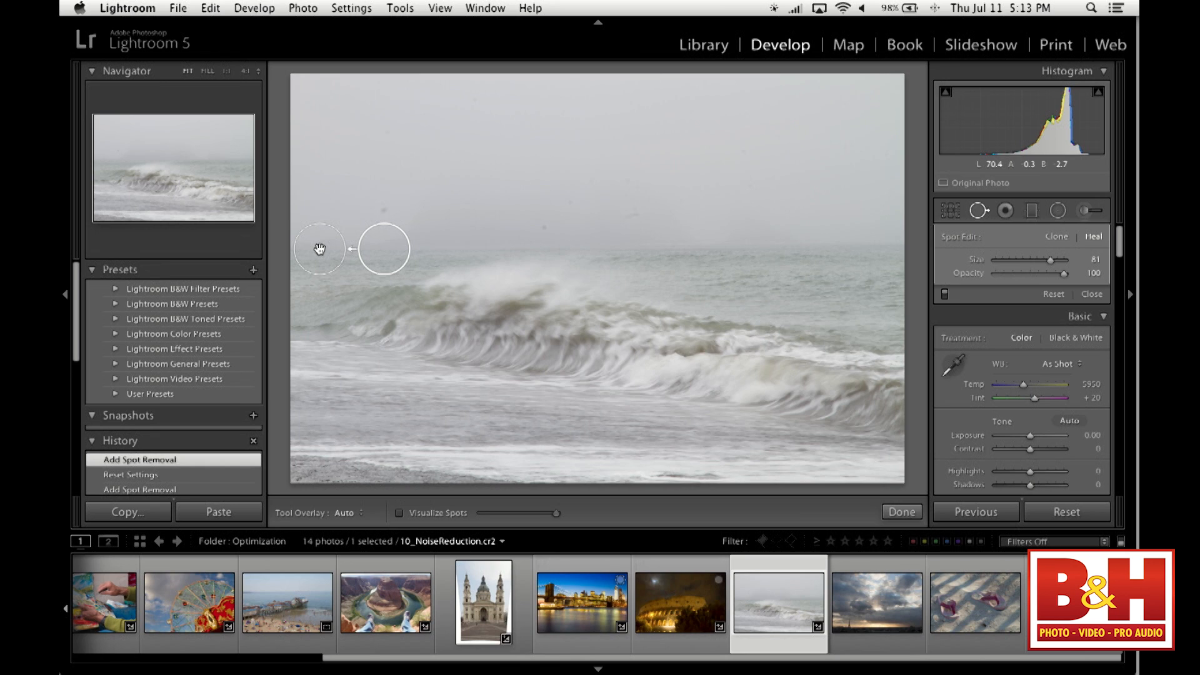
pyautogui.press('shift')
pyautogui.keyDown('shift'); pyautogui.click(864, 244); pyautogui.keyUp('shift')
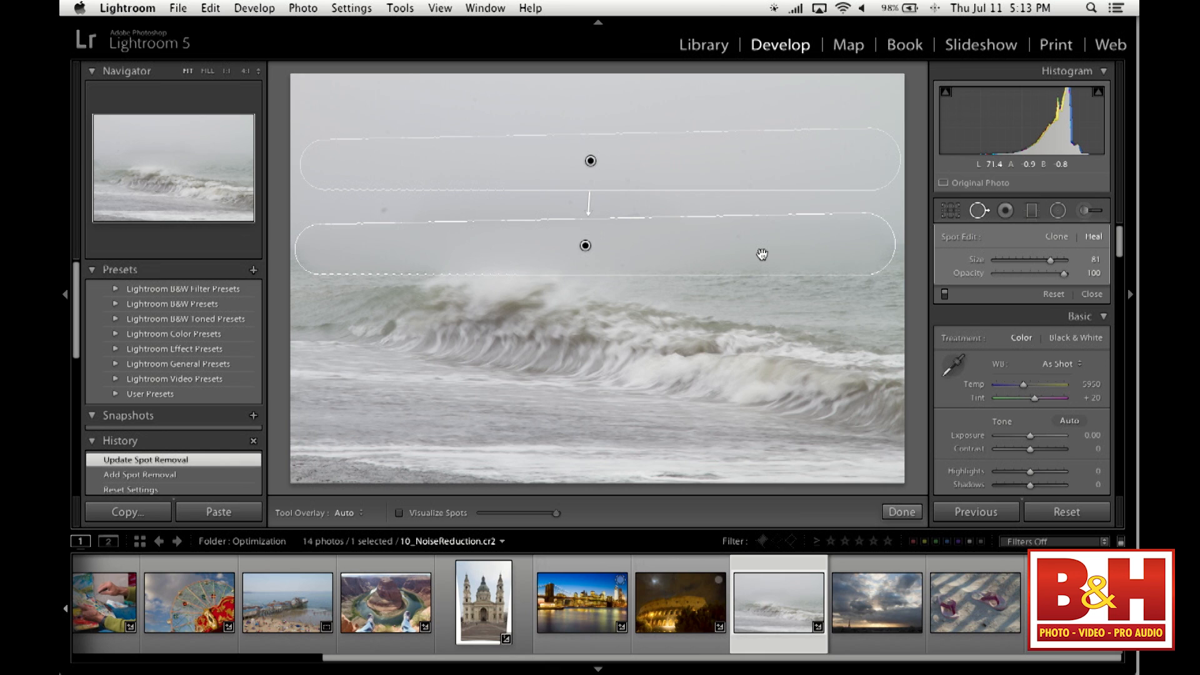
pyautogui.press('super+z')
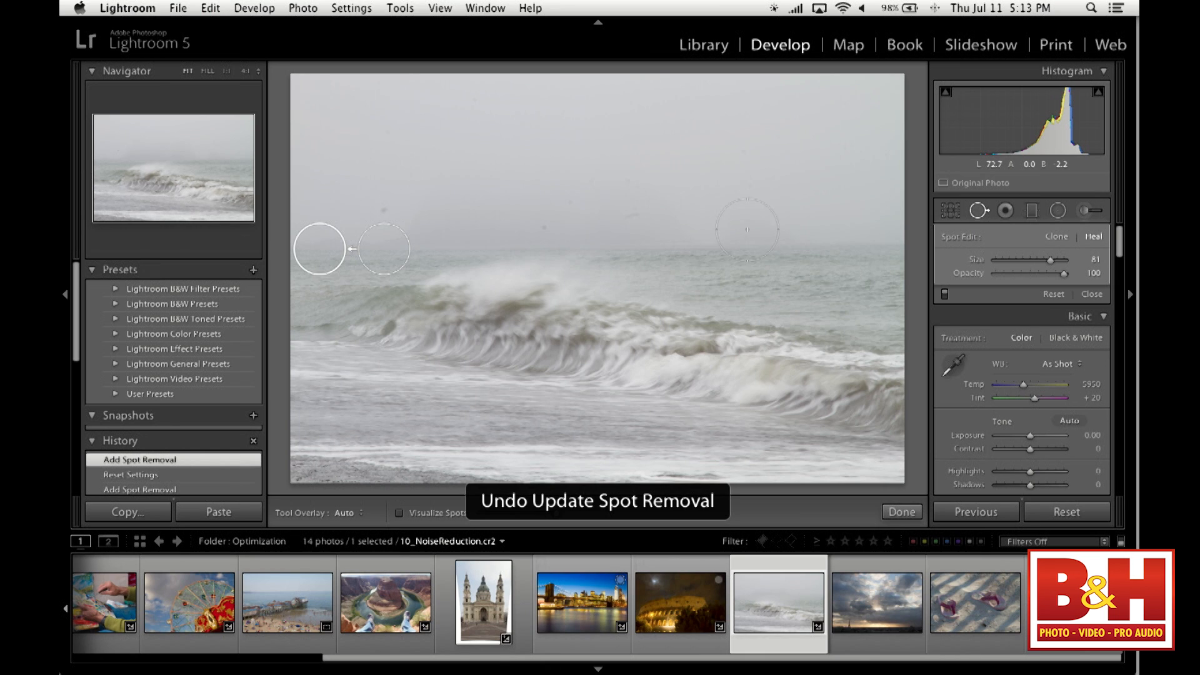
# - Place a size 82 heal spot on the left foreground and extend it in a straight line to the upper right sky
pyautogui.click(366, 421)
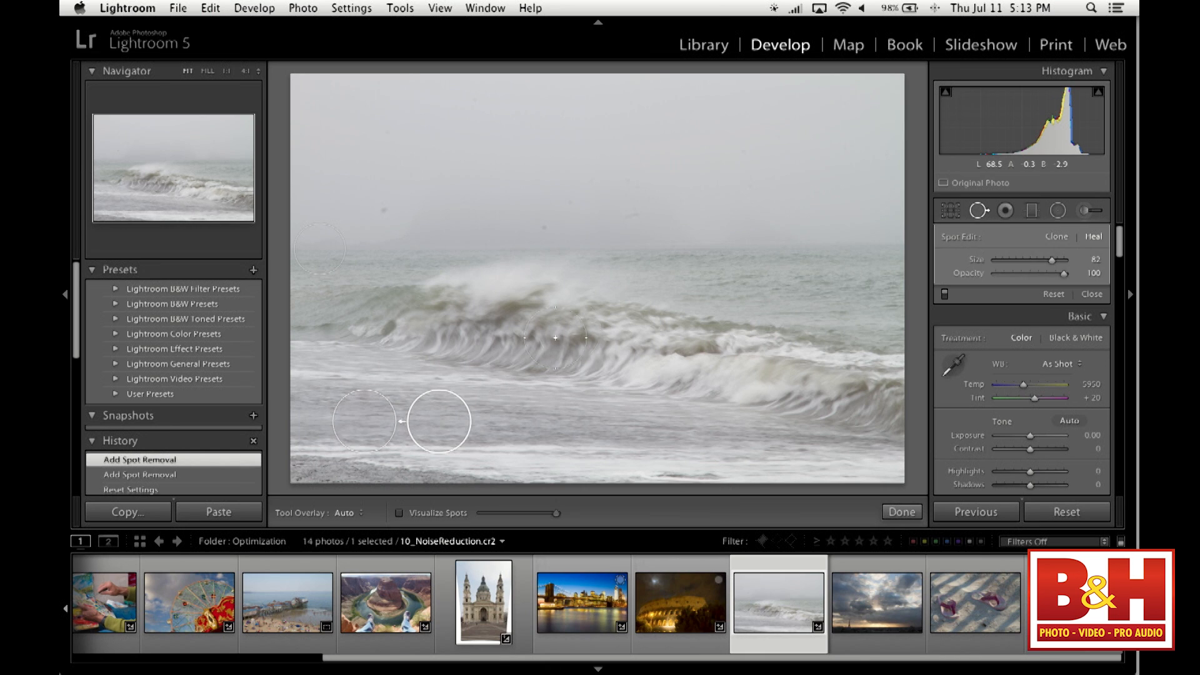
pyautogui.keyDown('shift'); pyautogui.click(765, 156); pyautogui.keyUp('shift')
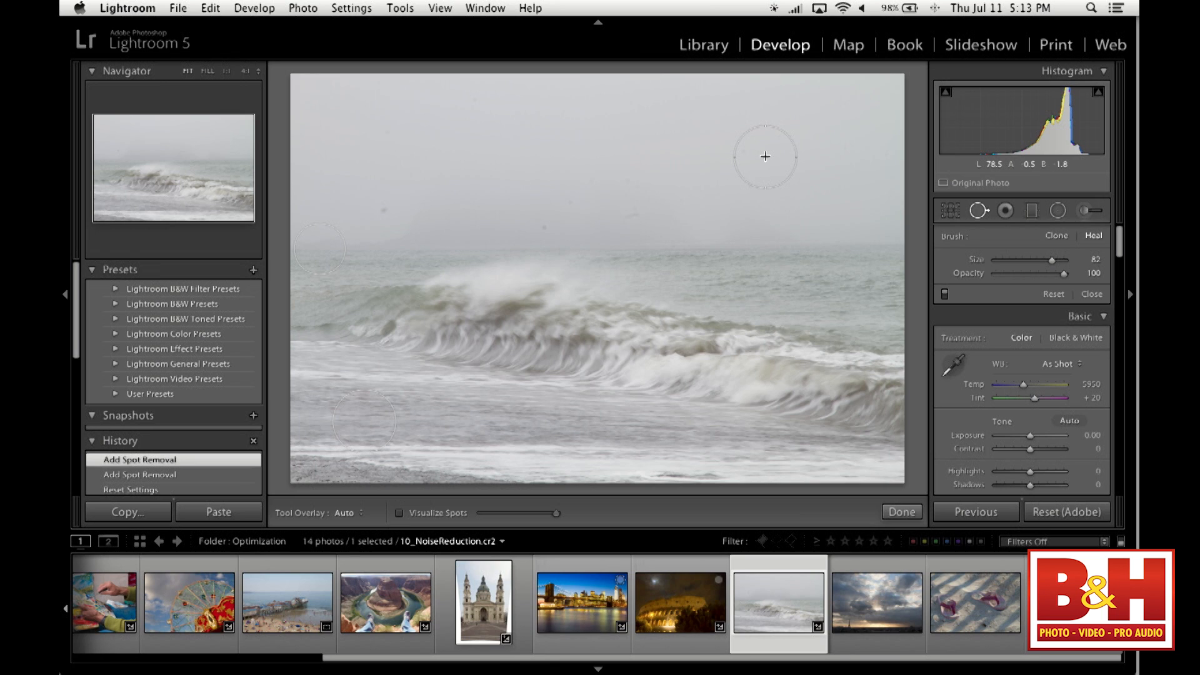
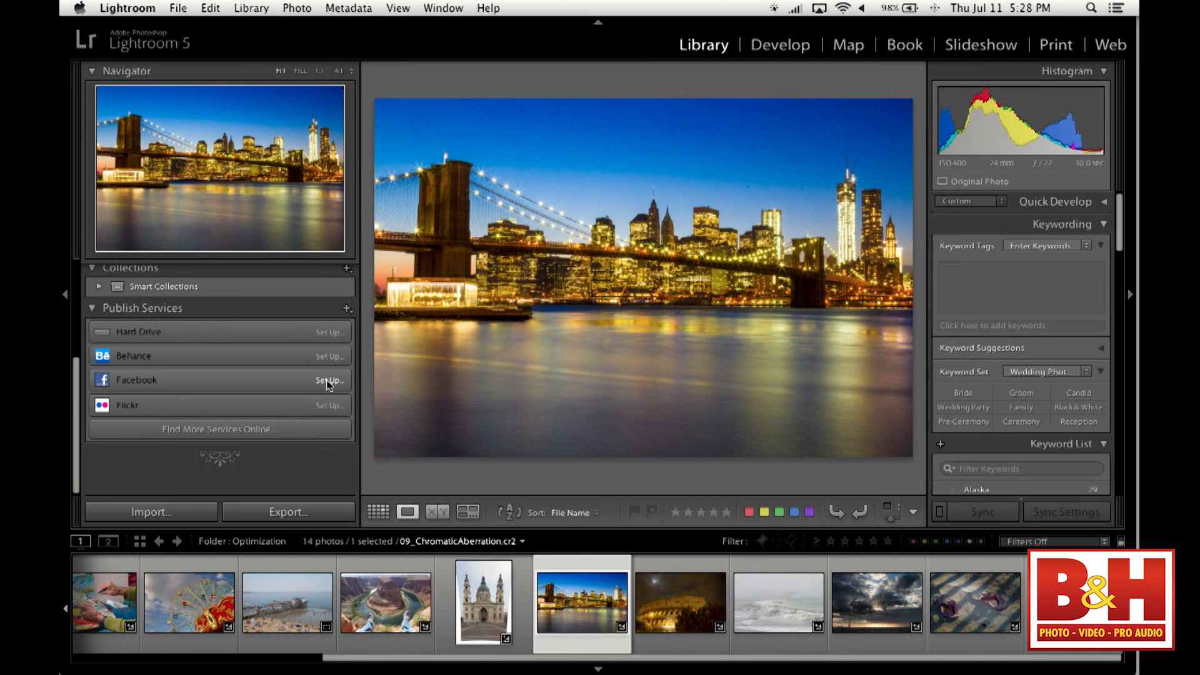
# - Set up the Facebook publish service and add the 09_ChromaticAberration bridge photo to its Timeline Photos collection
pyautogui.click(329, 381)
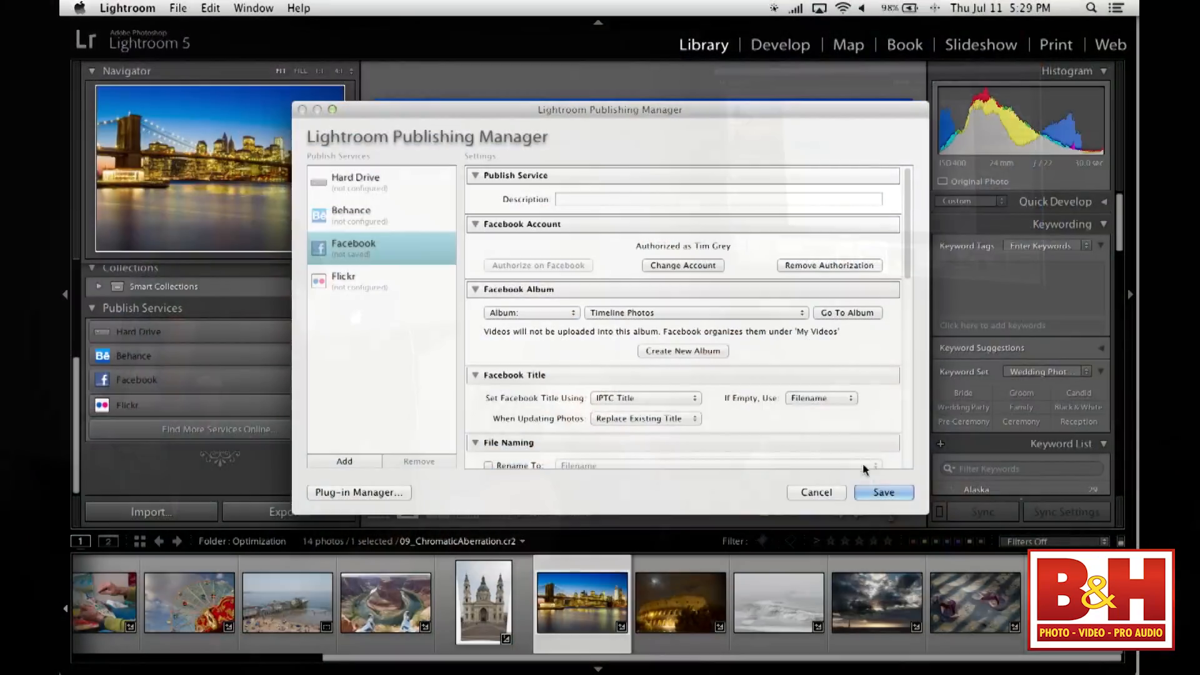
pyautogui.click(884, 492)
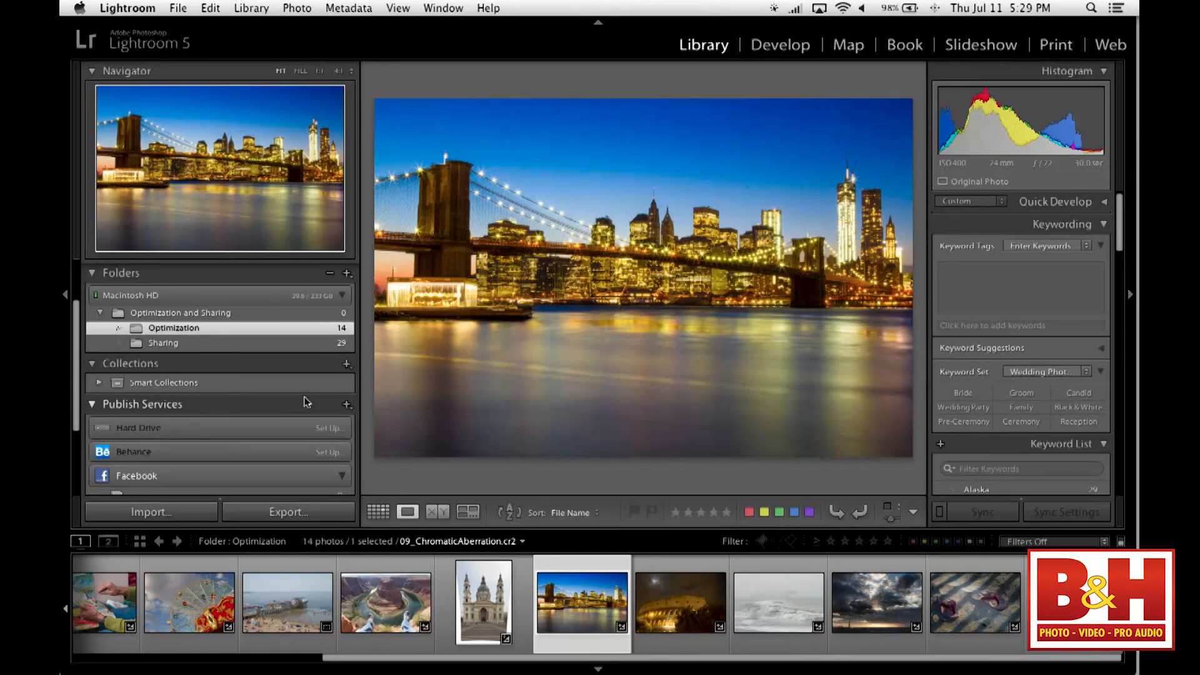
pyautogui.scroll(-3, 213, 389)
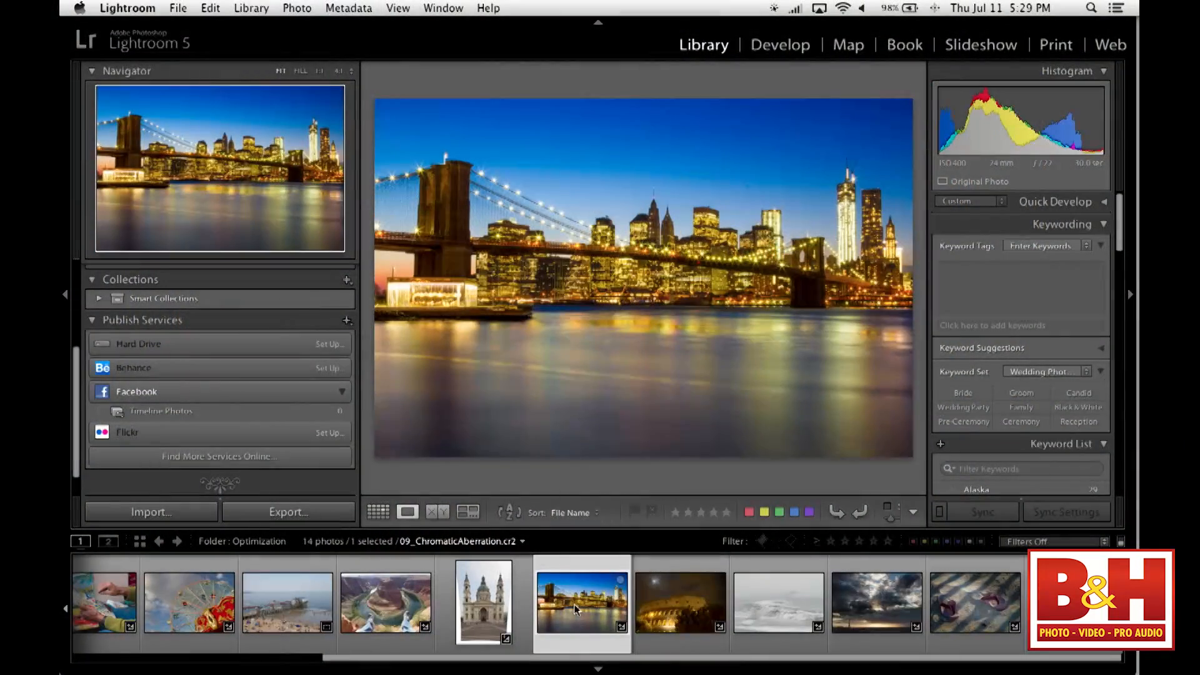
pyautogui.moveTo(574, 604); pyautogui.dragTo(177, 416)
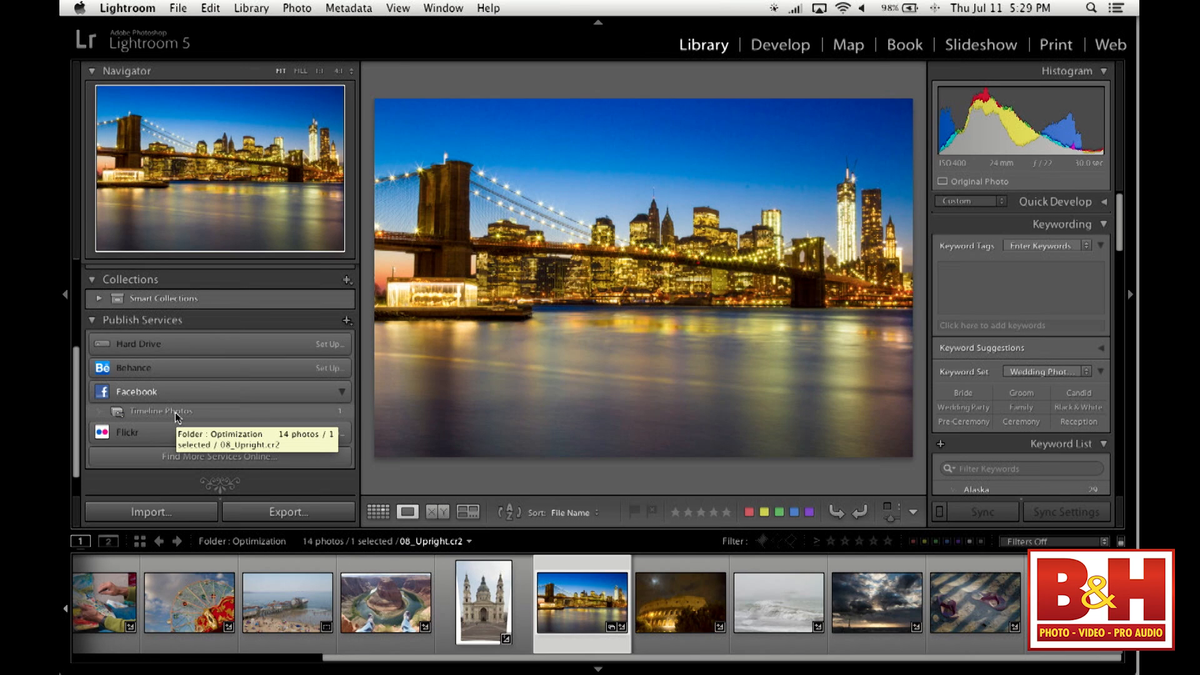
# - Show the Facebook Timeline Photos collection as a grid and publish its new bridge photo
pyautogui.rightClick(171, 415)
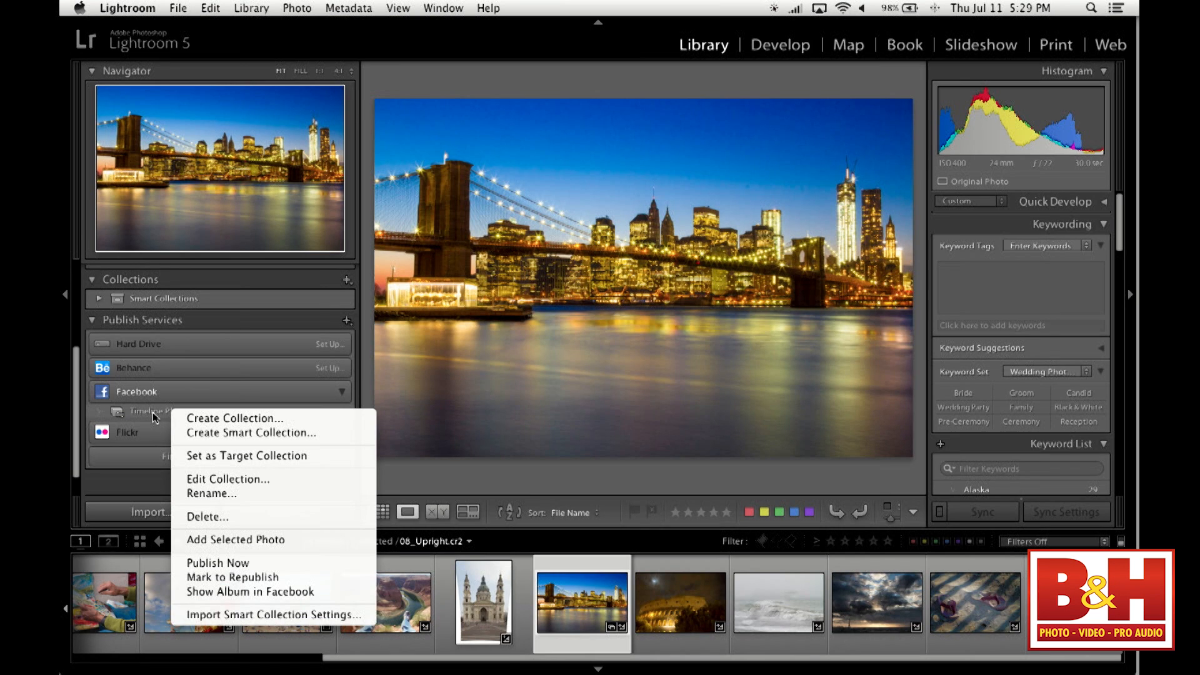
pyautogui.click(153, 411)
pyautogui.click(149, 410)
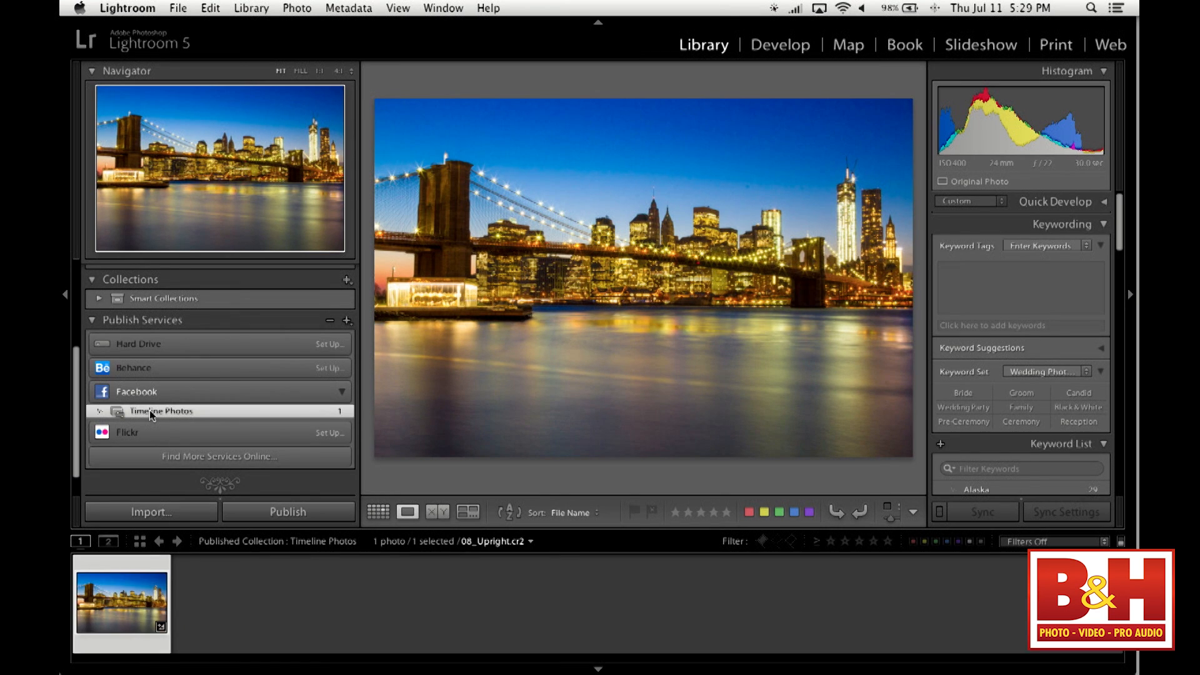
pyautogui.click(370, 515)
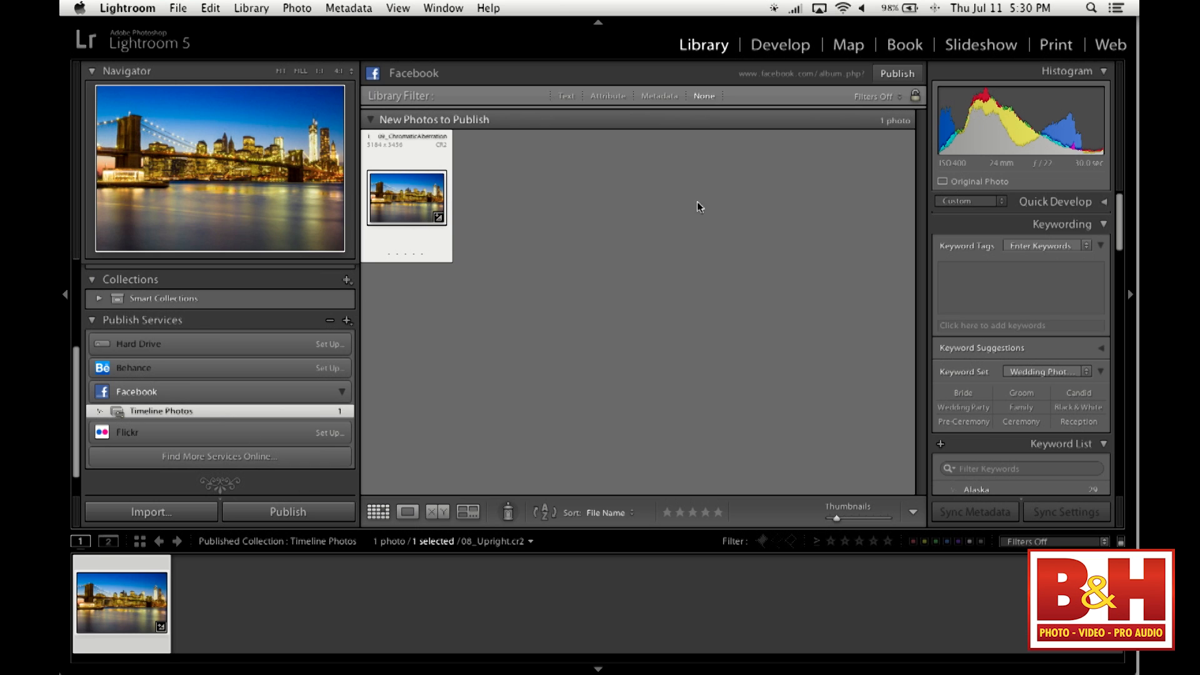
pyautogui.click(905, 74)
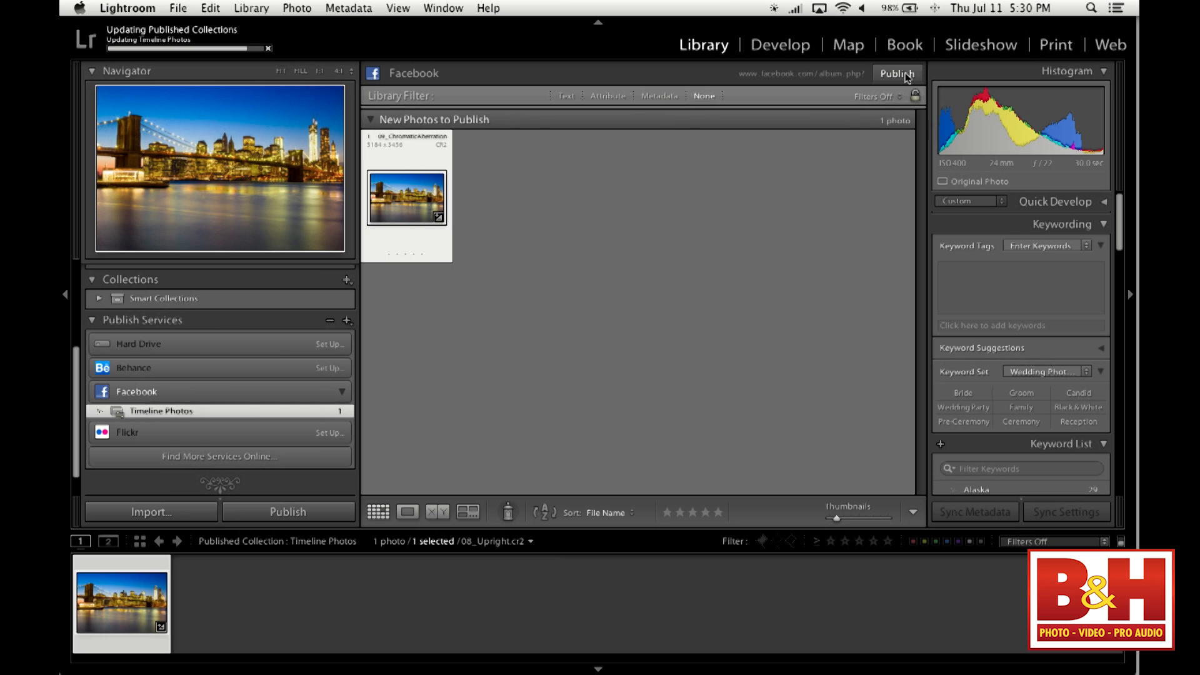
pyautogui.click(898, 74)
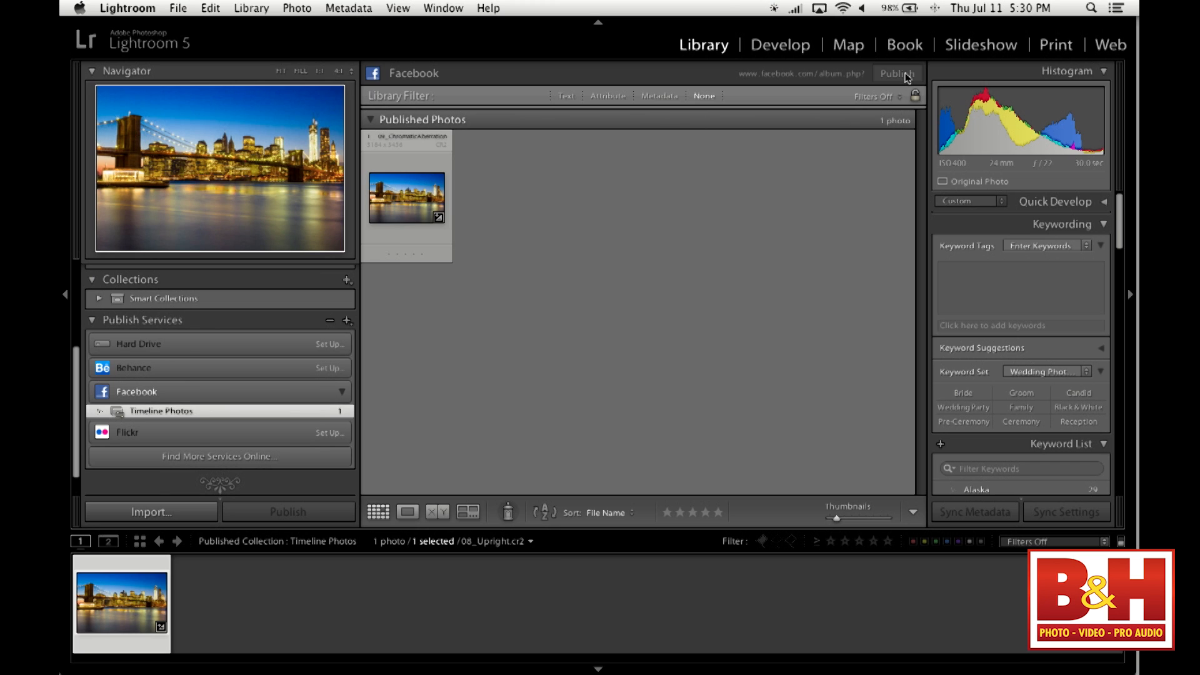
# - Switch to Chrome, go to Facebook, and view the published bridge photo's post on the account's own timeline
pyautogui.moveTo(1135, 50)
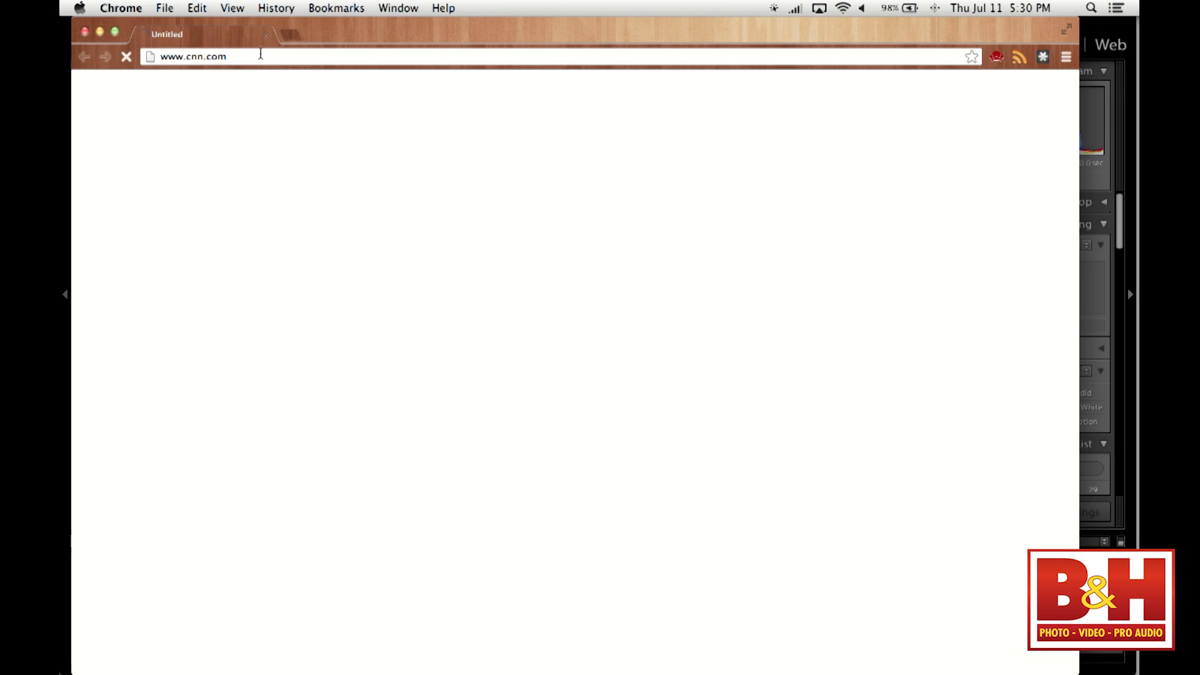
pyautogui.click(261, 56)
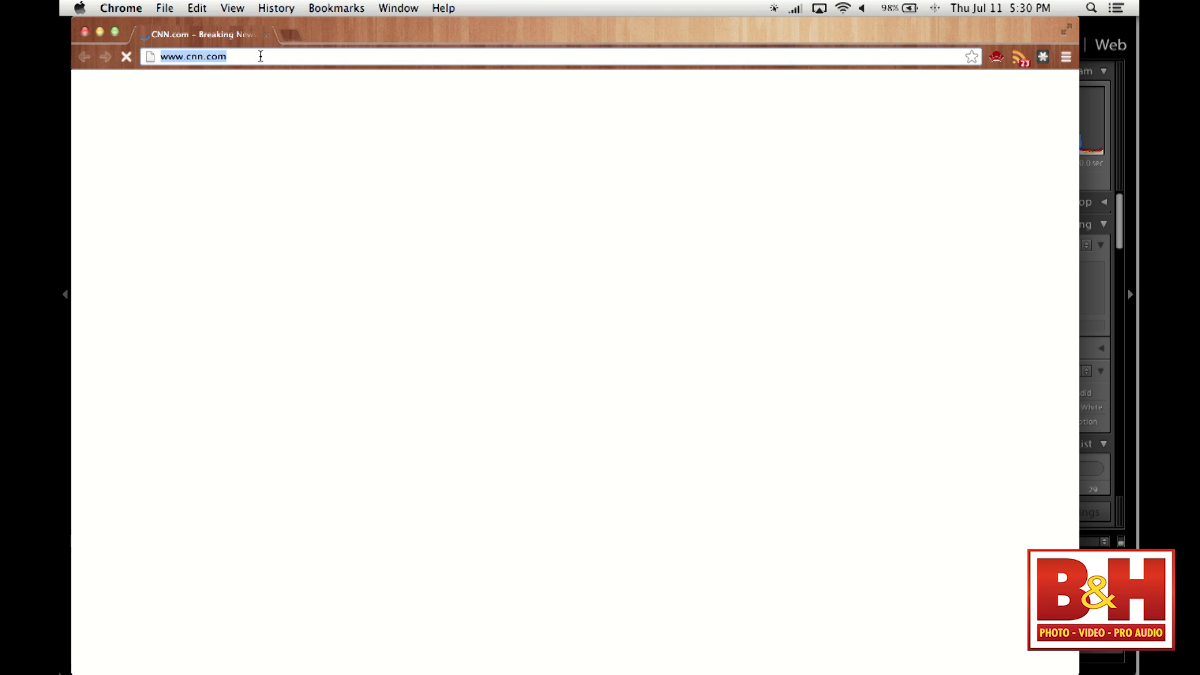
pyautogui.write('facebook')
pyautogui.press('Return')
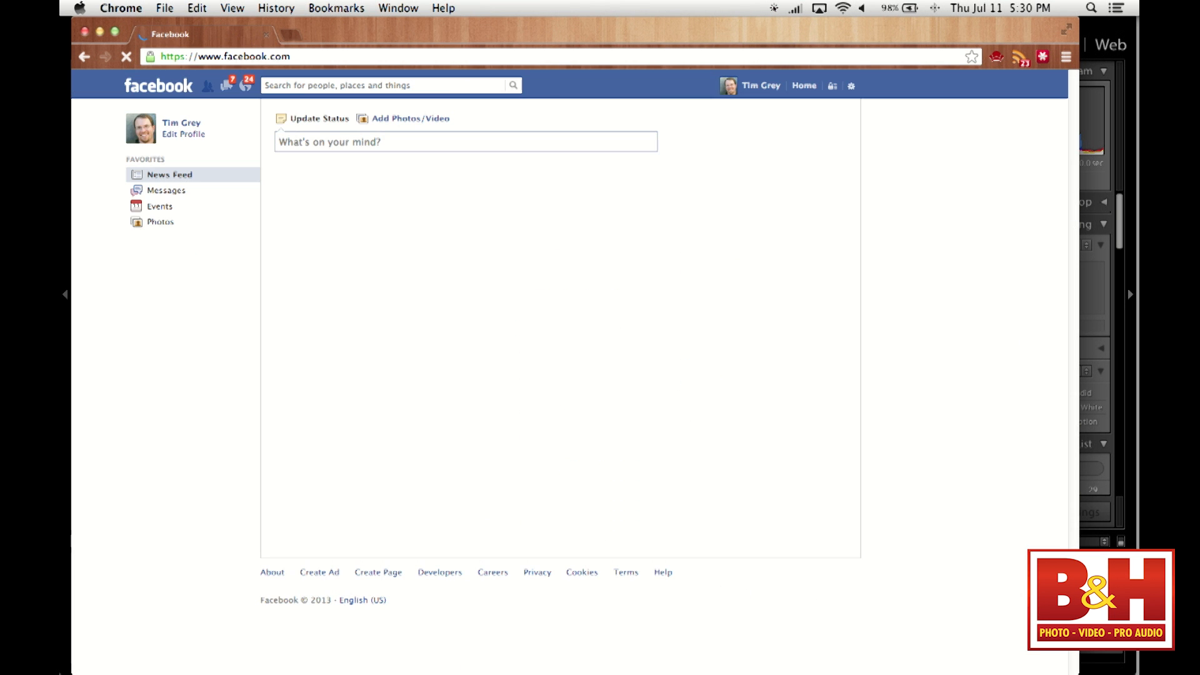
pyautogui.click(187, 122)
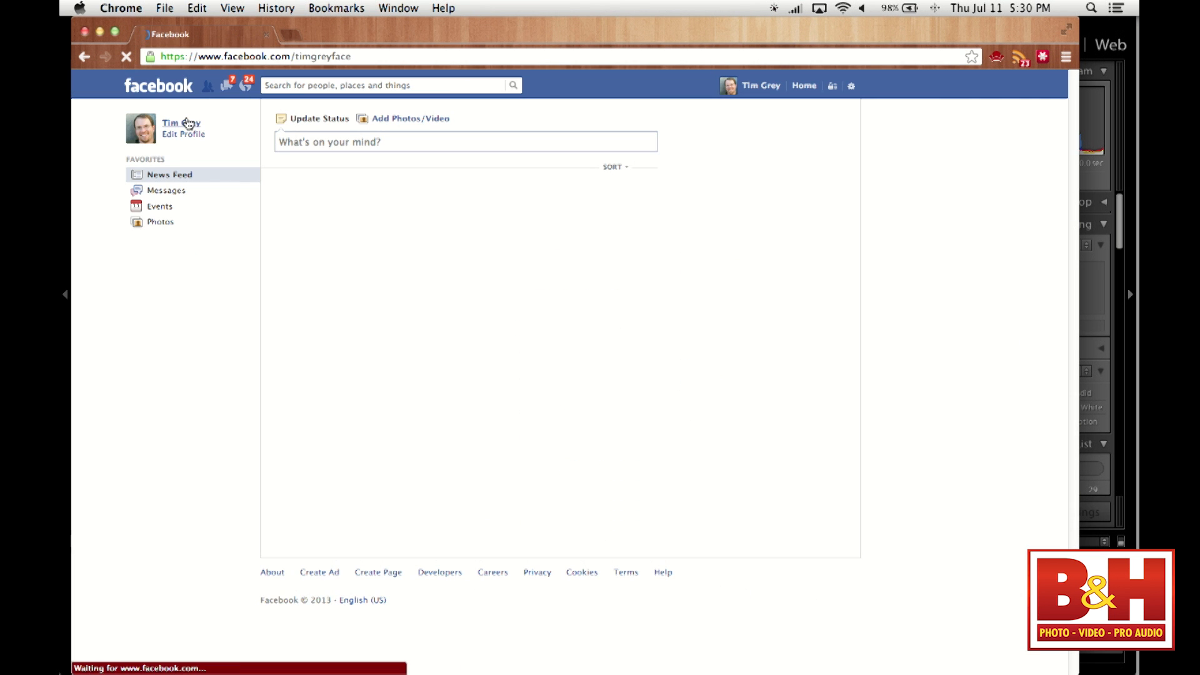
pyautogui.scroll(-5, 101, 261)
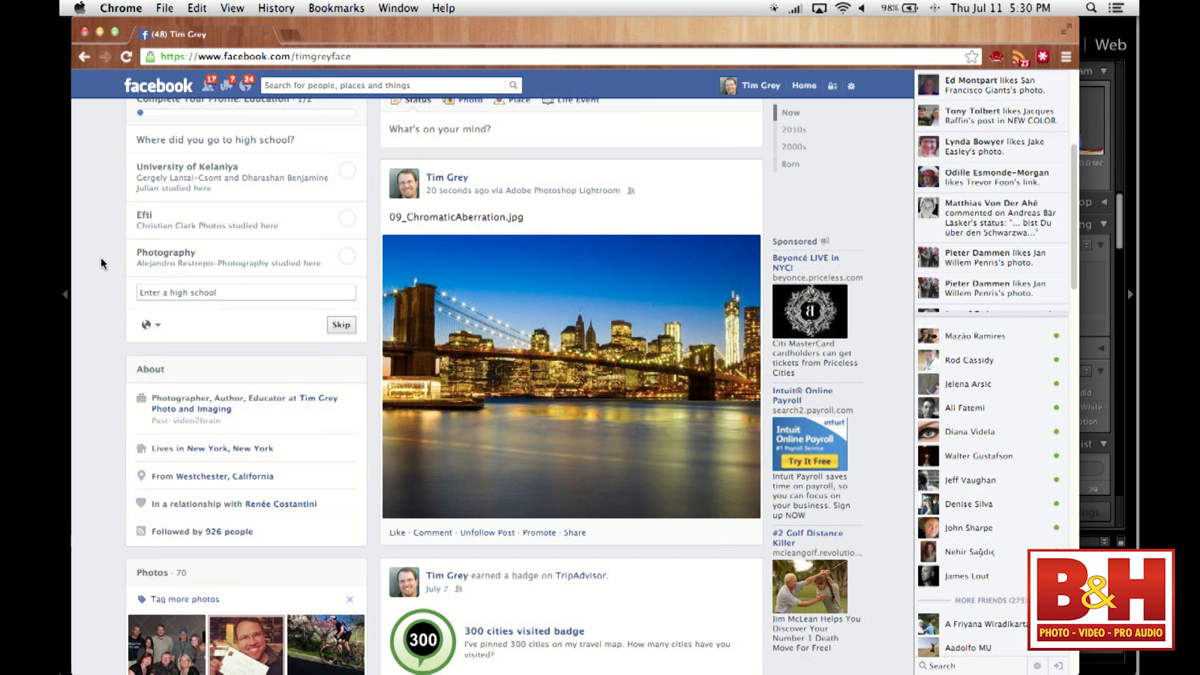
pyautogui.scroll(-3, 420, 408)
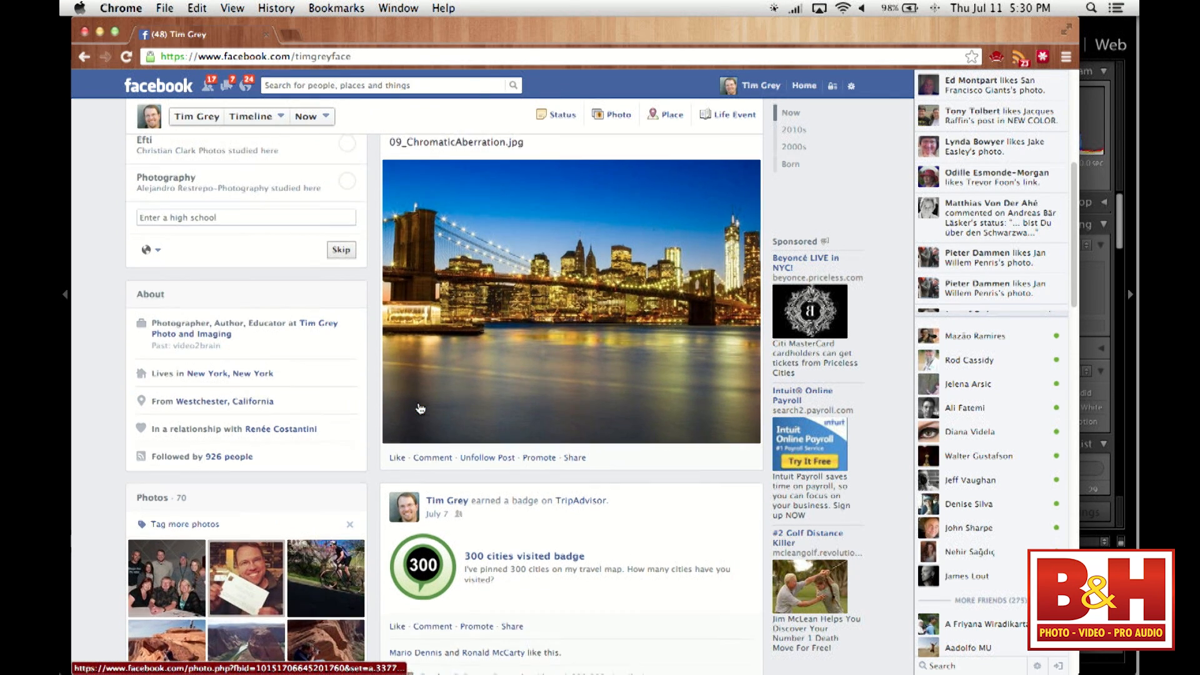
pyautogui.scroll(2, 420, 409)
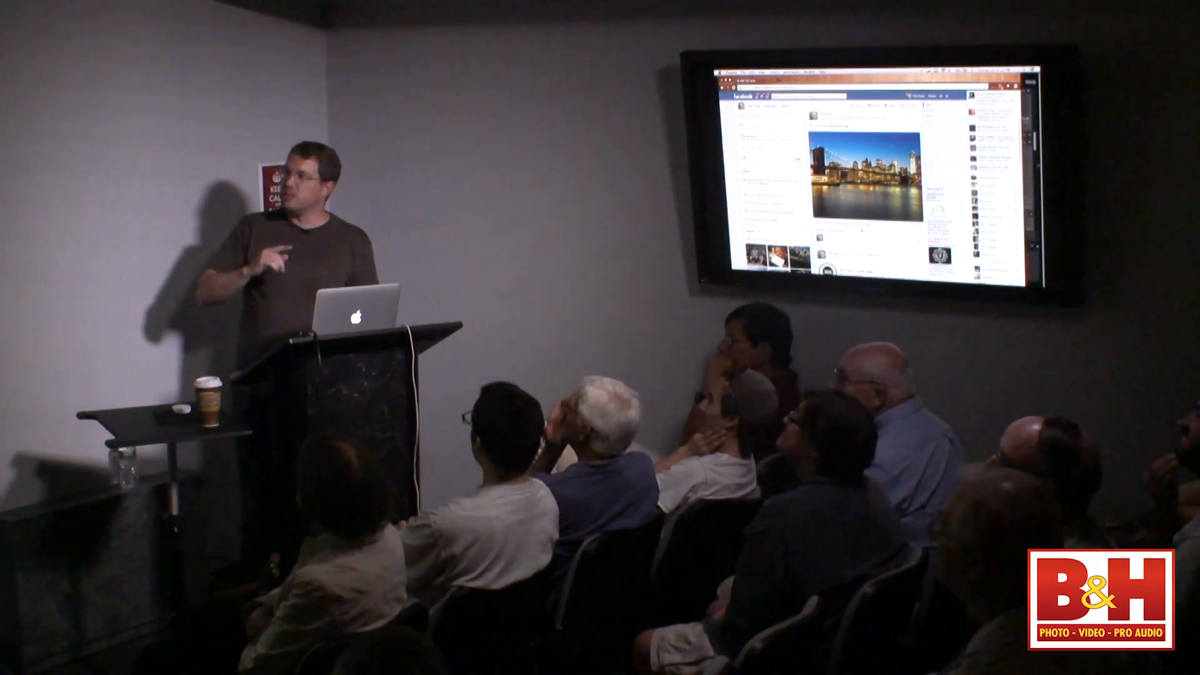
# - Switch back to Lightroom and refresh the Facebook comments for the published bridge photo
pyautogui.press('super+Tab')
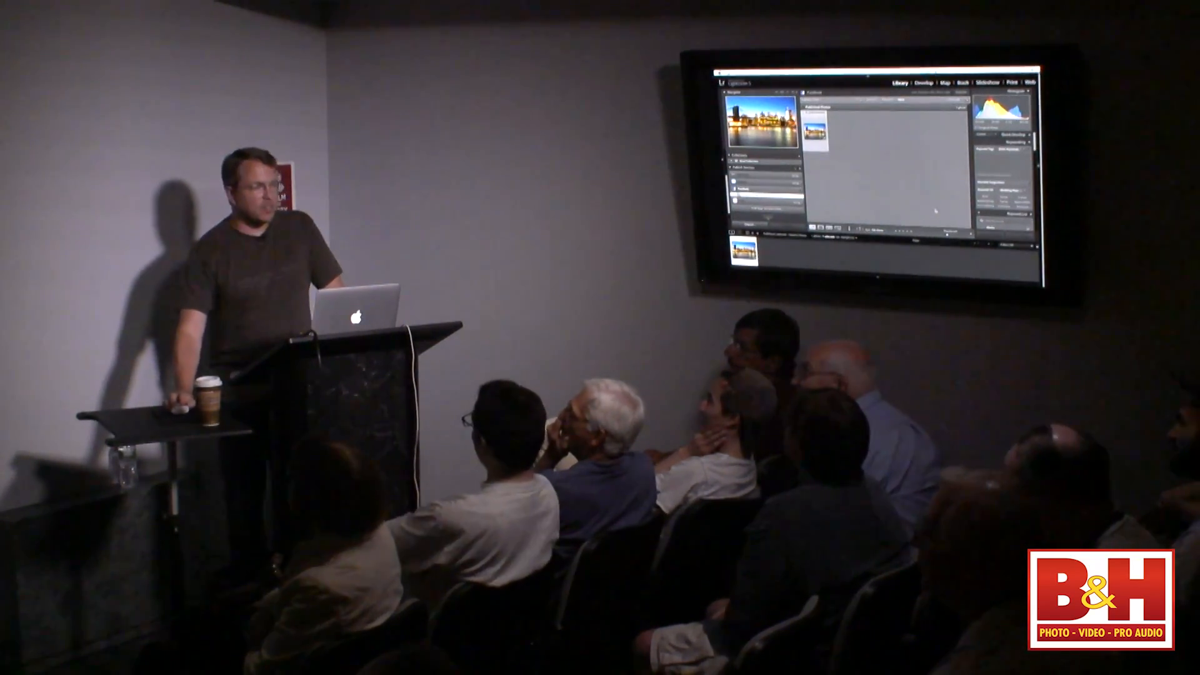
pyautogui.scroll(-10, 1066, 417)
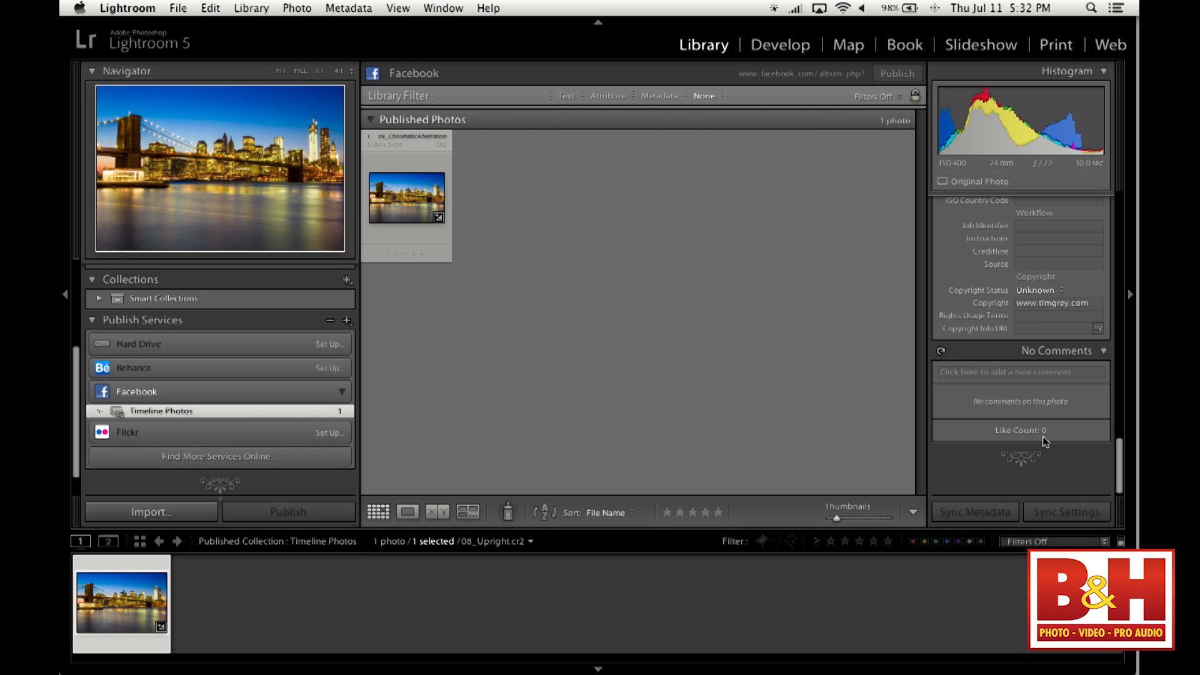
pyautogui.click(942, 351)
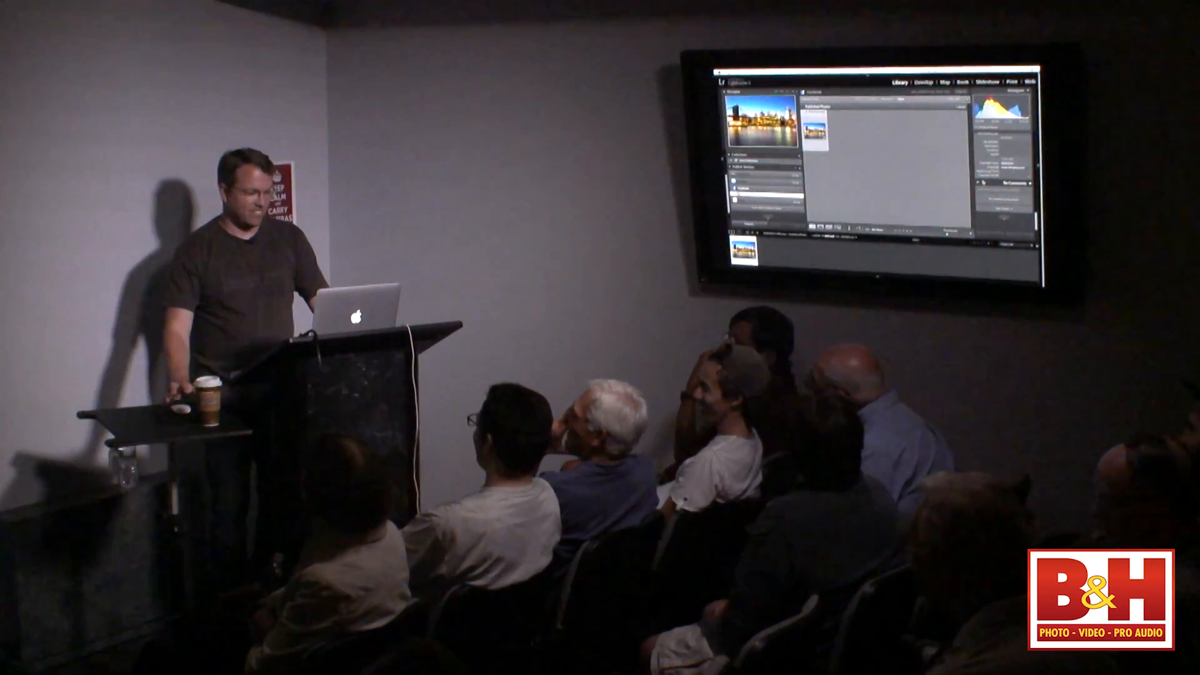
# - Like the bridge photo's post on Facebook in Chrome, and refresh the photo's comments in Lightroom again
pyautogui.press('super+Tab')
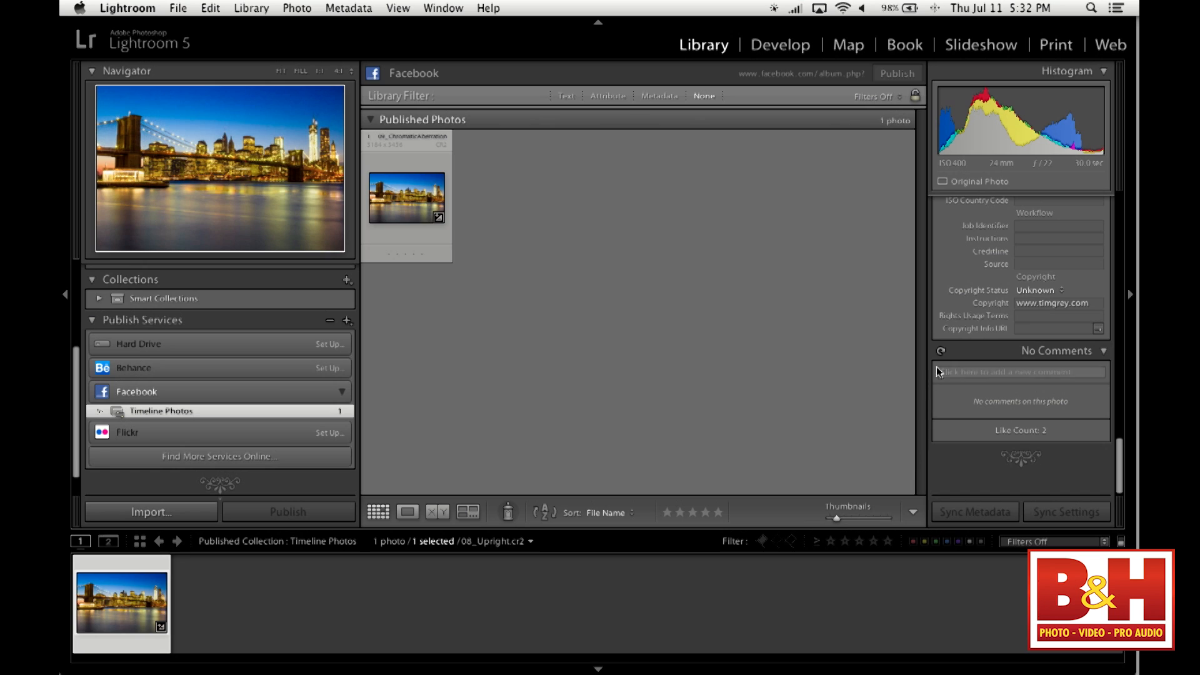
pyautogui.click(942, 352)
# - Switch to Chrome and post the comment "The group at B&H is having a great time. I hope." on the bridge photo
pyautogui.press('super+Tab')
pyautogui.click(477, 547)
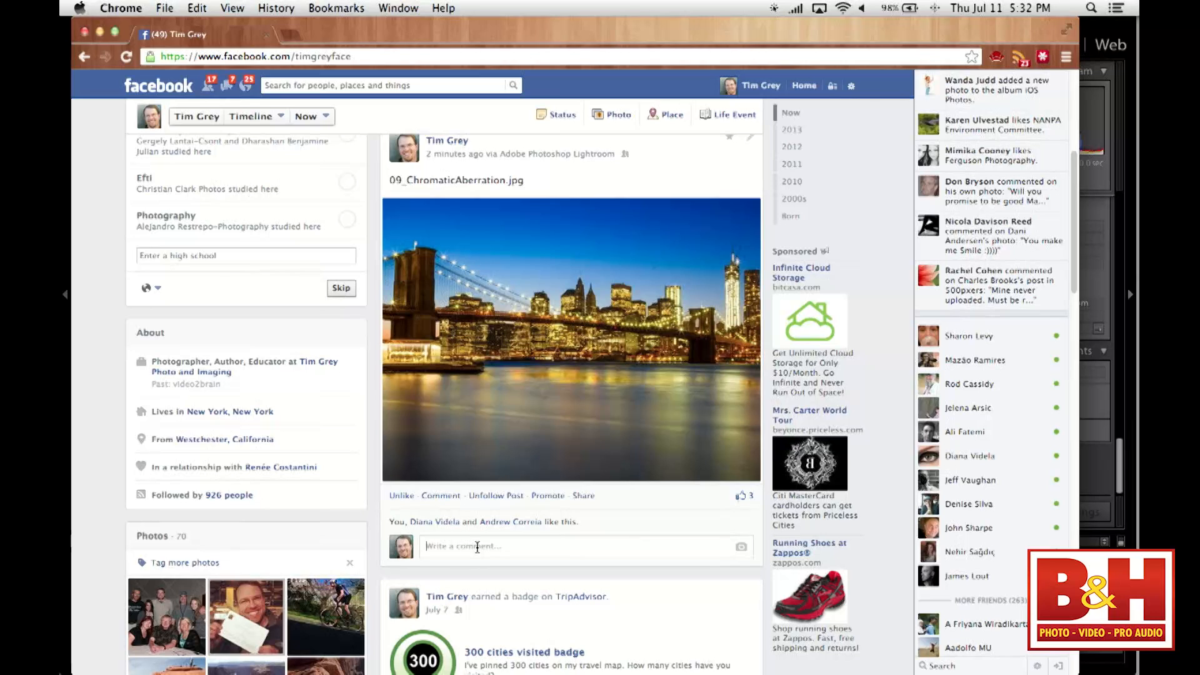
pyautogui.write('The group at B&H is having a great time. I hope')
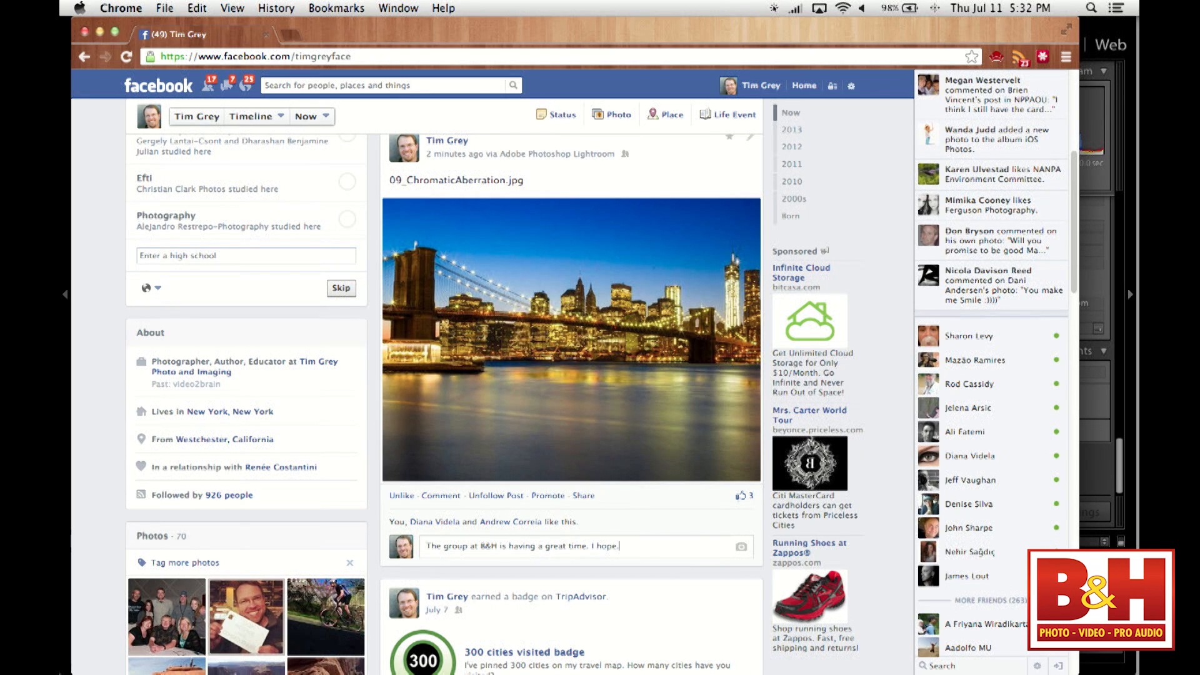
pyautogui.press('Return')
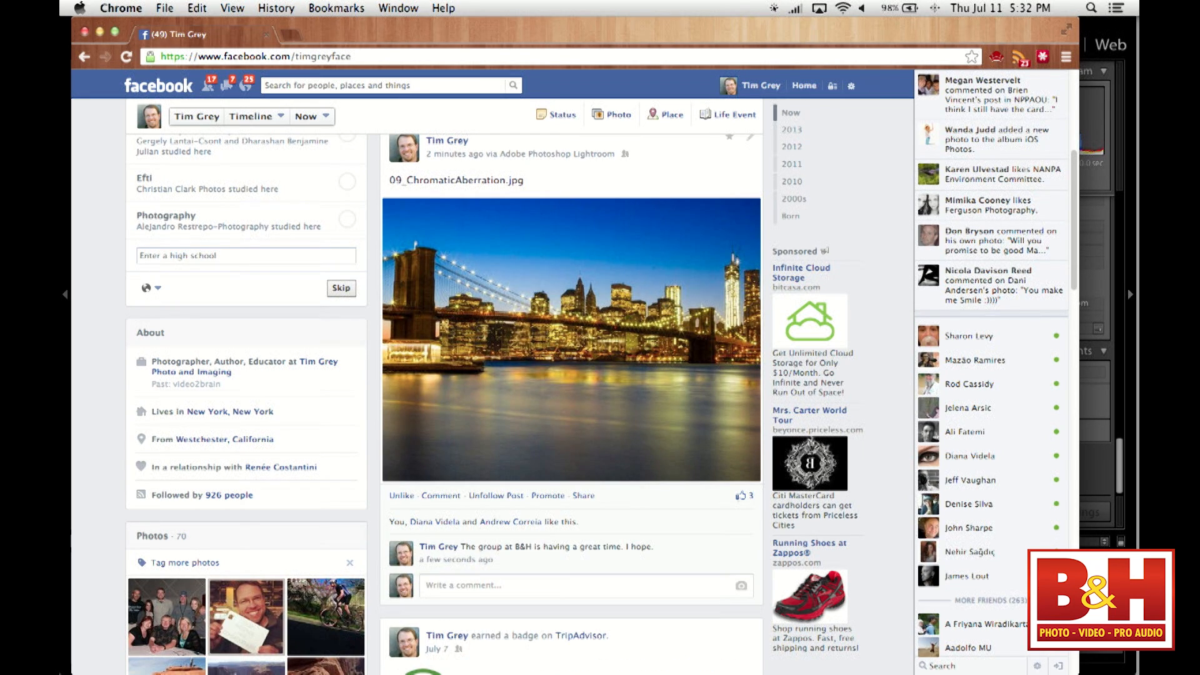
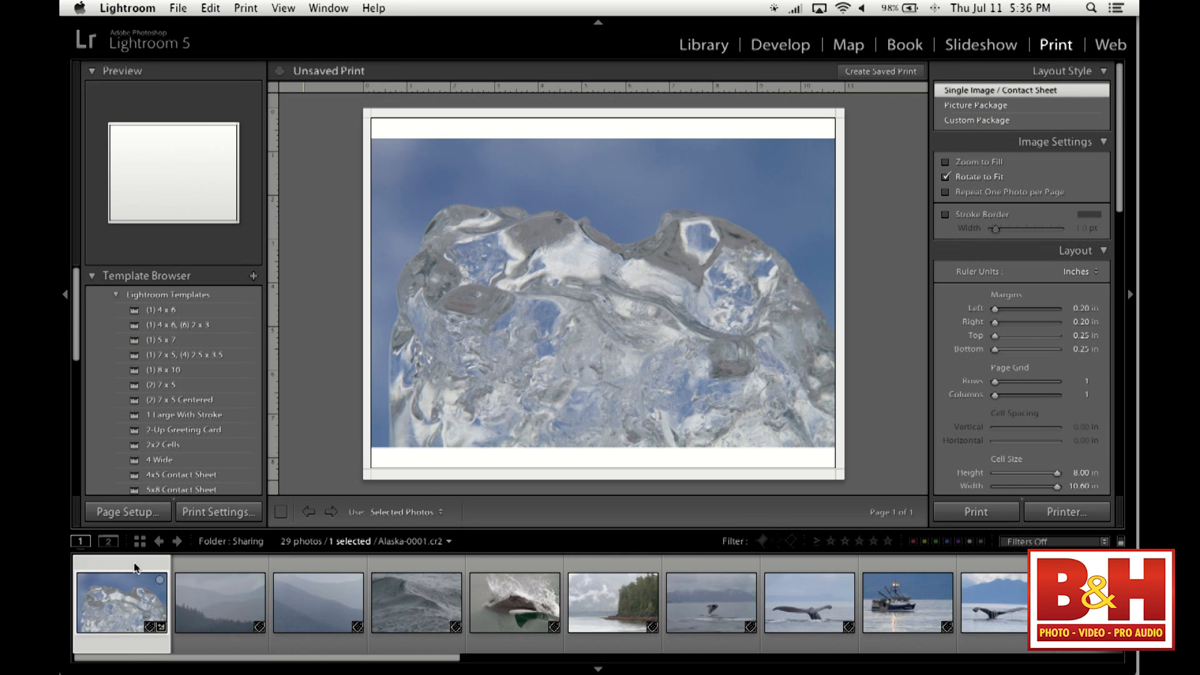
# - Apply the (1) 8 x 10 print template and set the print job's color profile to RR River Linen Ep3880.icc
pyautogui.click(158, 371)
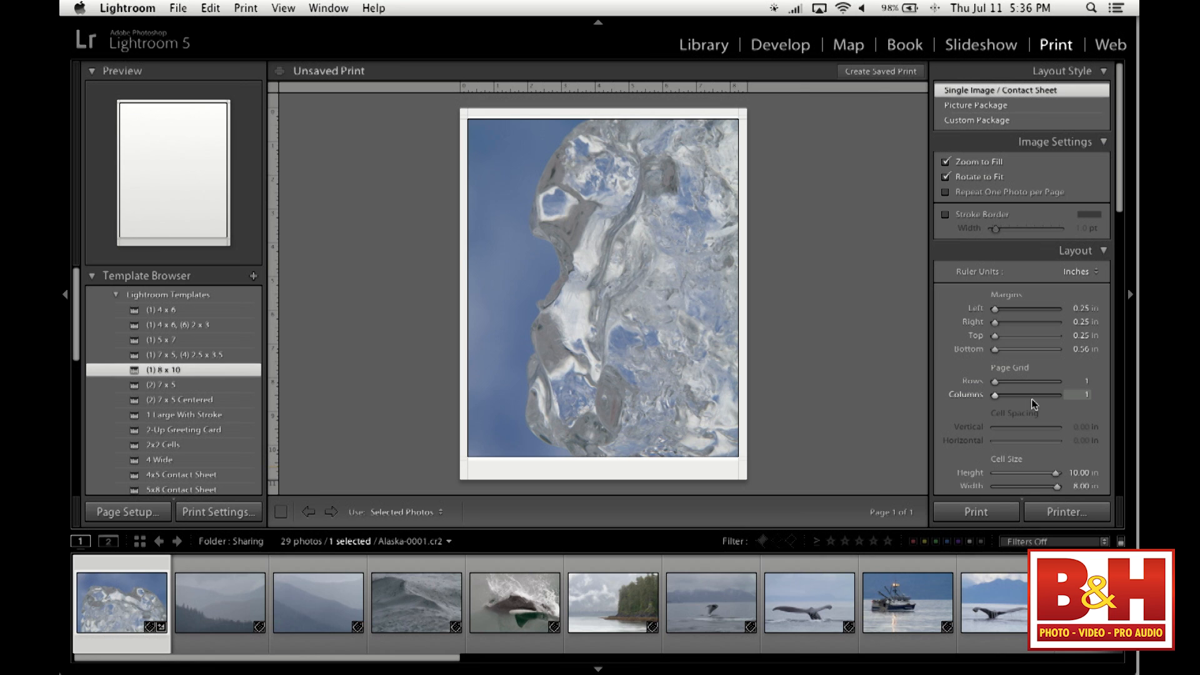
pyautogui.scroll(-15, 1009, 393)
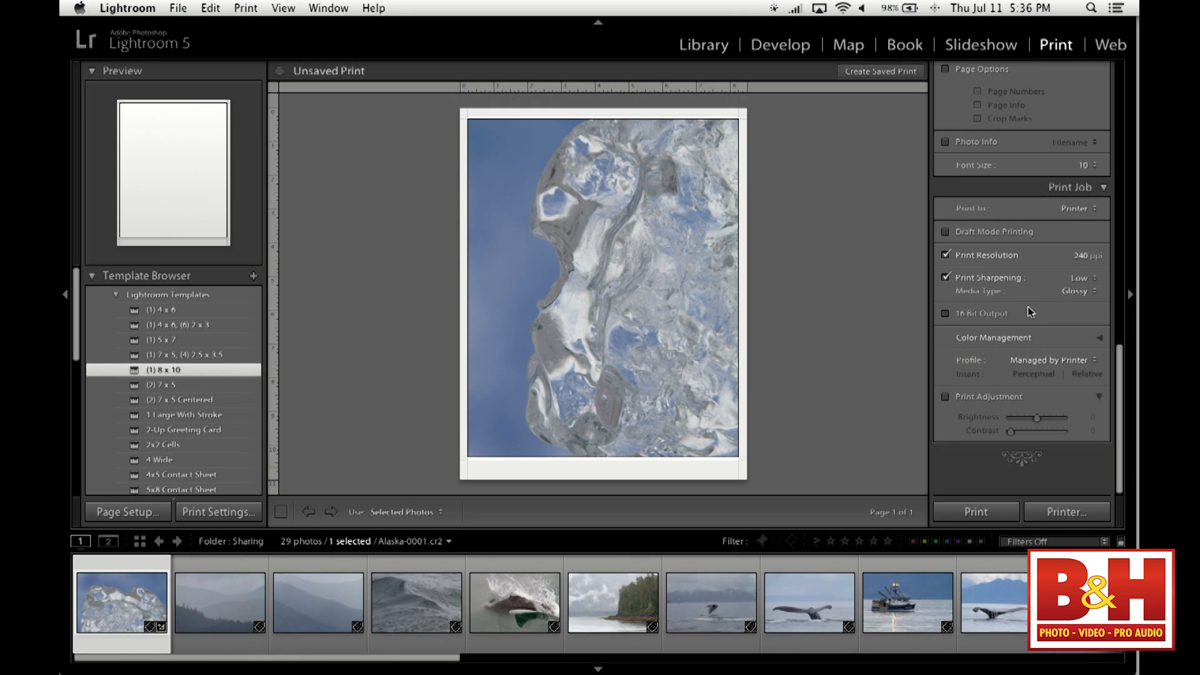
pyautogui.click(1055, 362)
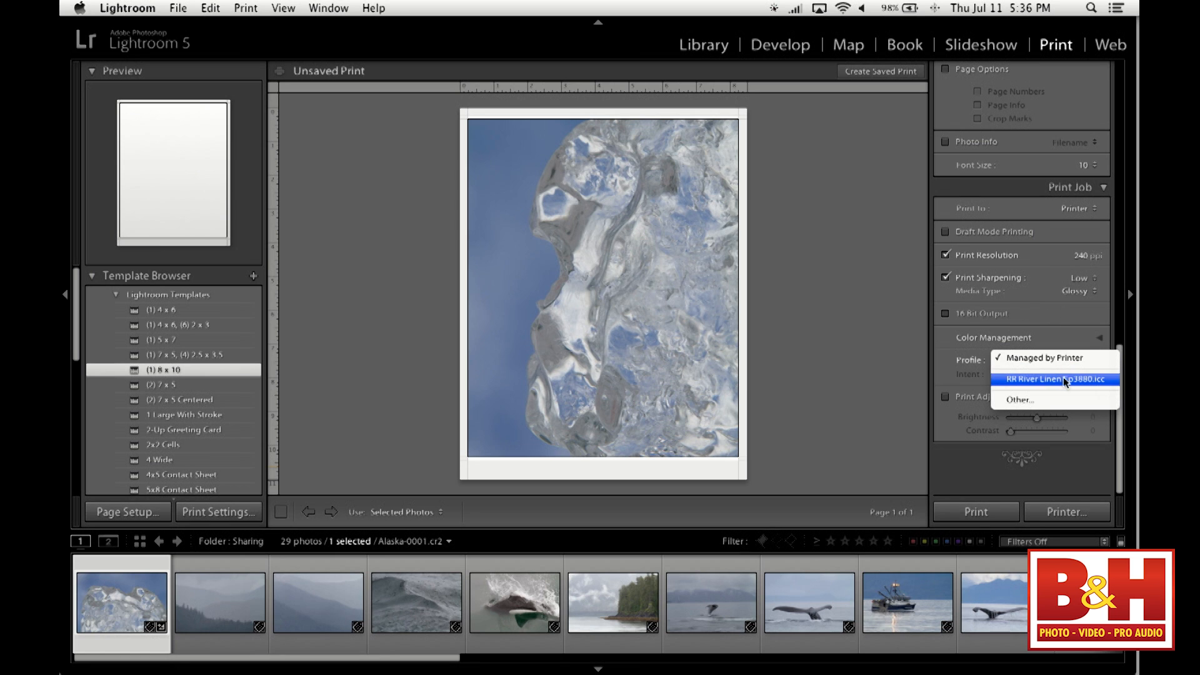
pyautogui.click(1088, 380)
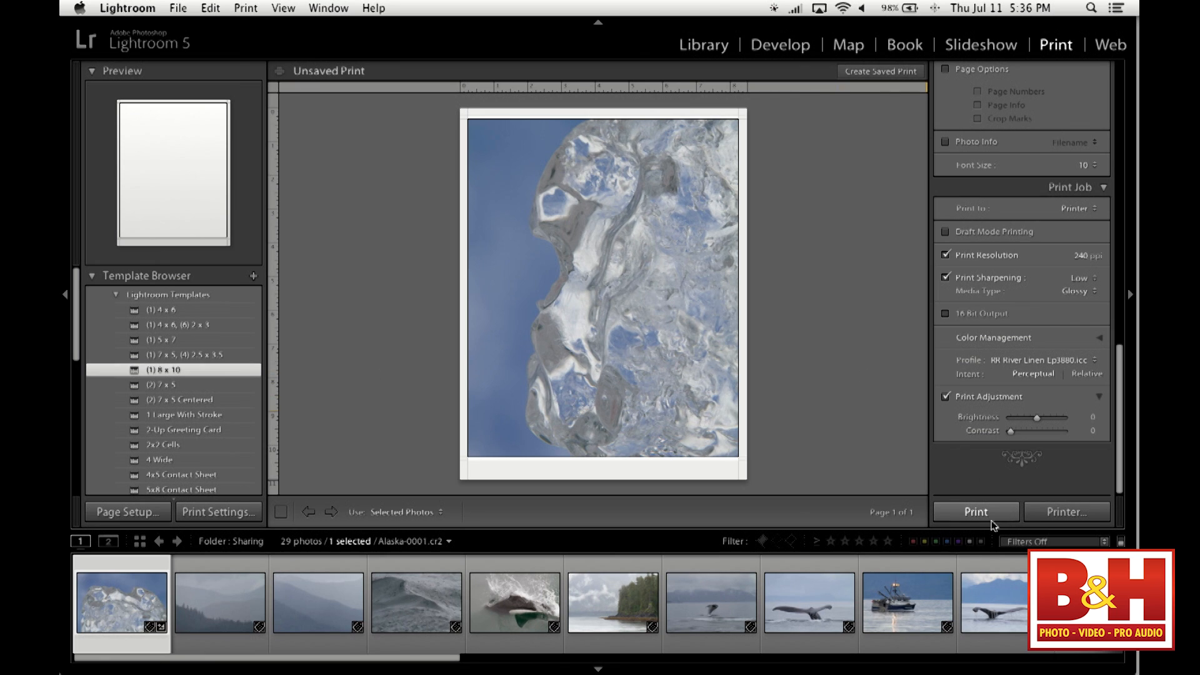
# - Select the forested shoreline, rippled water and orca photos for printing, keeping Selected Photos as the source
pyautogui.click(615, 606)
pyautogui.keyDown('super'); pyautogui.click(848, 600); pyautogui.keyUp('super')
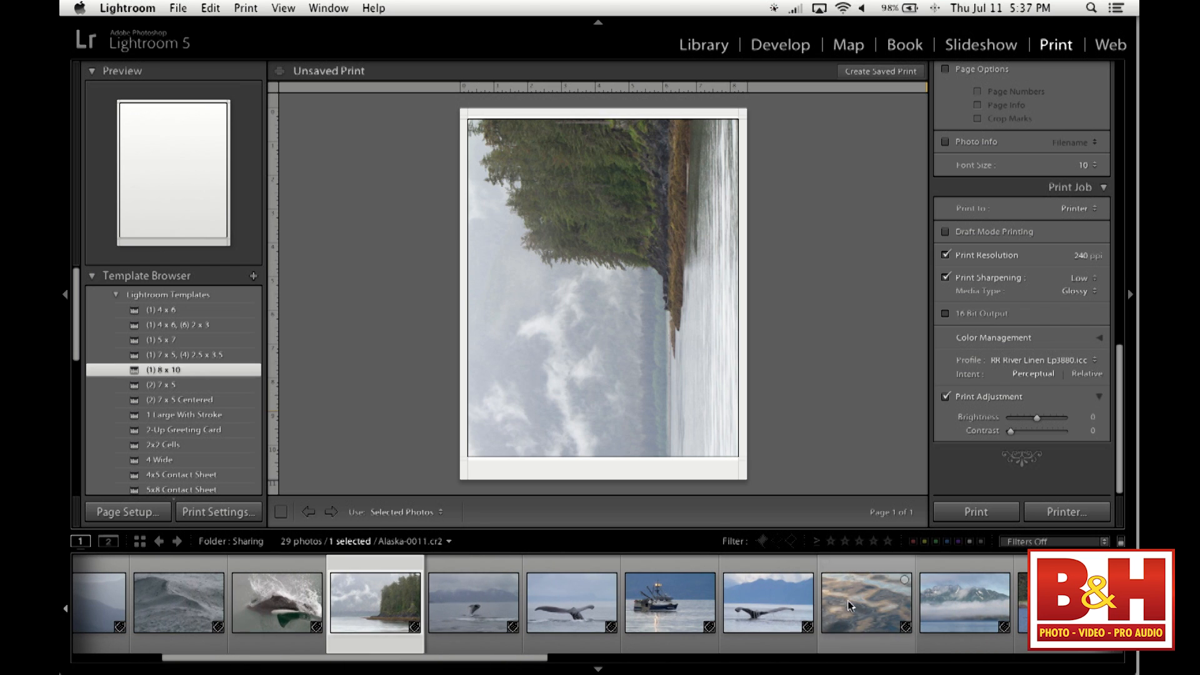
pyautogui.keyDown('super'); pyautogui.click(940, 608); pyautogui.keyUp('super')
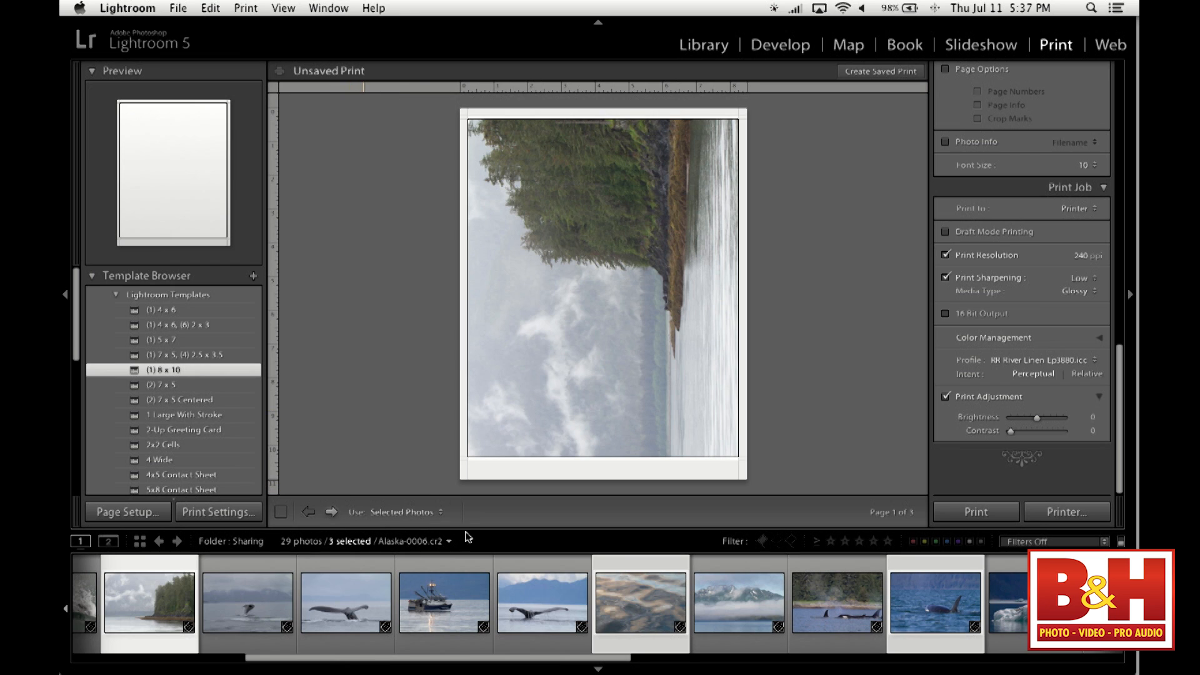
pyautogui.click(431, 514)
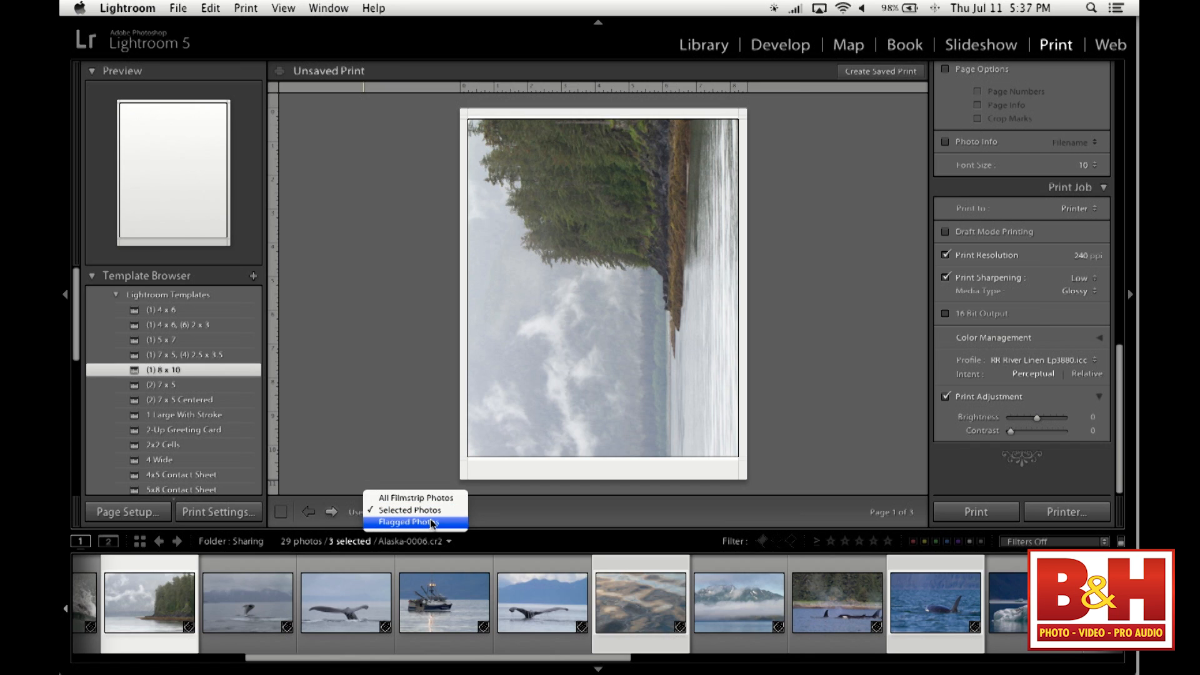
pyautogui.click(432, 513)
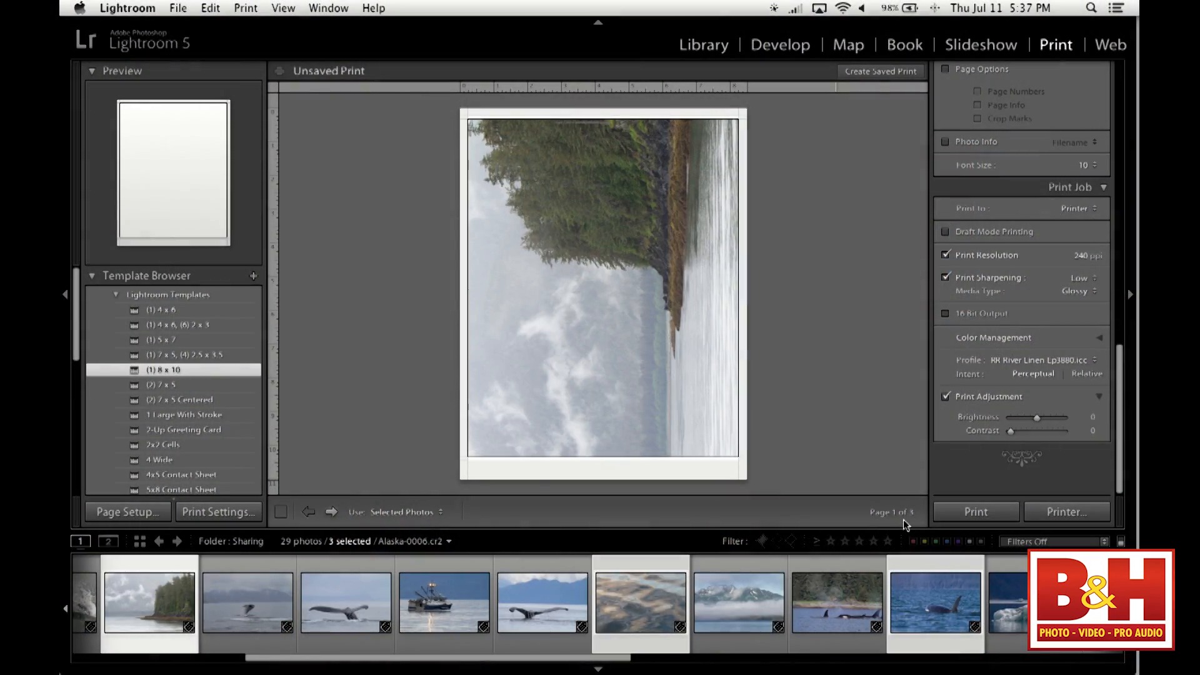
# - Preview the print pages of the rippled water and orca photos in the 8 x 10 layout
pyautogui.click(644, 603)
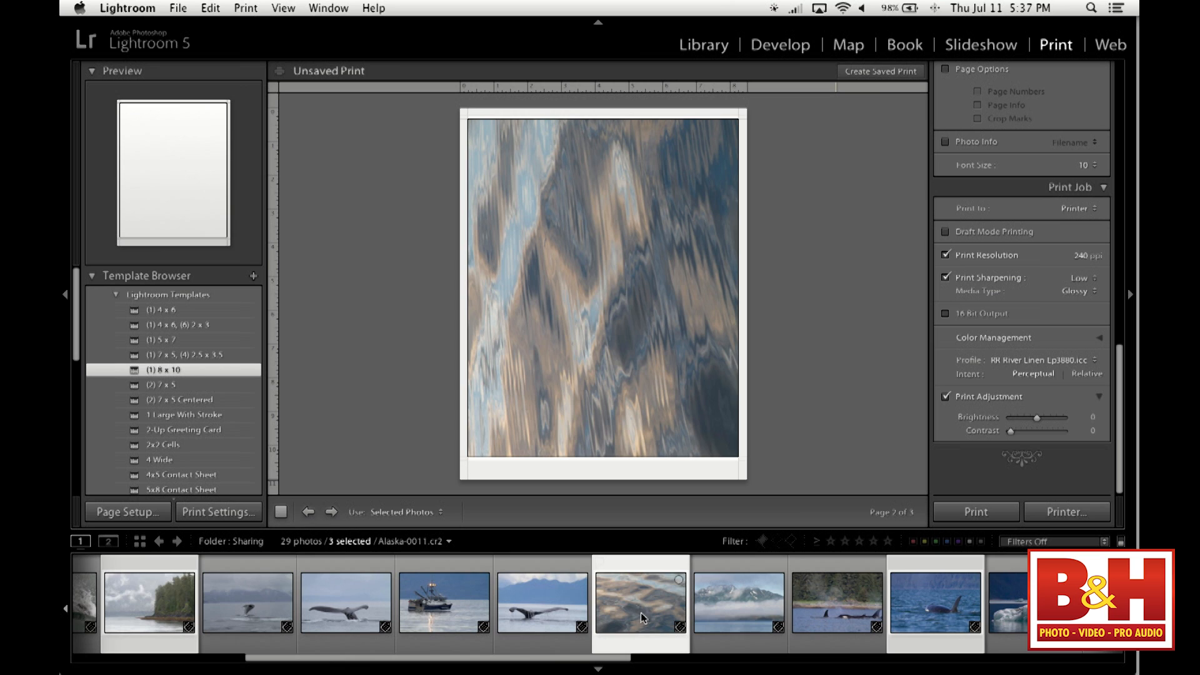
pyautogui.click(945, 608)
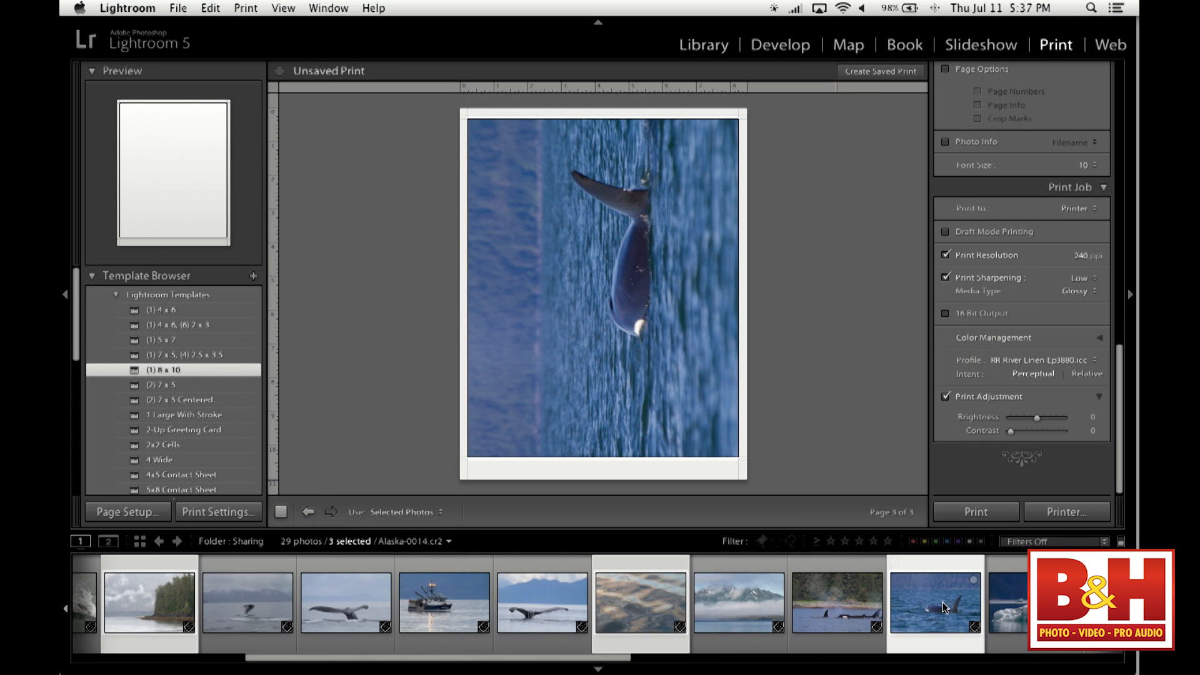
pyautogui.hscroll(-2, 945, 607)
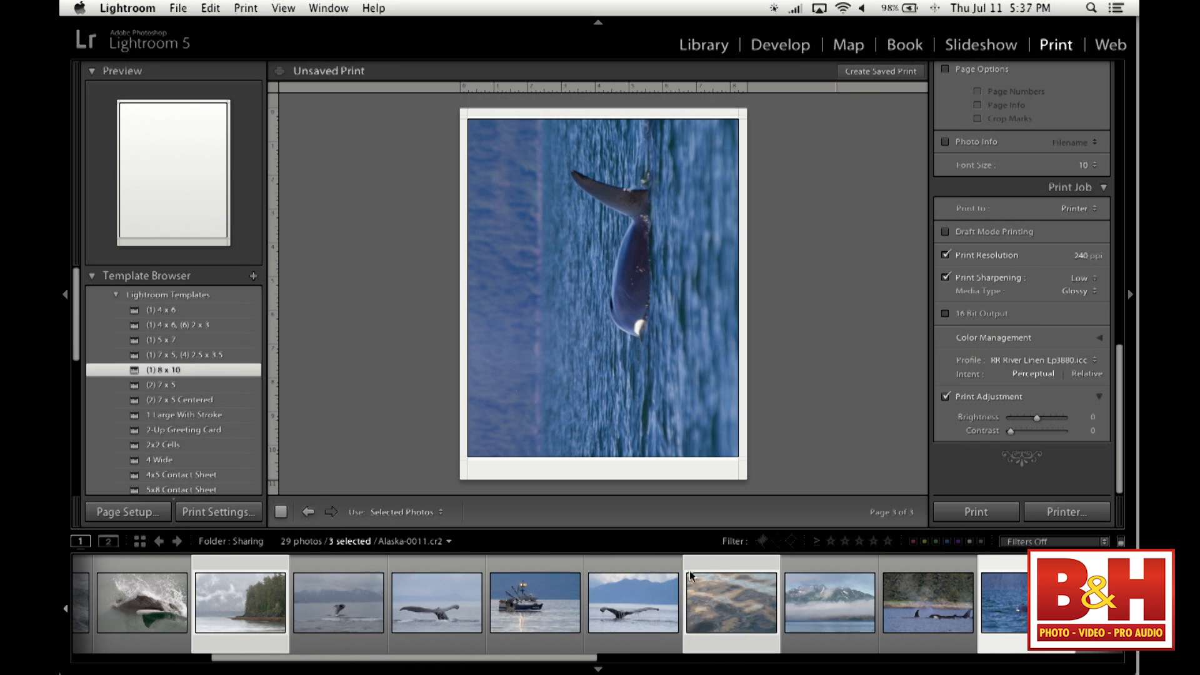
# - Apply the (2) 7 x 5 template to the selected photos and add the green mossy shore photo to the print selection
pyautogui.click(177, 386)
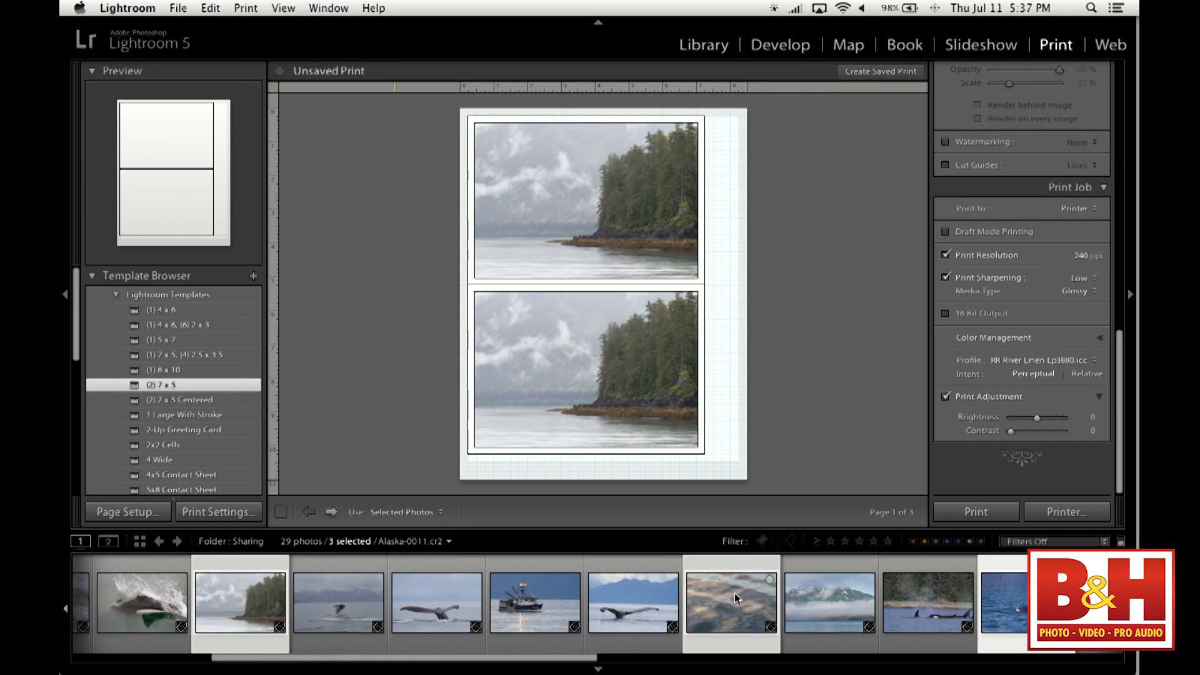
pyautogui.click(725, 602)
pyautogui.click(1007, 595)
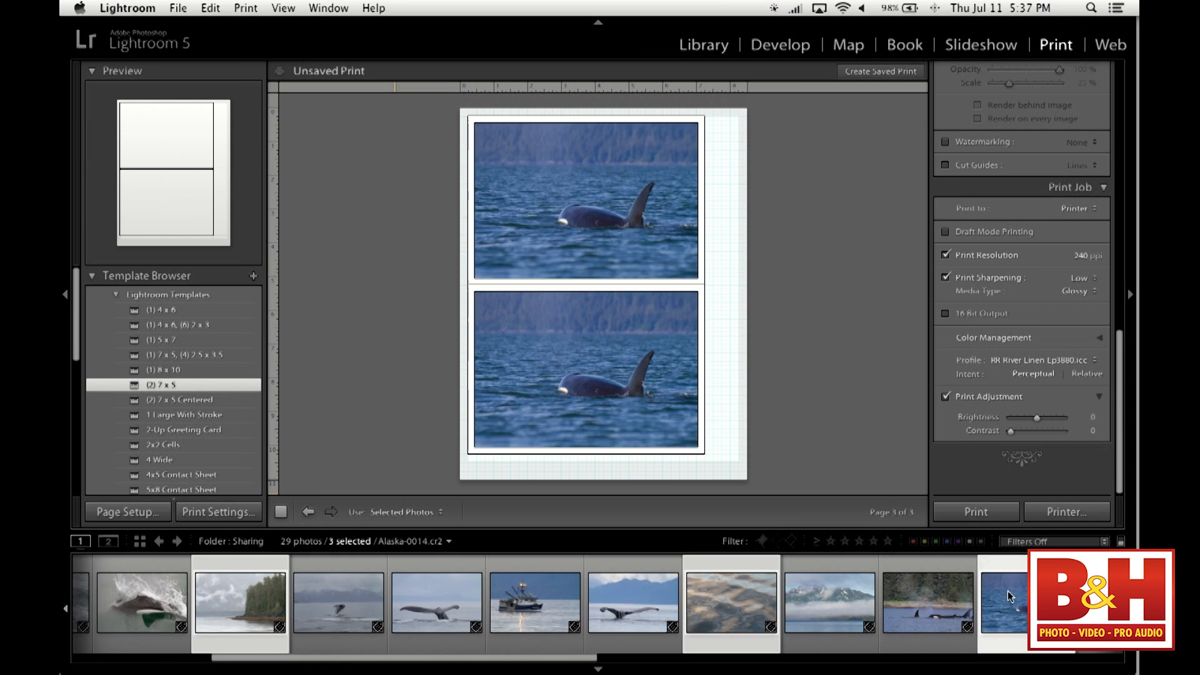
pyautogui.hscroll(7, 1009, 597)
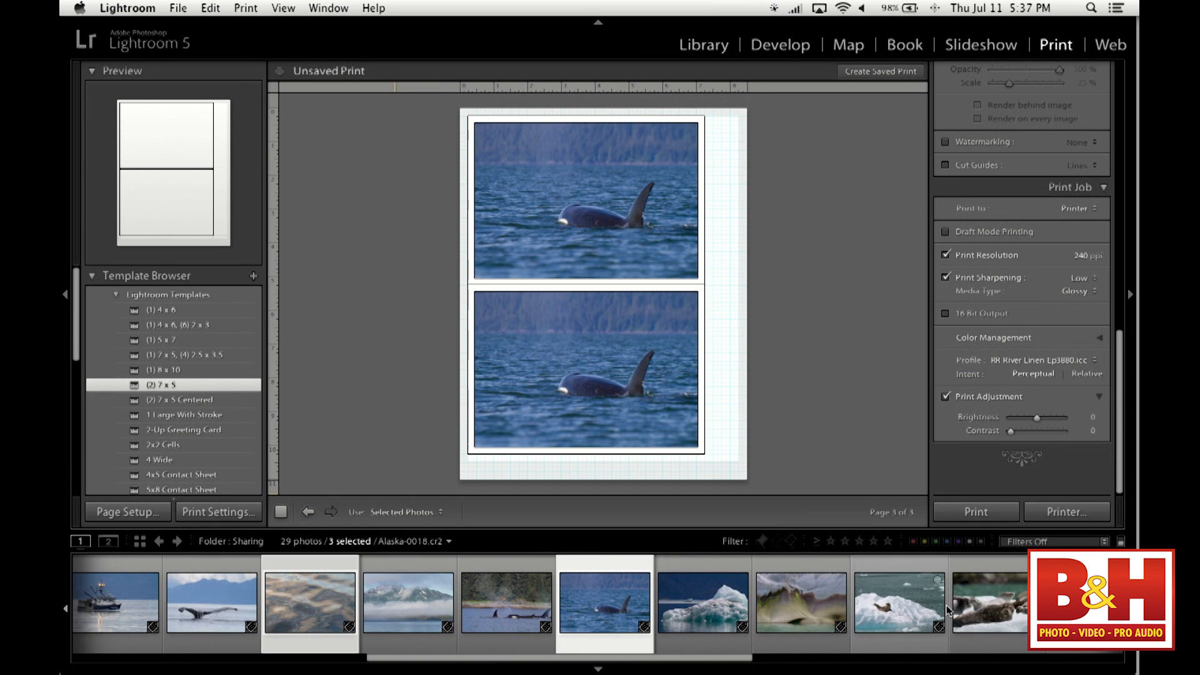
pyautogui.keyDown('super'); pyautogui.click(798, 602); pyautogui.keyUp('super')
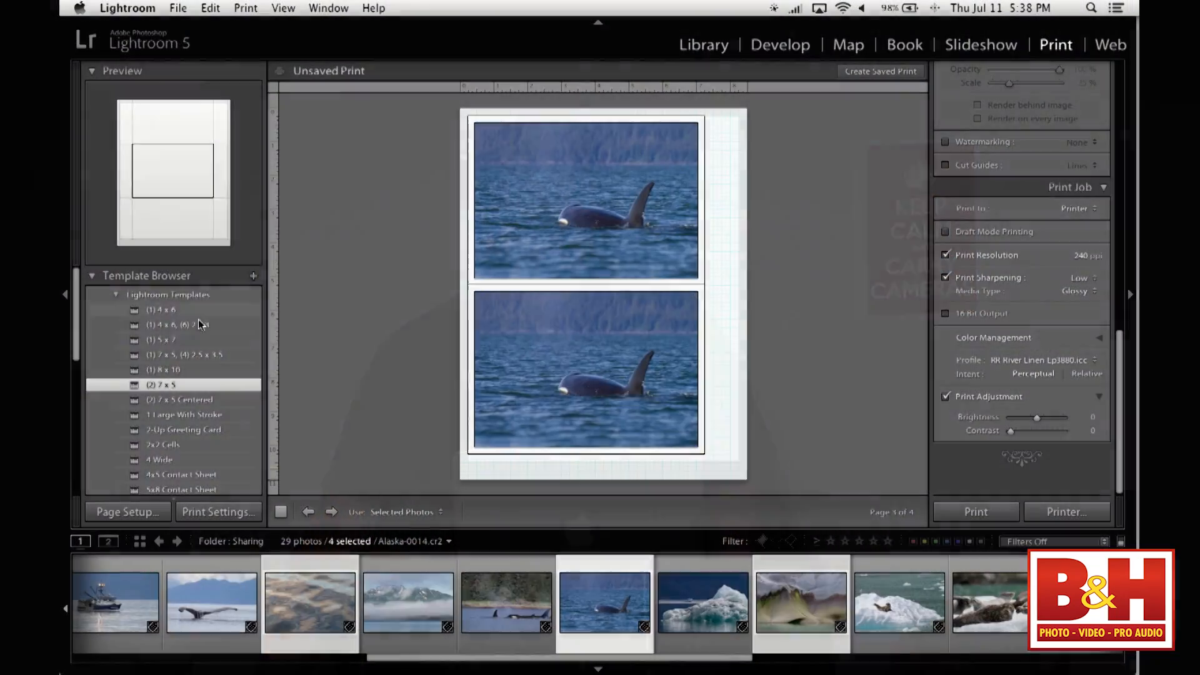
pyautogui.scroll(-5, 199, 344)
pyautogui.scroll(5, 199, 348)
pyautogui.scroll(-1, 199, 348)
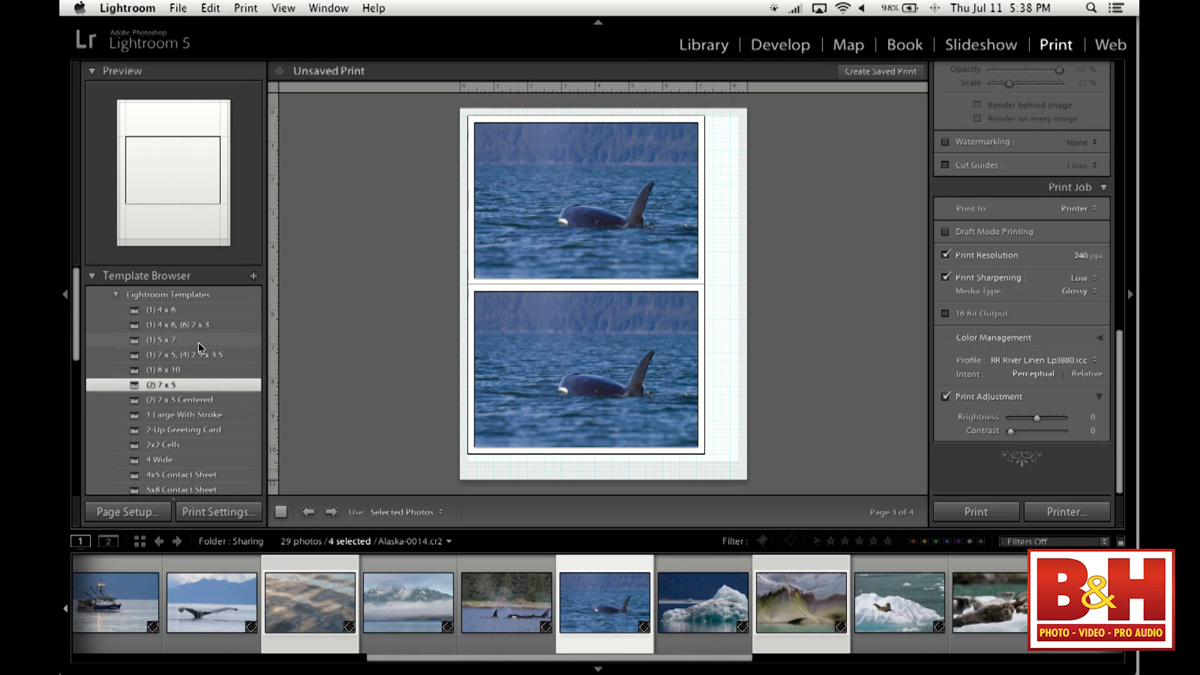
# - Toggle the Zoom to Fill and Rotate to Fit image settings to compare how the orca photo fills its cells
pyautogui.scroll(15, 1001, 336)
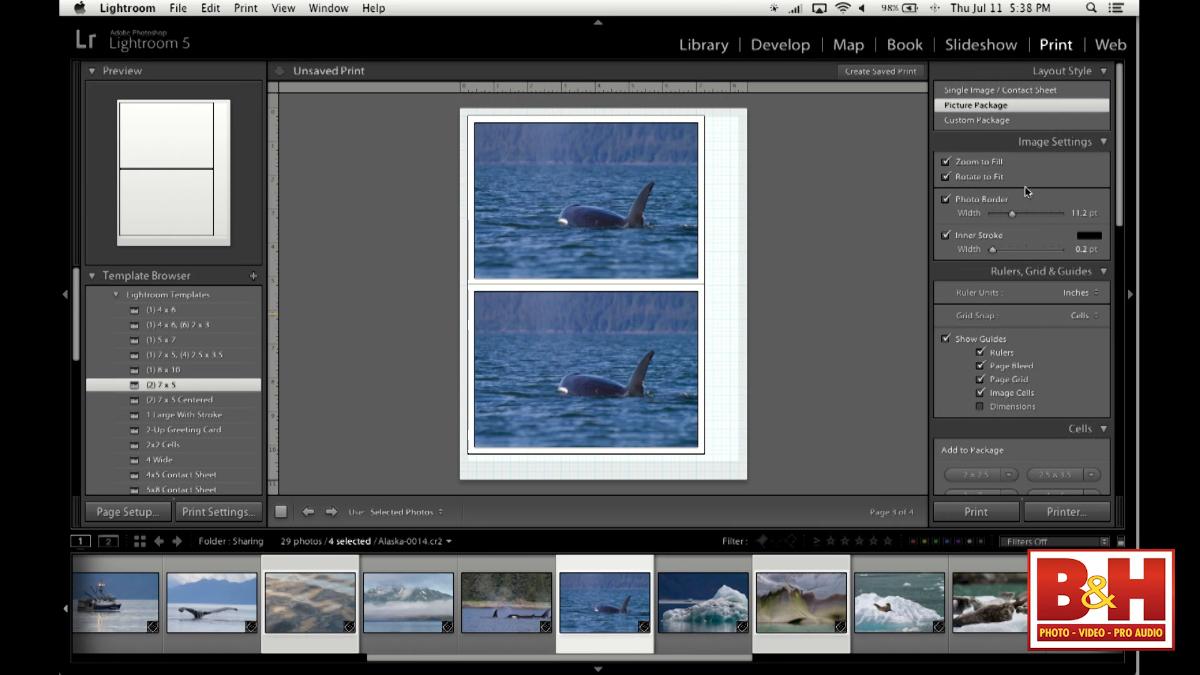
pyautogui.click(990, 166)
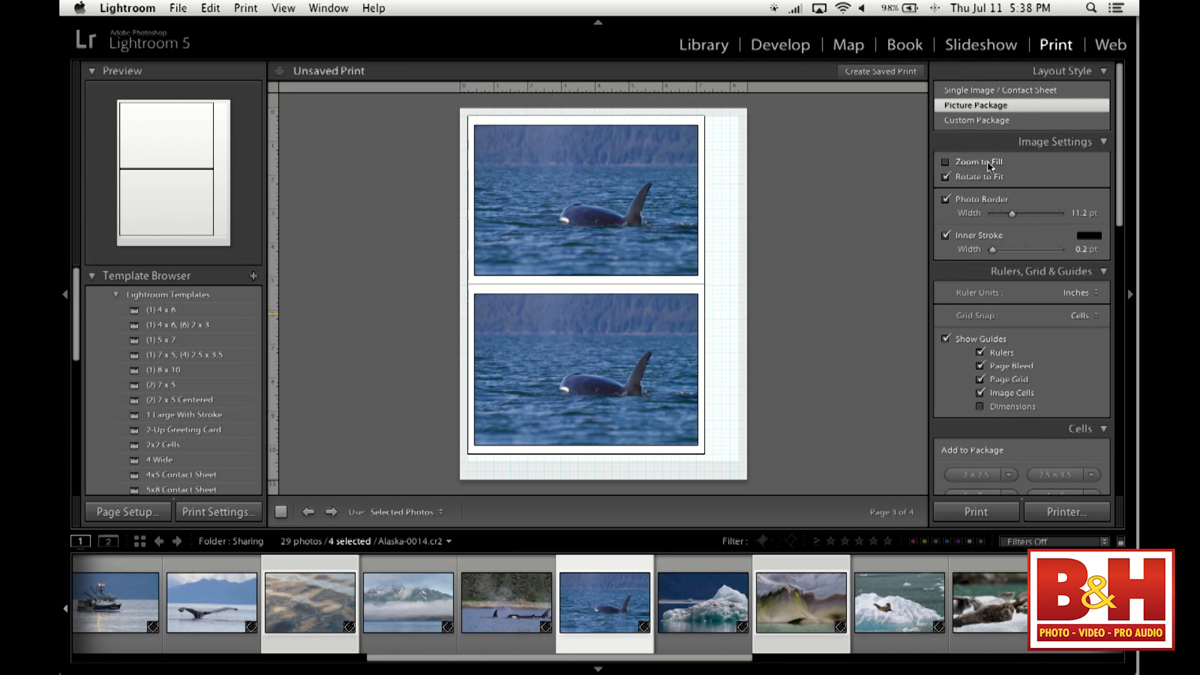
pyautogui.click(990, 166)
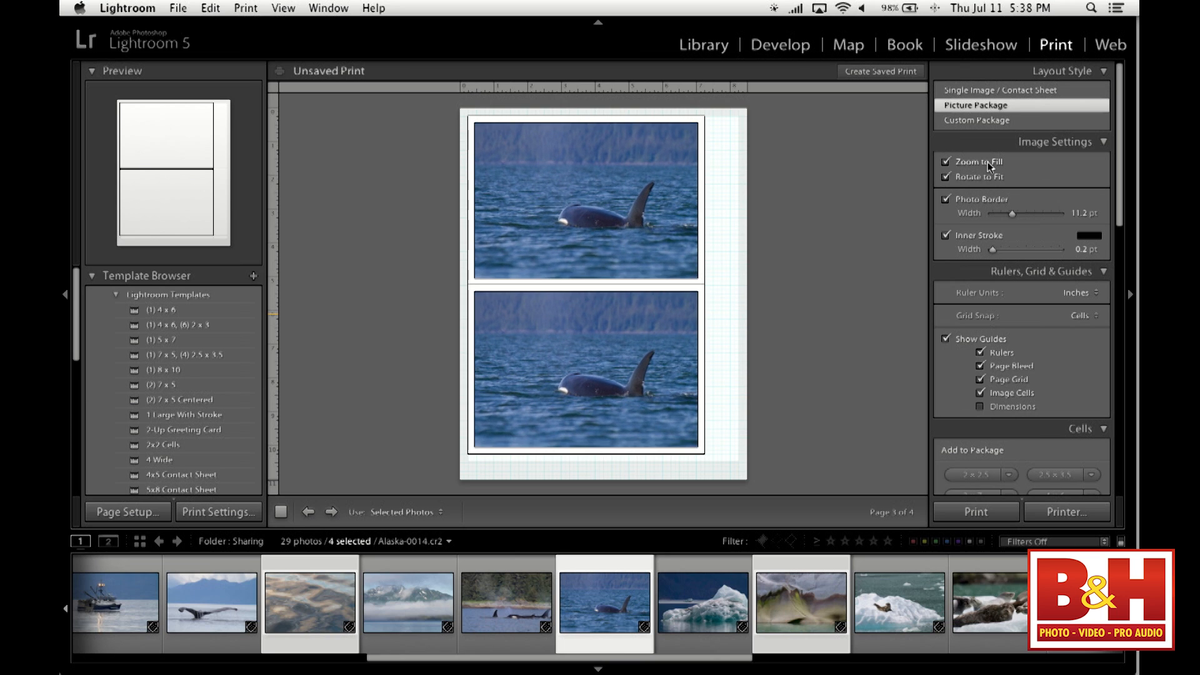
pyautogui.click(990, 166)
pyautogui.click(979, 179)
# - Toggle the Rulers guide off and on to compare the page display
pyautogui.scroll(-3, 1053, 309)
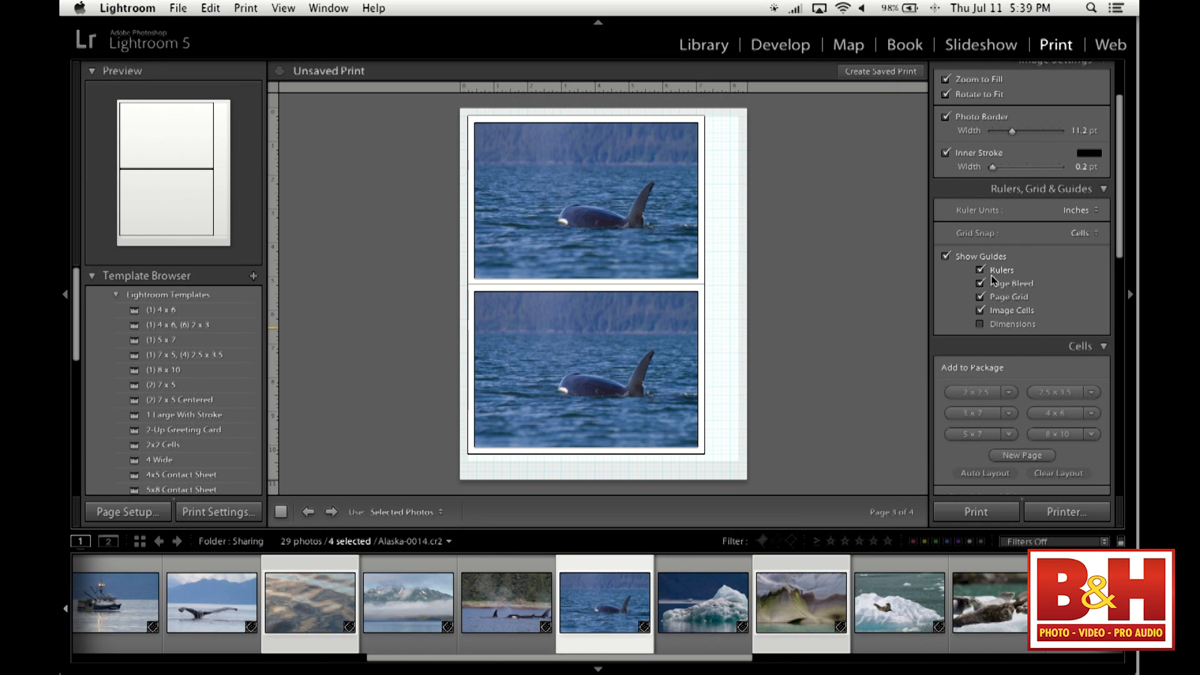
pyautogui.click(980, 271)
pyautogui.click(980, 270)
pyautogui.click(980, 271)
pyautogui.click(980, 270)
# - Add three 2 x 2.5 cells and one 5 x 7 cell to the picture package
pyautogui.scroll(-5, 987, 285)
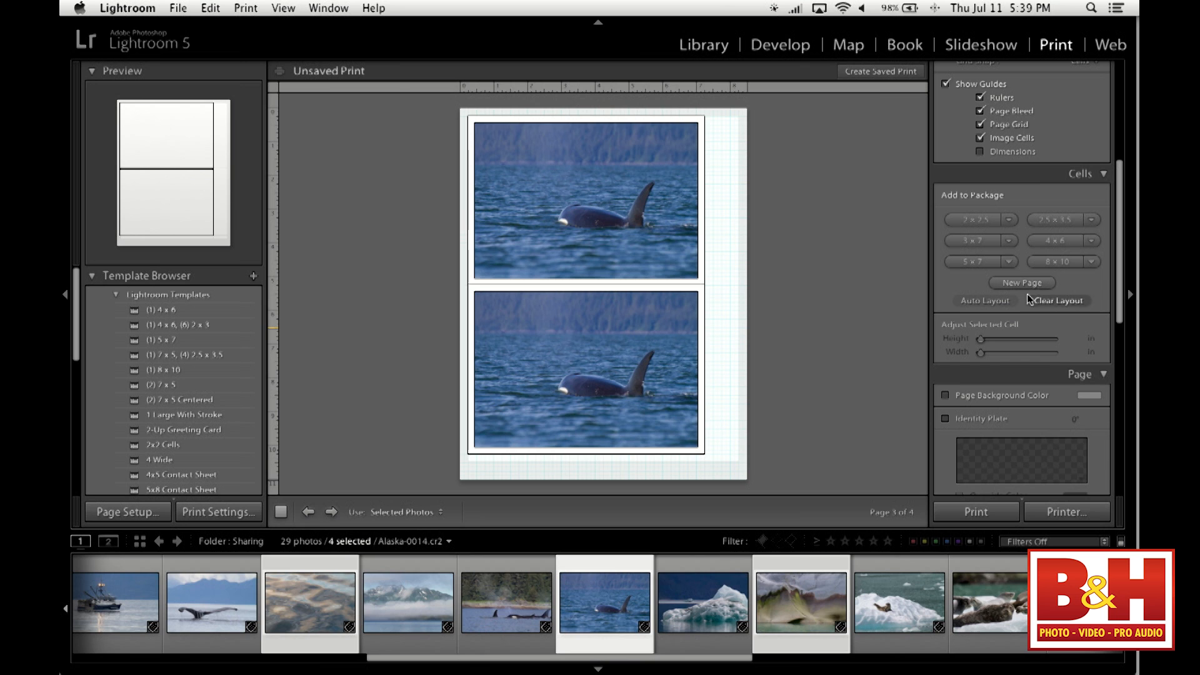
pyautogui.click(977, 220)
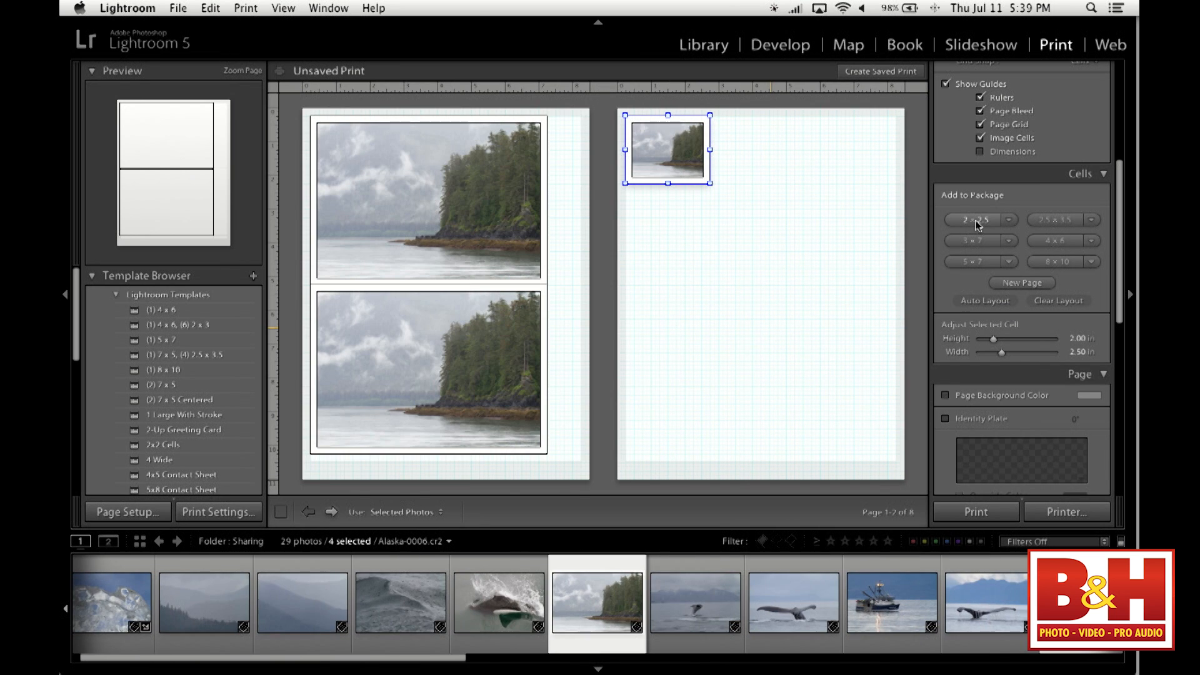
pyautogui.click(978, 223)
pyautogui.click(978, 223)
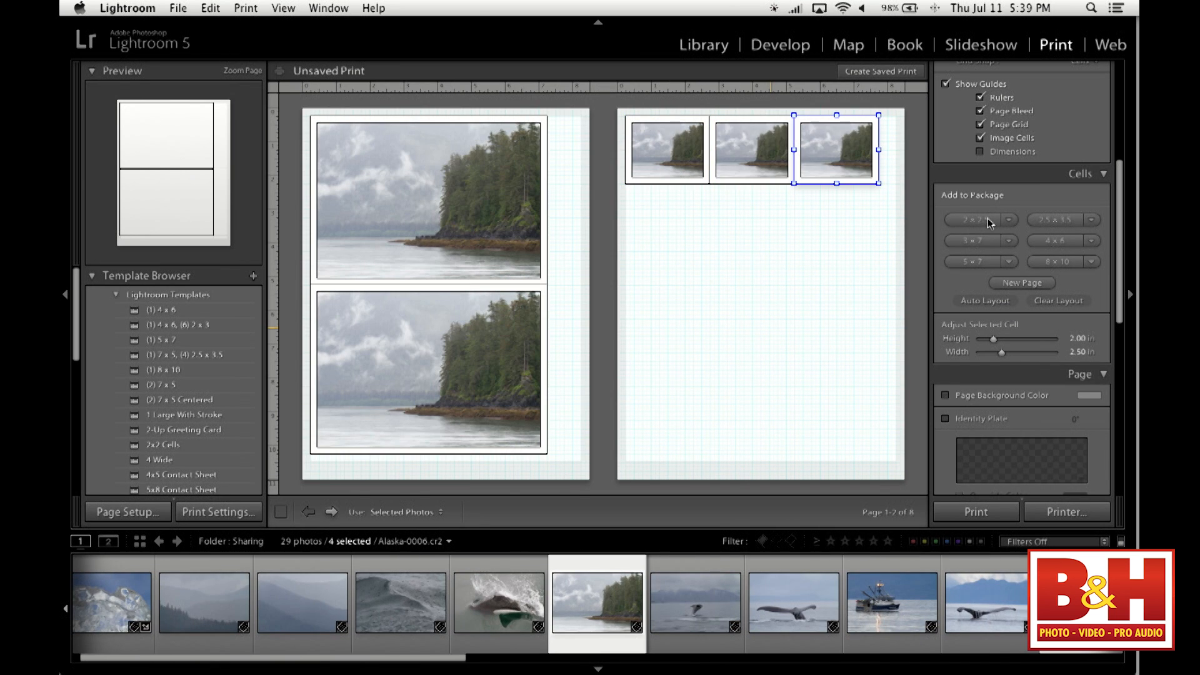
pyautogui.click(990, 266)
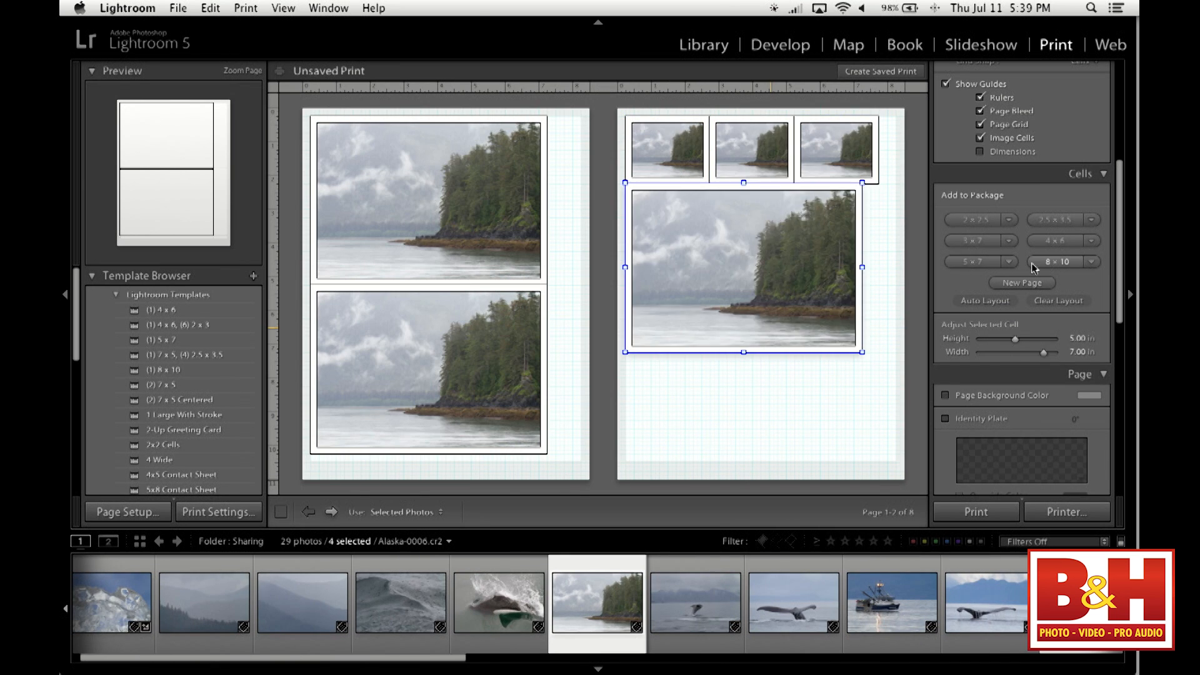
# - Add 4 x 6, 8 x 10, 2.5 x 3.5, another 4 x 6 and 3 x 7 cells to the picture package
pyautogui.click(1066, 243)
pyautogui.click(1060, 262)
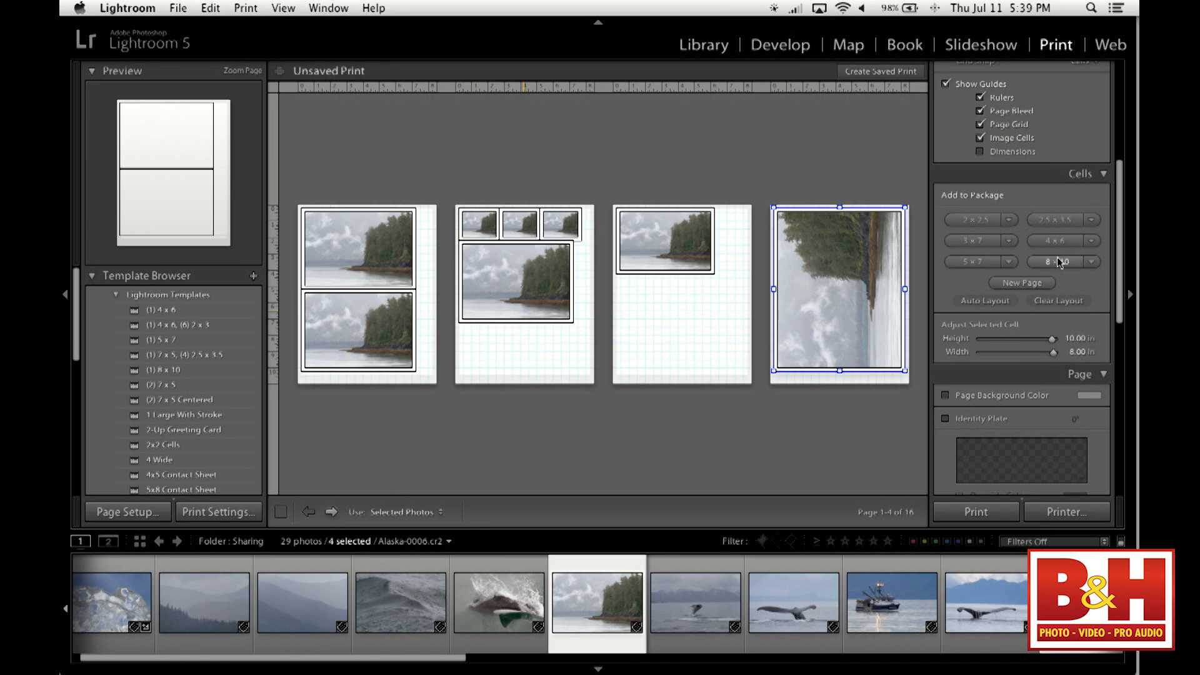
pyautogui.click(1063, 220)
pyautogui.click(1066, 241)
pyautogui.click(961, 243)
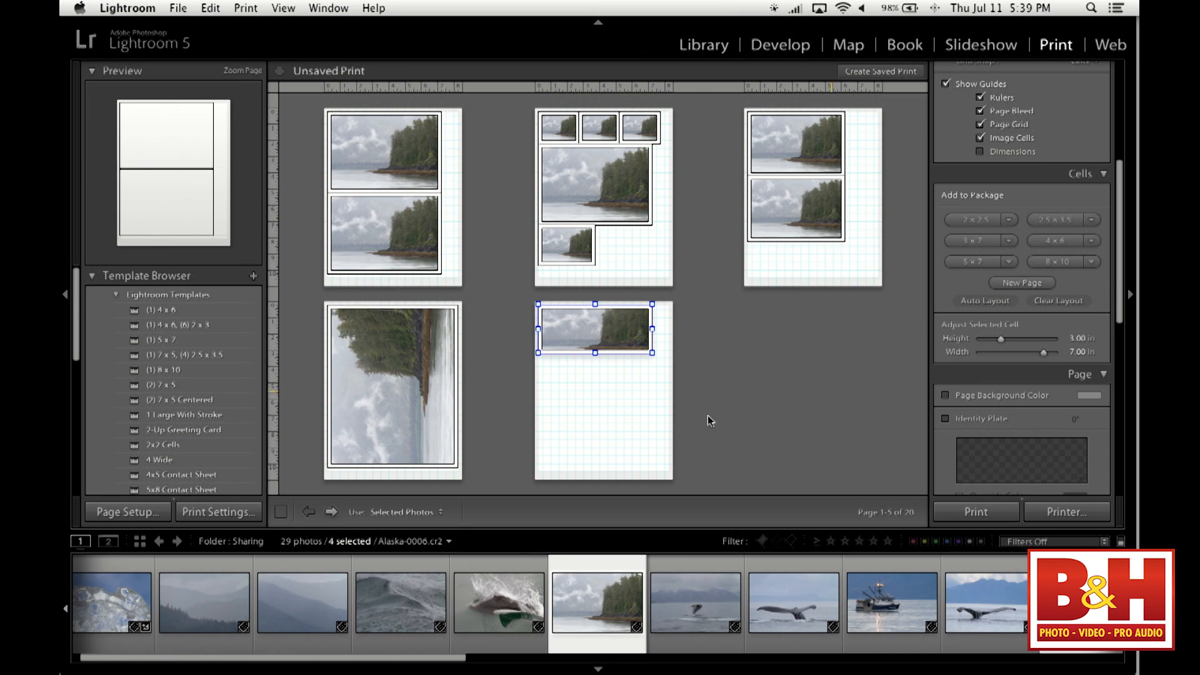
# - Reset the layout with the (2) 7 x 5 template, then select its upper cell and review the cell and print job settings
pyautogui.click(161, 389)
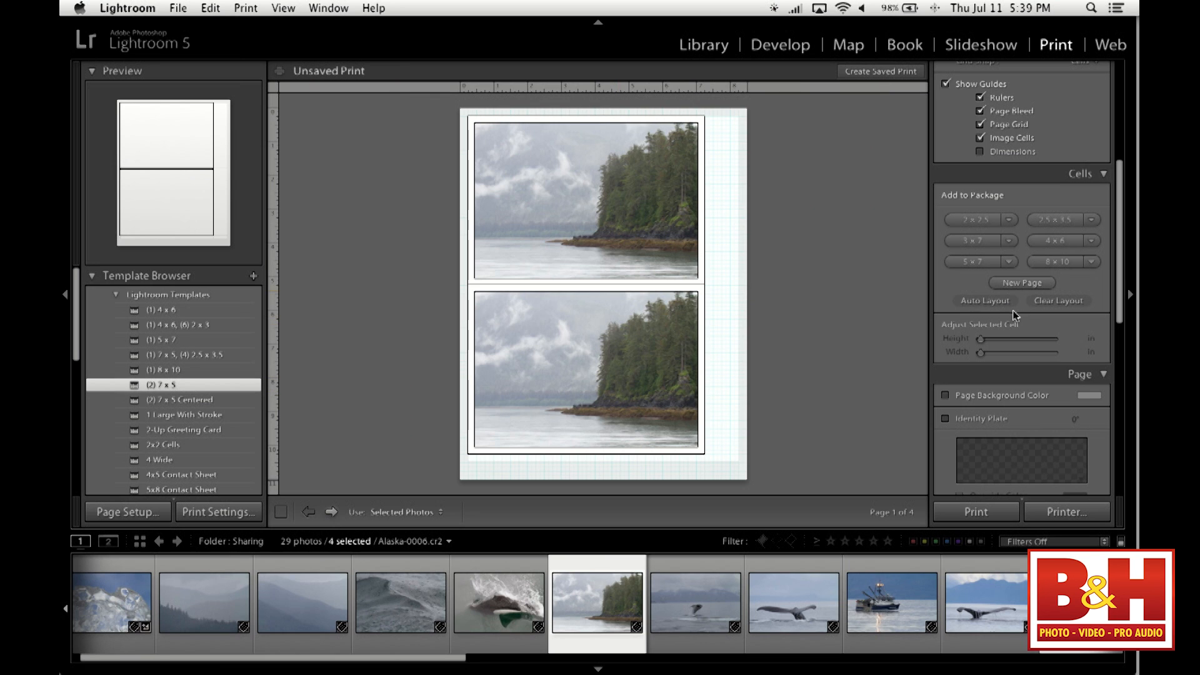
pyautogui.scroll(-1, 1014, 316)
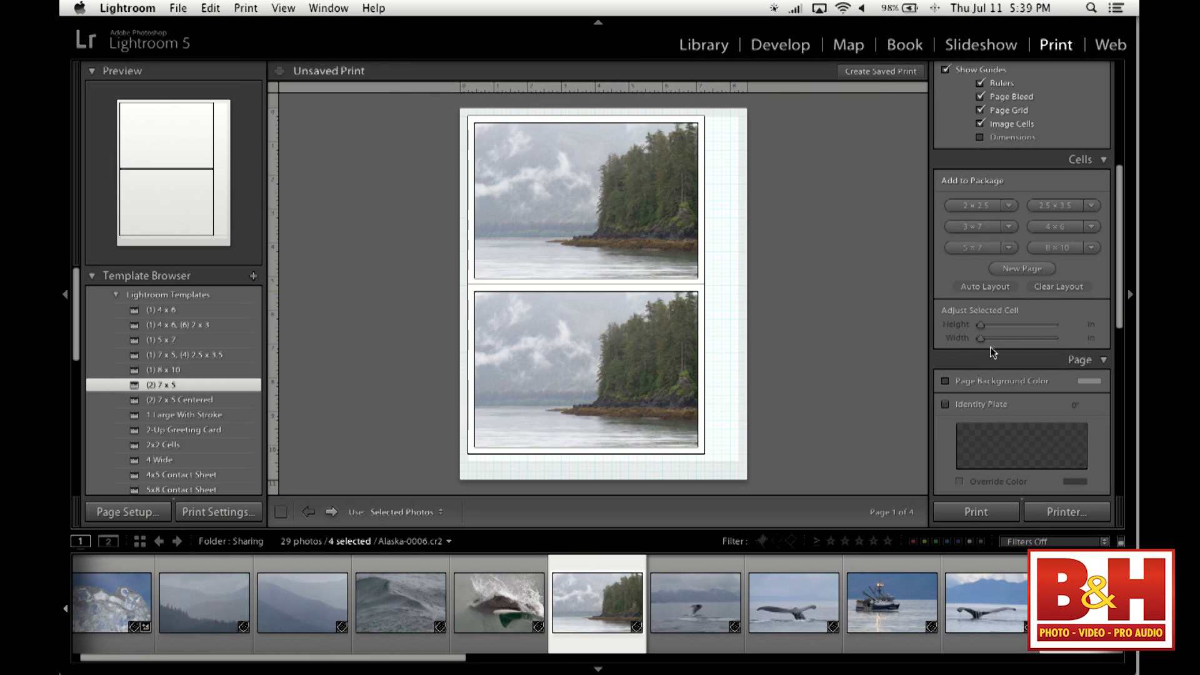
pyautogui.click(628, 218)
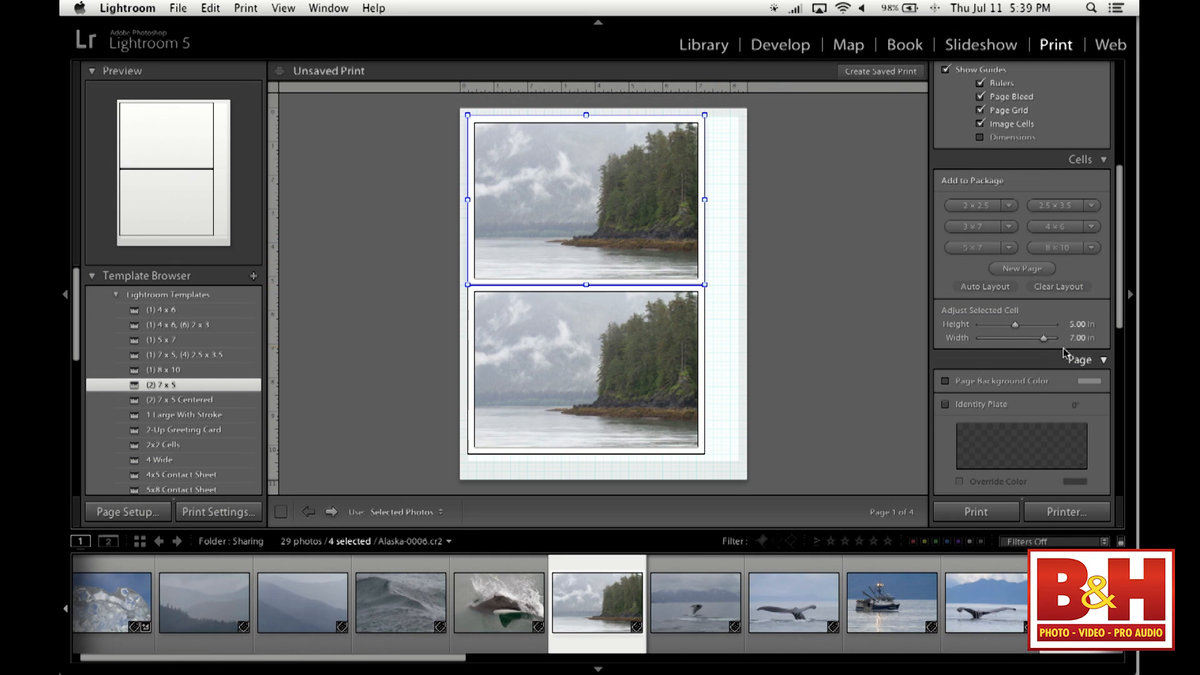
pyautogui.scroll(-5, 1029, 357)
pyautogui.scroll(-2, 1031, 360)
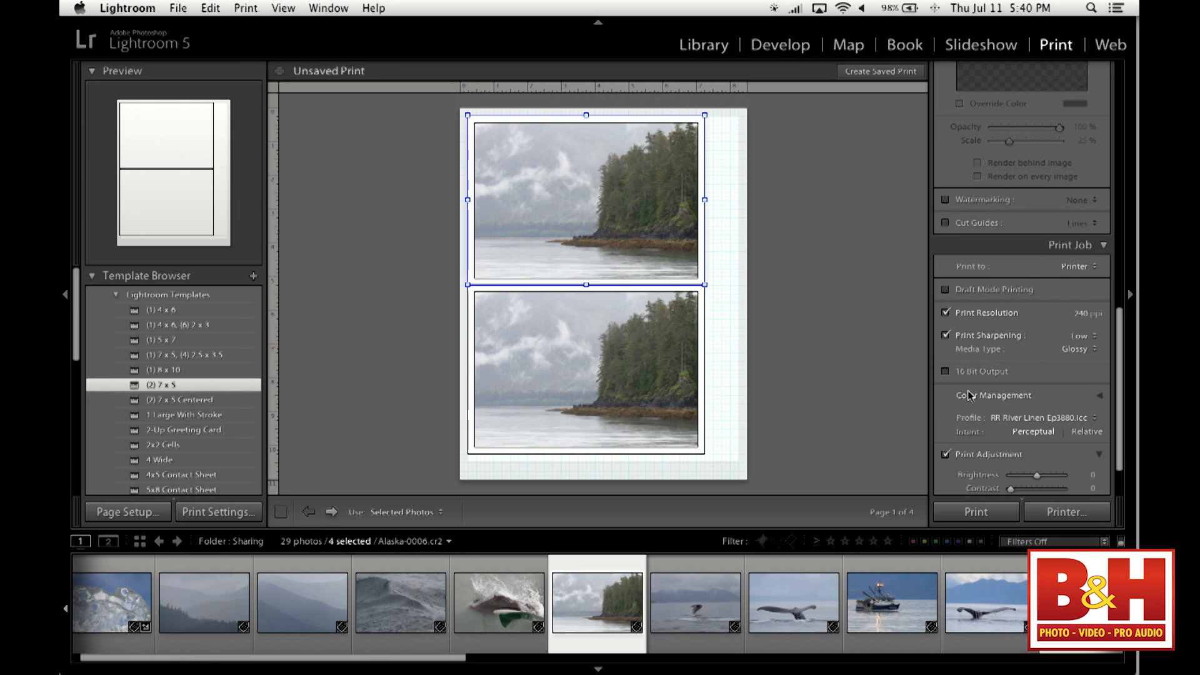
# - Switch the layout style to Single Image / Contact Sheet, then try the (1) 5 x 7 and (1) 4 x 6, (6) 2 x 3 templates
pyautogui.scroll(10, 983, 394)
pyautogui.click(985, 90)
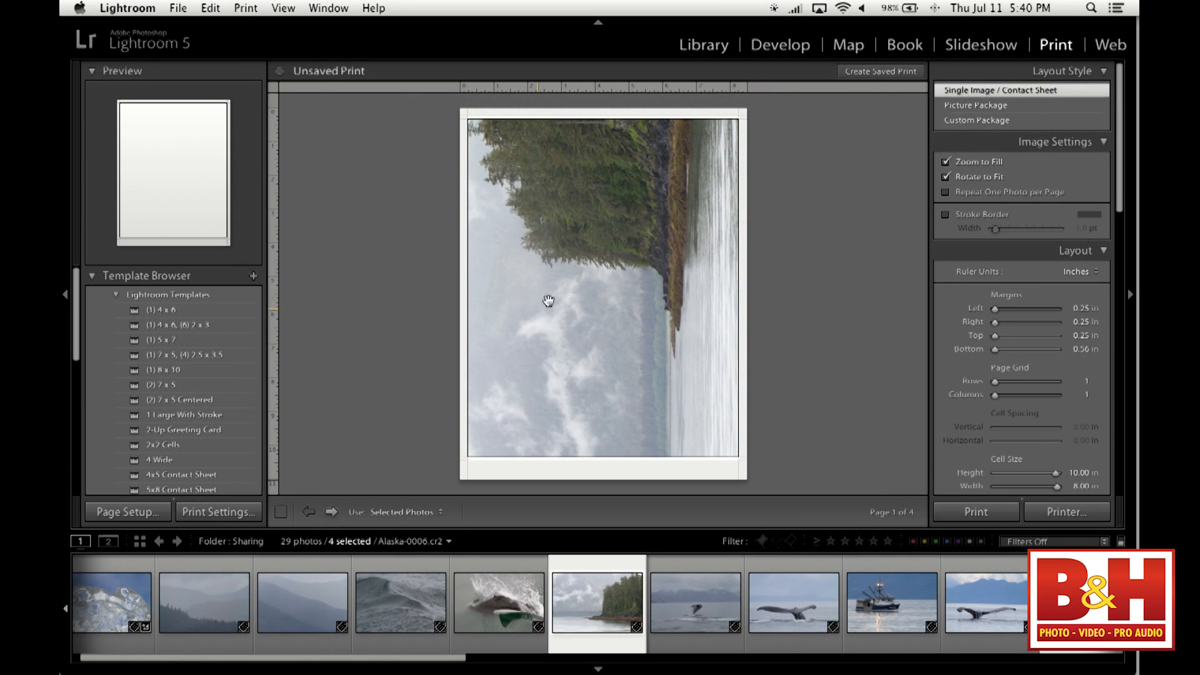
pyautogui.click(164, 341)
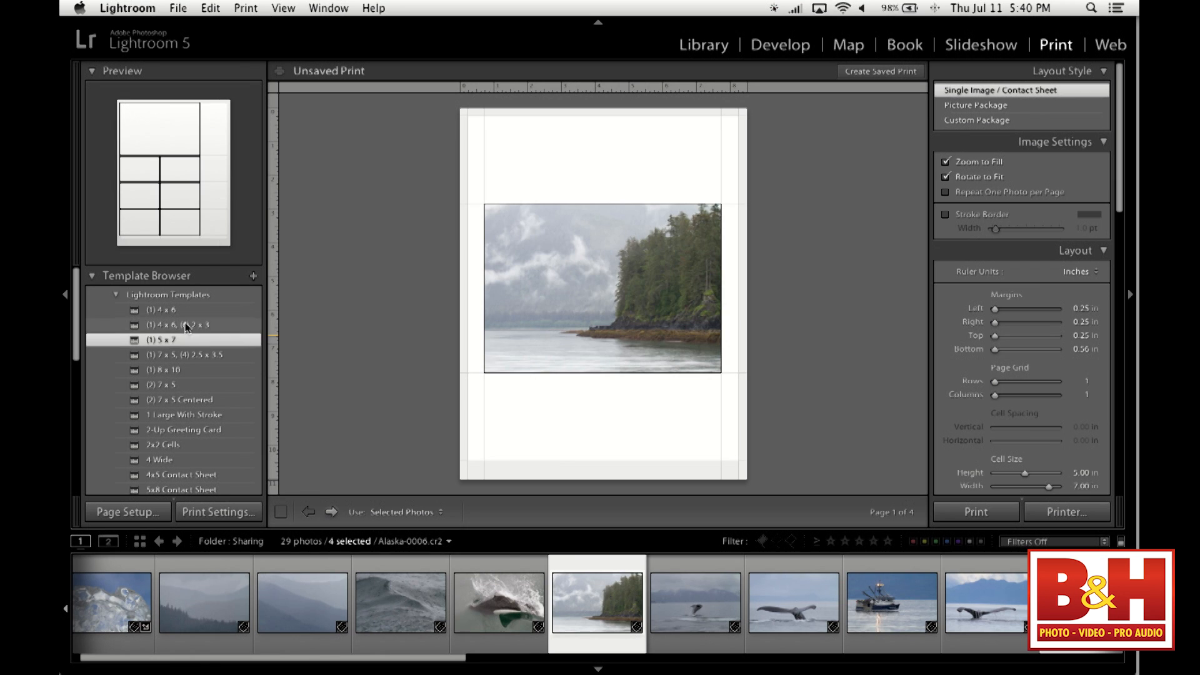
pyautogui.click(160, 325)
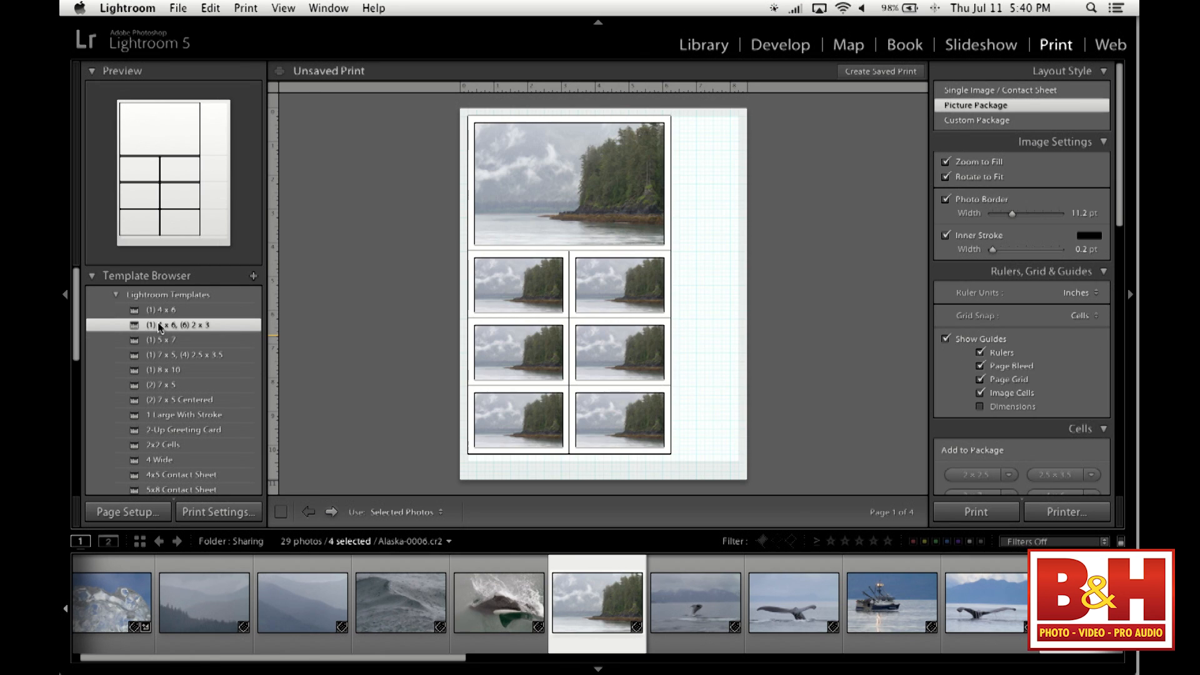
# - Apply the 2x2 Cells template to the four selected photos and try the Repeat One Photo per Page option
pyautogui.scroll(-3, 178, 388)
pyautogui.click(177, 396)
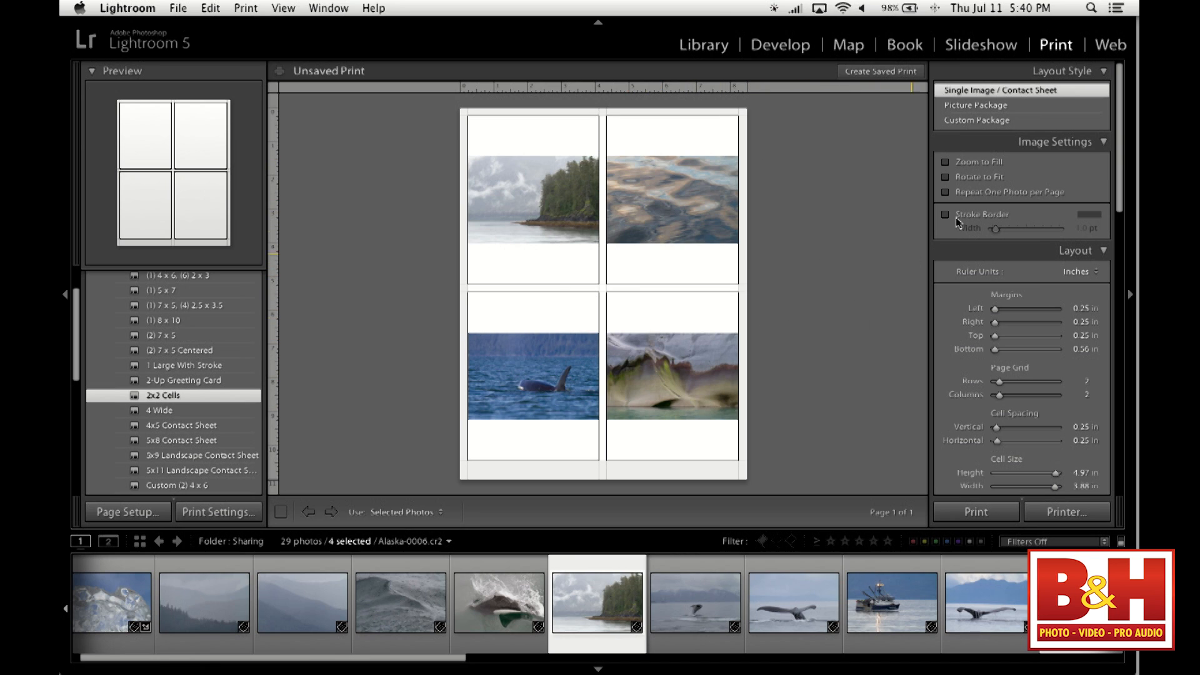
pyautogui.click(984, 196)
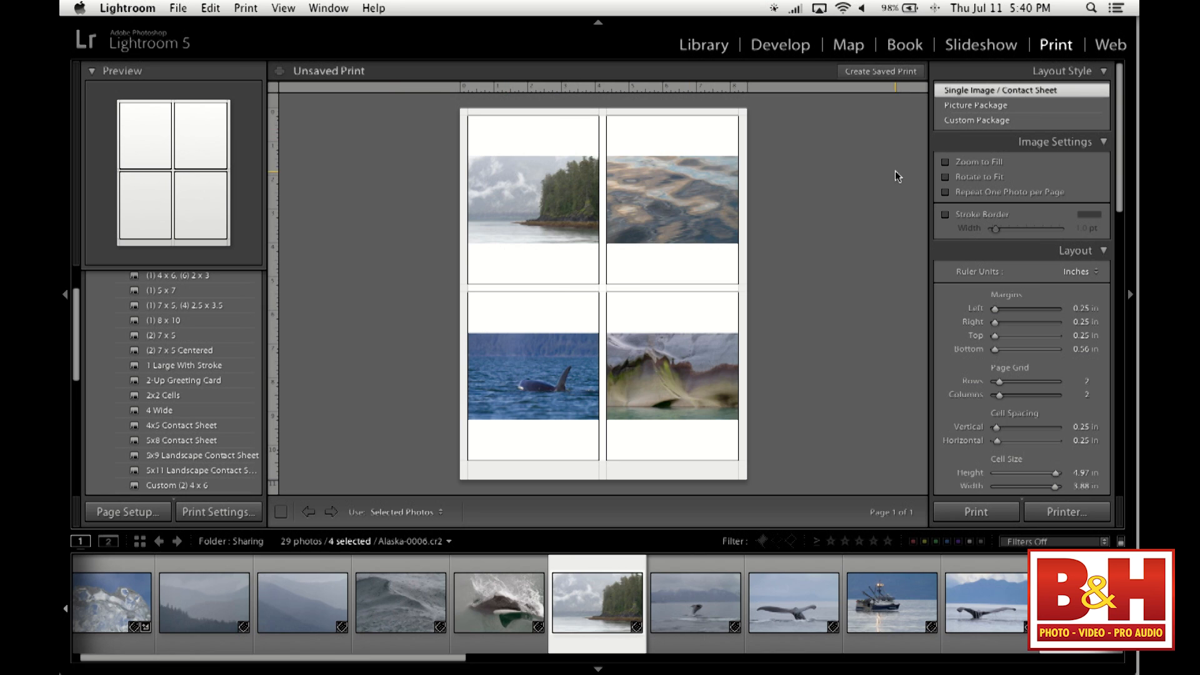
# - Try Zoom to Fill on the four-photo layout, turn it off again and go through the print job settings
pyautogui.click(990, 163)
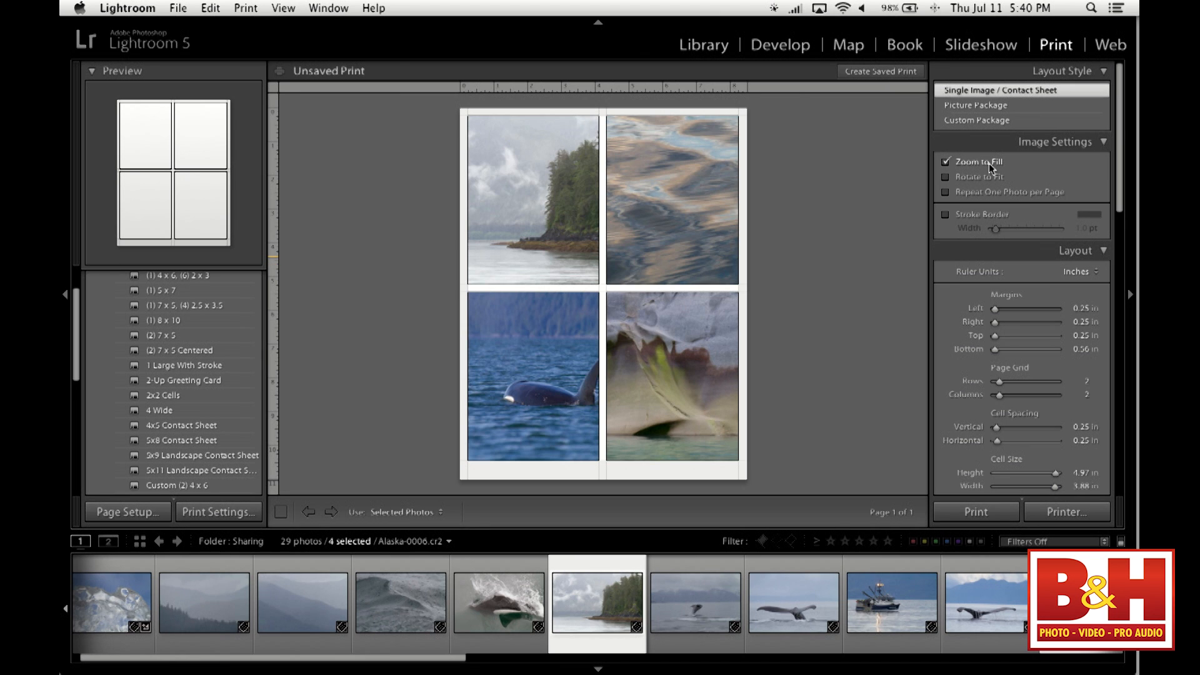
pyautogui.click(991, 166)
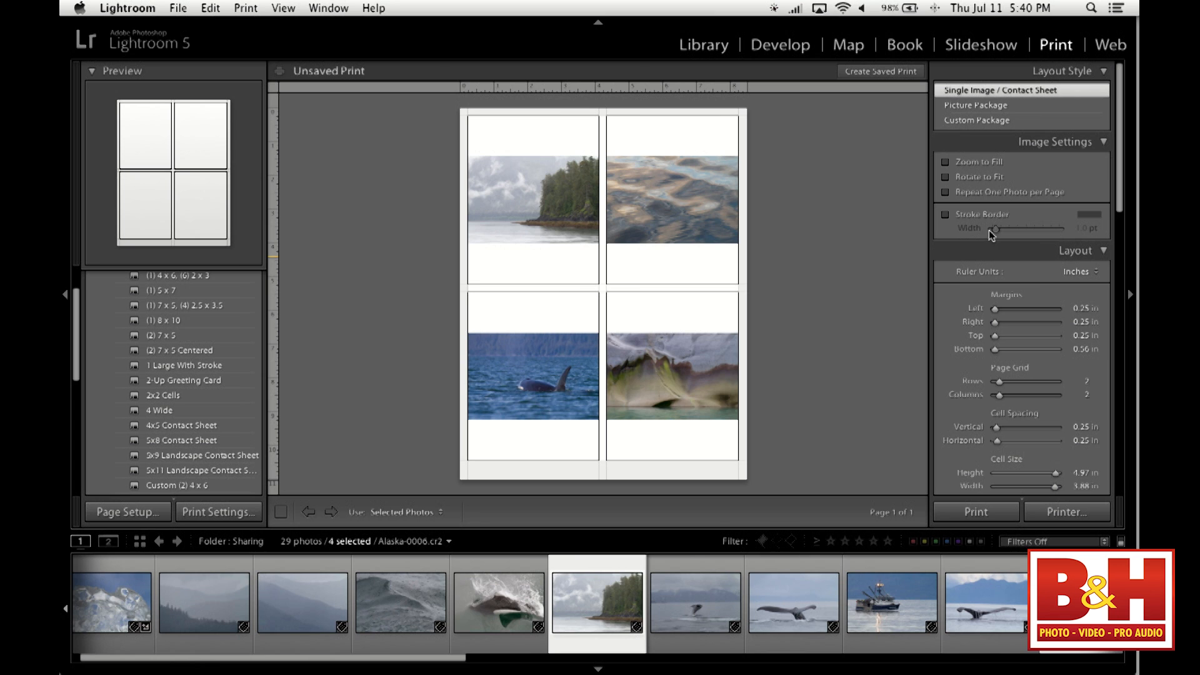
pyautogui.scroll(-10, 1038, 345)
pyautogui.scroll(-8, 1037, 348)
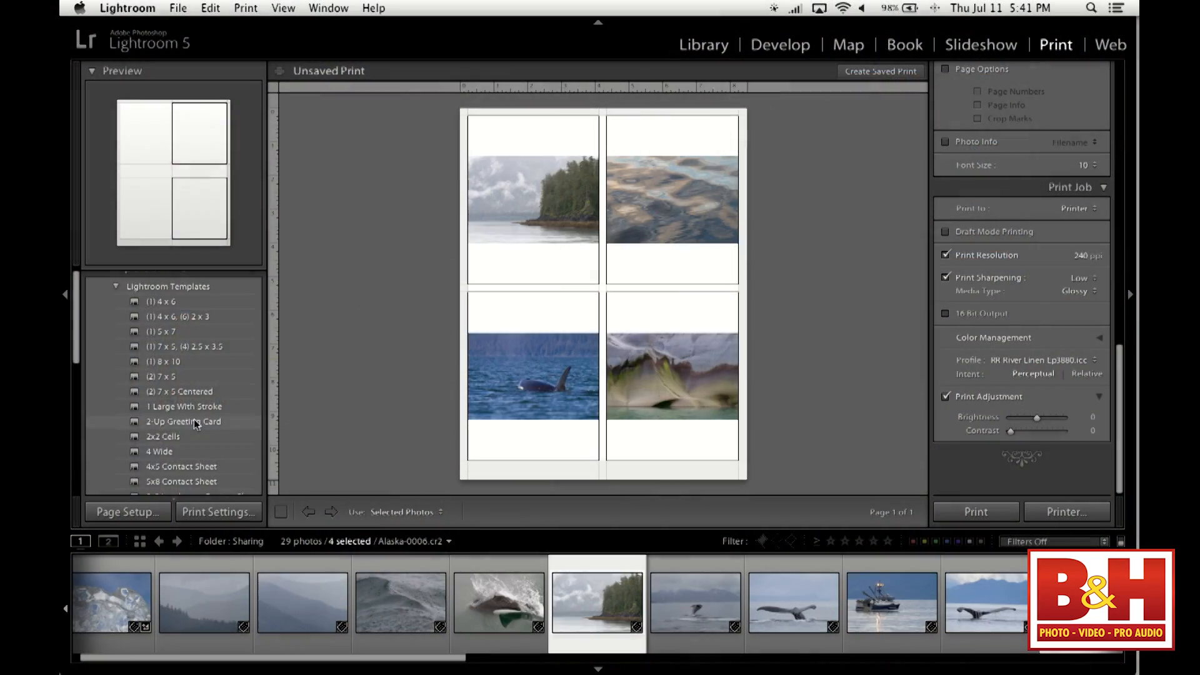
# - Apply the Custom Overlap x3 Border template and place the vertical glacier photo in the page's lower-right cell
pyautogui.scroll(-6, 195, 422)
pyautogui.scroll(-5, 219, 403)
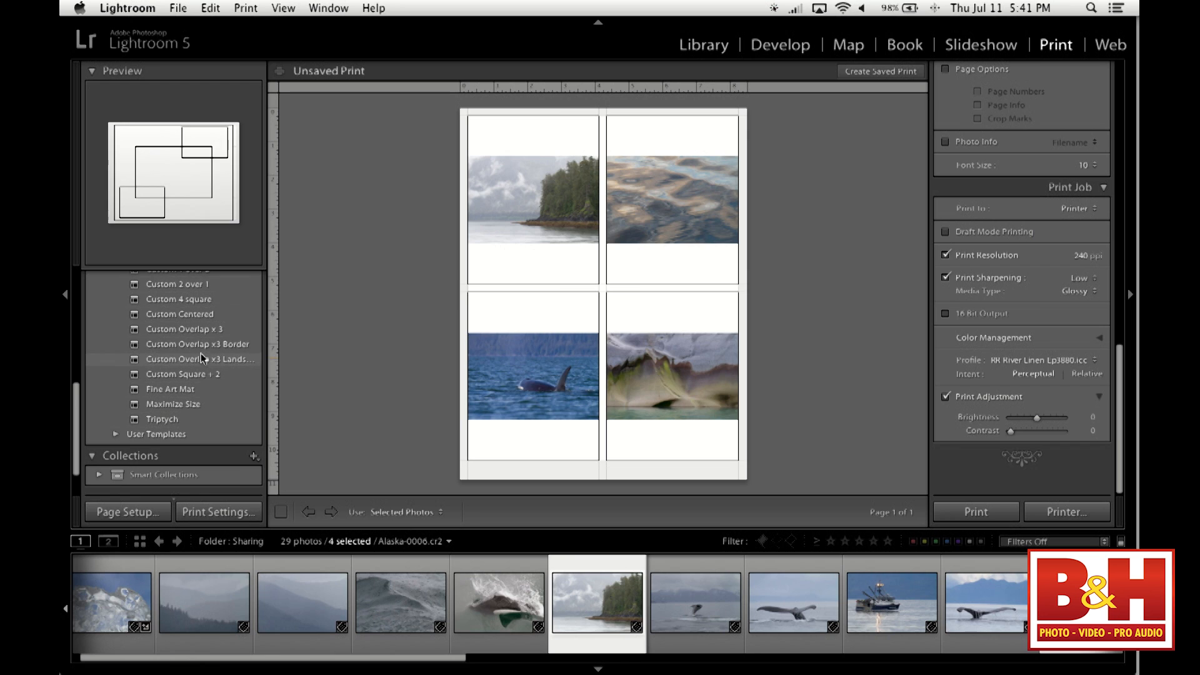
pyautogui.click(202, 344)
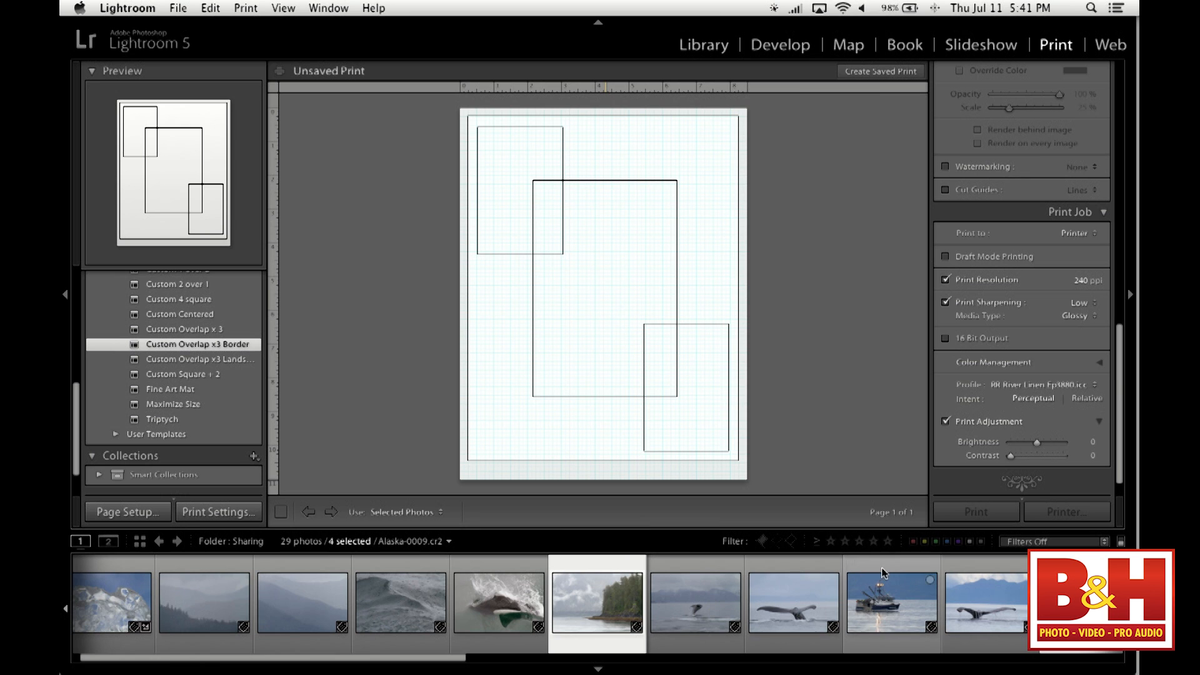
pyautogui.hscroll(5, 882, 573)
pyautogui.hscroll(10, 882, 573)
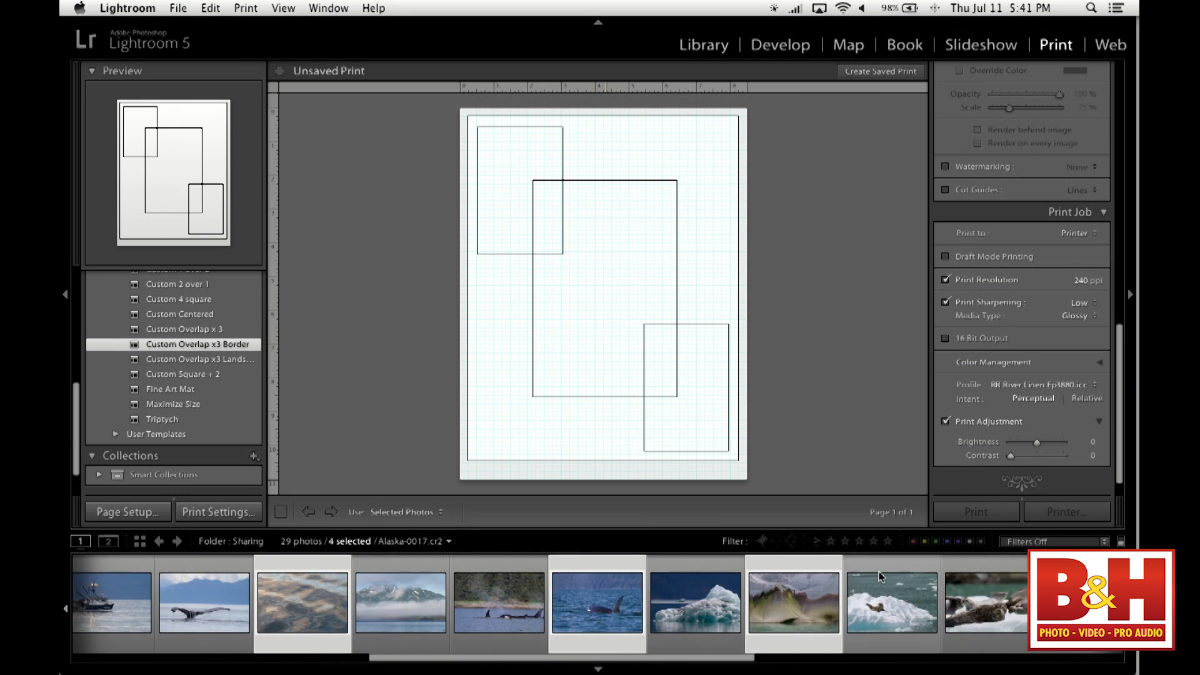
pyautogui.moveTo(705, 609); pyautogui.dragTo(692, 407)
# - Place the vertical sun-over-water photo in the page's upper-left cell and the rightmost whale-tail photo in the center cell
pyautogui.hscroll(2, 900, 603)
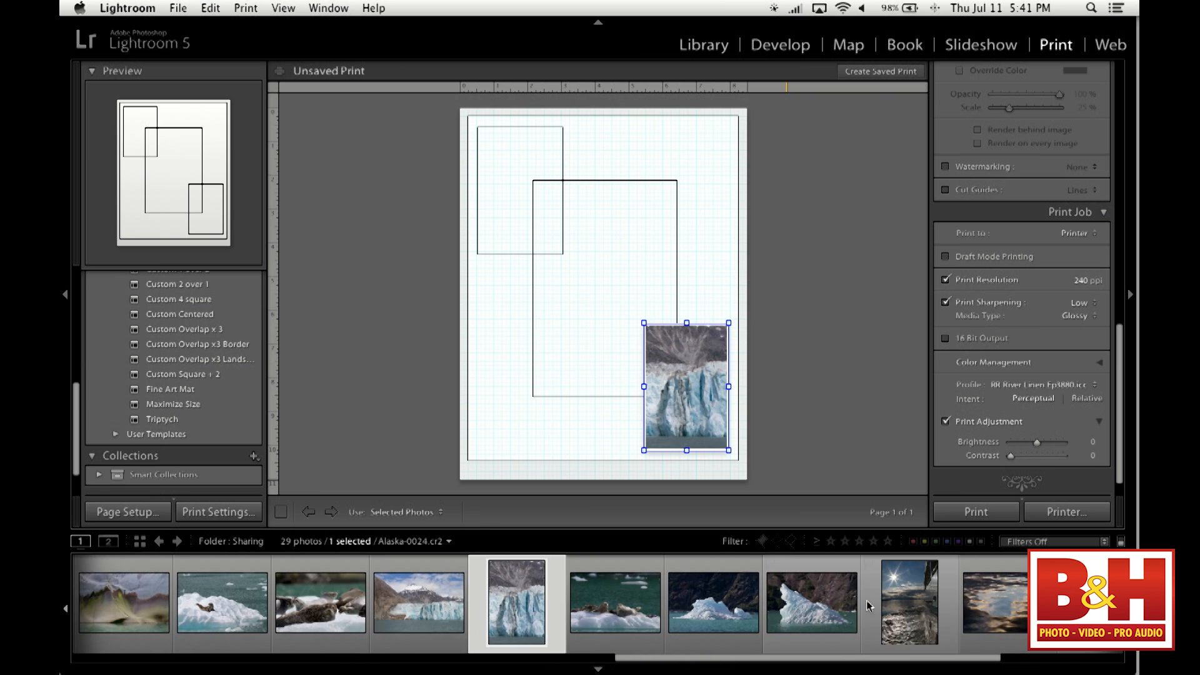
pyautogui.moveTo(896, 609); pyautogui.dragTo(510, 199)
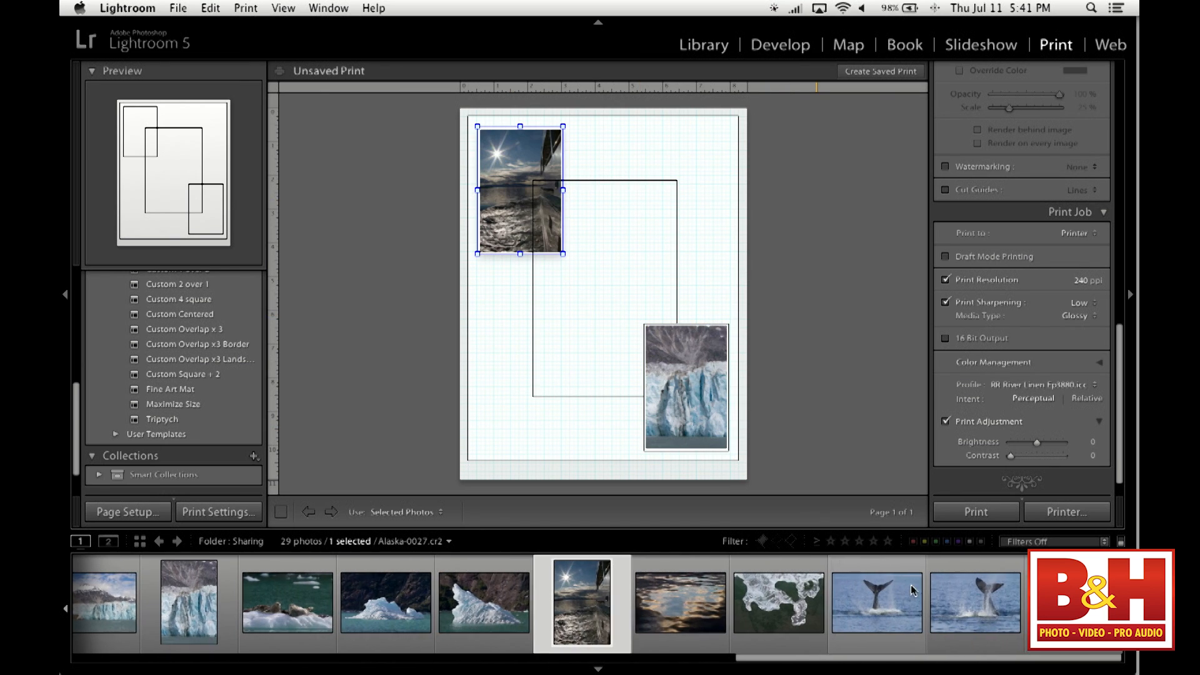
pyautogui.moveTo(969, 606); pyautogui.dragTo(607, 300)
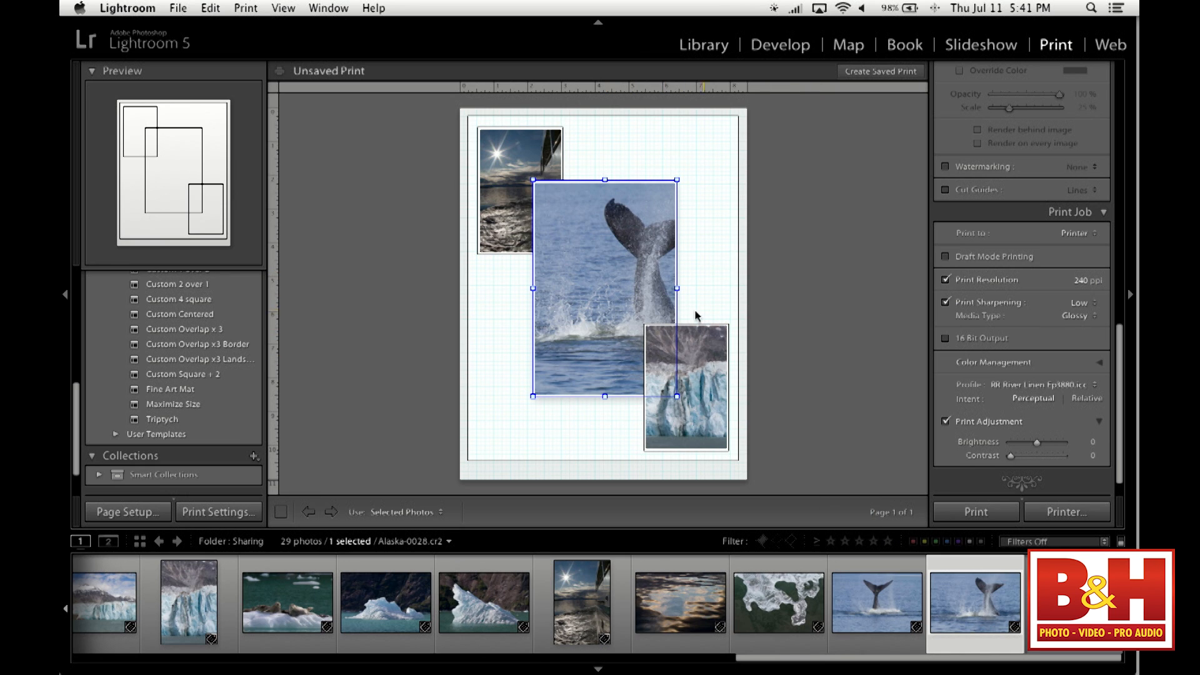
# - Shift the center cell slightly up and right, and replace its photo with the neighboring shot of the fully spread whale tail
pyautogui.moveTo(647, 286)
pyautogui.mouseDown()
pyautogui.moveTo(631, 290)
pyautogui.moveTo(652, 280)
pyautogui.mouseUp()
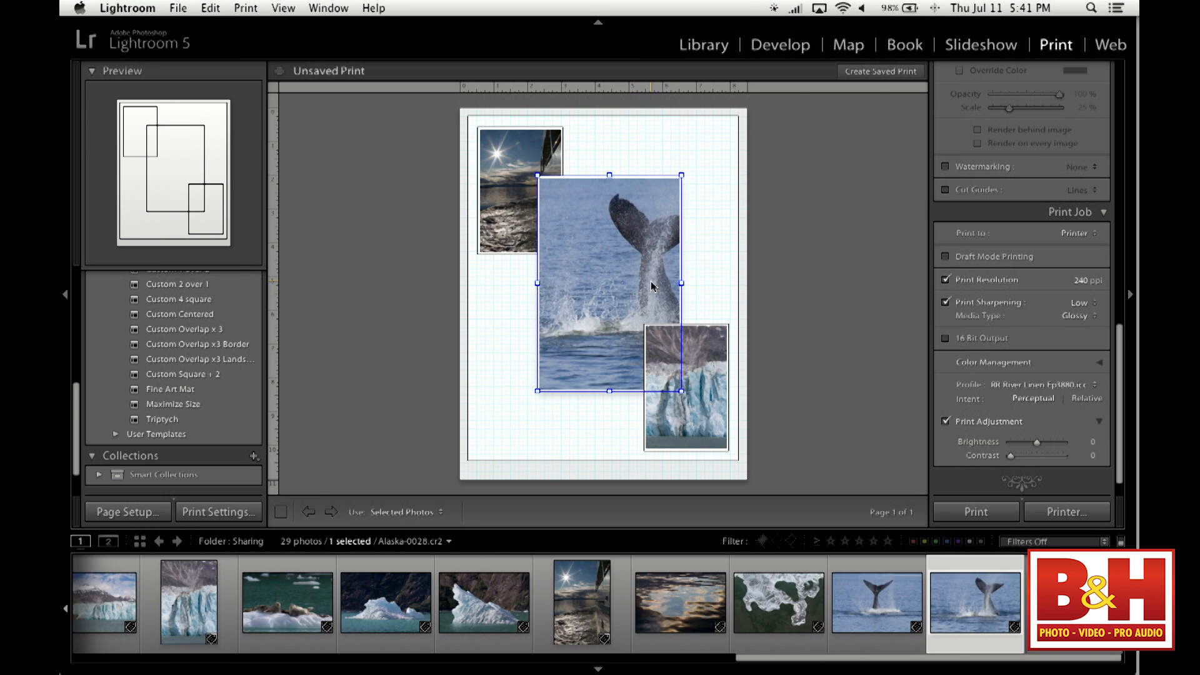
pyautogui.rightClick(666, 291)
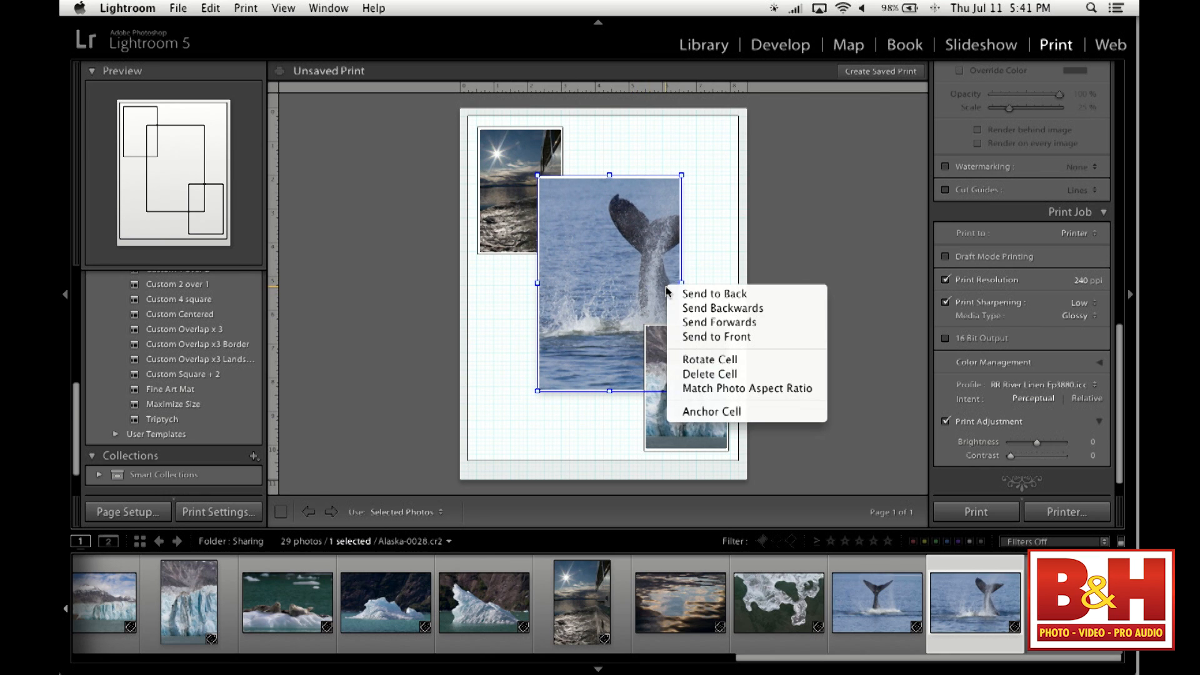
pyautogui.click(917, 224)
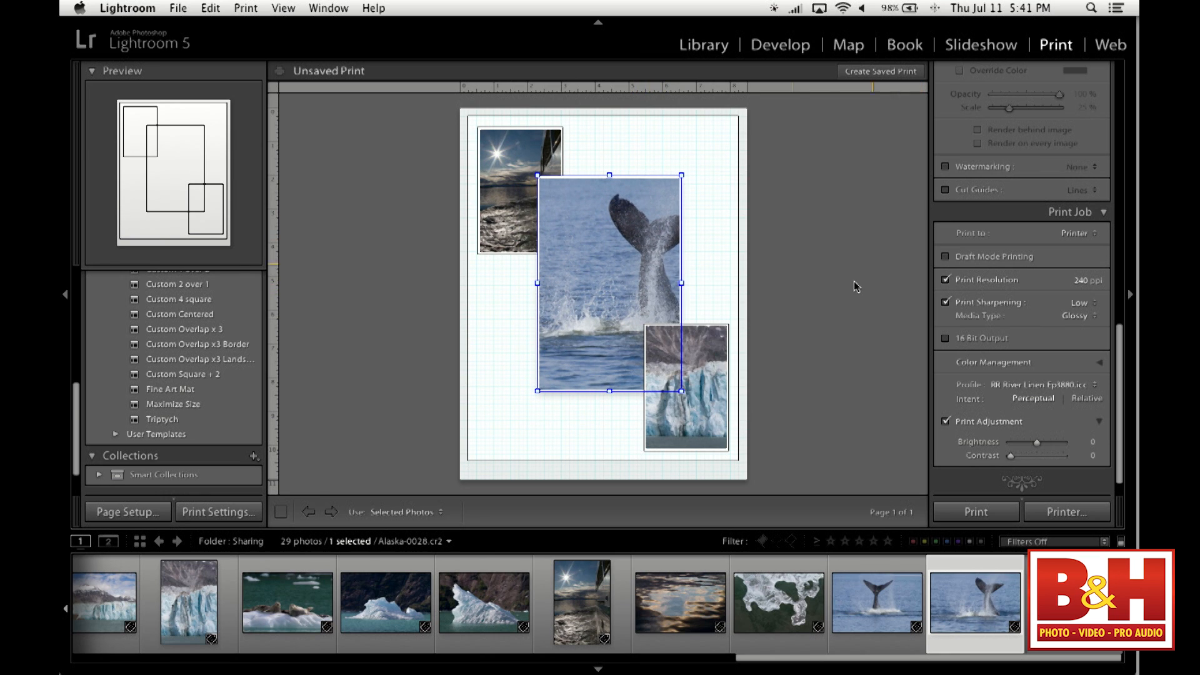
pyautogui.click(867, 606)
pyautogui.moveTo(877, 610); pyautogui.dragTo(589, 262)
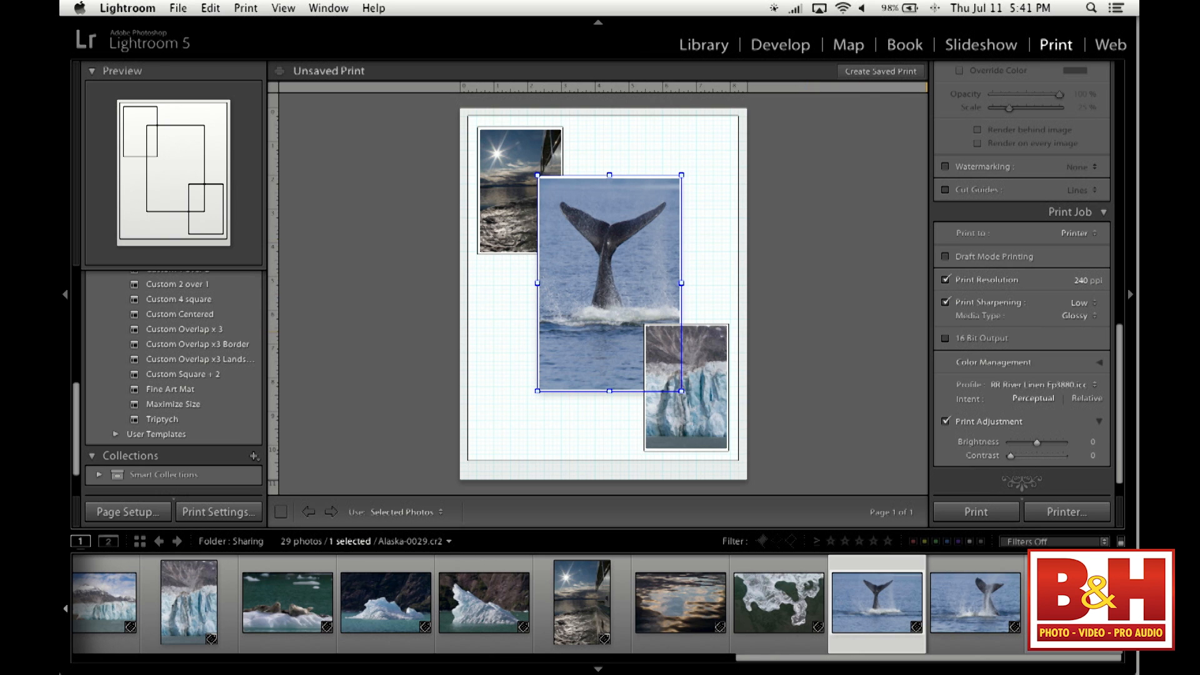
# - Fill the large background cell with the golden water-reflection photo and enlarge the center whale-tail cell
pyautogui.hscroll(-5, 829, 602)
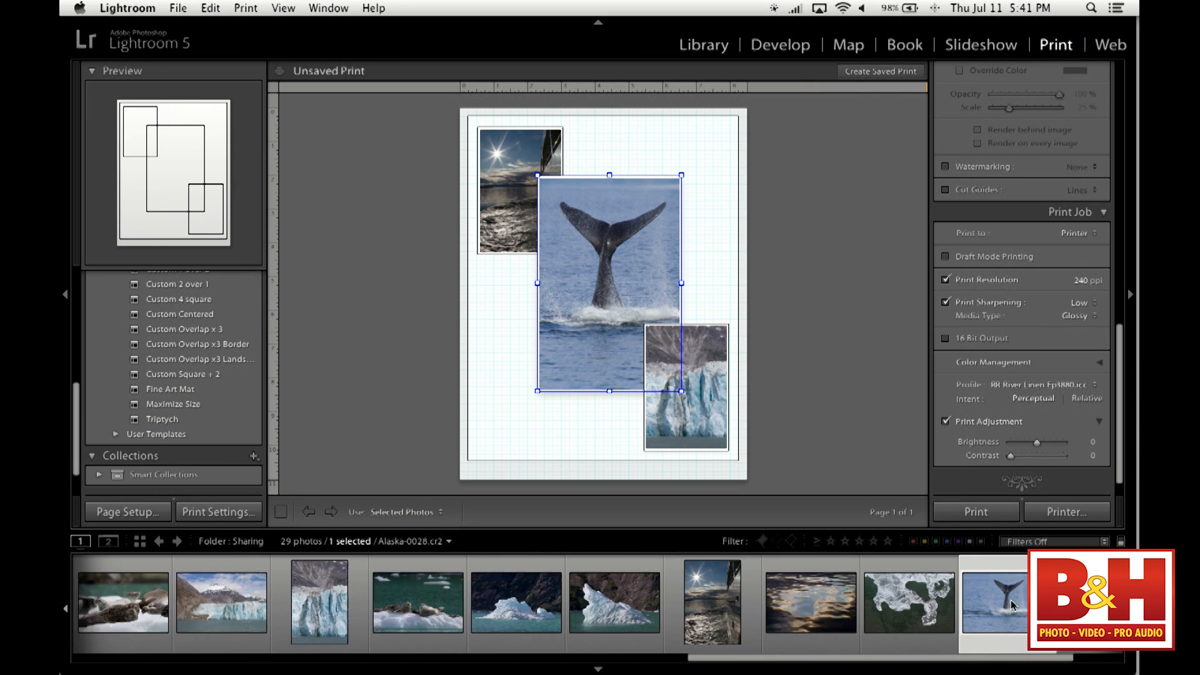
pyautogui.moveTo(829, 602); pyautogui.dragTo(723, 132)
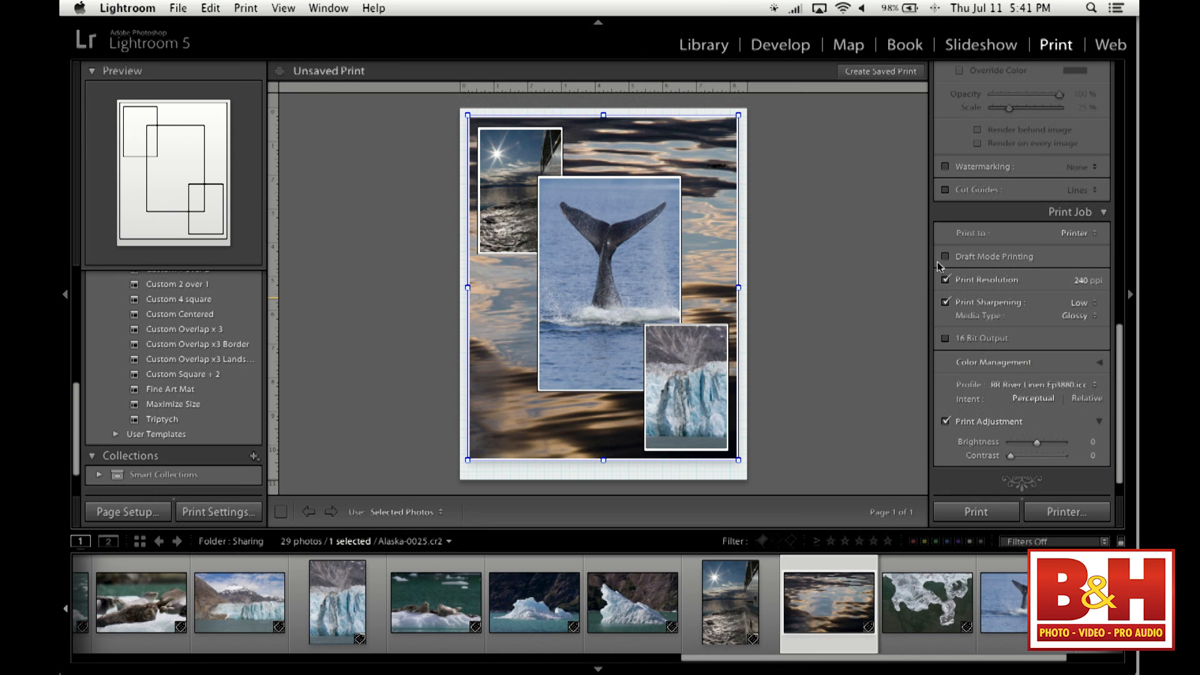
pyautogui.moveTo(671, 196)
pyautogui.mouseDown()
pyautogui.moveTo(682, 213)
pyautogui.moveTo(639, 203)
pyautogui.moveTo(555, 299)
pyautogui.moveTo(719, 176)
pyautogui.moveTo(735, 148)
pyautogui.moveTo(711, 137)
pyautogui.moveTo(669, 199)
pyautogui.mouseUp()
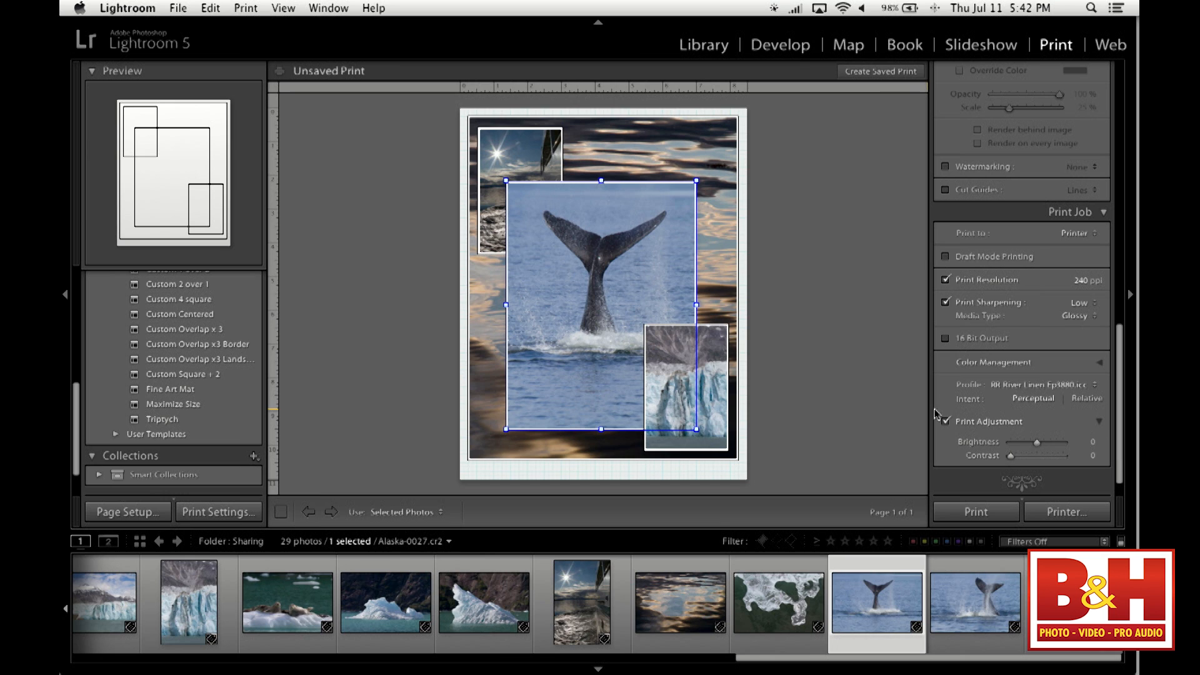
# - Set the print job output to JPEG File and start saving the layout to a file
pyautogui.click(1069, 234)
pyautogui.click(1082, 247)
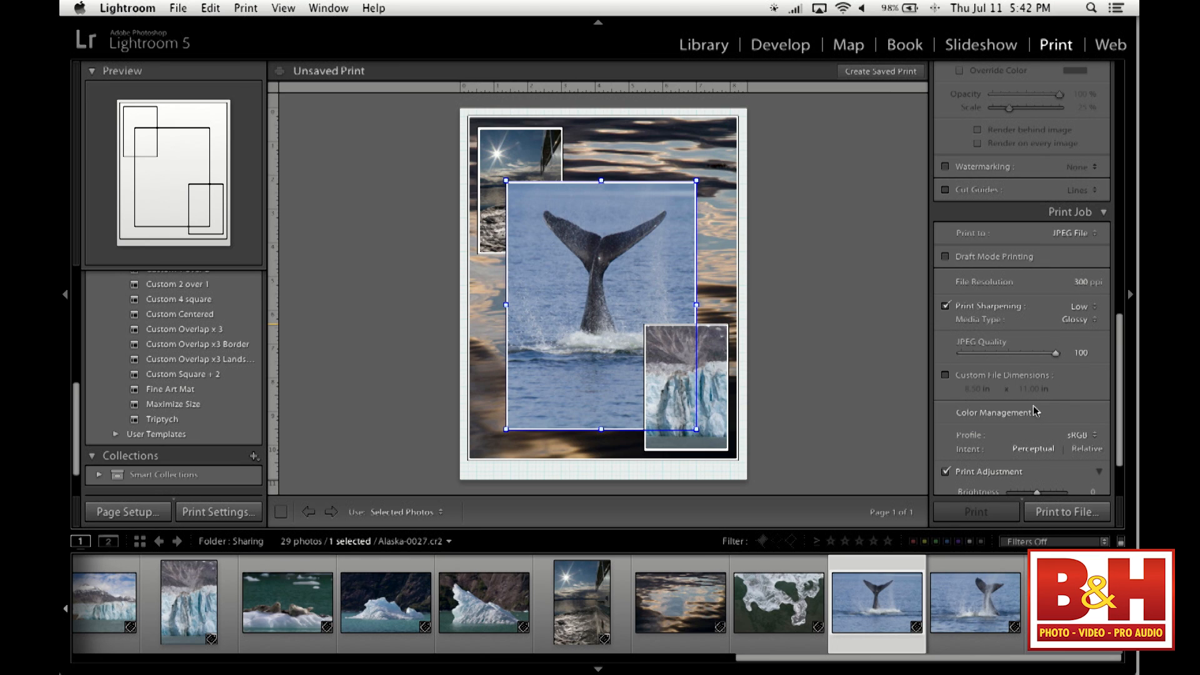
pyautogui.scroll(-3, 1055, 399)
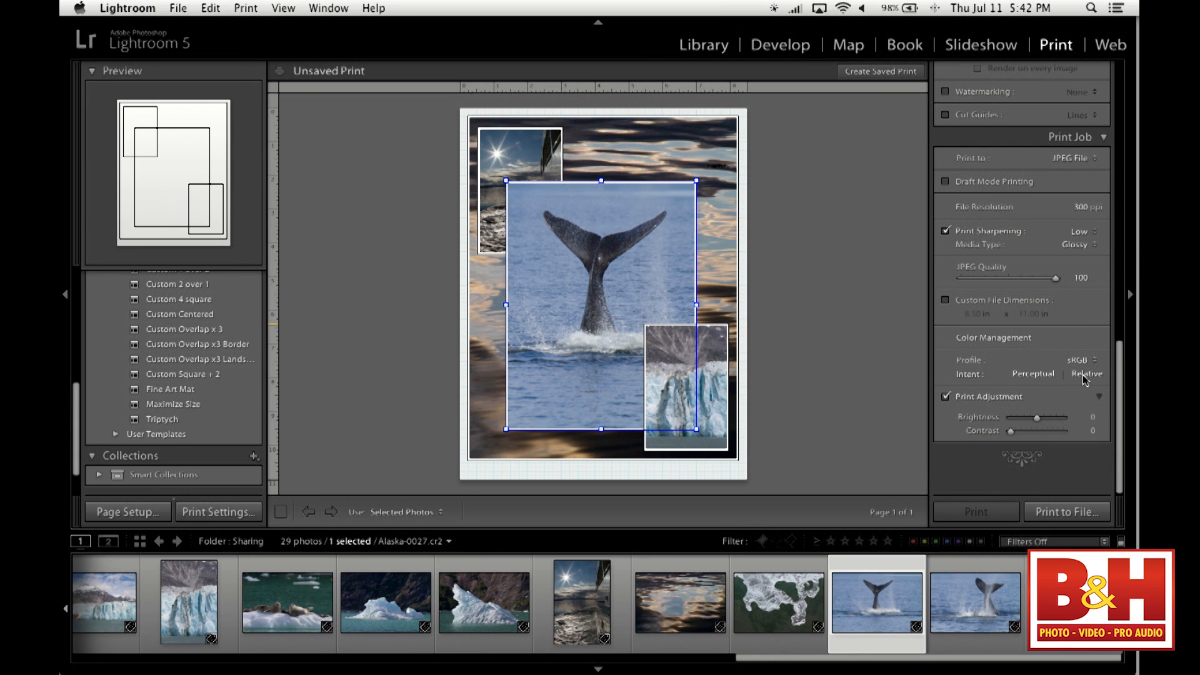
pyautogui.click(1070, 511)
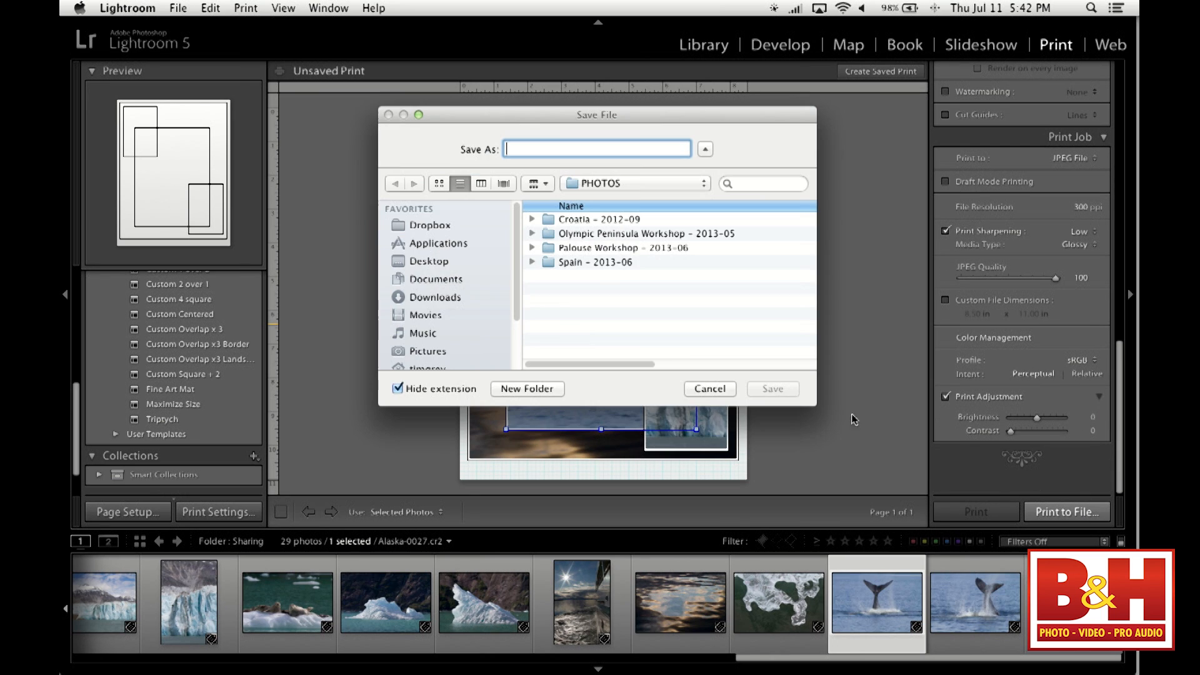
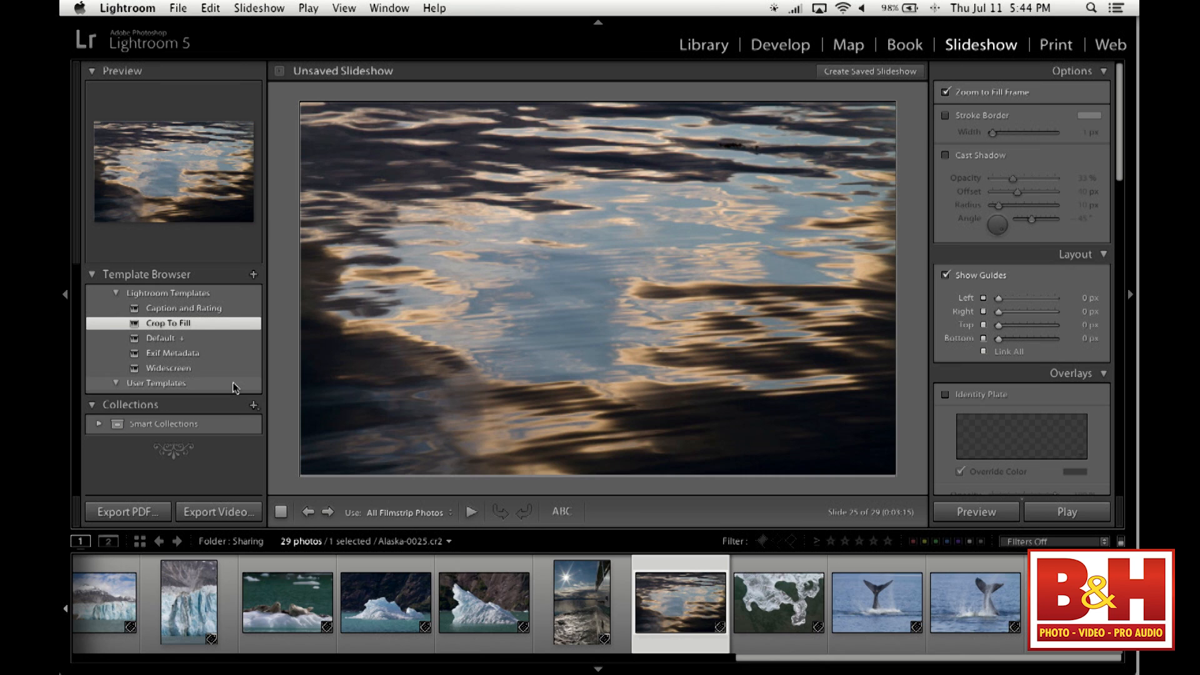
# - Play the slideshow full screen with the Crop To Fill template, then exit the playback
pyautogui.click(1066, 511)
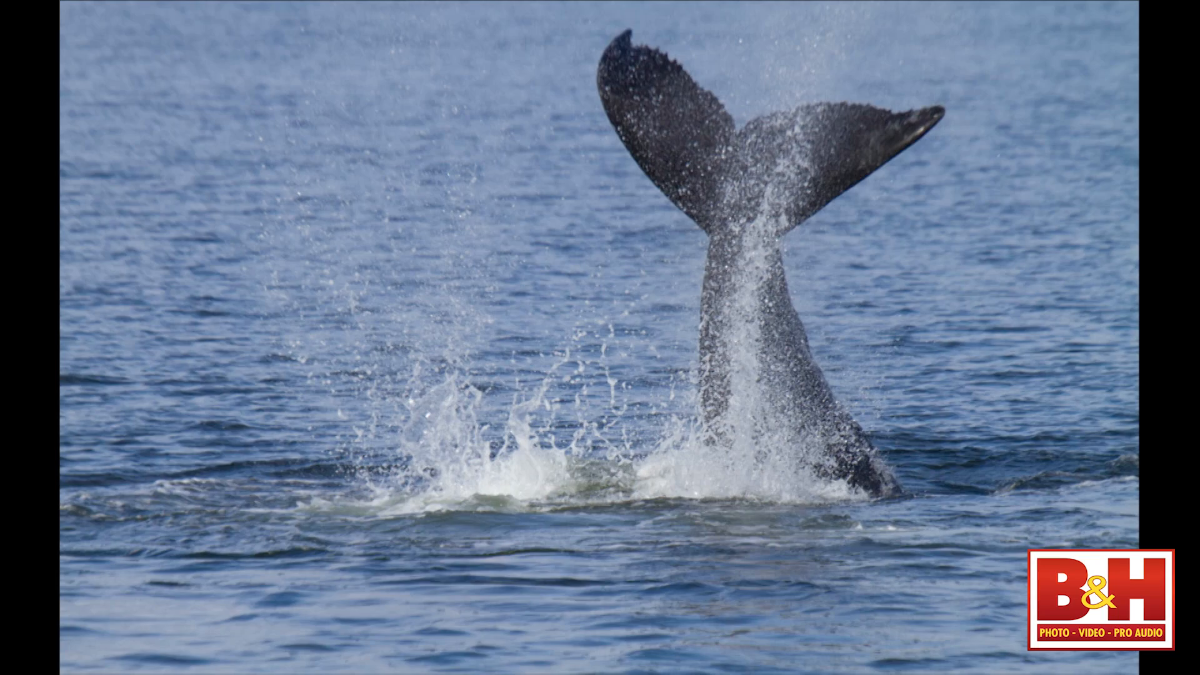
pyautogui.press('Escape')
pyautogui.scroll(1, 1071, 341)
pyautogui.scroll(-1, 1070, 341)
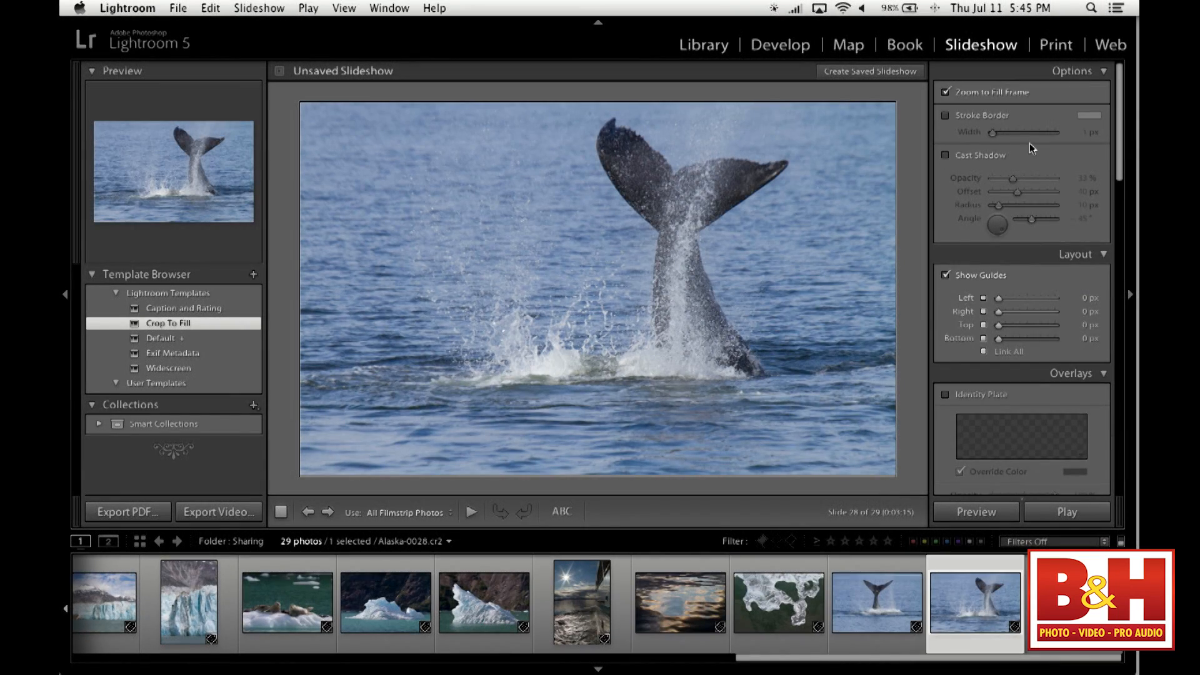
# - Reposition the vertical sun-over-water photo within its slide to show the sun, and turn off Zoom to Fill Frame
pyautogui.click(575, 616)
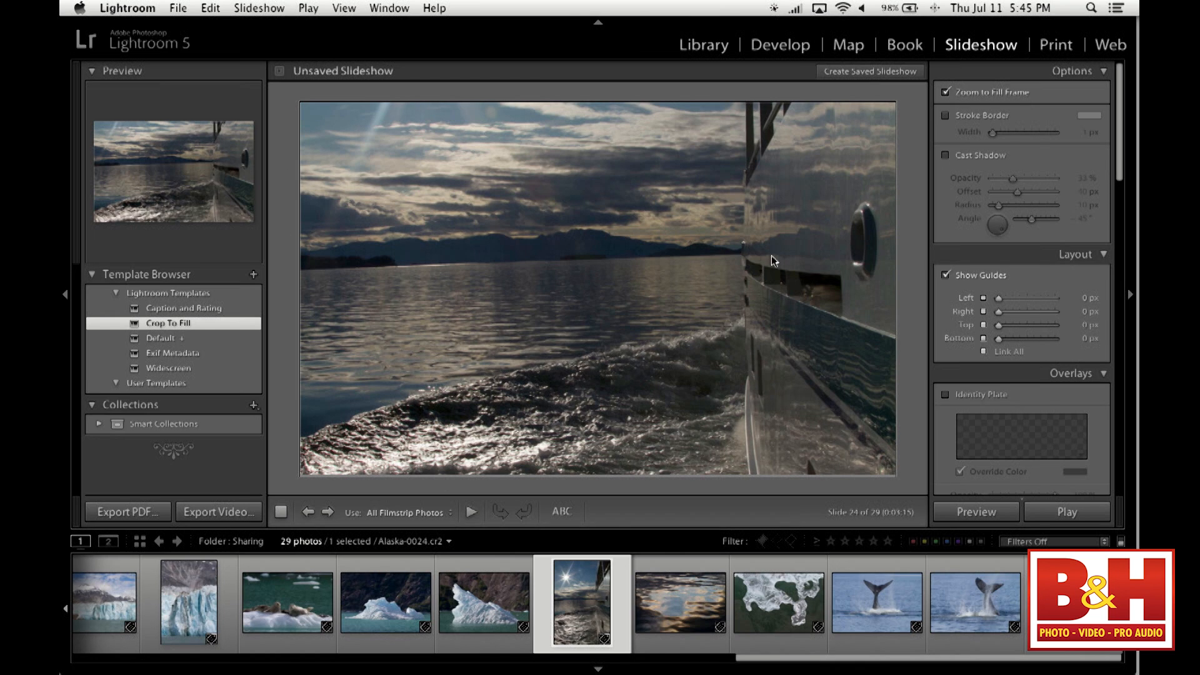
pyautogui.moveTo(782, 218); pyautogui.dragTo(850, 224)
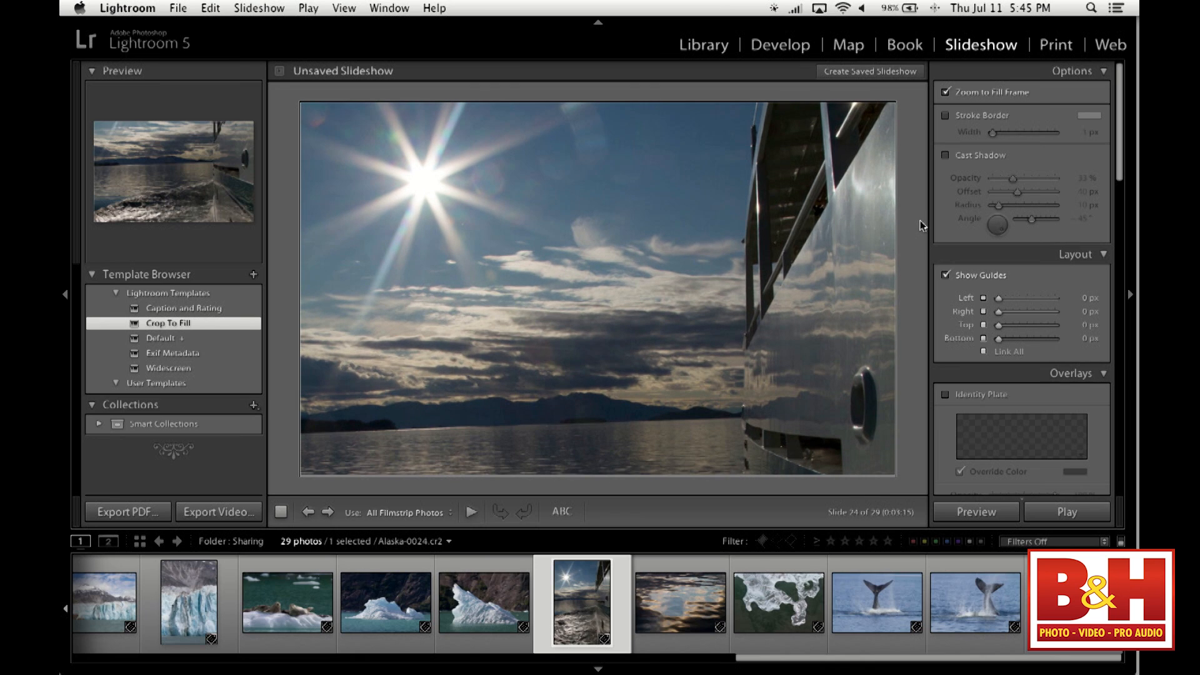
pyautogui.click(946, 93)
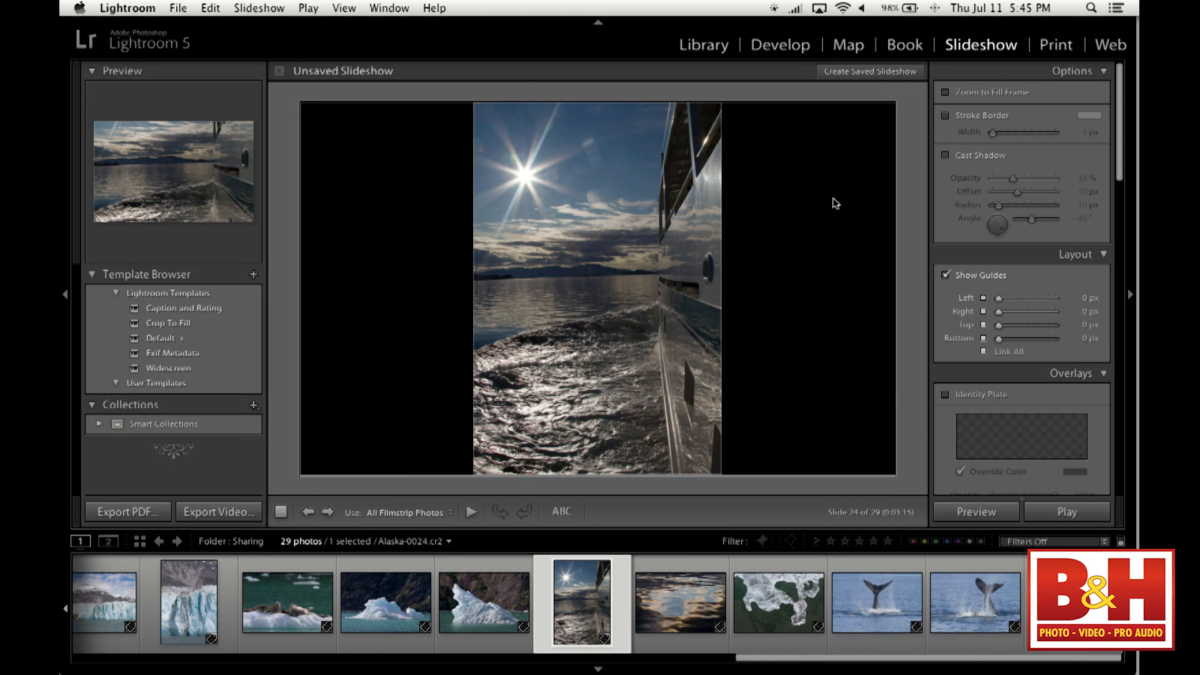
# - Add a 5 px stroke border and a cast shadow to the slide photos
pyautogui.click(957, 117)
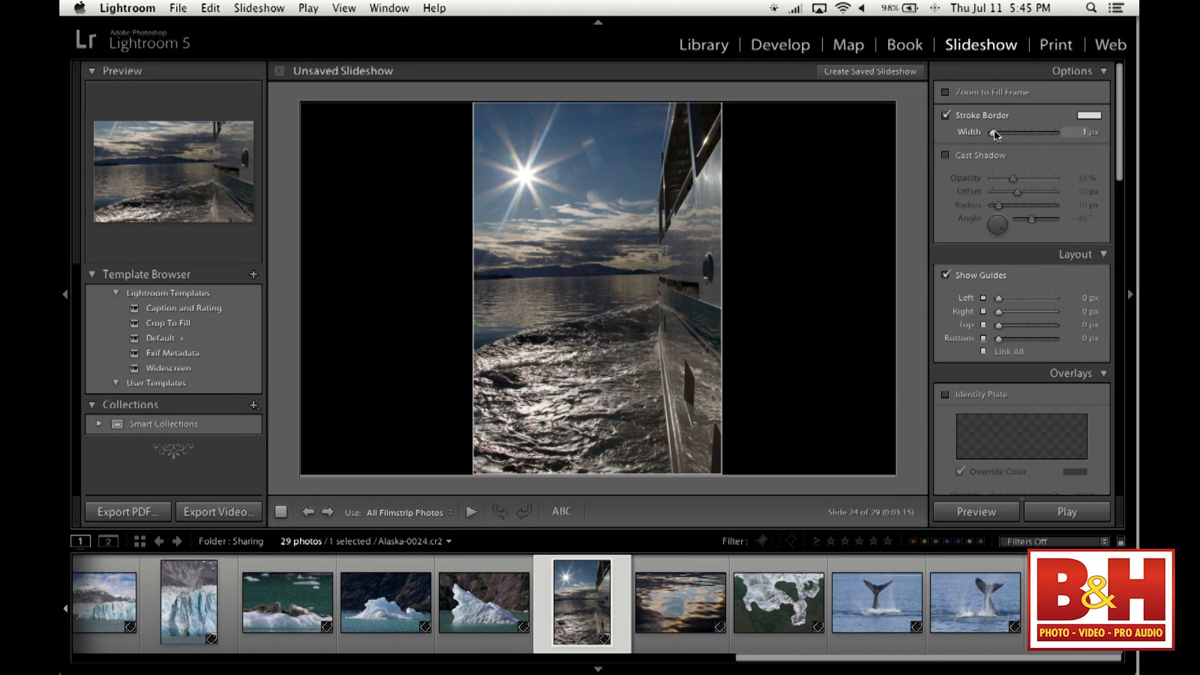
pyautogui.click(982, 155)
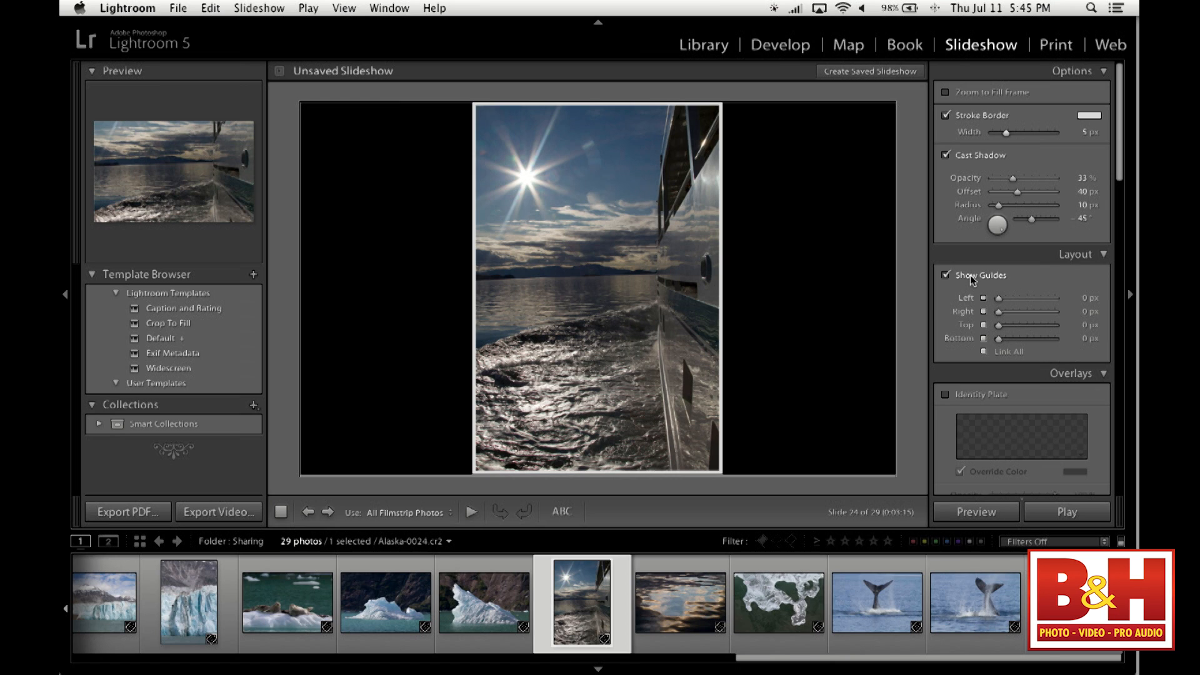
# - Try unlinked slide margins of 900 px left and 205 px top and bottom on several photos, and relink all margins at 0 px
pyautogui.moveTo(999, 298); pyautogui.dragTo(1063, 299)
pyautogui.click(984, 352)
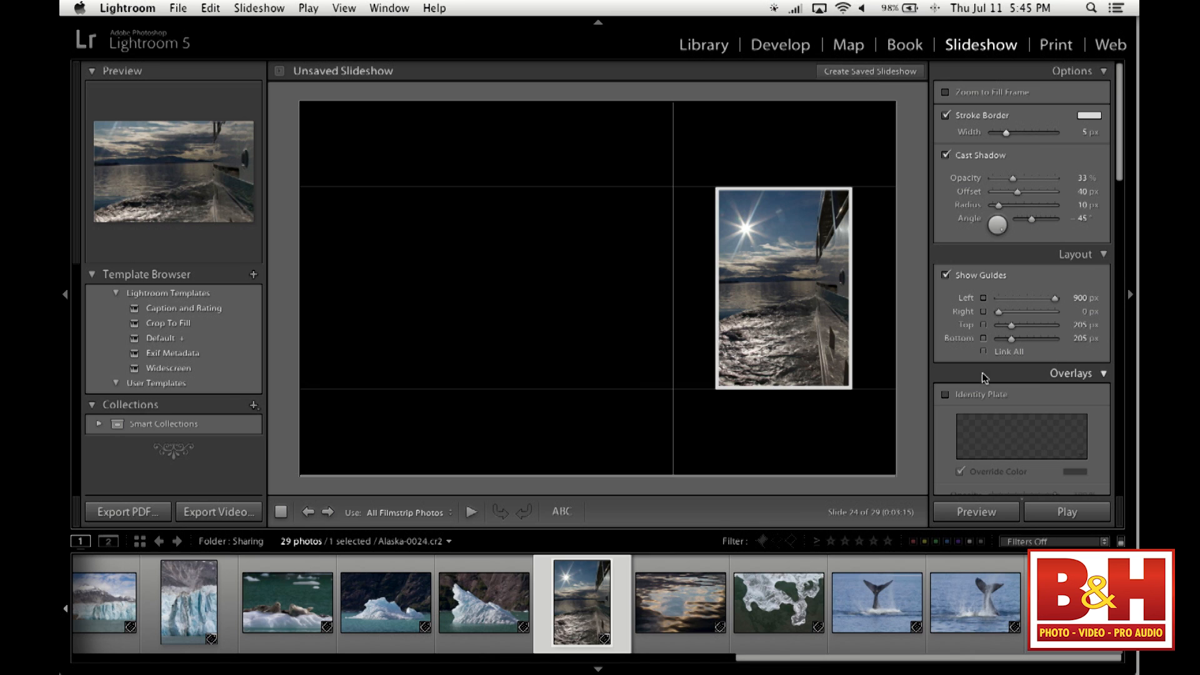
pyautogui.click(684, 616)
pyautogui.click(778, 606)
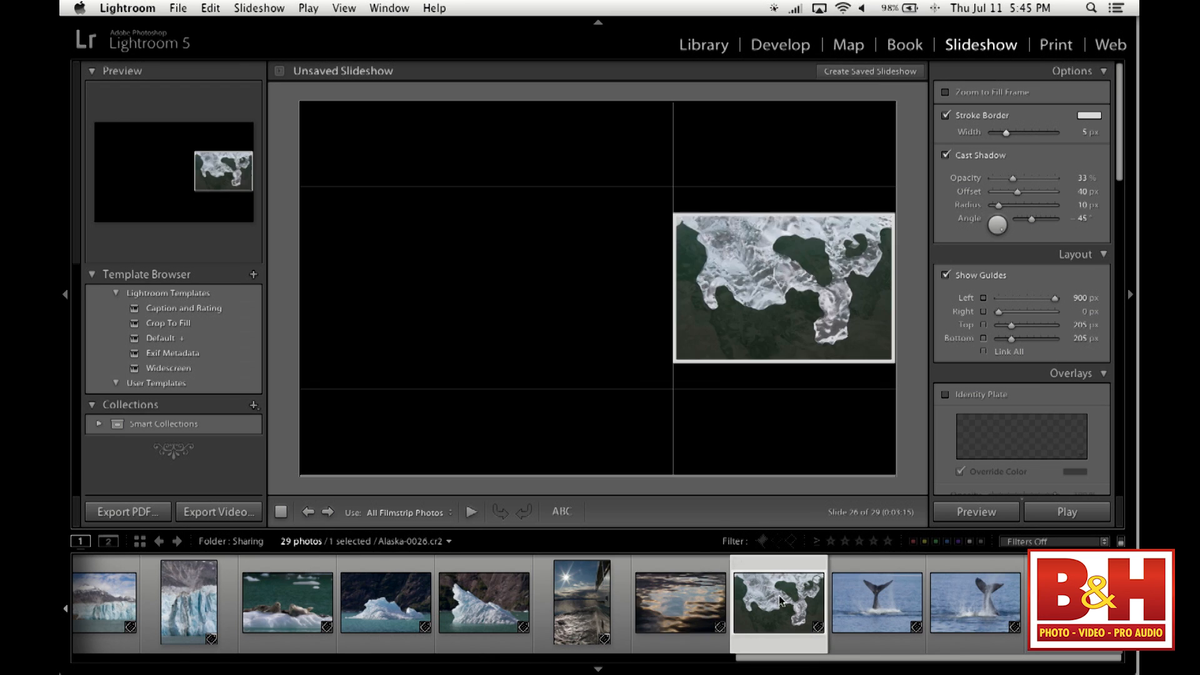
pyautogui.click(872, 610)
pyautogui.click(961, 602)
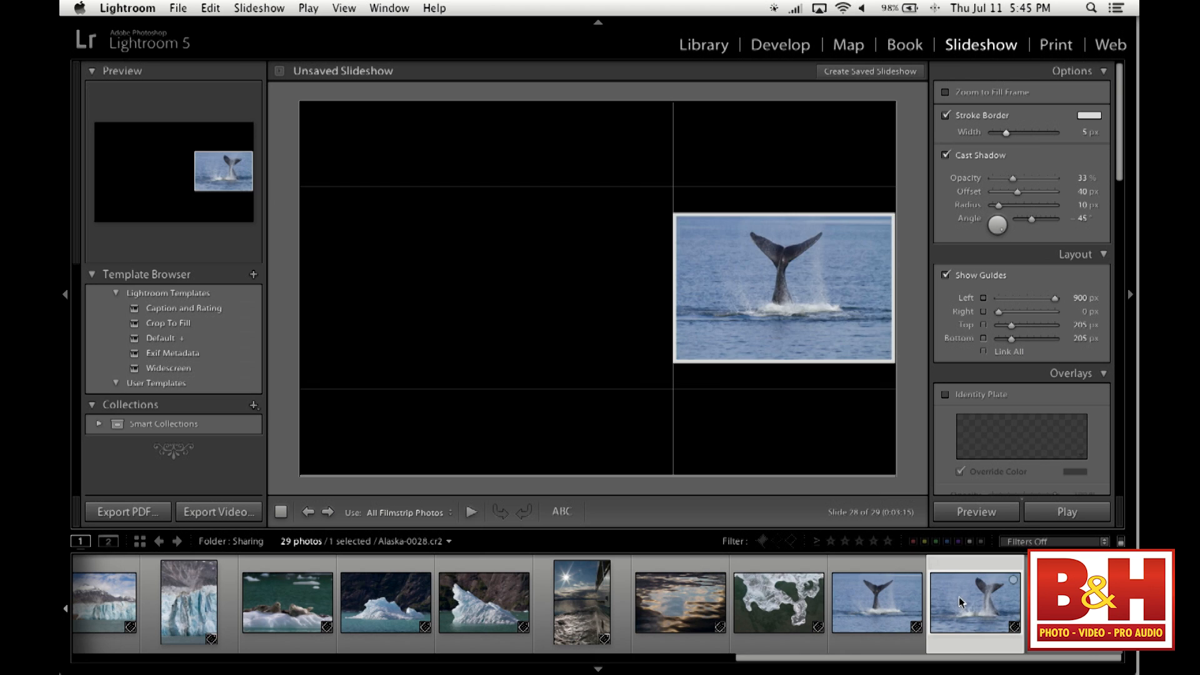
pyautogui.click(1028, 599)
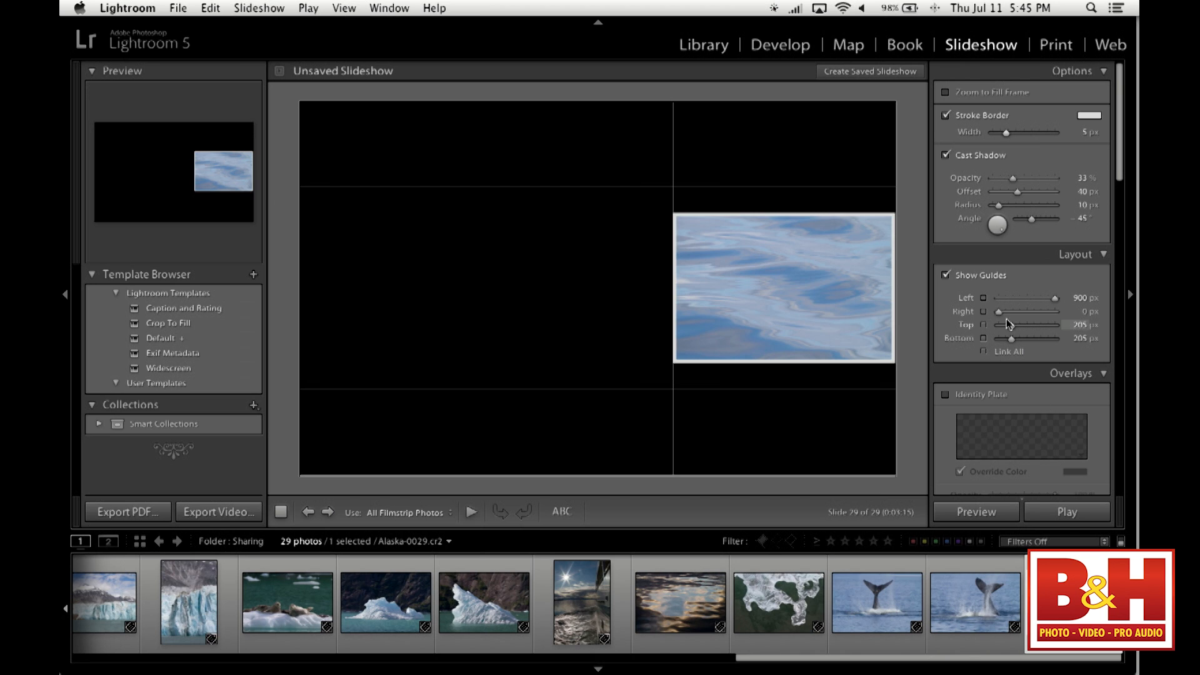
pyautogui.click(983, 352)
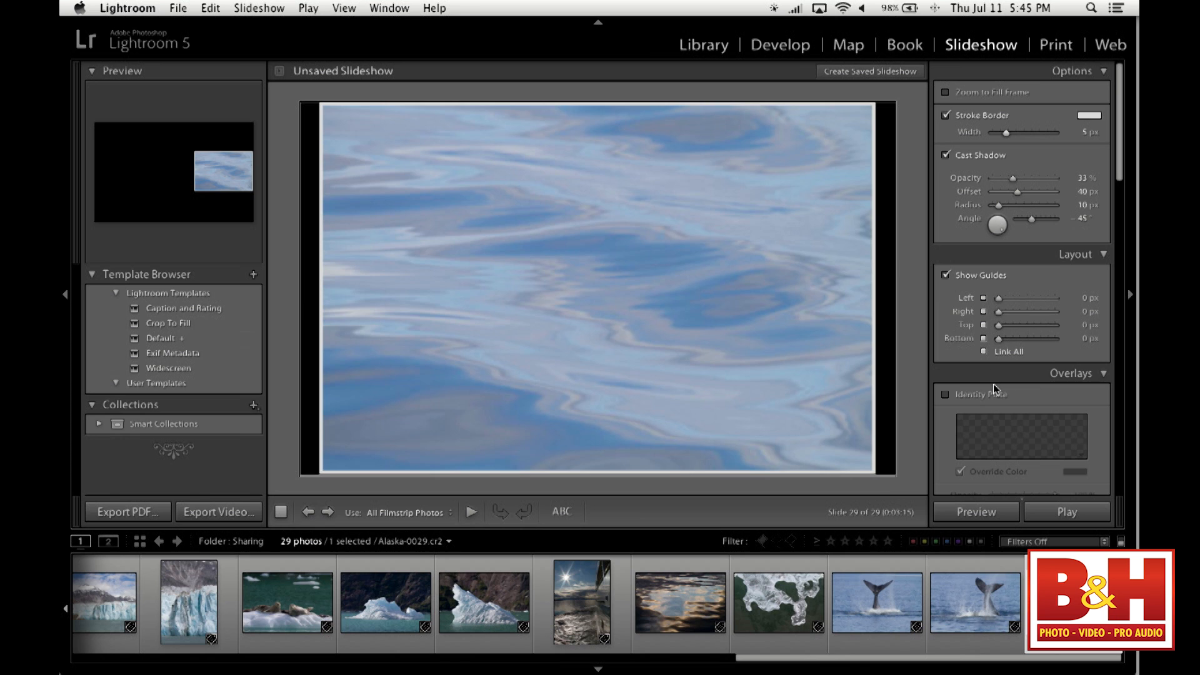
# - Enable watermarking for the slides and start a text watermark with the photographer's website address
pyautogui.scroll(-10, 1014, 297)
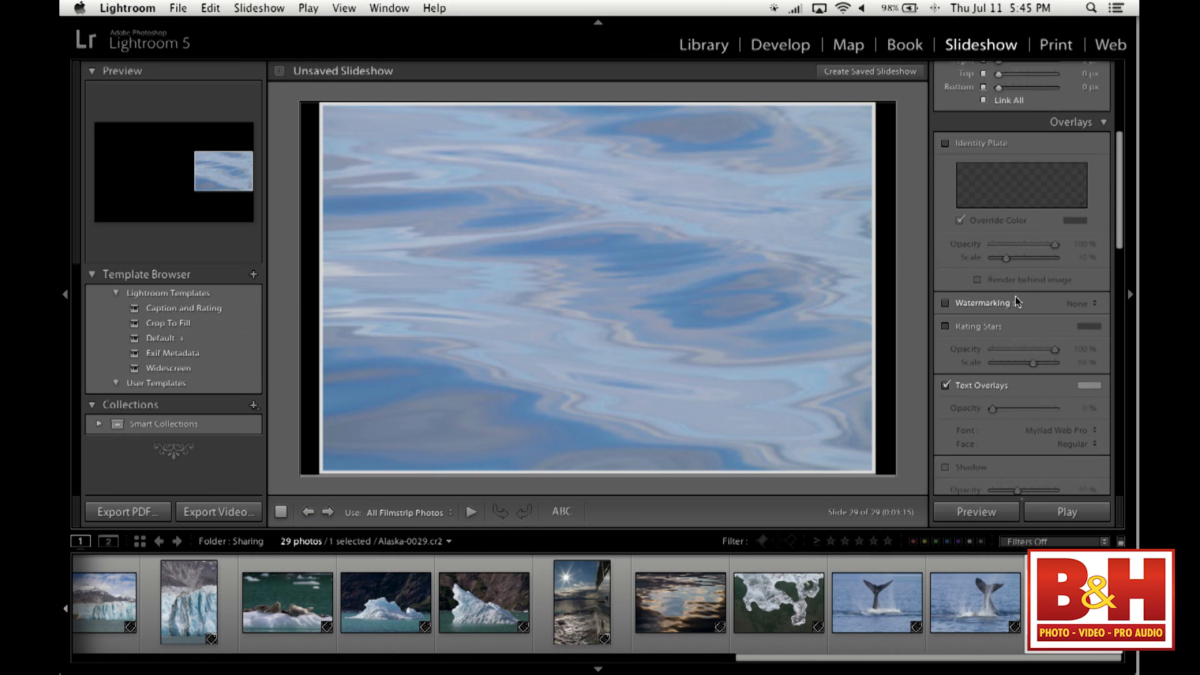
pyautogui.scroll(3, 1010, 267)
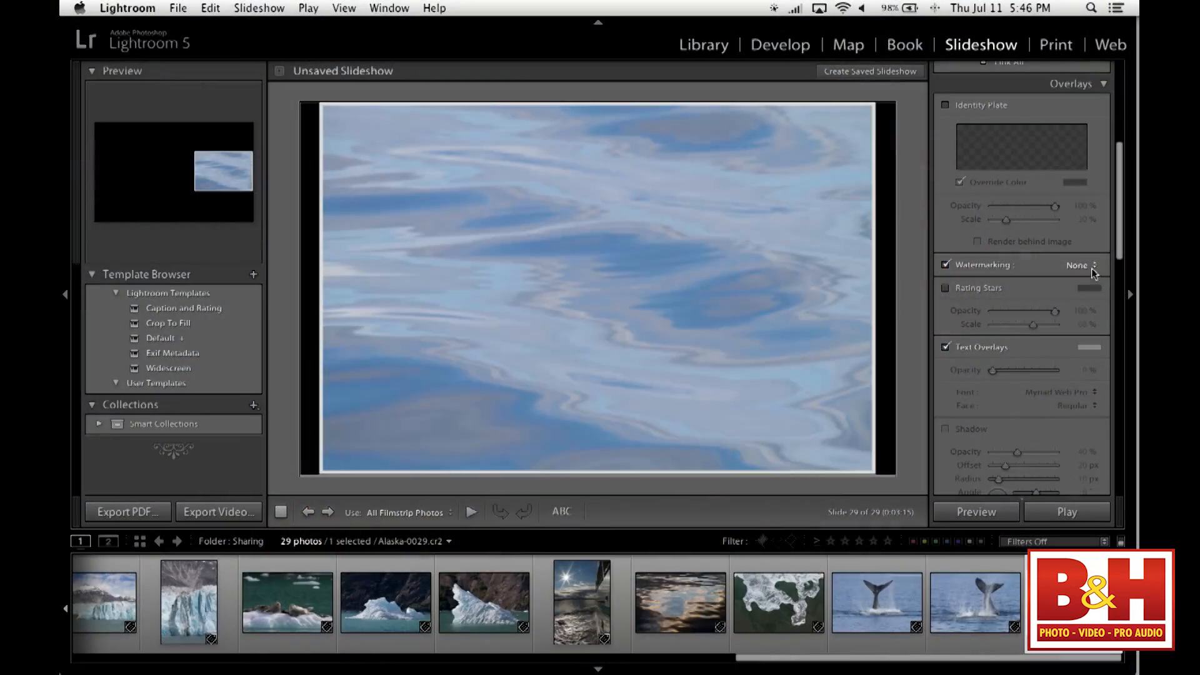
pyautogui.click(1094, 268)
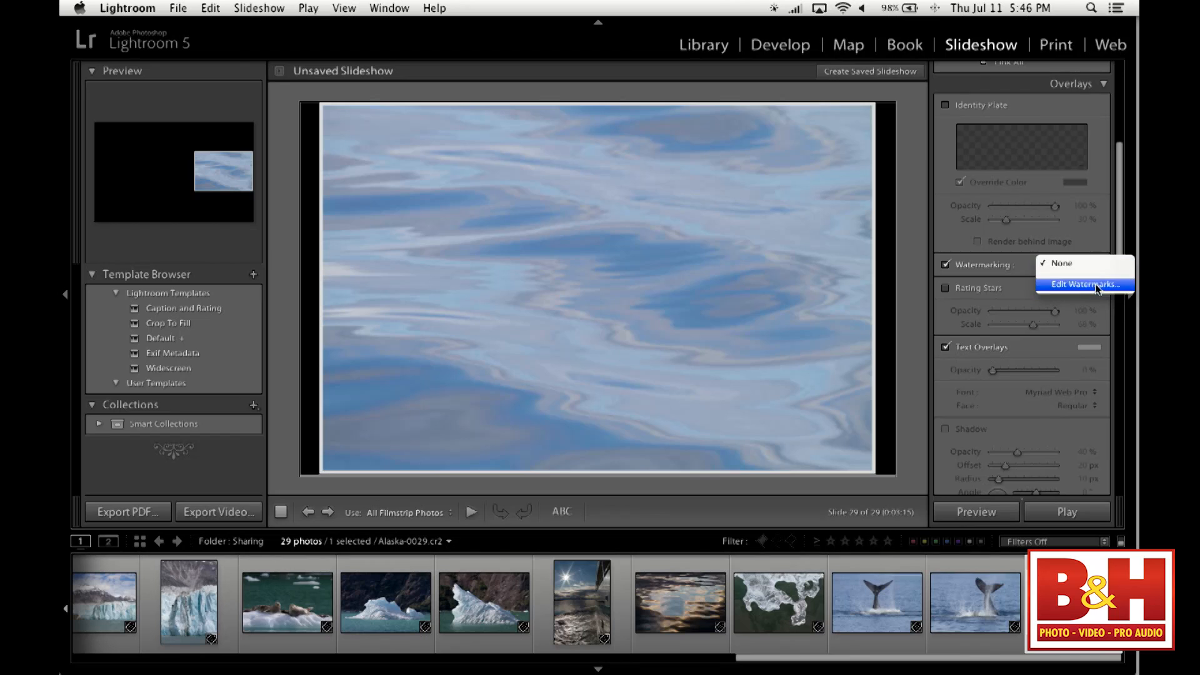
pyautogui.click(1105, 286)
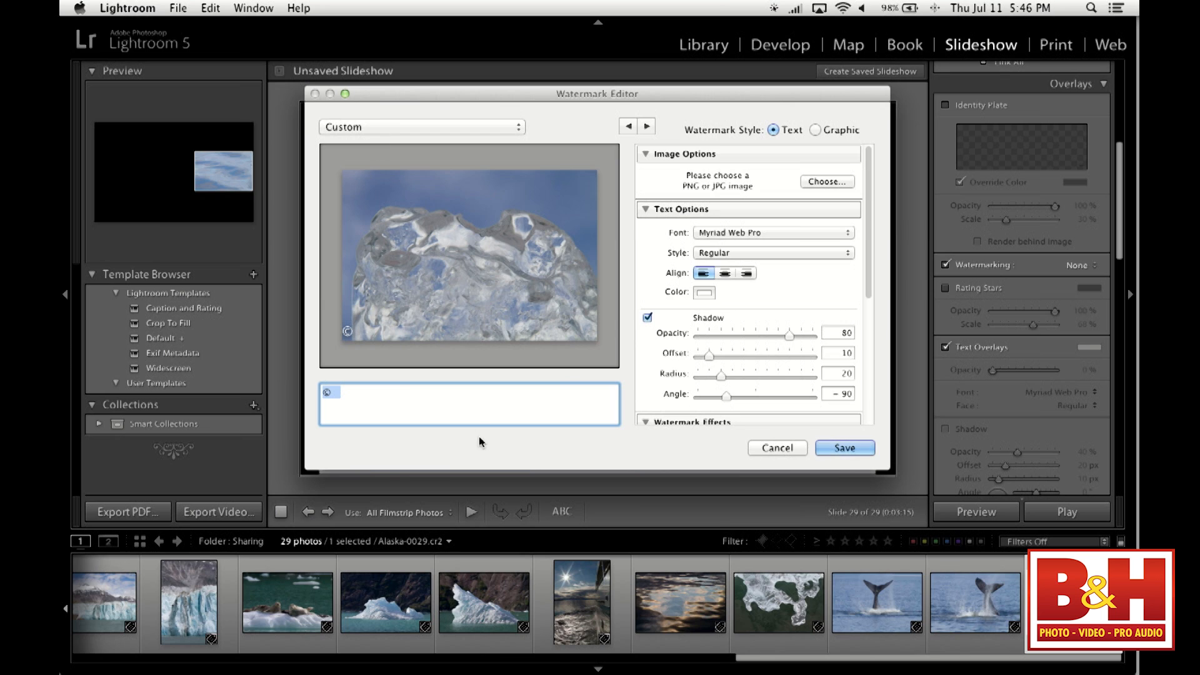
pyautogui.write('TimGrey.com')
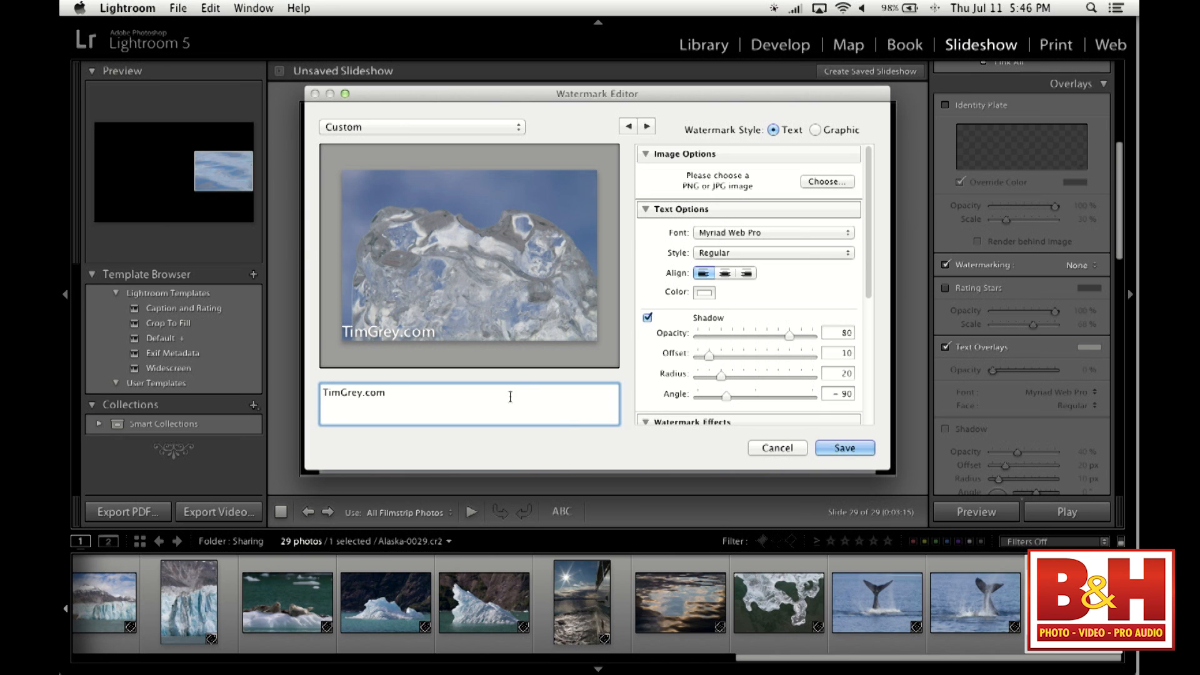
# - Anchor the watermark in the photo's upper-right corner with a horizontal inset of 3 and a vertical inset of 1
pyautogui.scroll(-6, 853, 244)
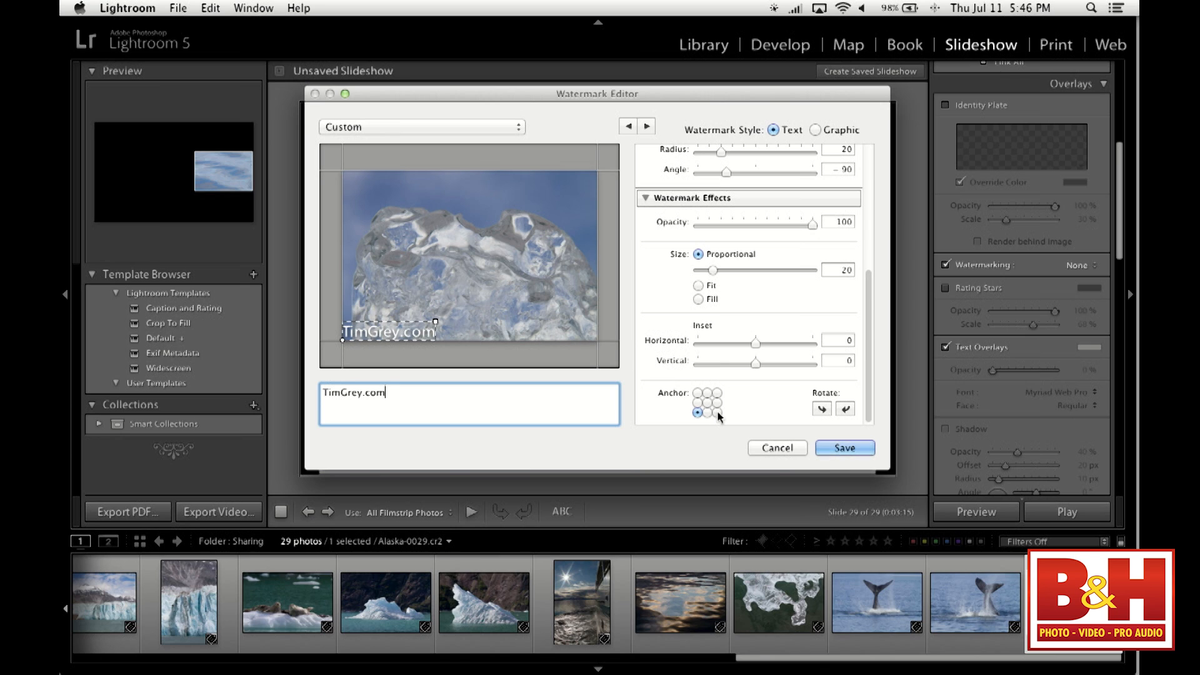
pyautogui.click(717, 393)
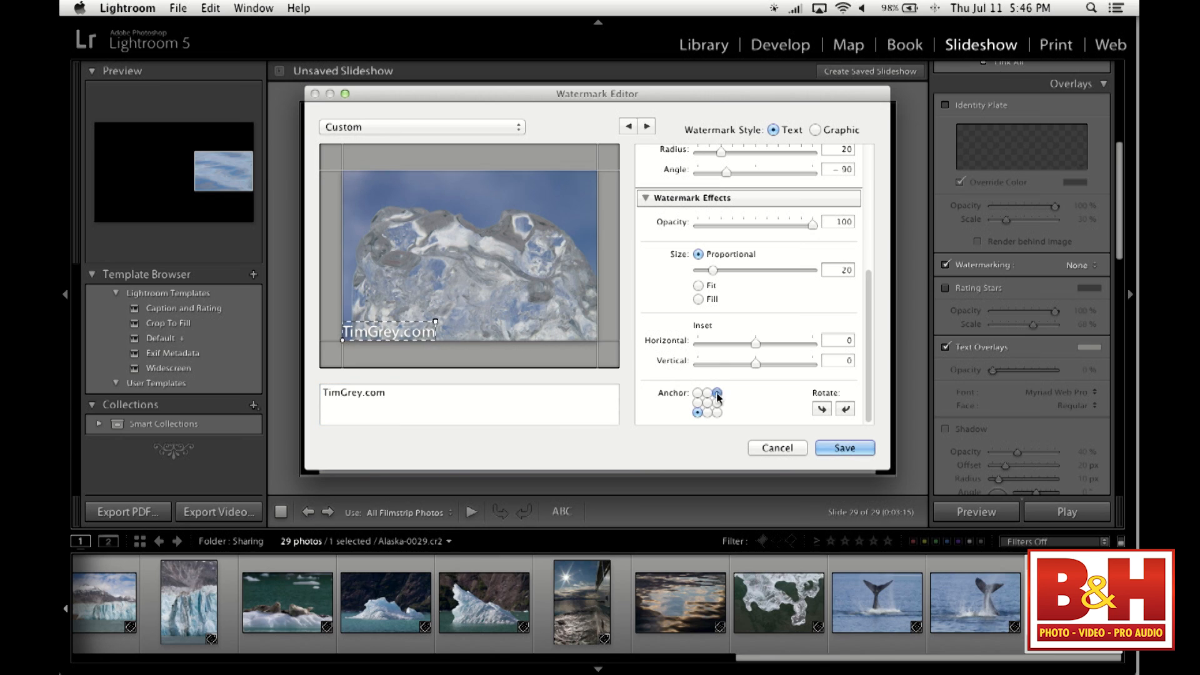
pyautogui.moveTo(757, 344)
pyautogui.mouseDown()
pyautogui.moveTo(773, 342)
pyautogui.moveTo(748, 362)
pyautogui.moveTo(757, 364)
pyautogui.mouseUp()
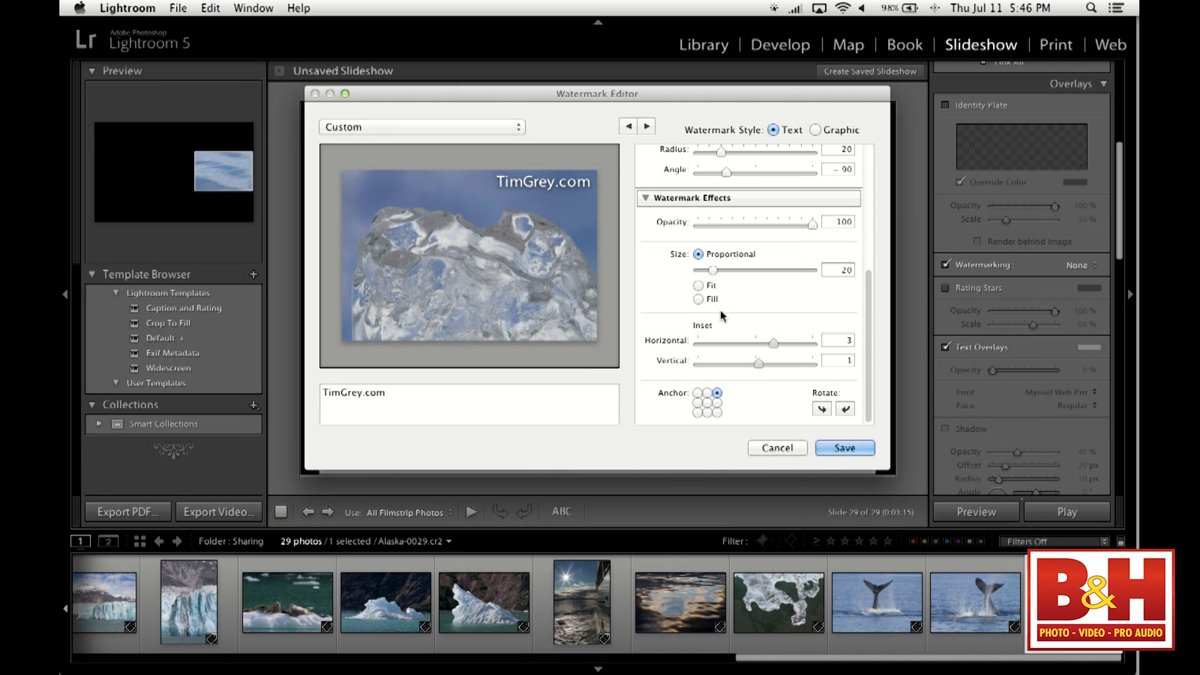
# - Set the watermark's overall opacity to 57
pyautogui.scroll(3, 719, 310)
pyautogui.click(788, 282)
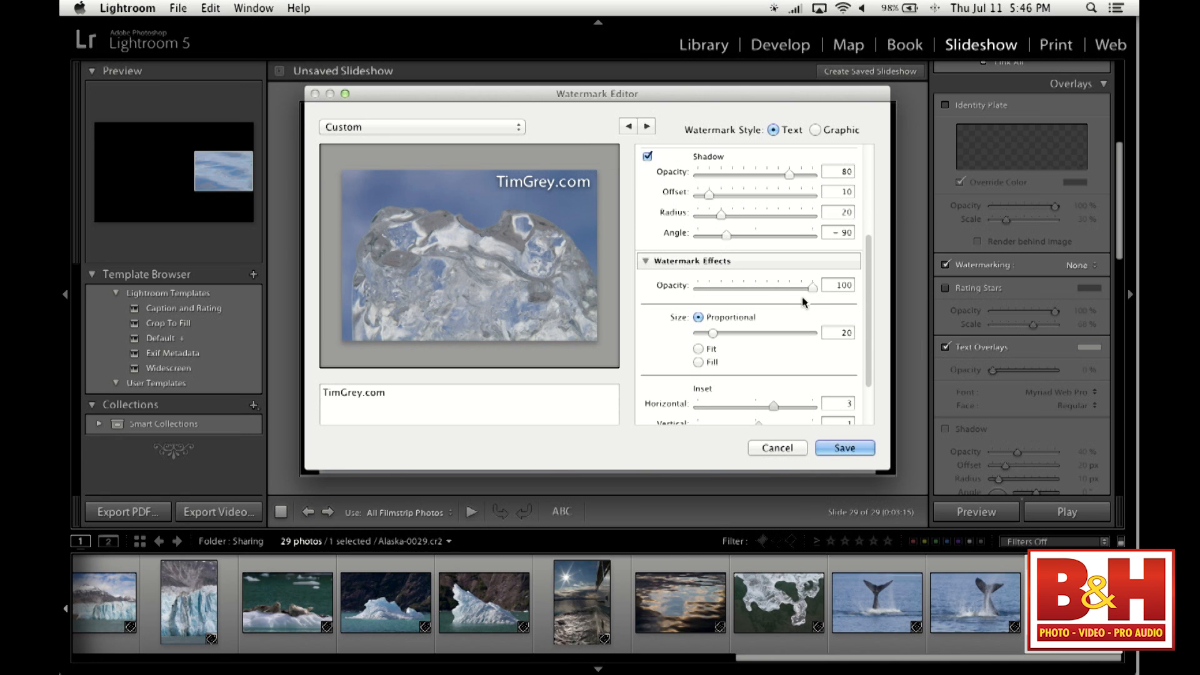
pyautogui.moveTo(782, 291); pyautogui.dragTo(761, 289)
# - Set the watermark's text style to Bold
pyautogui.scroll(2, 769, 283)
pyautogui.scroll(1, 770, 286)
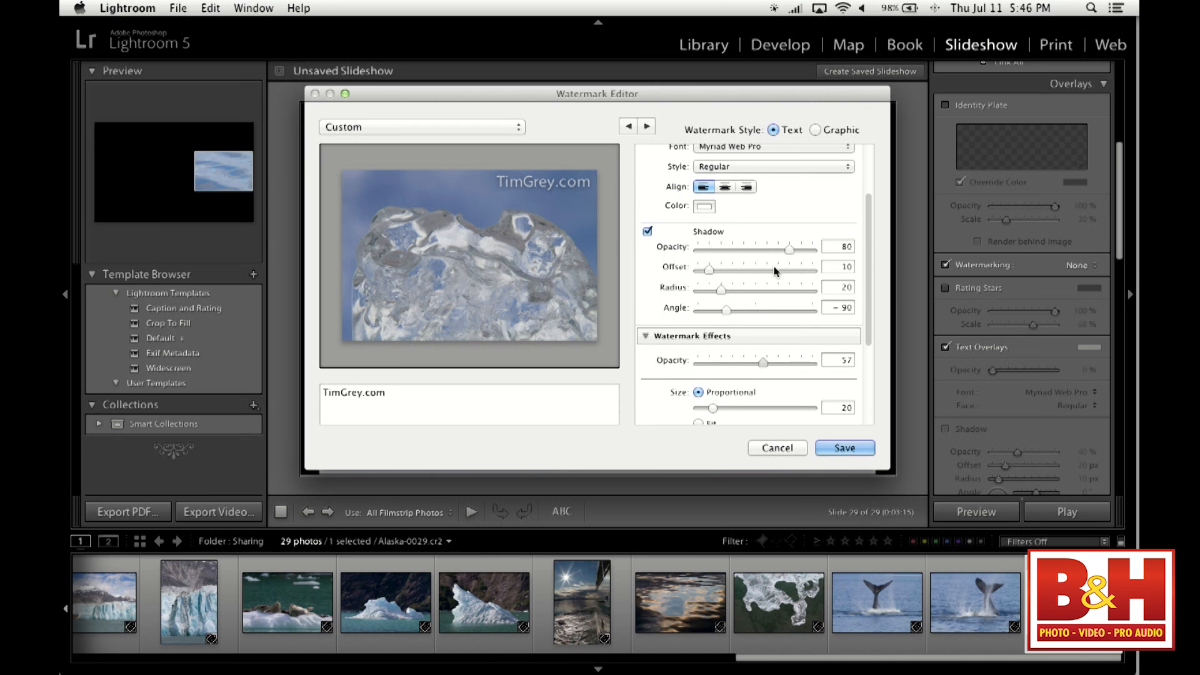
pyautogui.scroll(1, 779, 264)
pyautogui.scroll(2, 779, 264)
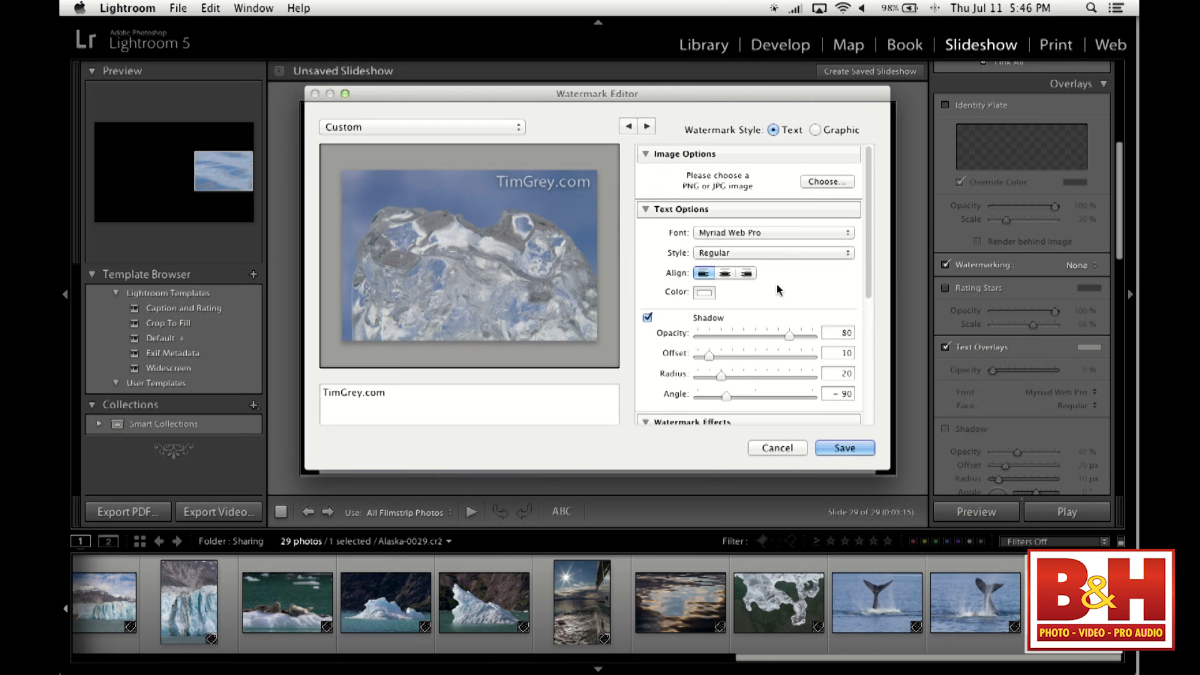
pyautogui.click(787, 250)
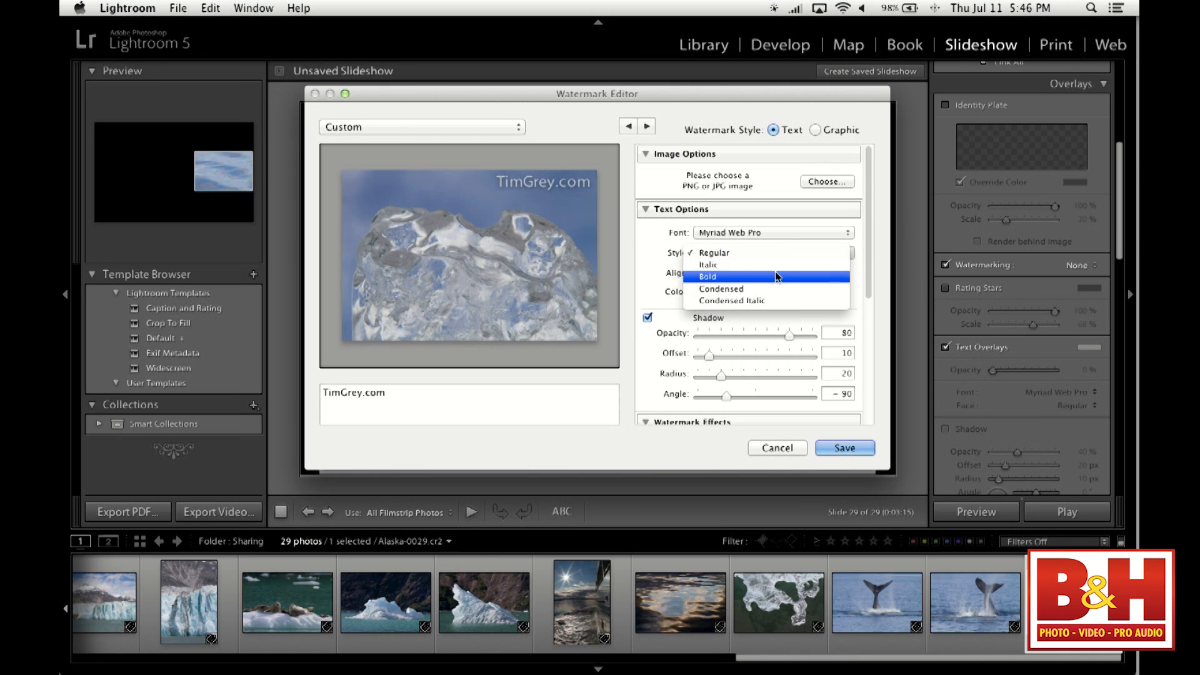
pyautogui.click(775, 272)
# - Save the watermark as a new preset named after the photographer's website
pyautogui.scroll(-3, 765, 253)
pyautogui.scroll(-2, 768, 267)
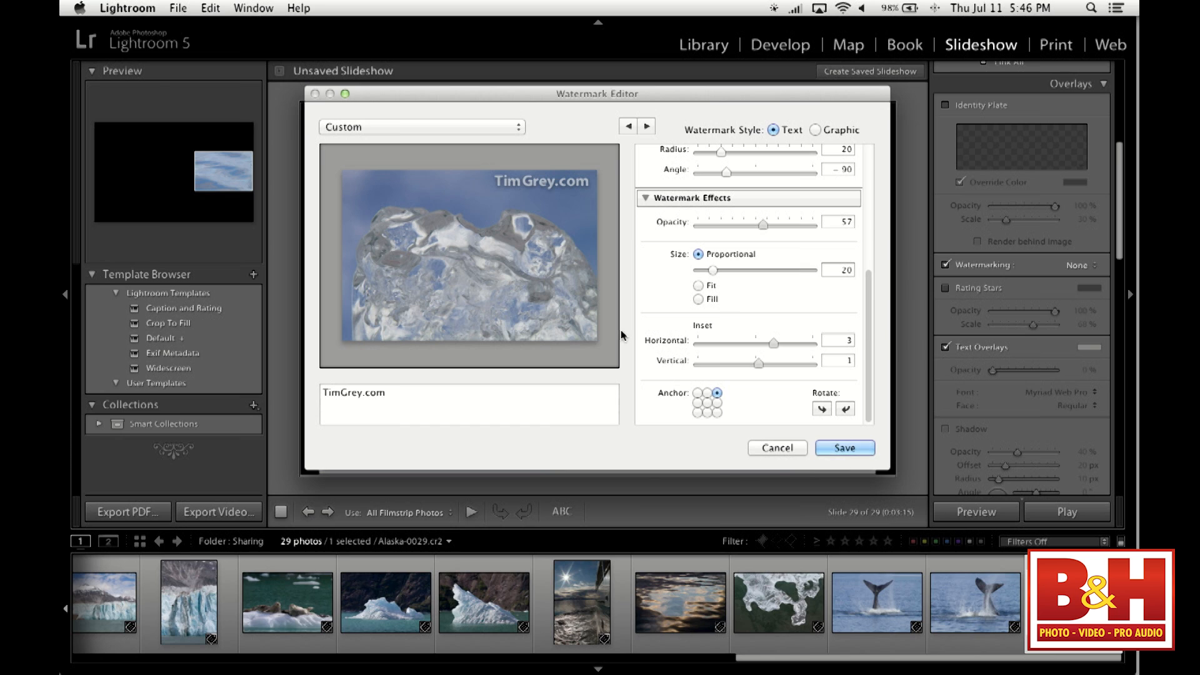
pyautogui.click(842, 449)
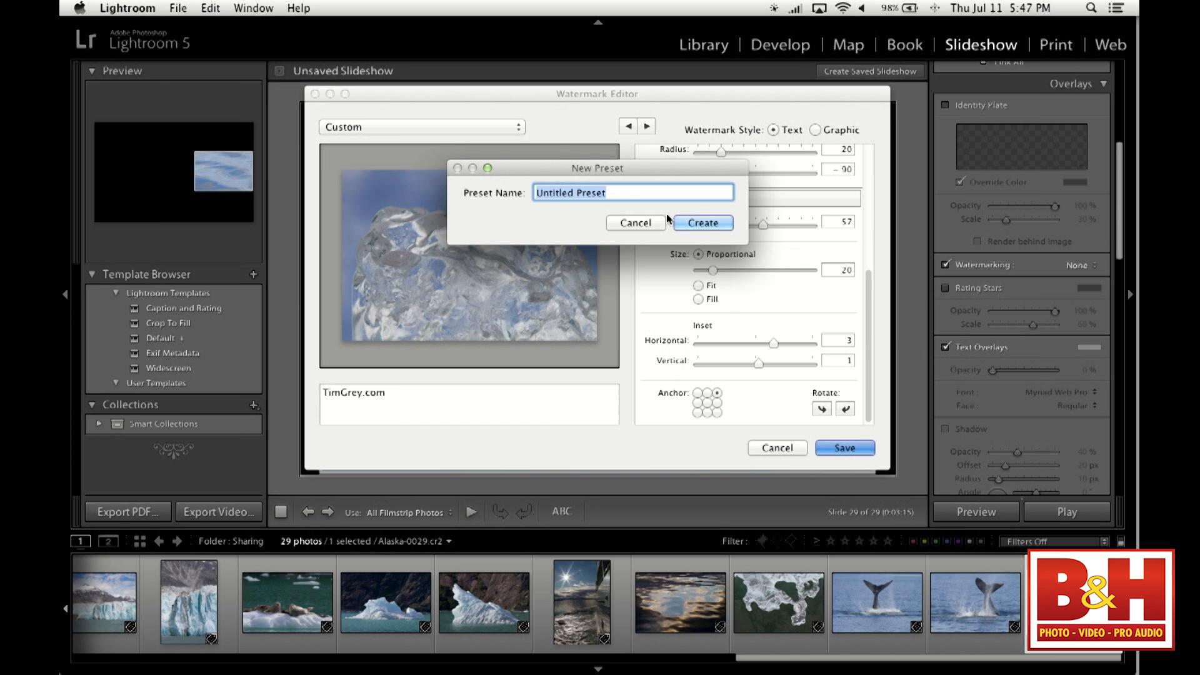
pyautogui.write('TimGrey.com')
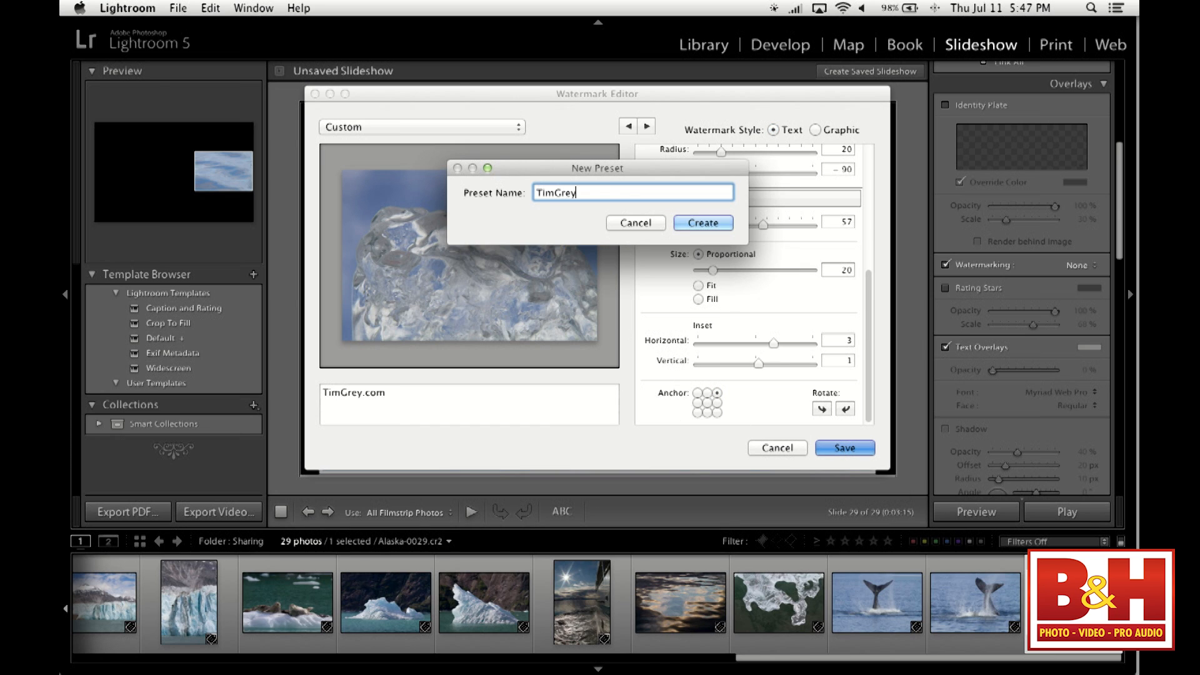
pyautogui.click(703, 224)
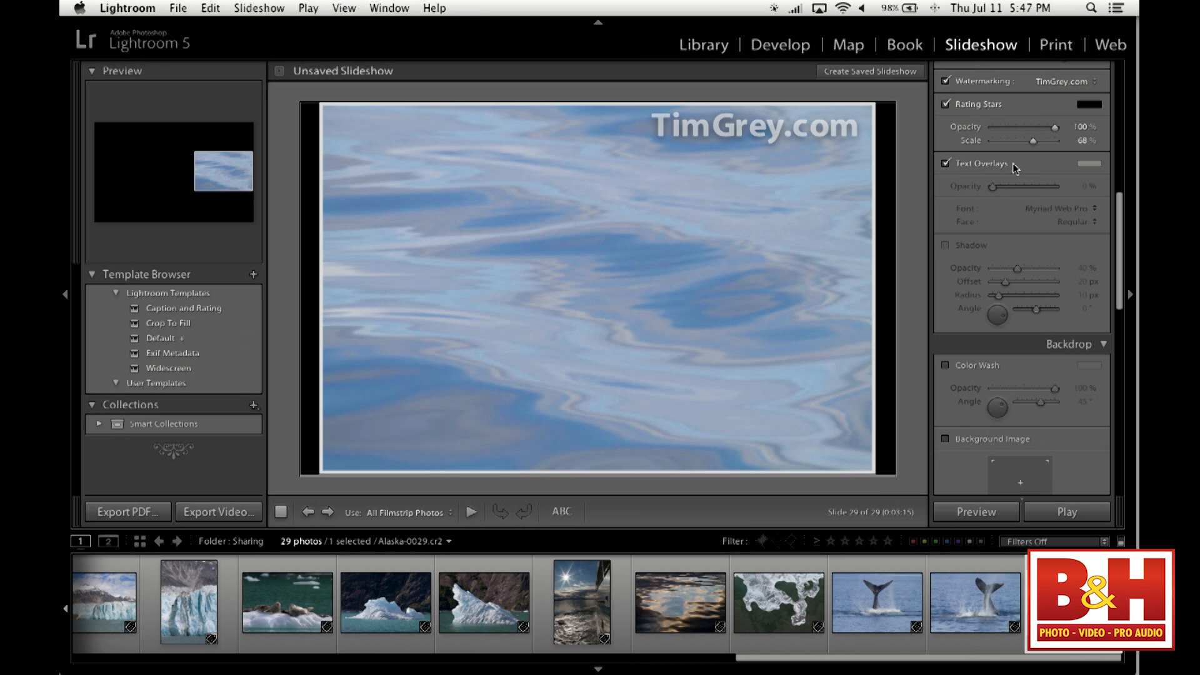
# - Display the vertical sun-over-water slide and enable a Color Wash backdrop at 100% opacity
pyautogui.scroll(-5, 1011, 165)
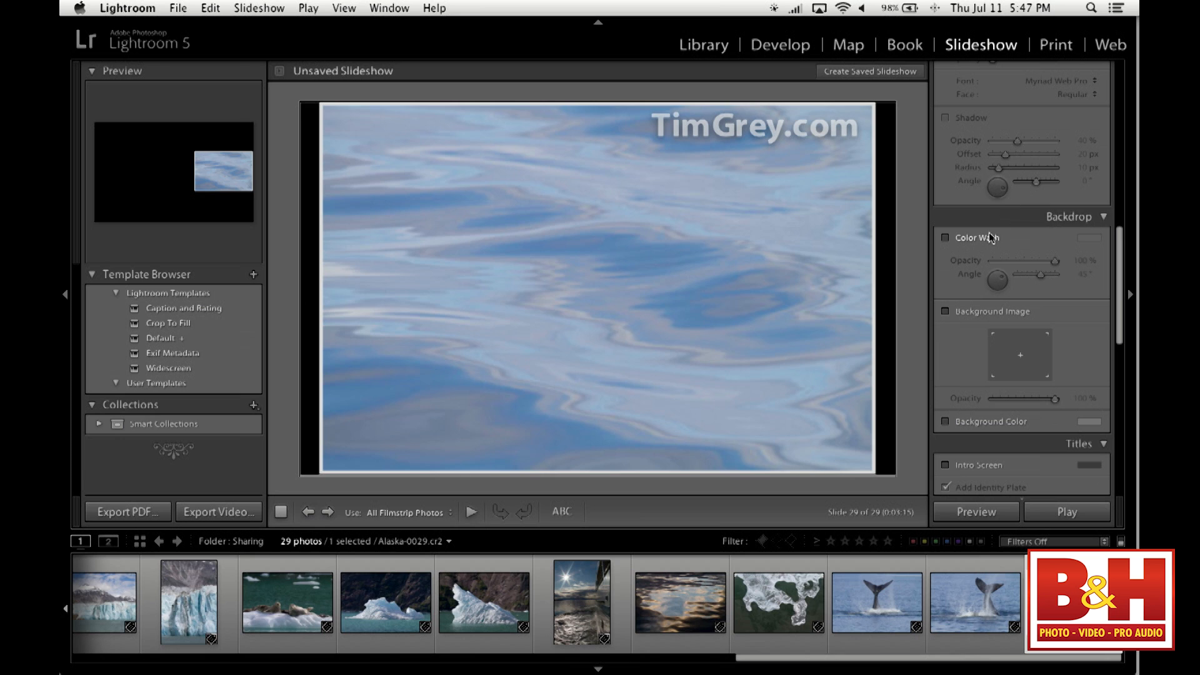
pyautogui.click(582, 602)
pyautogui.click(967, 238)
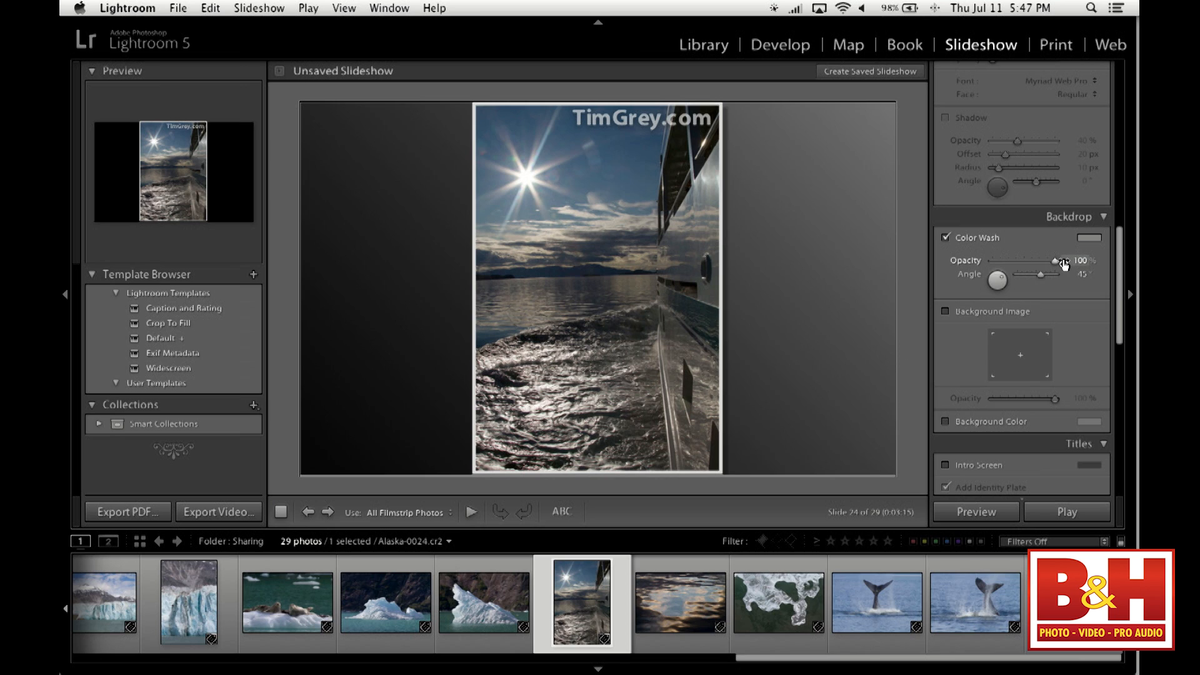
pyautogui.moveTo(995, 261); pyautogui.dragTo(1060, 262)
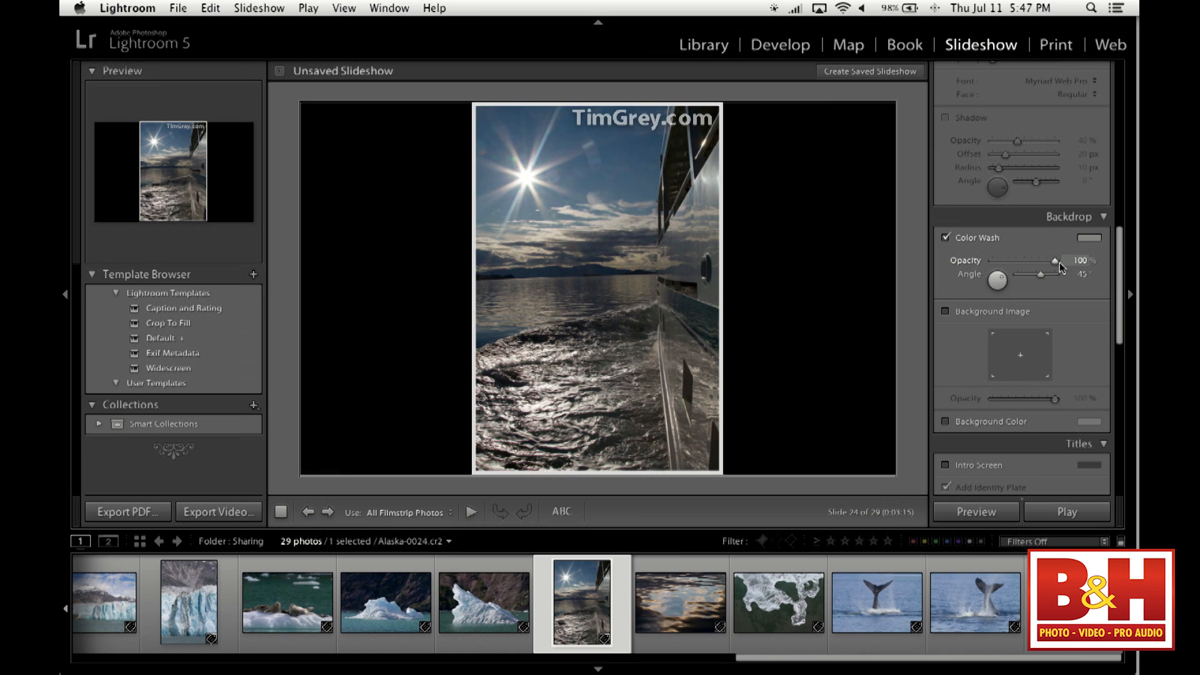
# - Change the backdrop's color wash to red and adjust its angle, leaving it at 45°
pyautogui.click(1088, 240)
pyautogui.click(1041, 247)
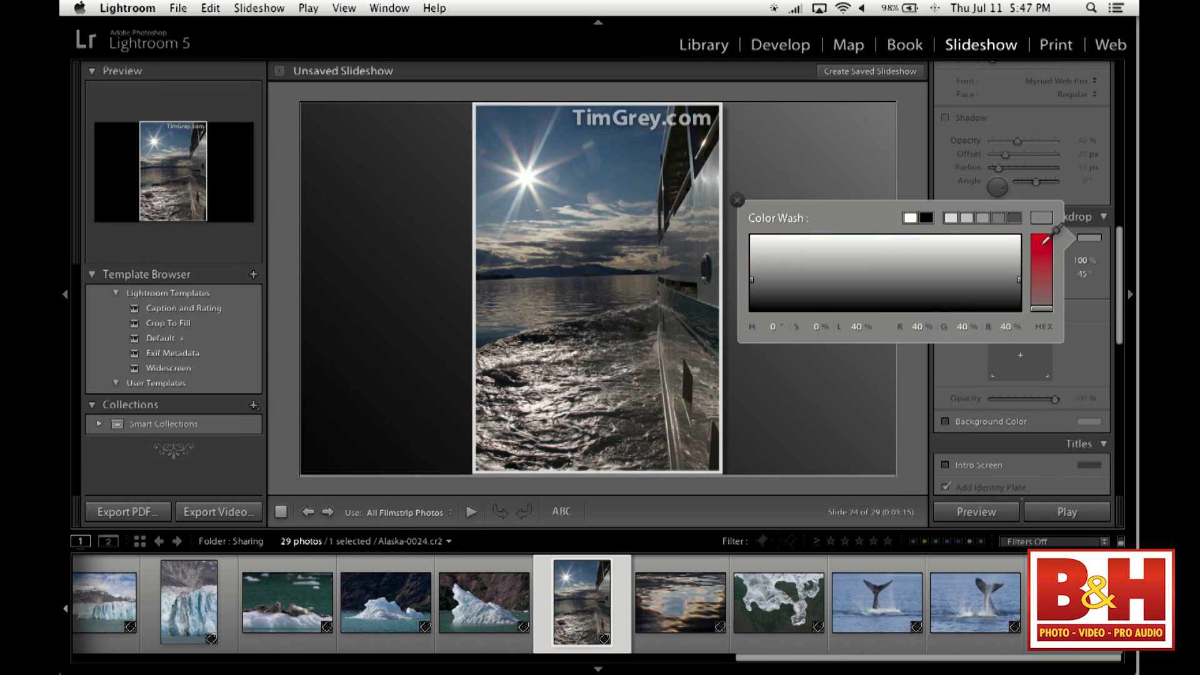
pyautogui.click(1085, 295)
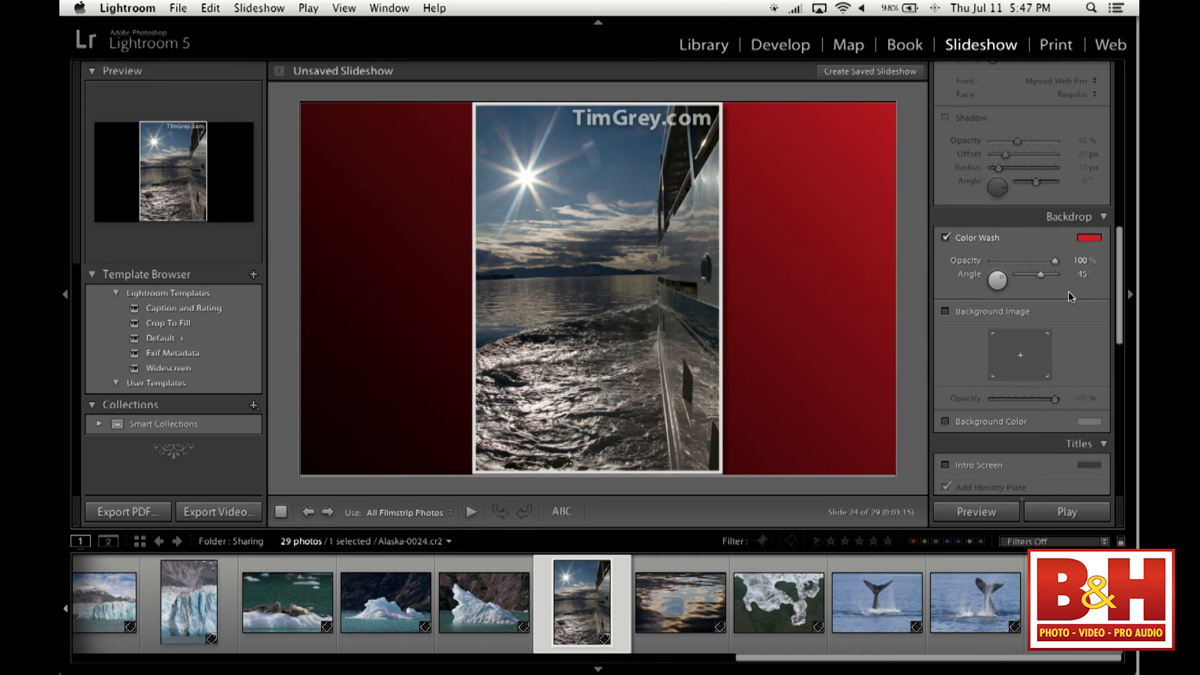
pyautogui.moveTo(1037, 273); pyautogui.dragTo(1039, 273)
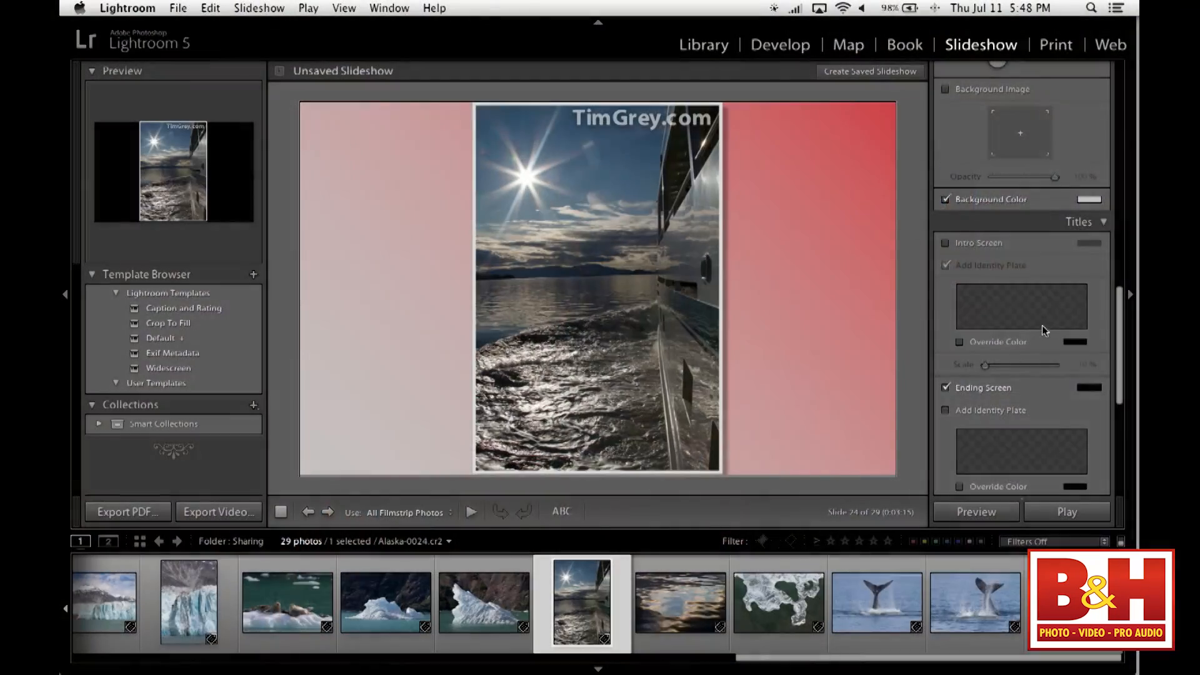
pyautogui.scroll(3, 1041, 325)
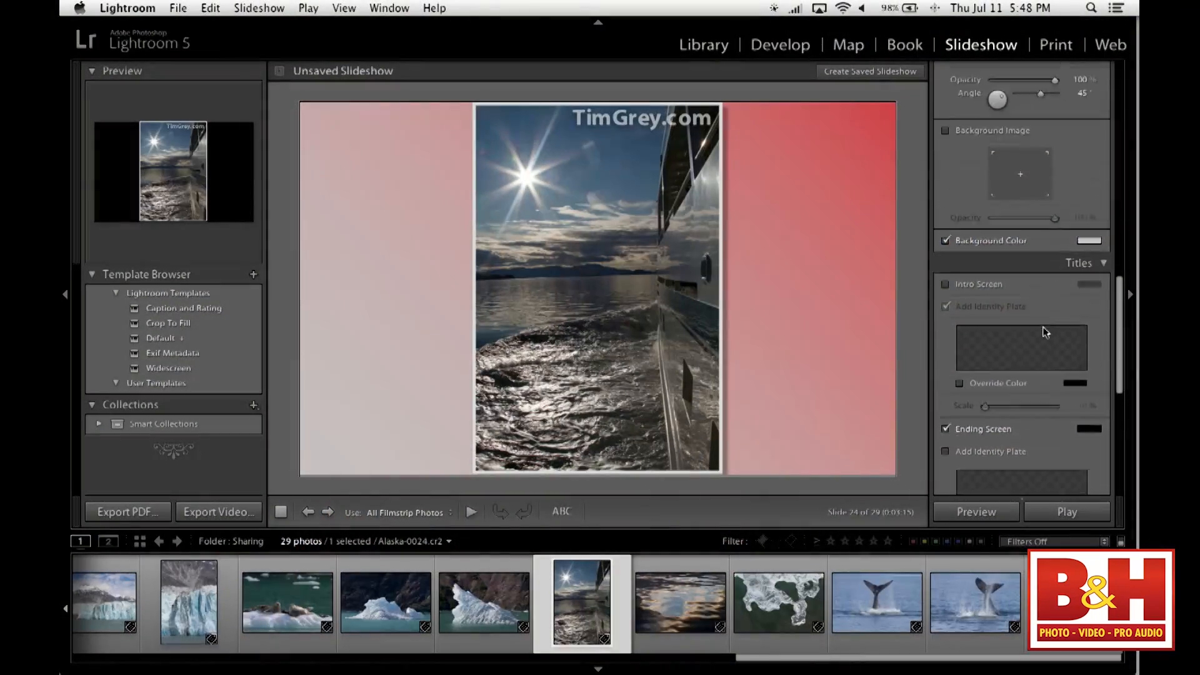
# - Set the backdrop's background color to a 50% neutral gray
pyautogui.scroll(2, 1037, 189)
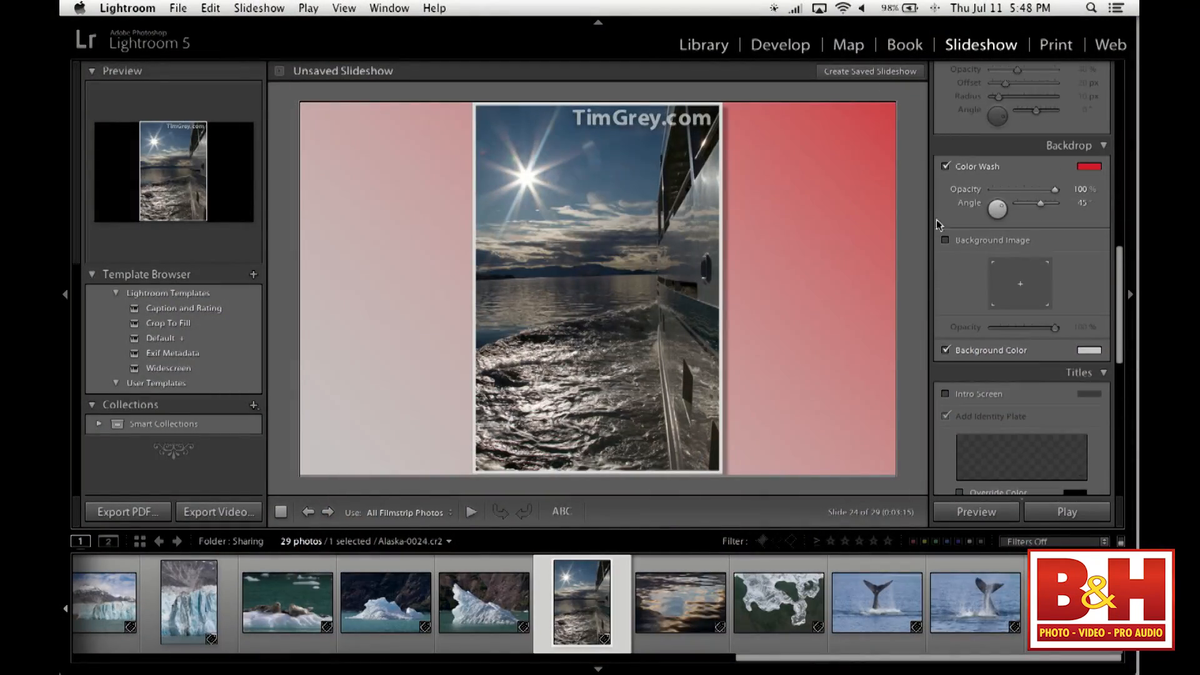
pyautogui.click(1092, 352)
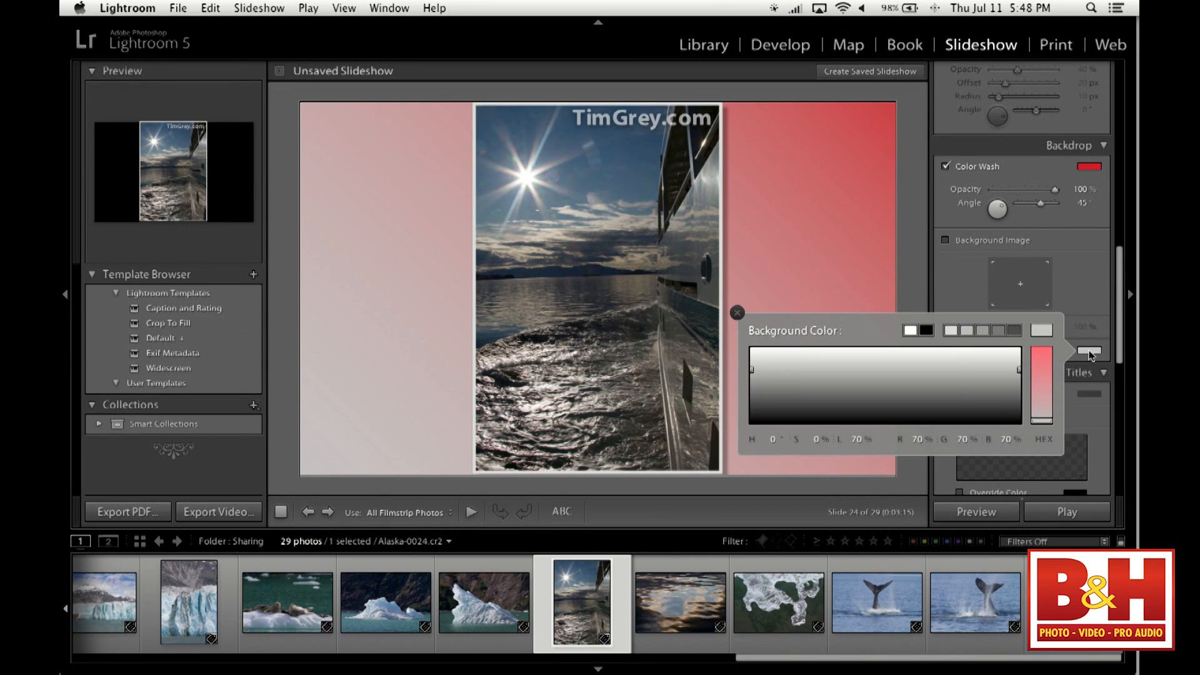
pyautogui.click(983, 329)
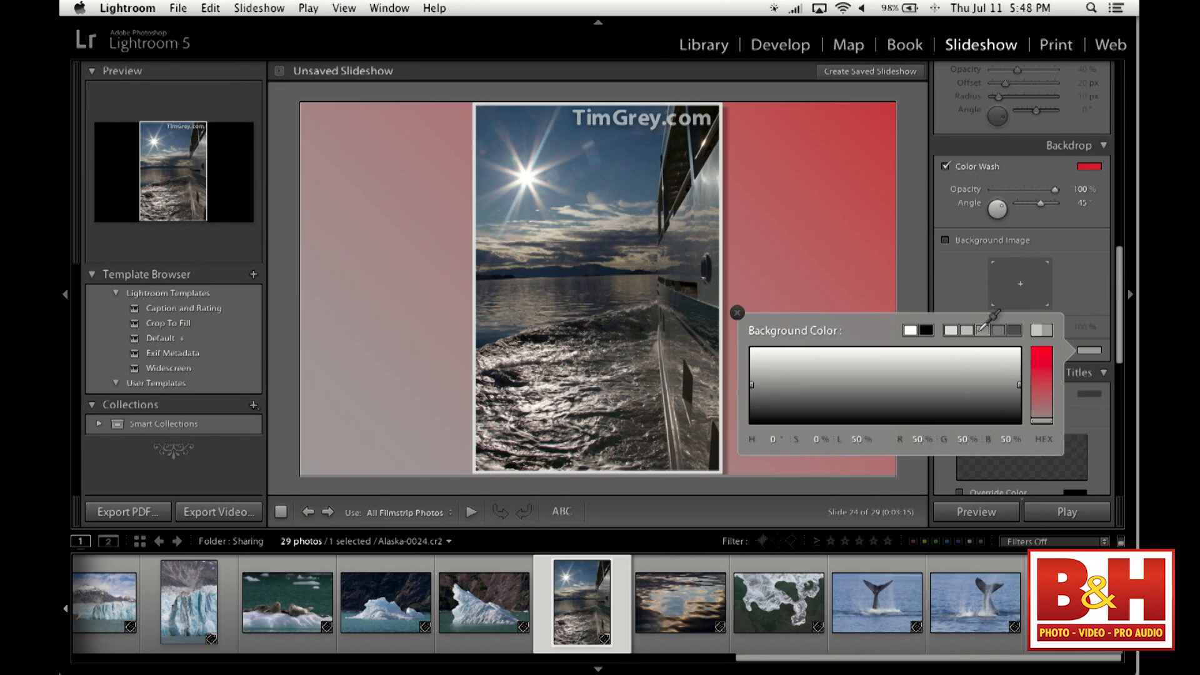
pyautogui.click(737, 312)
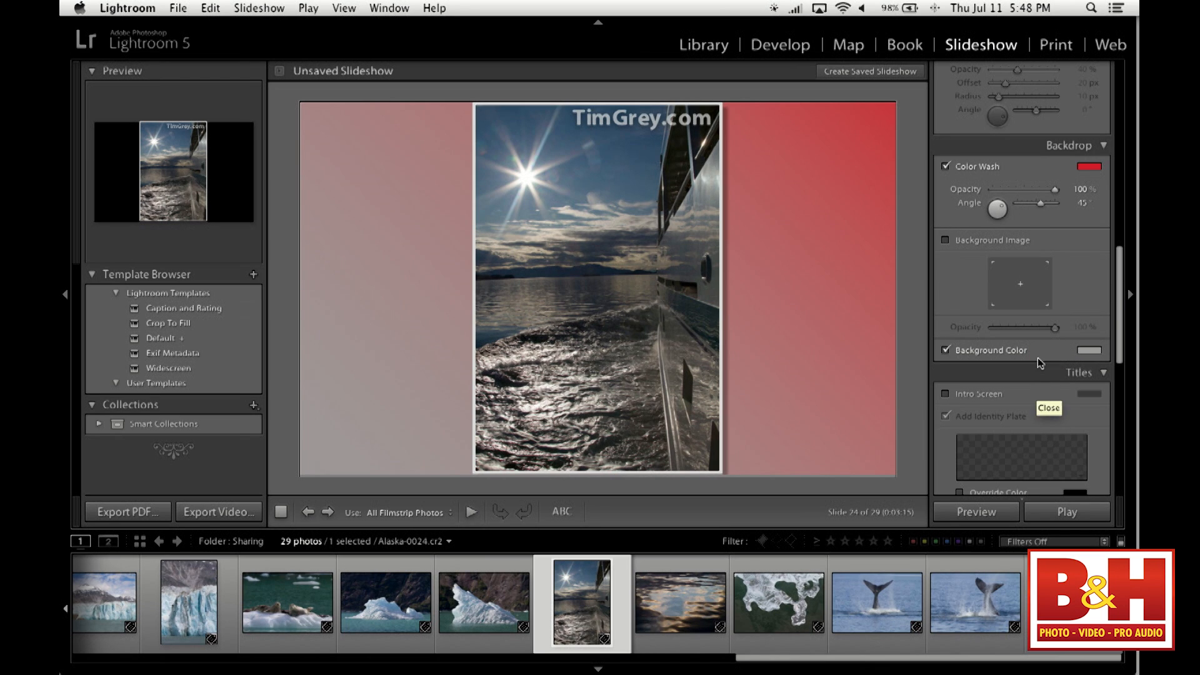
# - Enable the intro screen and turn on the color override for its identity plate
pyautogui.scroll(-5, 1030, 403)
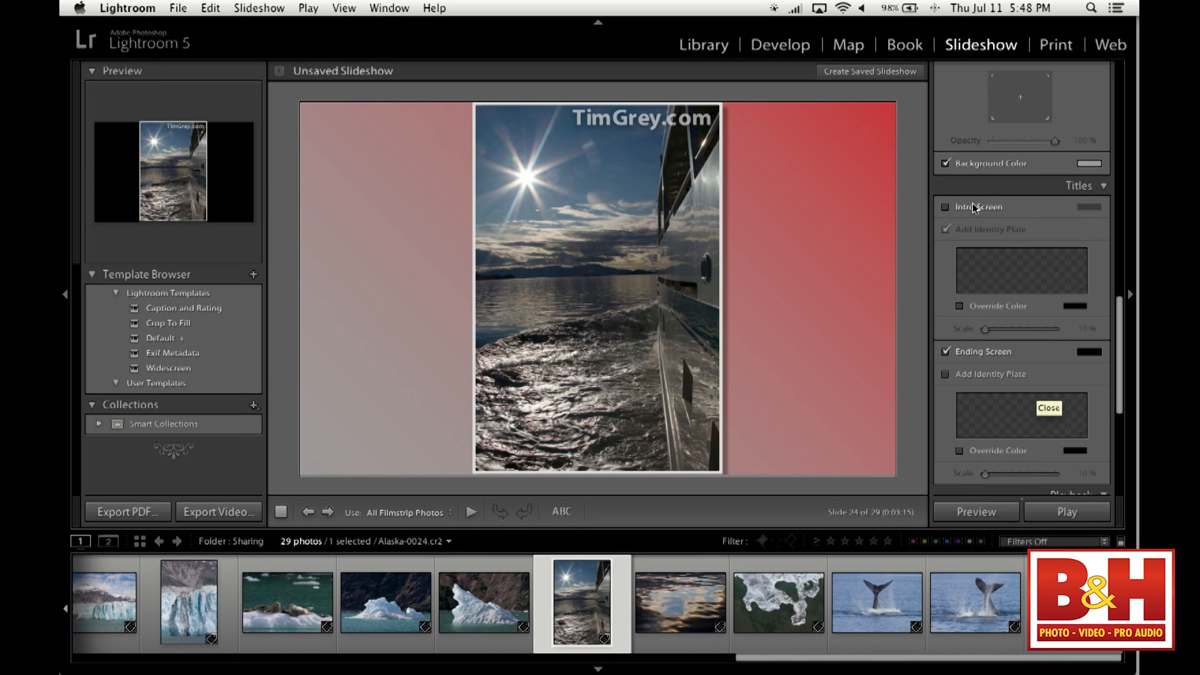
pyautogui.click(945, 207)
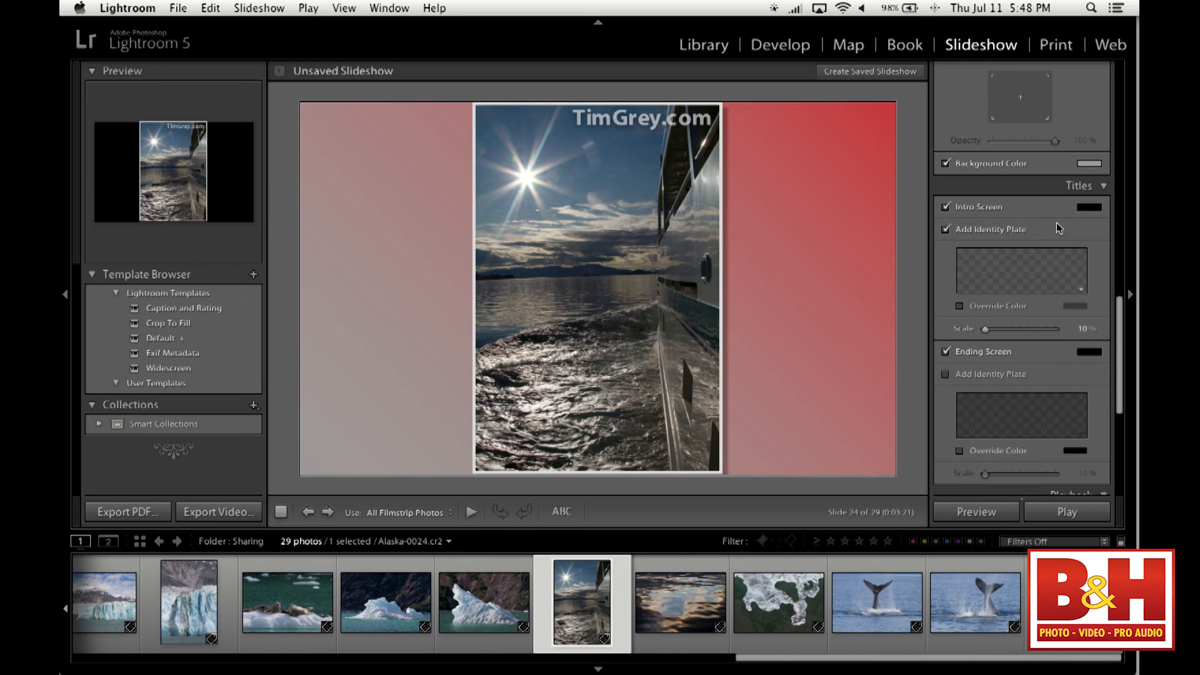
pyautogui.scroll(-3, 1059, 269)
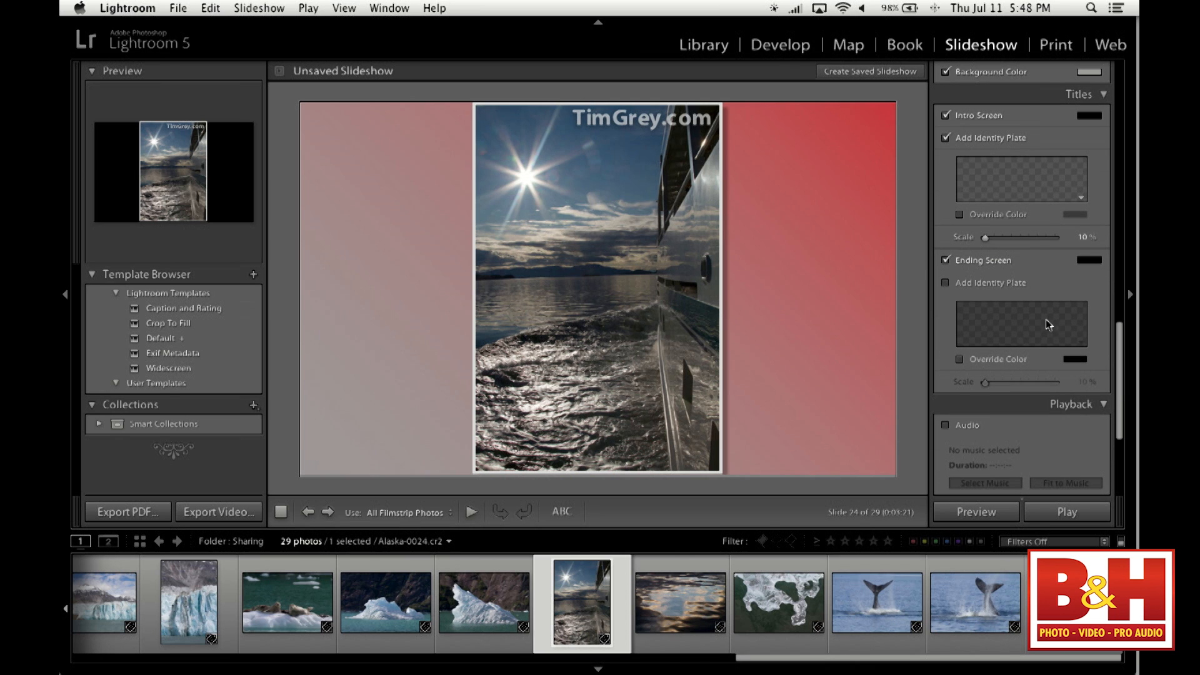
pyautogui.scroll(3, 1045, 315)
pyautogui.click(960, 306)
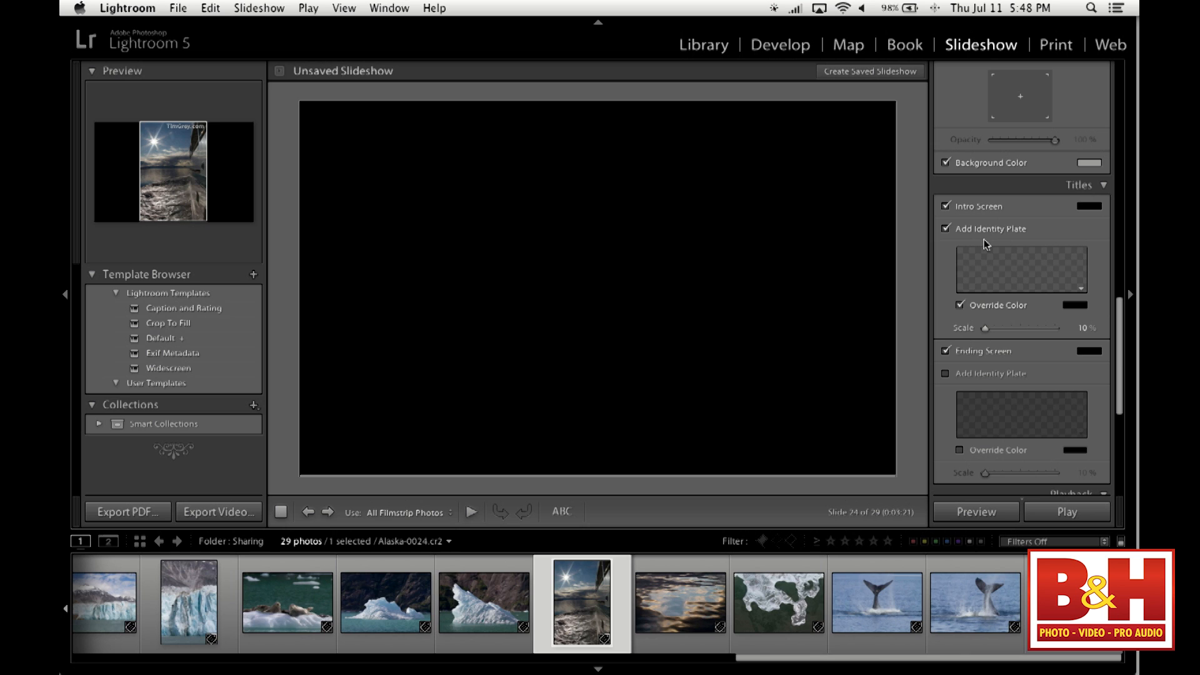
# - Edit the intro screen's identity plate and enter the styled text "Wacky Slideshow"
pyautogui.click(1081, 288)
pyautogui.click(1074, 312)
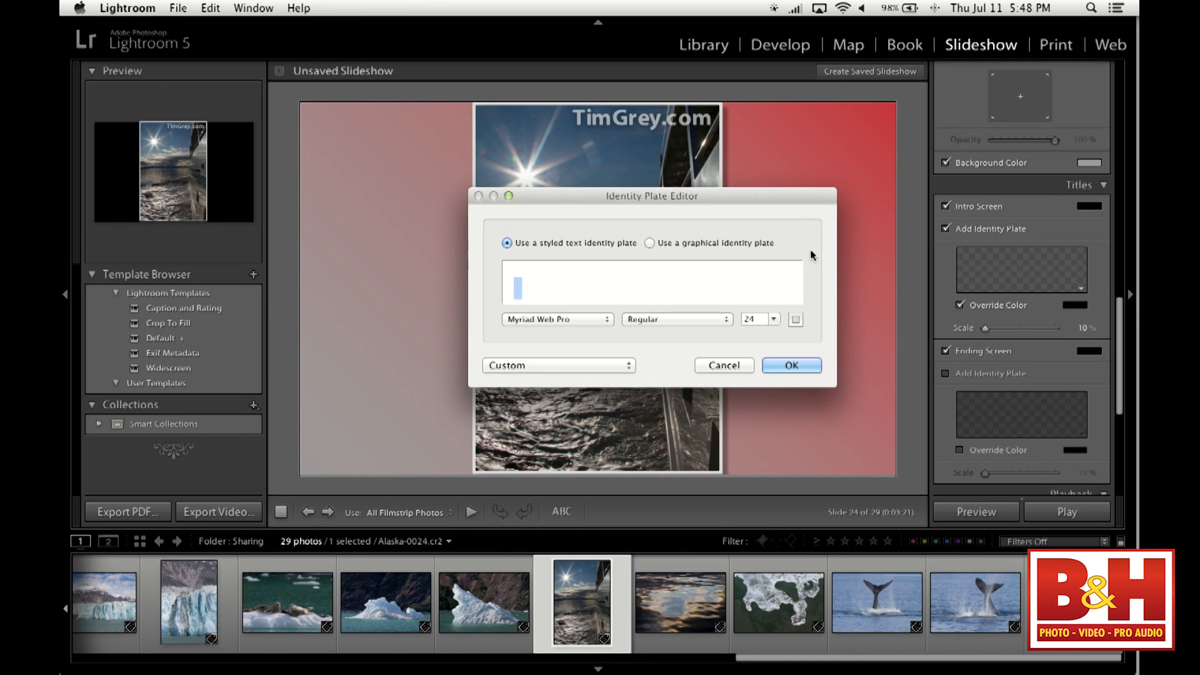
pyautogui.write('Wacky Slideshow')
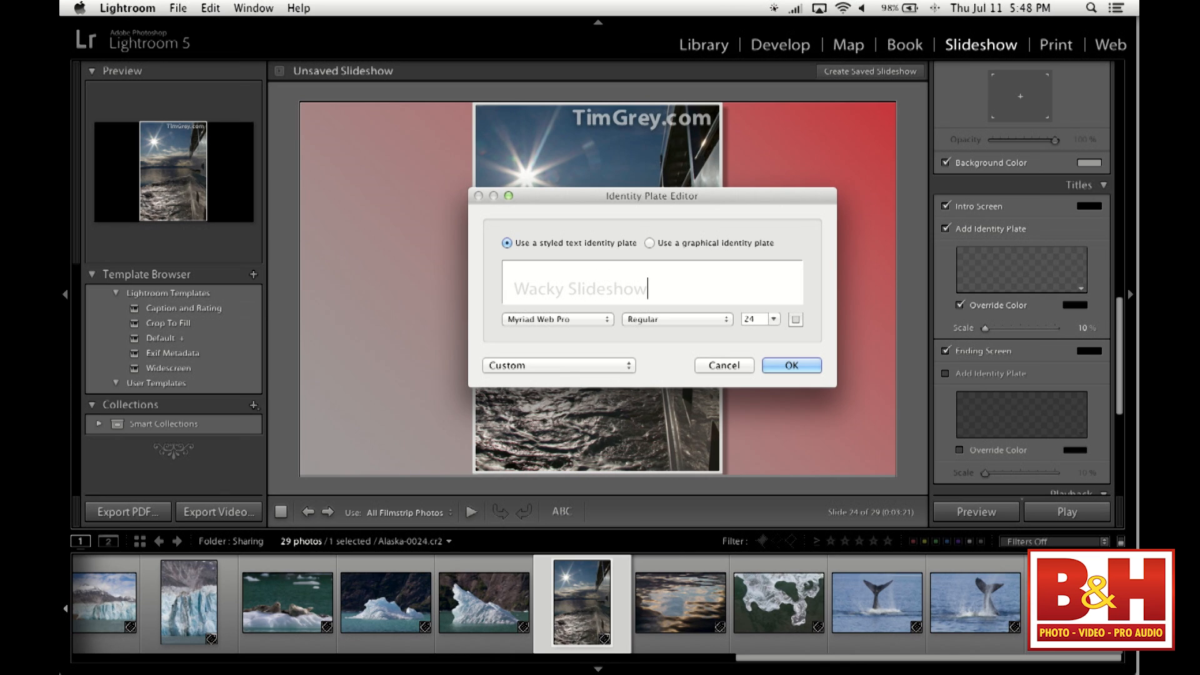
# - Set the identity plate's text color to white, check the font style and size choices, and apply the identity plate
pyautogui.click(796, 320)
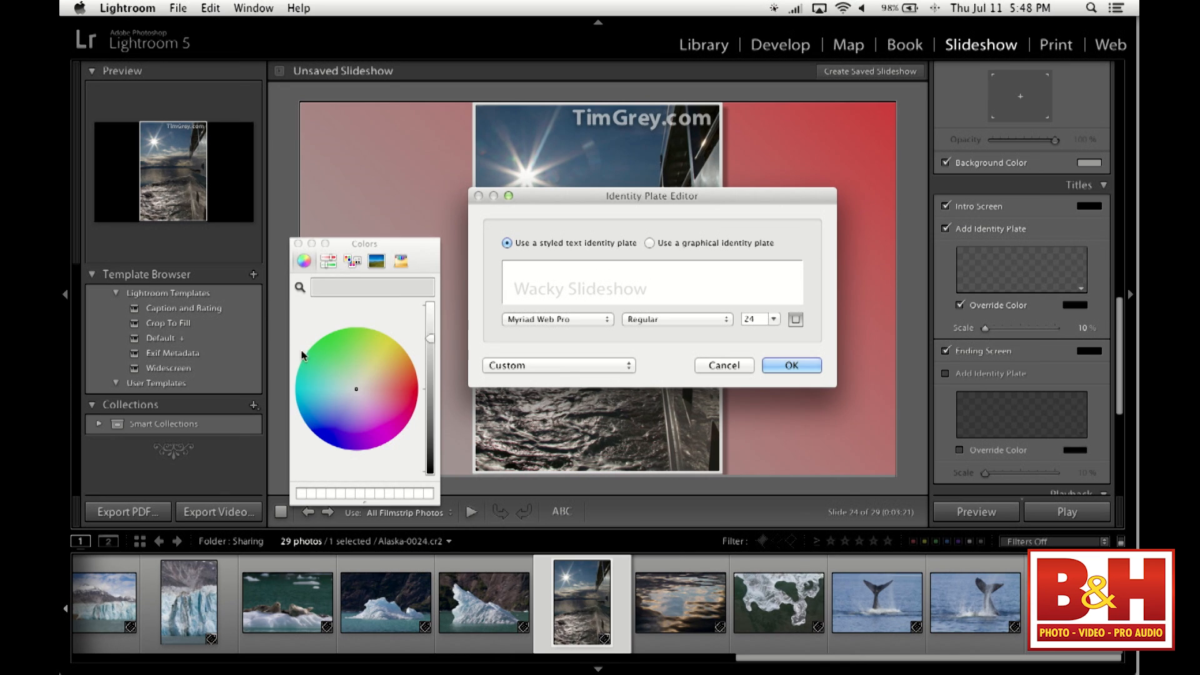
pyautogui.moveTo(430, 338); pyautogui.dragTo(430, 473)
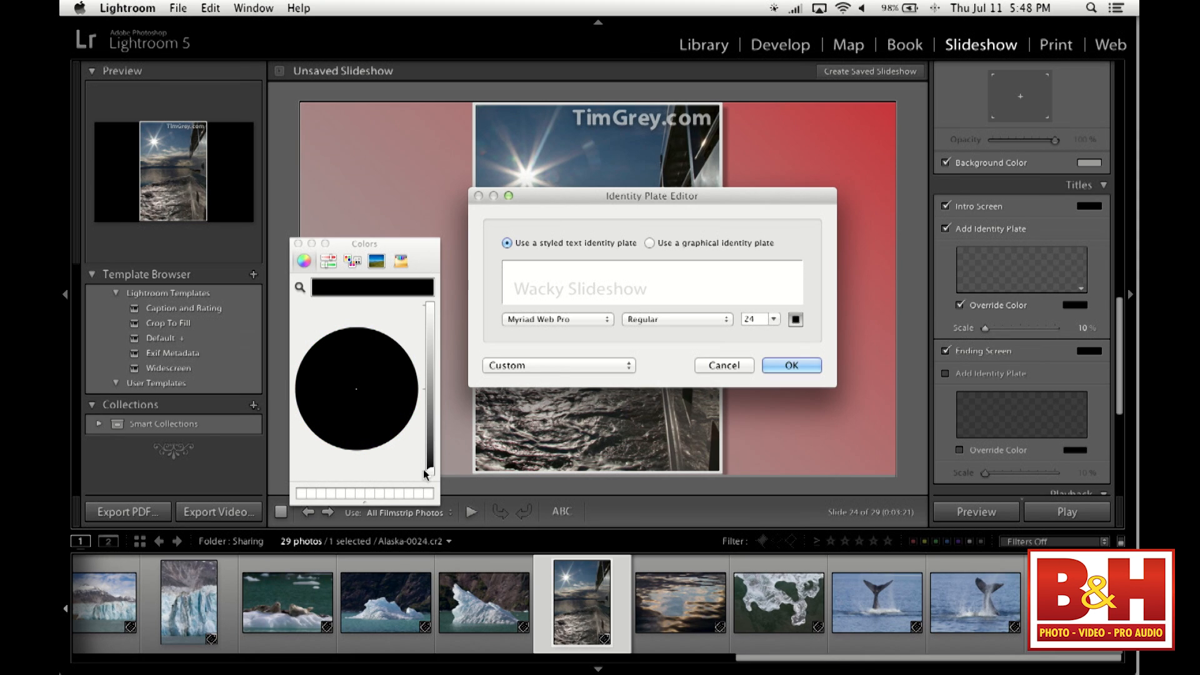
pyautogui.moveTo(428, 472); pyautogui.dragTo(432, 304)
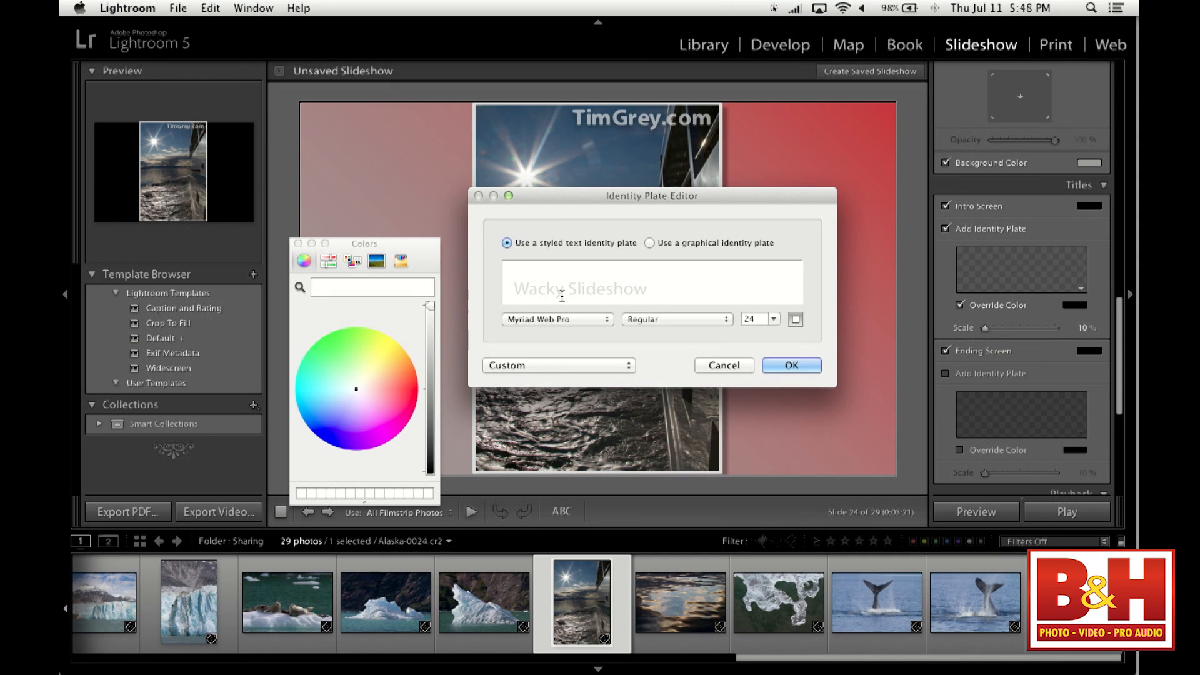
pyautogui.click(685, 320)
pyautogui.click(791, 362)
pyautogui.click(774, 320)
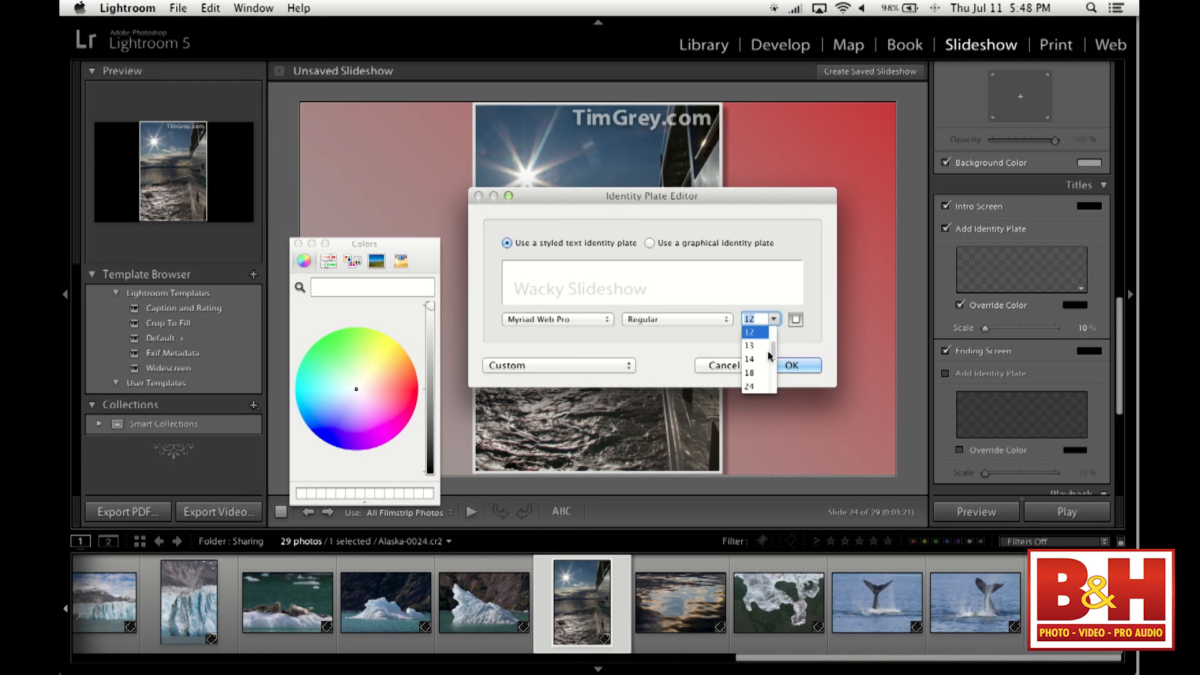
pyautogui.click(805, 367)
pyautogui.click(805, 366)
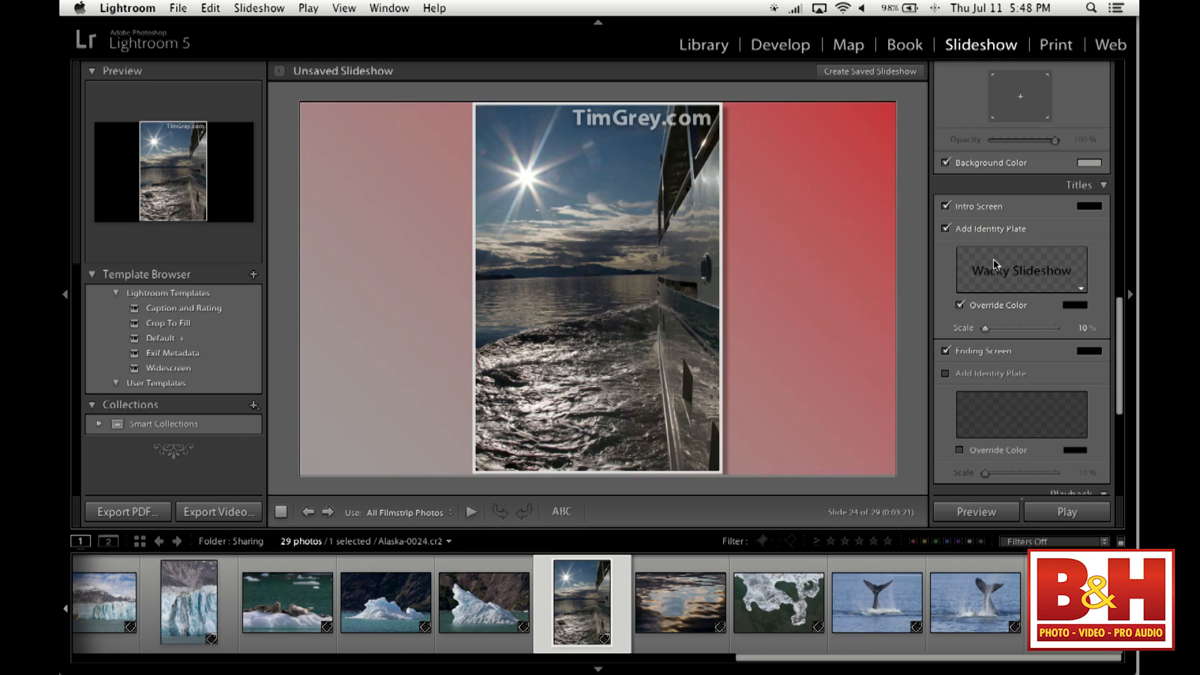
# - Set the intro identity plate's override color to white and scale the title to 78%
pyautogui.click(1073, 306)
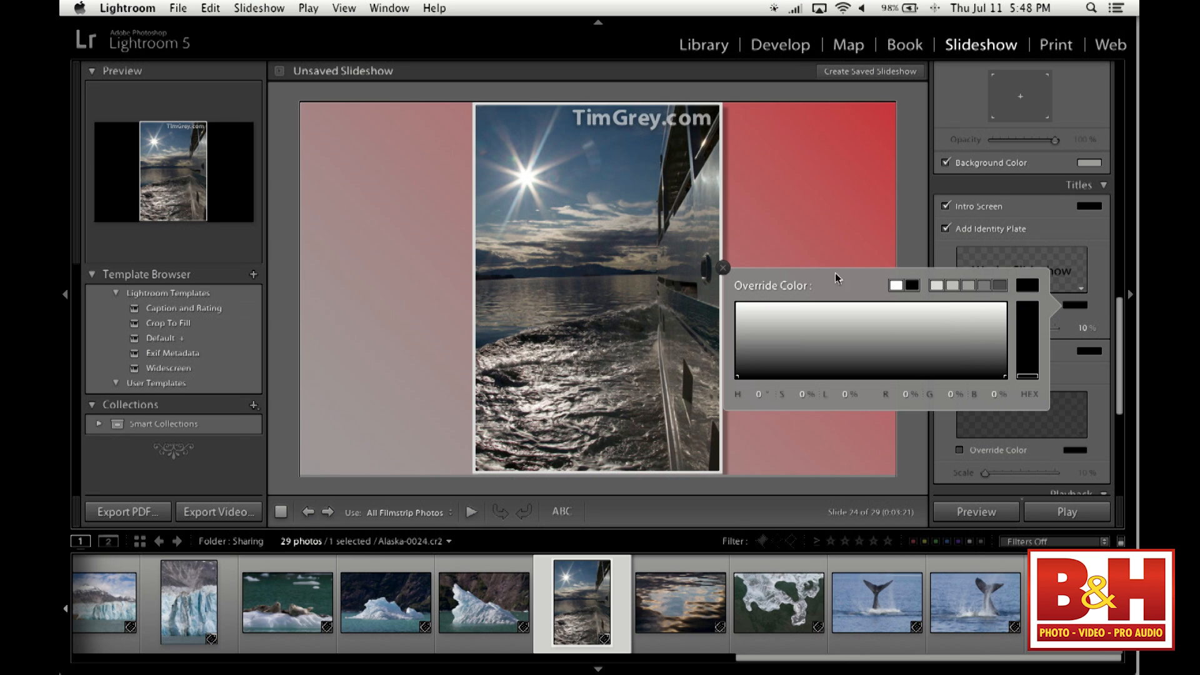
pyautogui.click(896, 285)
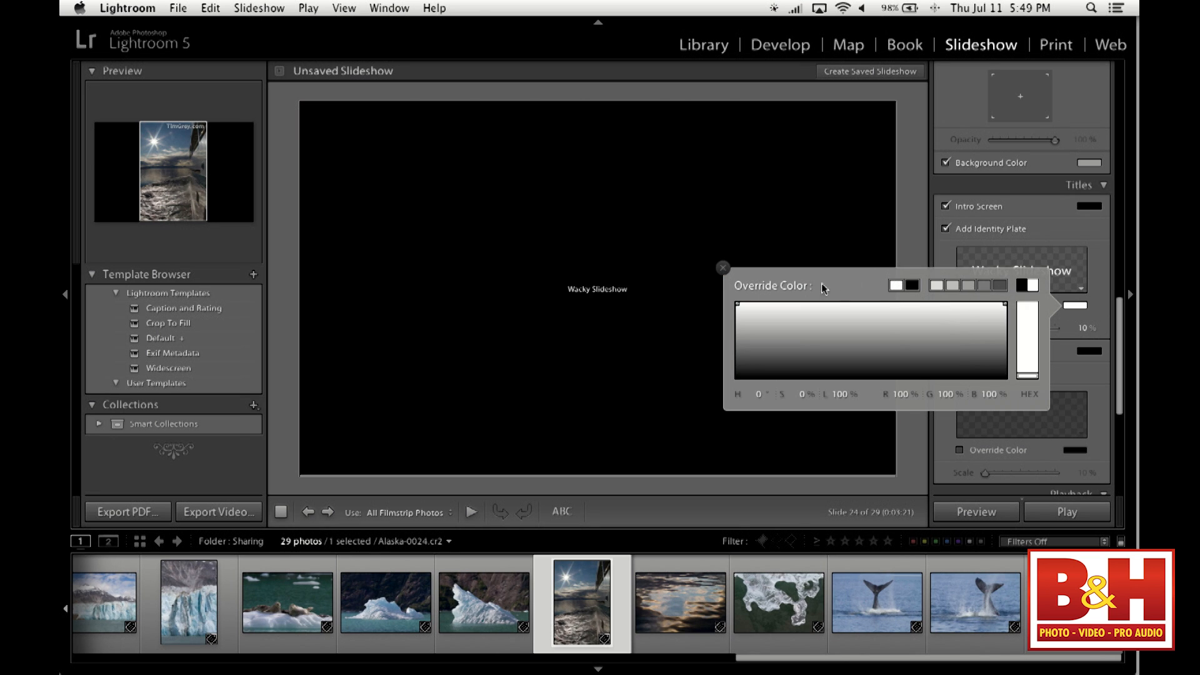
pyautogui.click(722, 267)
pyautogui.moveTo(985, 326); pyautogui.dragTo(1038, 328)
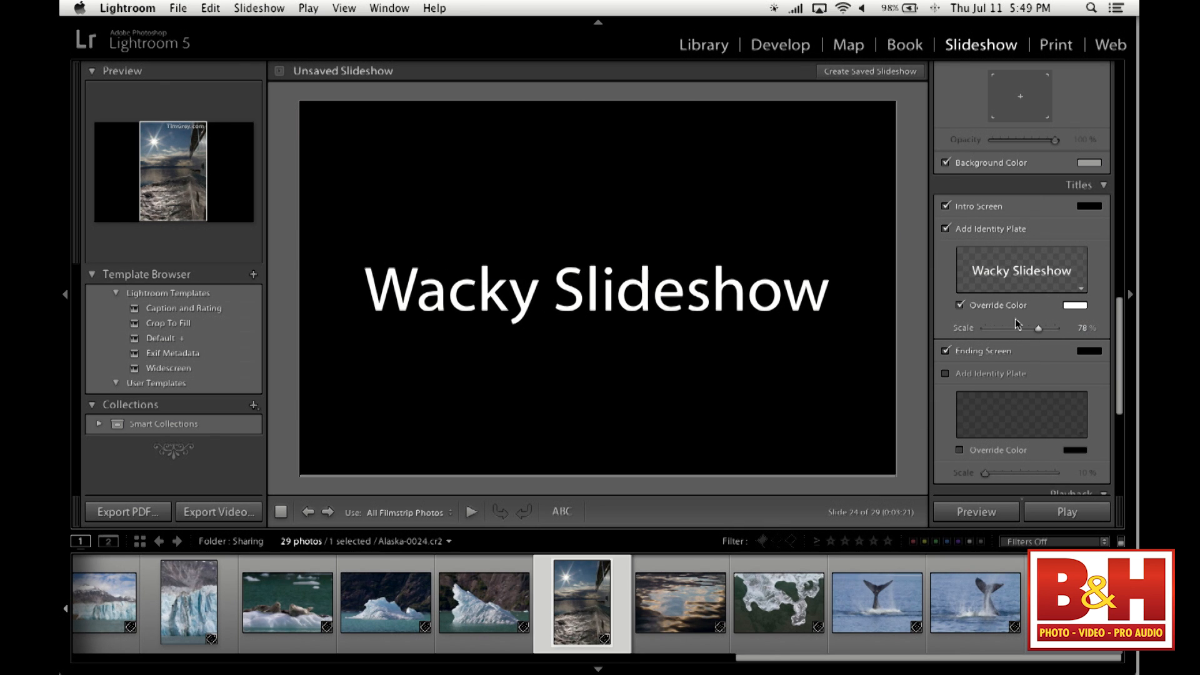
# - Turn off the slideshow's ending screen and look over the playback options and earlier filmstrip photos
pyautogui.click(1005, 356)
pyautogui.scroll(-6, 1038, 366)
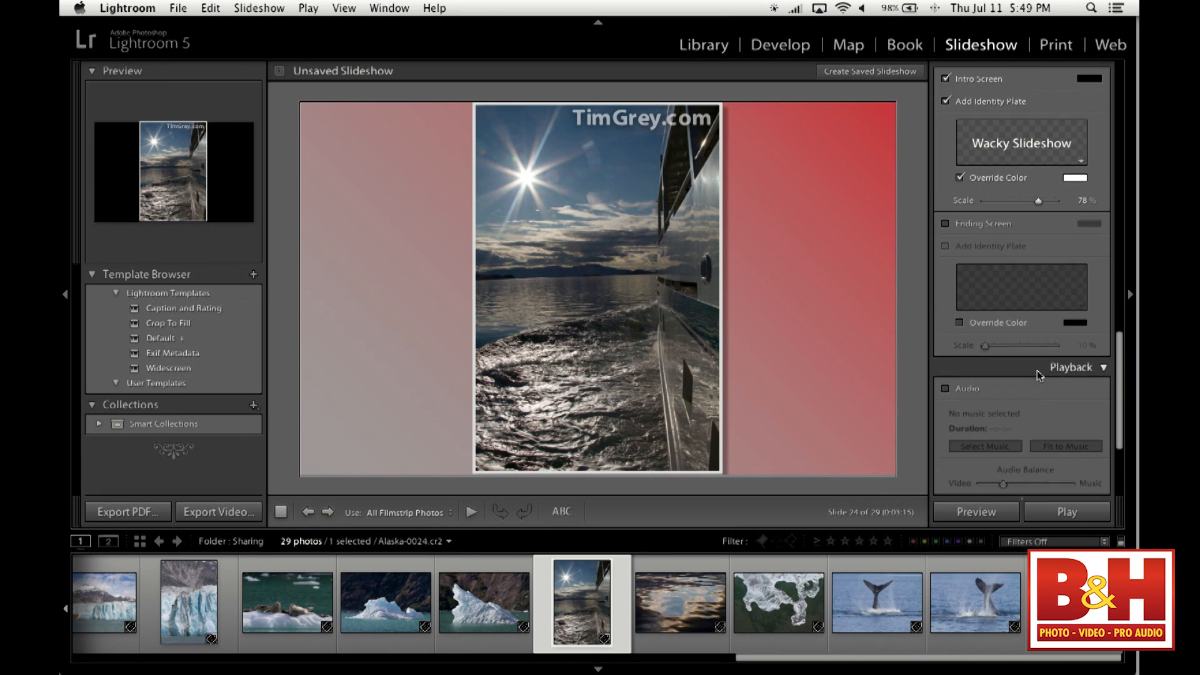
pyautogui.scroll(-1, 1034, 377)
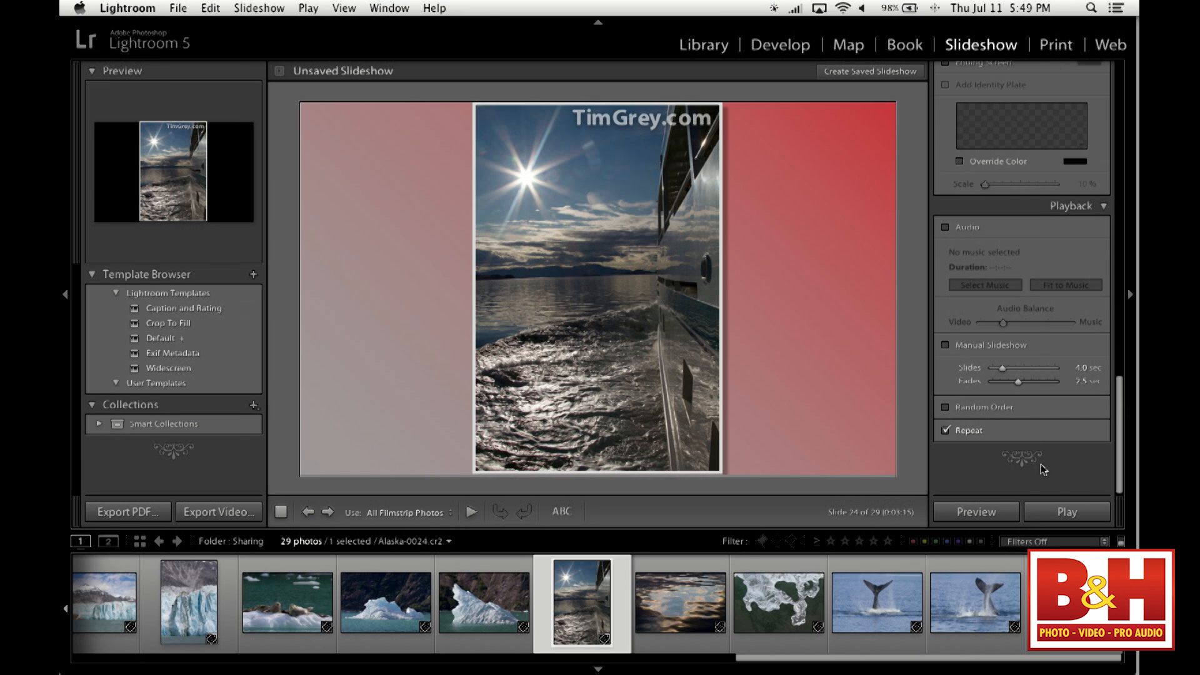
pyautogui.hscroll(-10, 119, 606)
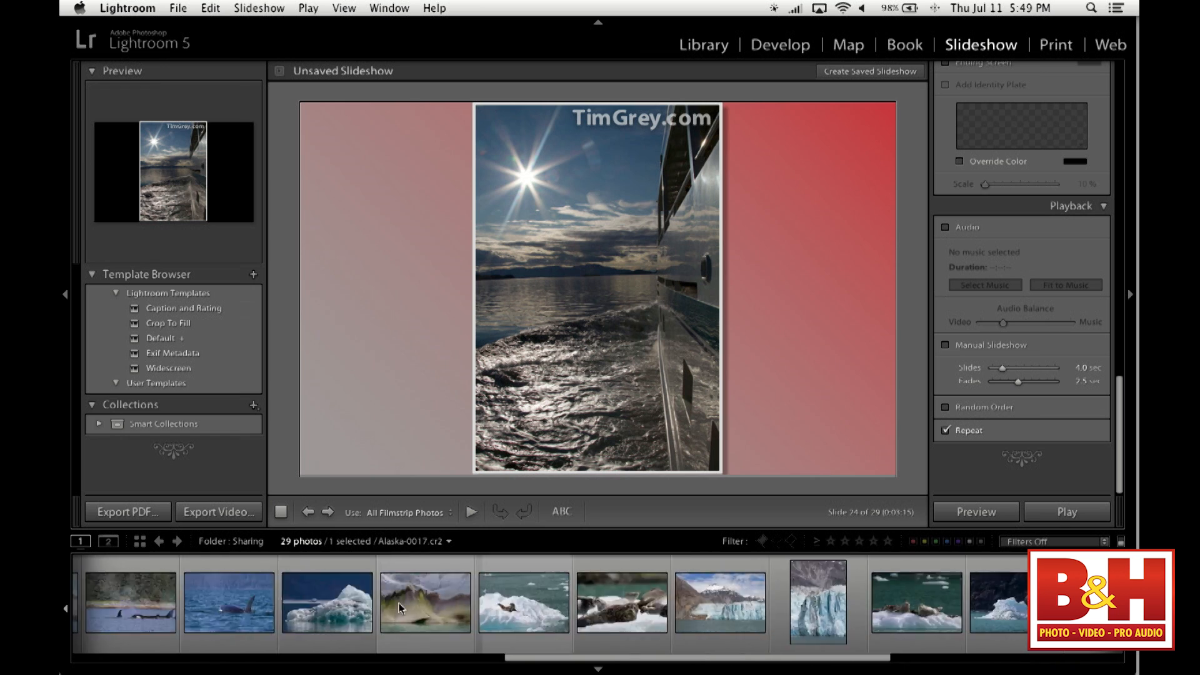